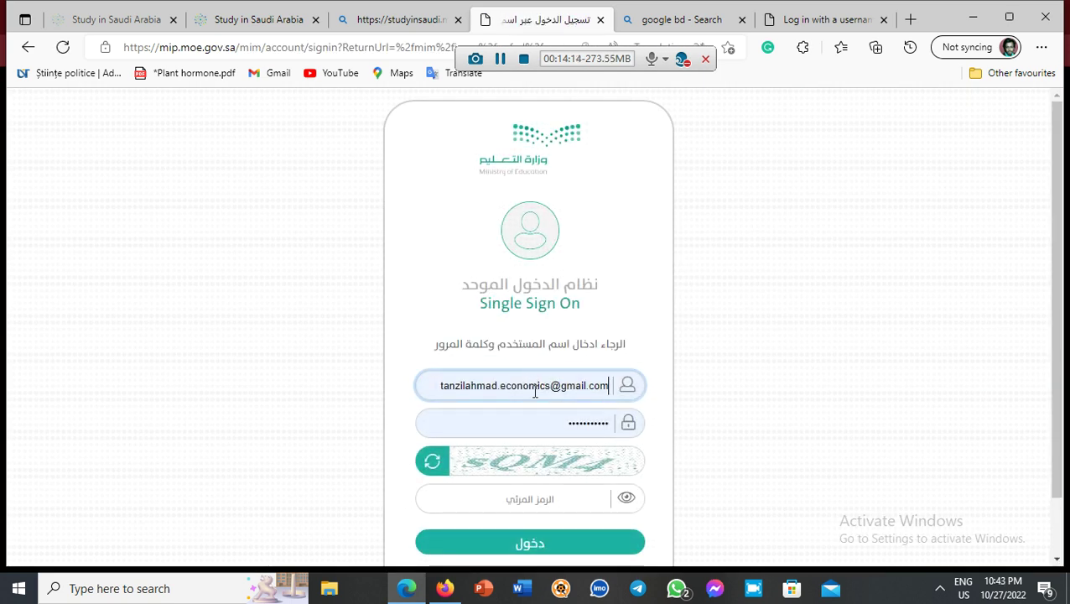
Enter the captcha code shown in the image and sign in with the prefilled account credentials.
{"action": "left_click", "coordinate": [516, 498]}
{"action": "type", "text": "sQ"}
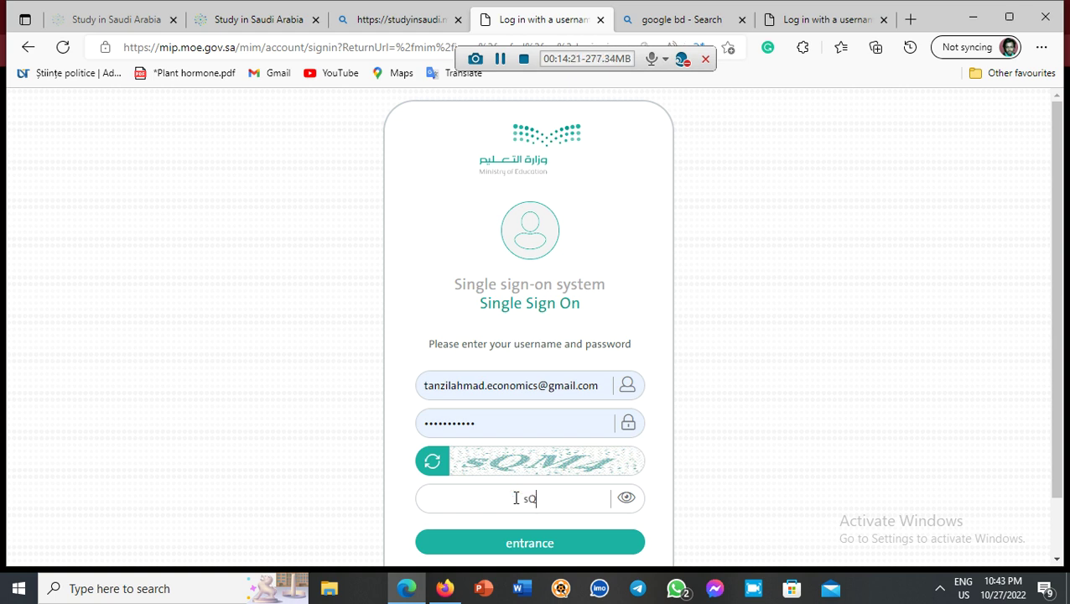
{"action": "type", "text": "M4"}
{"action": "scroll", "coordinate": [509, 483], "scroll_direction": "down", "scroll_amount": 2}
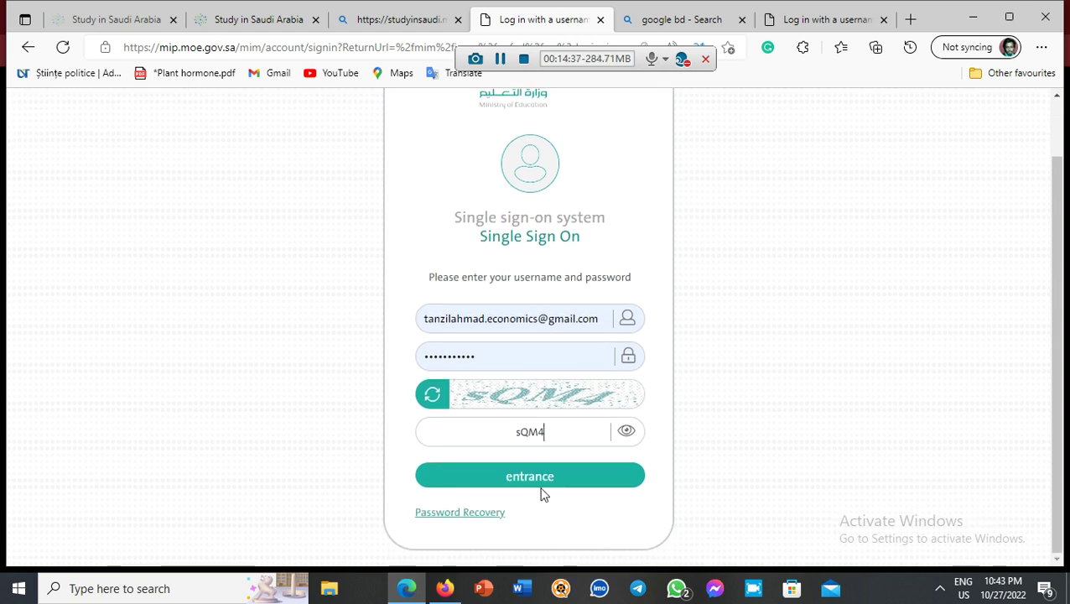
{"action": "left_click", "coordinate": [542, 489]}
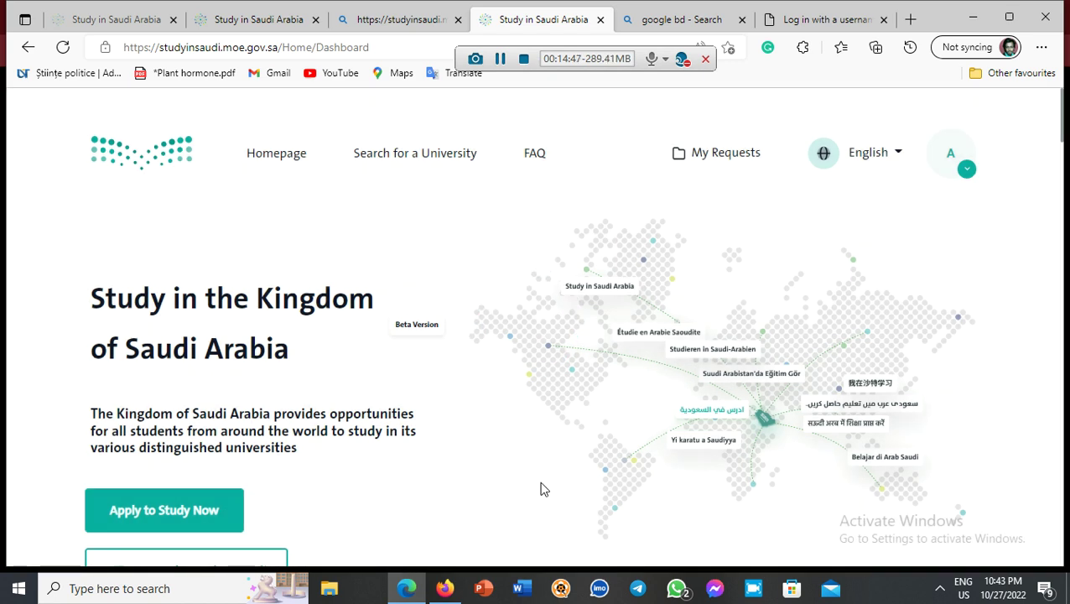
Open the scholarship application awaiting submission from My Requests and maximize its window.
{"action": "left_click", "coordinate": [742, 158]}
{"action": "left_click", "coordinate": [743, 159]}
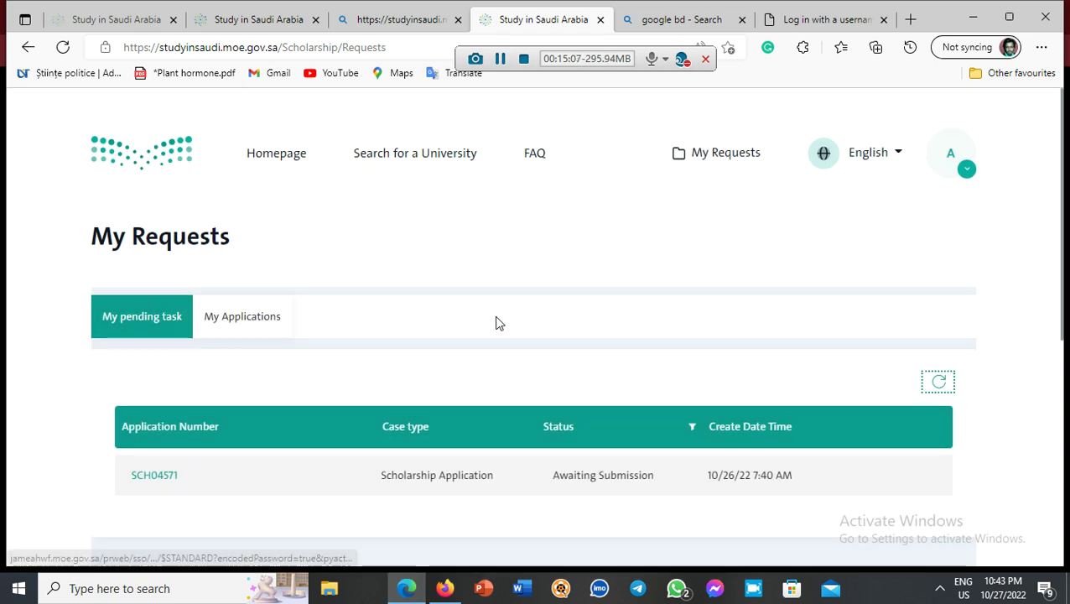
{"action": "scroll", "coordinate": [496, 323], "scroll_direction": "down", "scroll_amount": 1}
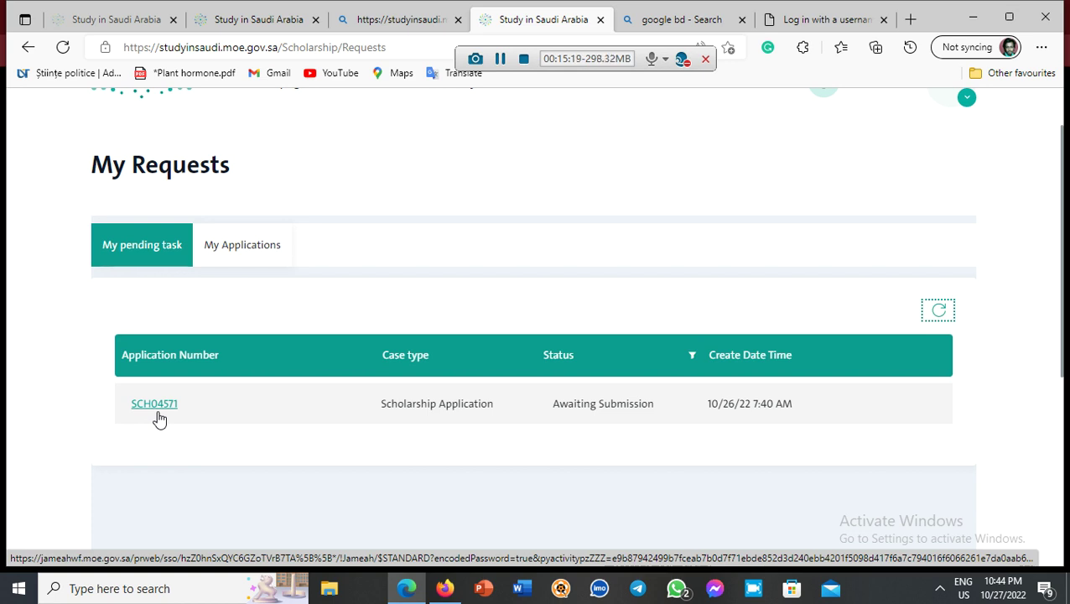
{"action": "left_click_drag", "start_coordinate": [660, 426], "coordinate": [554, 420]}
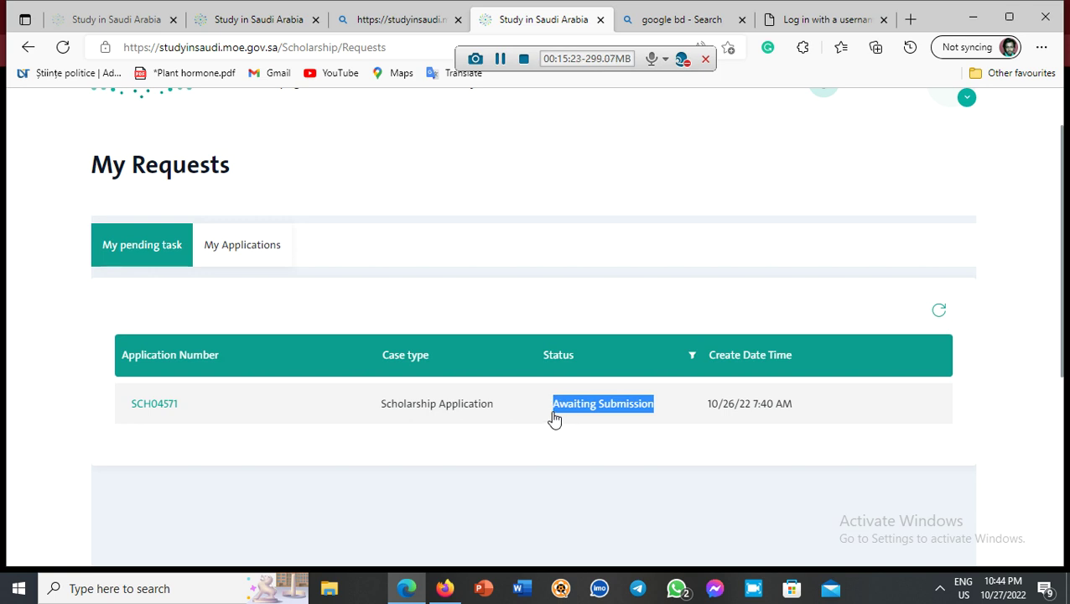
{"action": "left_click", "coordinate": [155, 409]}
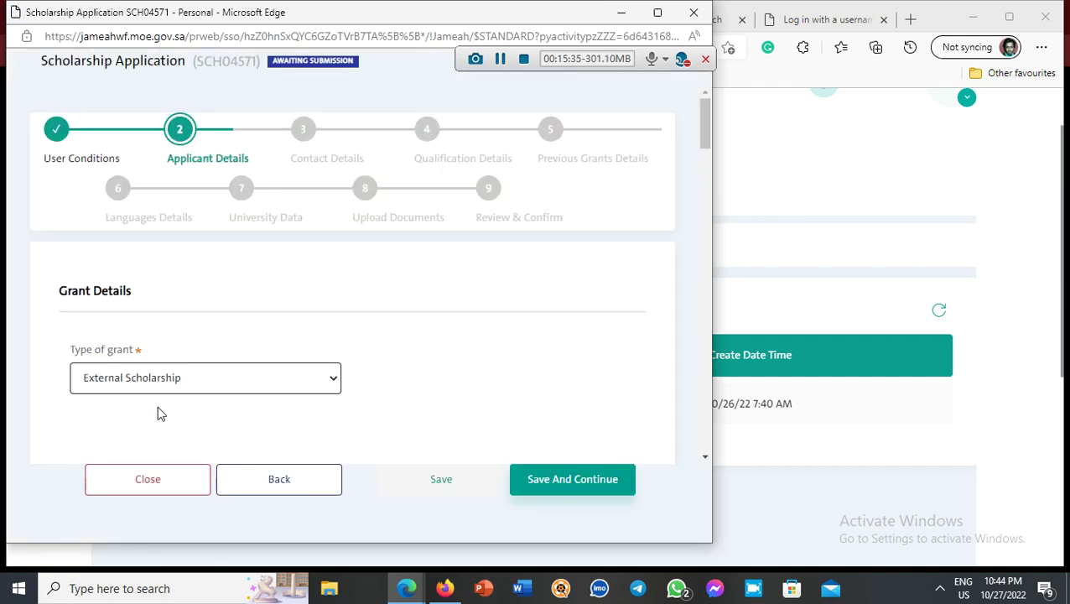
{"action": "left_click", "coordinate": [659, 13]}
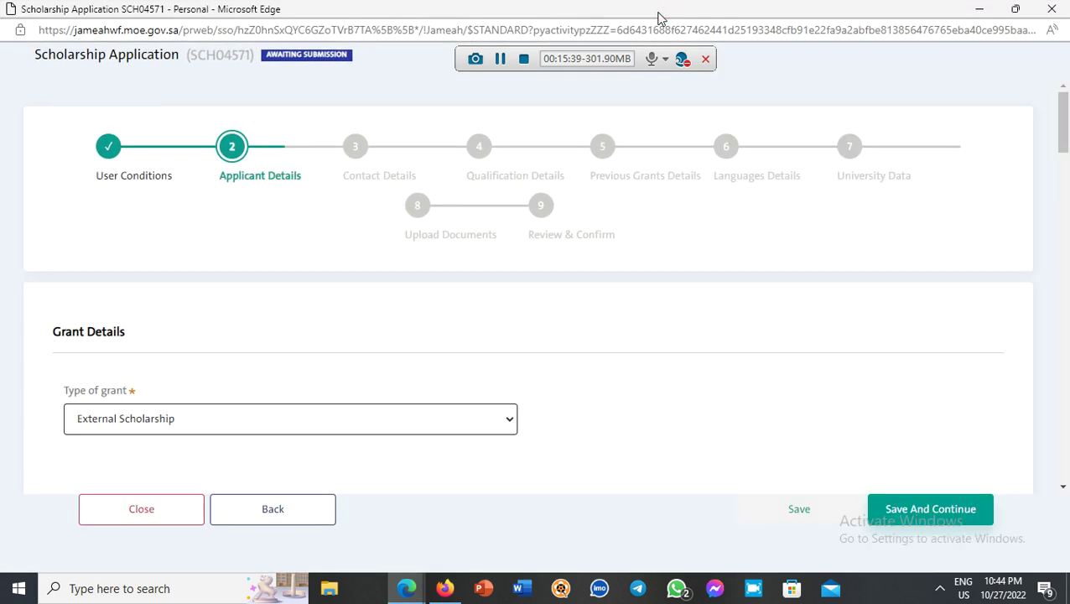
Return to User Conditions, untick and re-tick the study pledge, and save and continue to Applicant Details.
{"action": "left_click", "coordinate": [799, 510]}
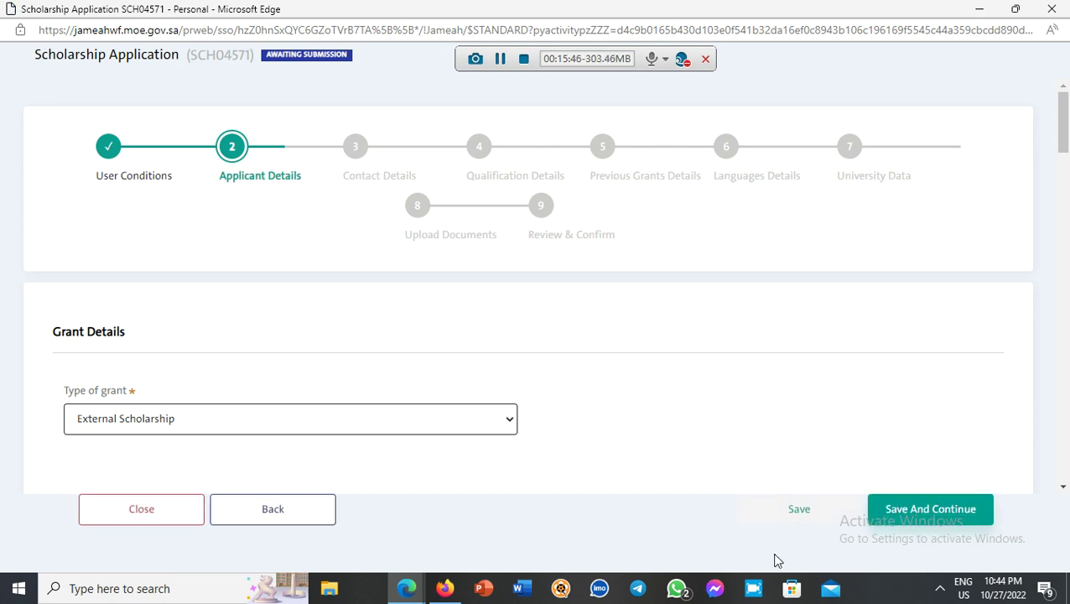
{"action": "left_click", "coordinate": [800, 518]}
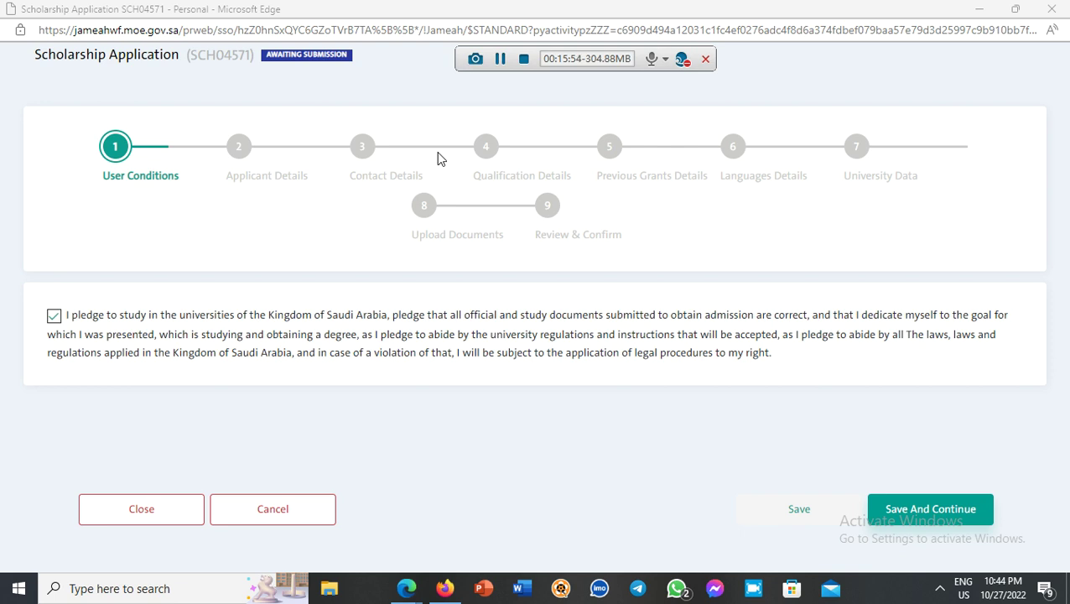
{"action": "left_click", "coordinate": [54, 316]}
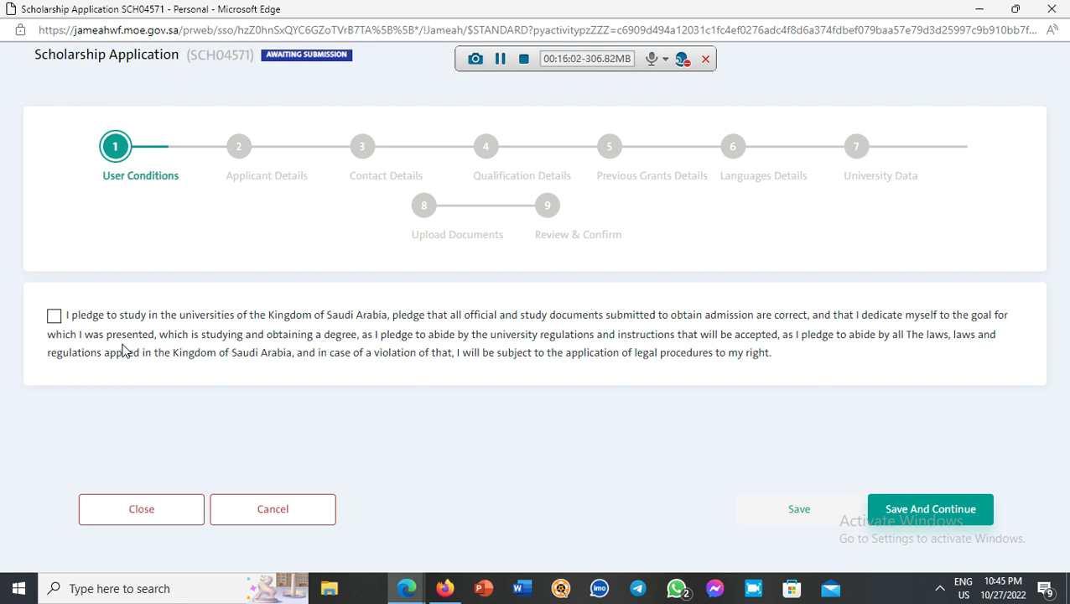
{"action": "left_click", "coordinate": [52, 318]}
{"action": "left_click_drag", "start_coordinate": [775, 361], "coordinate": [59, 321]}
{"action": "left_click", "coordinate": [916, 515]}
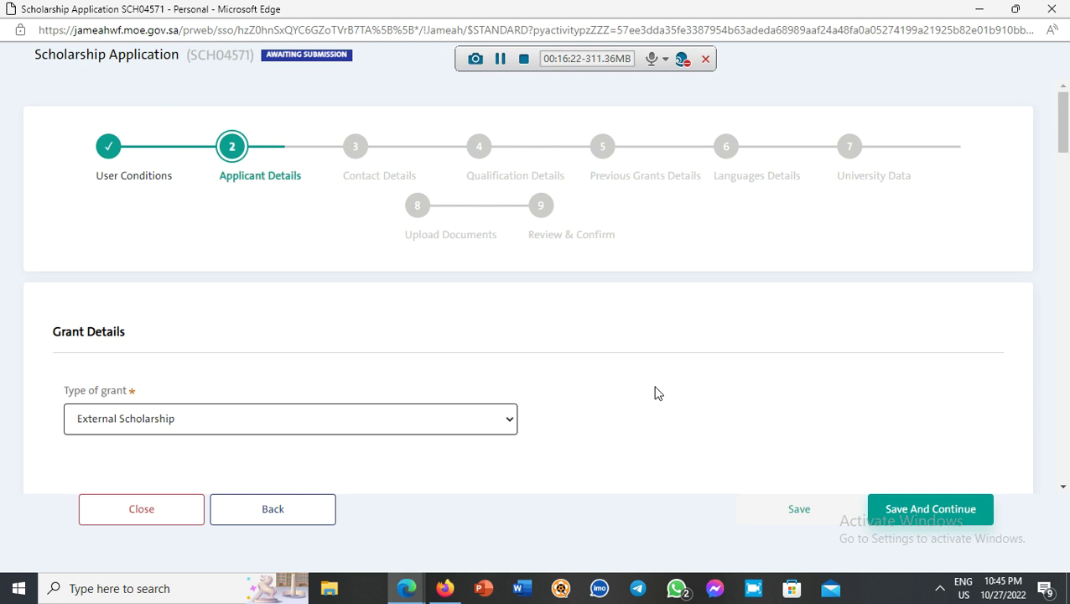
Switch the type of grant to منحة داخلية and back to External Scholarship.
{"action": "scroll", "coordinate": [573, 335], "scroll_direction": "down", "scroll_amount": 1}
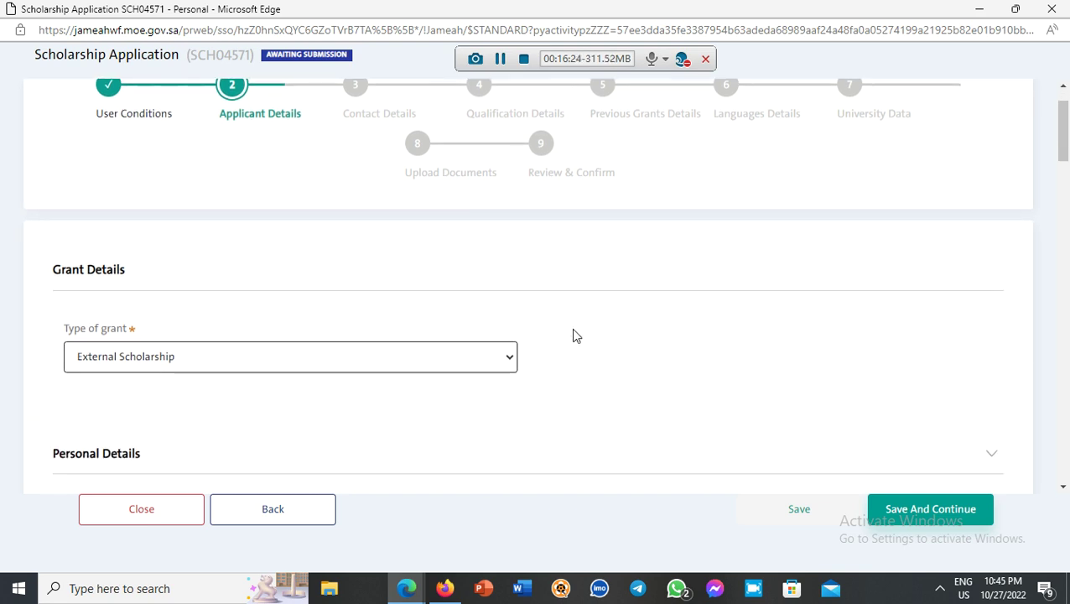
{"action": "triple_click", "coordinate": [146, 333]}
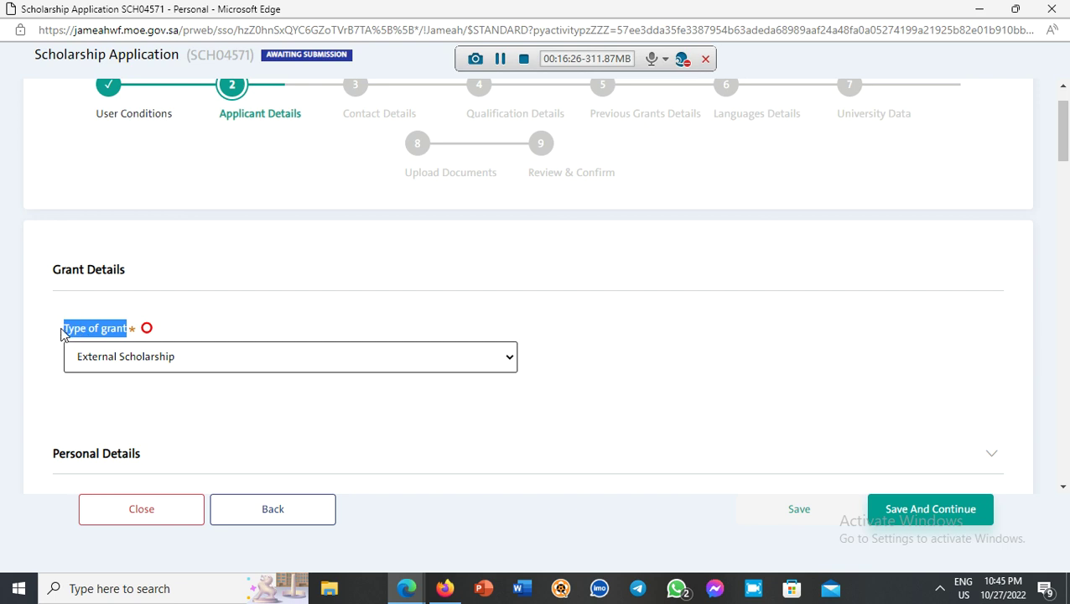
{"action": "left_click", "coordinate": [306, 361]}
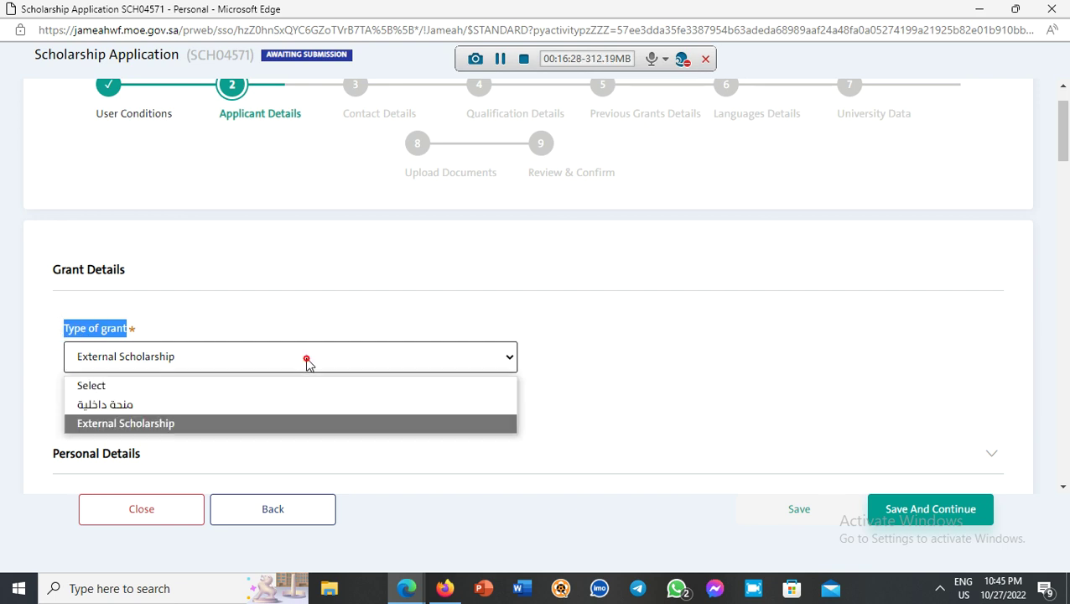
{"action": "left_click", "coordinate": [255, 411]}
{"action": "left_click", "coordinate": [255, 364]}
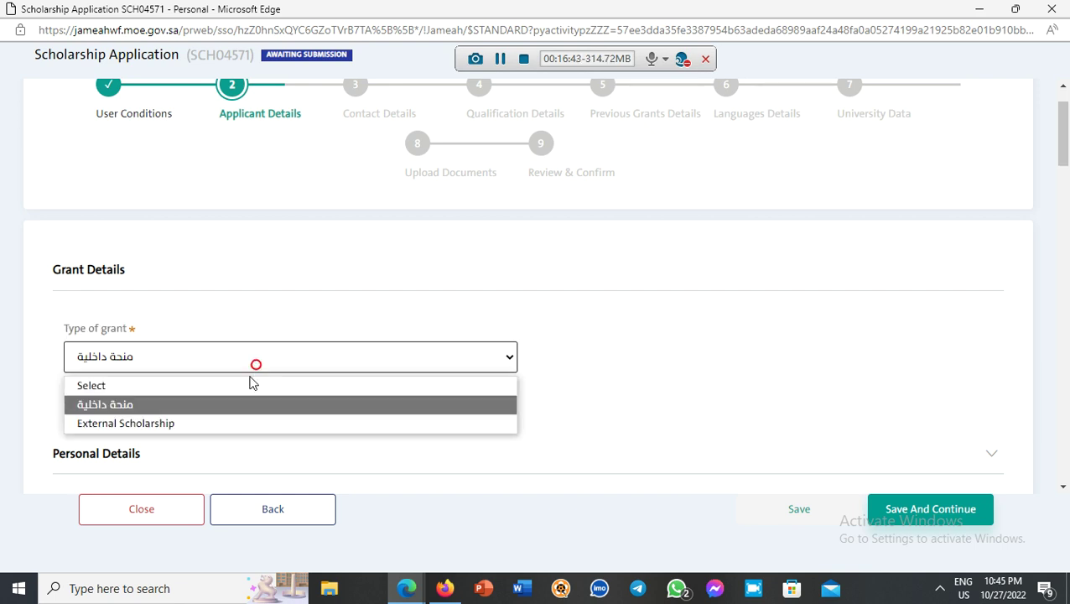
{"action": "left_click", "coordinate": [210, 425]}
Examine the nationality, original nationality, place of residency, type of identity and origin-country ID fields in Personal Details.
{"action": "scroll", "coordinate": [311, 361], "scroll_direction": "down", "scroll_amount": 2}
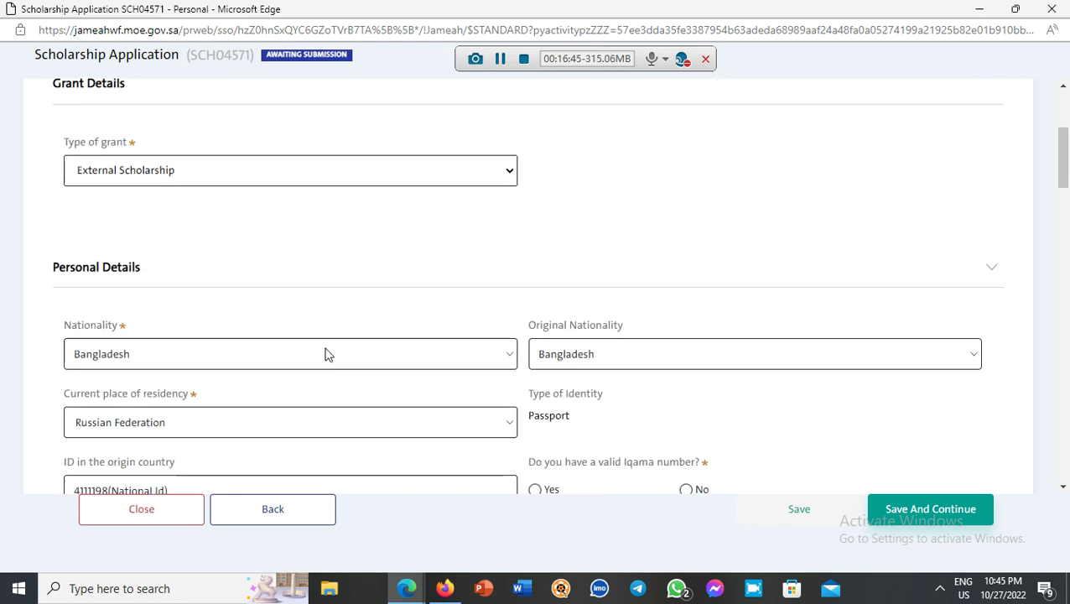
{"action": "left_click_drag", "start_coordinate": [161, 277], "coordinate": [46, 279]}
{"action": "scroll", "coordinate": [251, 251], "scroll_direction": "down", "scroll_amount": 2}
{"action": "left_click", "coordinate": [141, 211]}
{"action": "left_click_drag", "start_coordinate": [141, 212], "coordinate": [38, 204]}
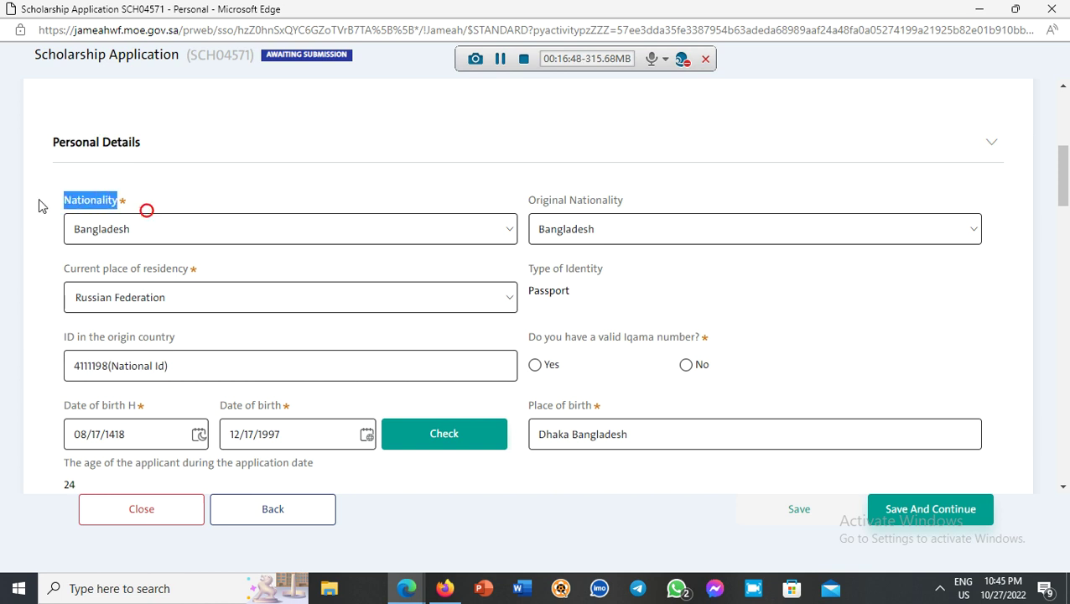
{"action": "left_click", "coordinate": [507, 198]}
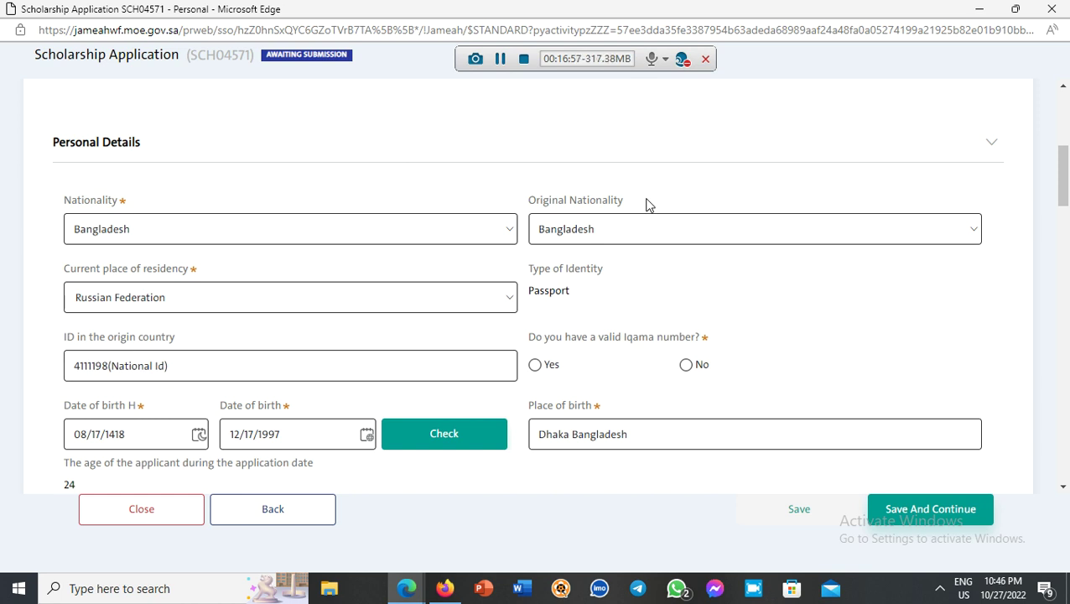
{"action": "left_click_drag", "start_coordinate": [647, 203], "coordinate": [531, 202]}
{"action": "left_click_drag", "start_coordinate": [210, 270], "coordinate": [57, 273]}
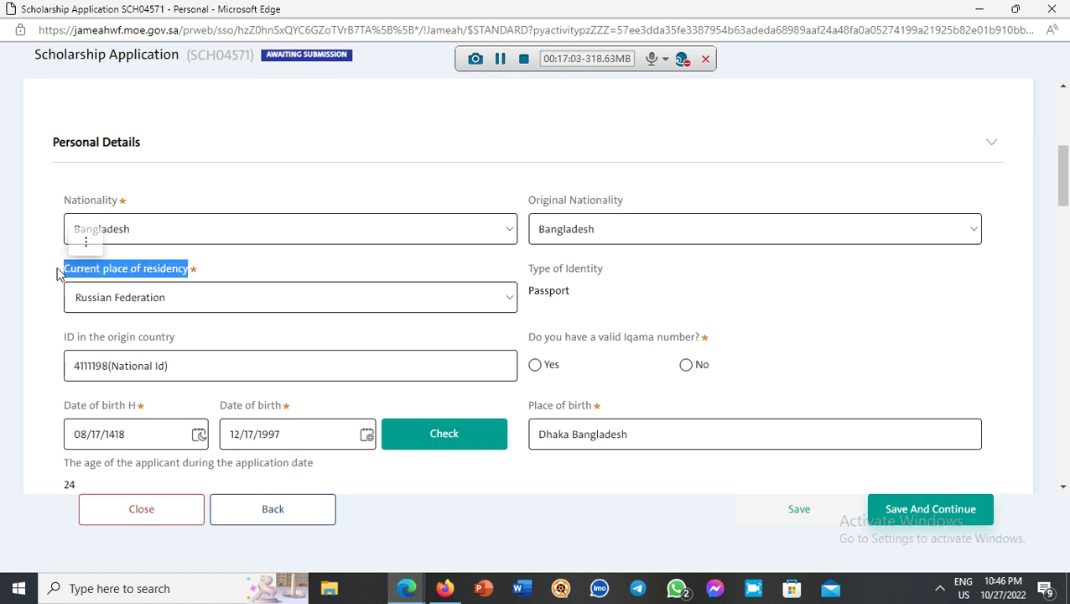
{"action": "left_click_drag", "start_coordinate": [581, 292], "coordinate": [527, 290]}
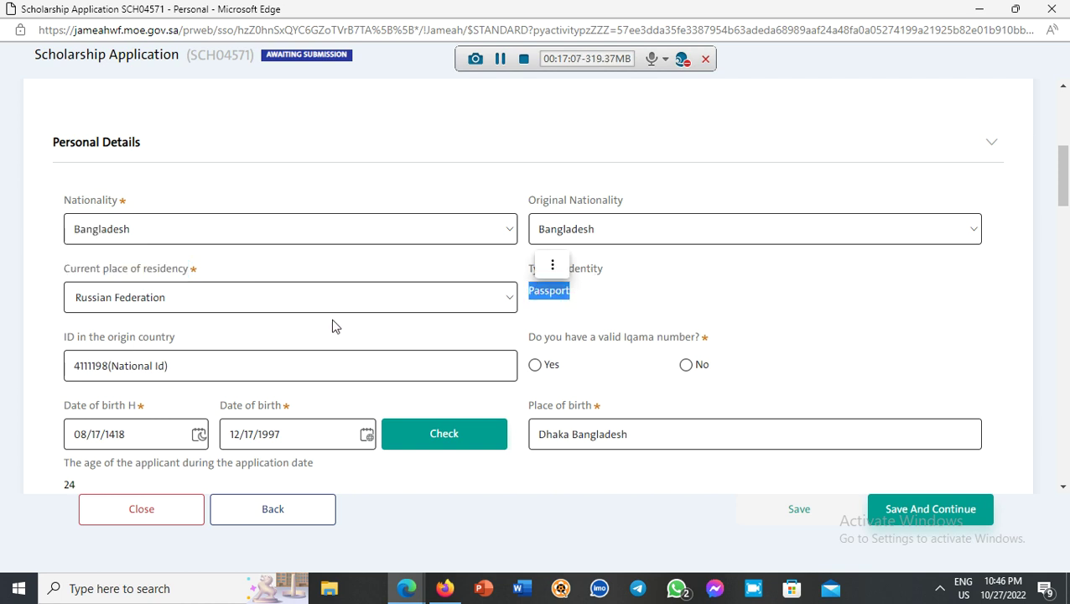
{"action": "left_click", "coordinate": [210, 336]}
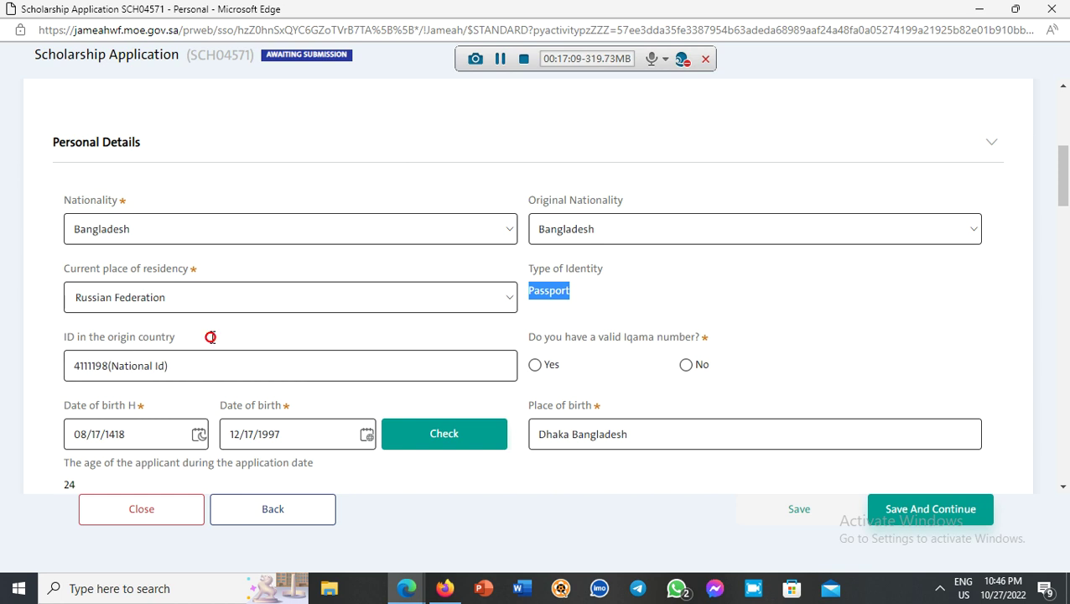
{"action": "left_click_drag", "start_coordinate": [75, 342], "coordinate": [74, 340]}
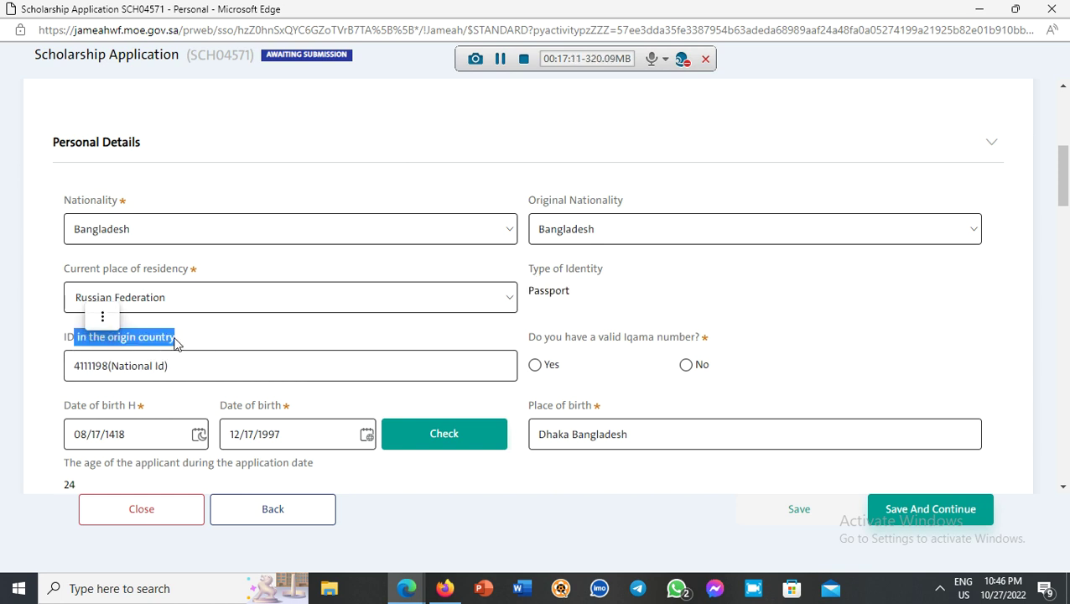
{"action": "left_click_drag", "start_coordinate": [175, 337], "coordinate": [62, 349]}
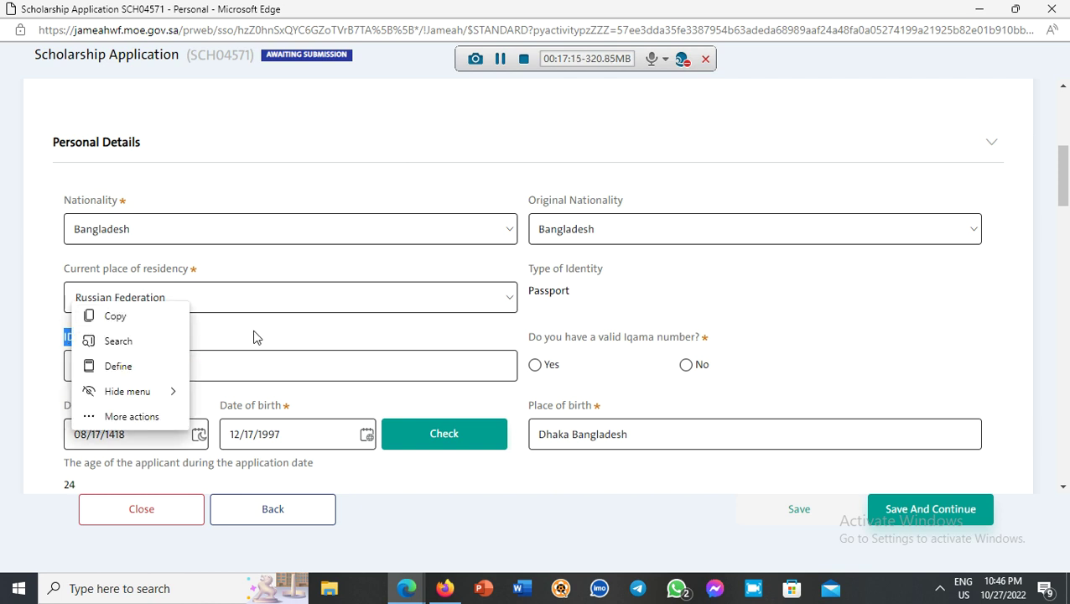
{"action": "left_click", "coordinate": [282, 337]}
{"action": "left_click_drag", "start_coordinate": [201, 366], "coordinate": [70, 365]}
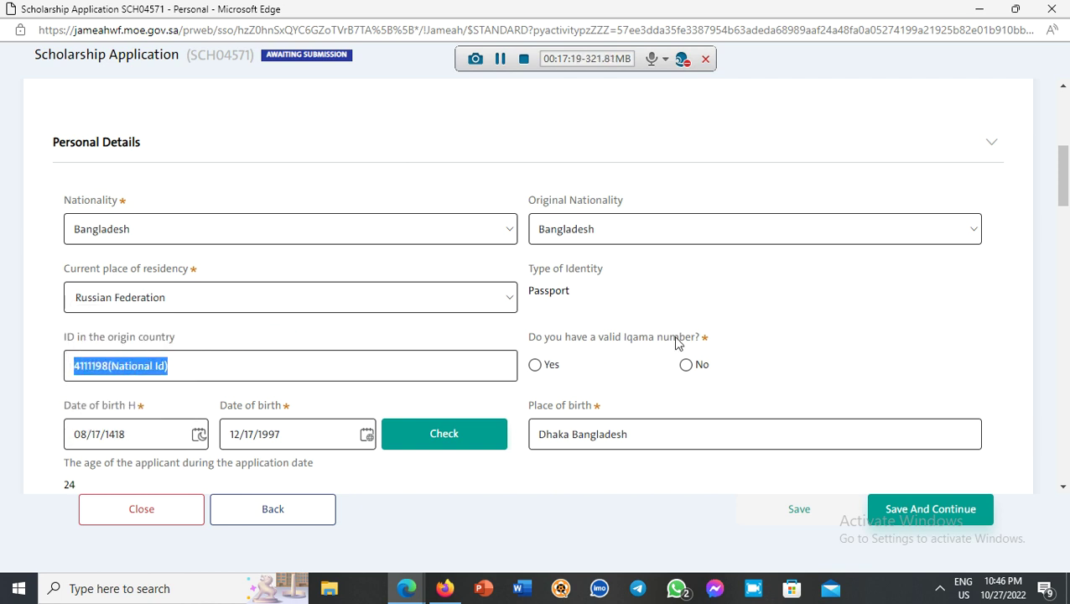
Preview the extra Iqama fields by answering Yes to having a valid Iqama number, and set the answer to No.
{"action": "left_click_drag", "start_coordinate": [701, 339], "coordinate": [527, 341]}
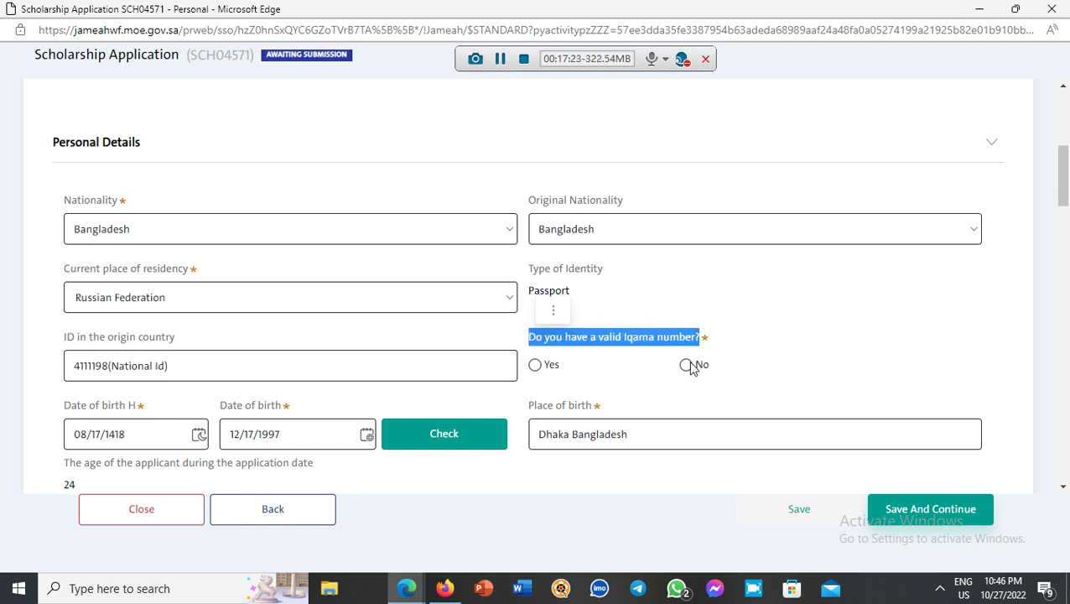
{"action": "left_click", "coordinate": [686, 365]}
{"action": "left_click", "coordinate": [543, 369]}
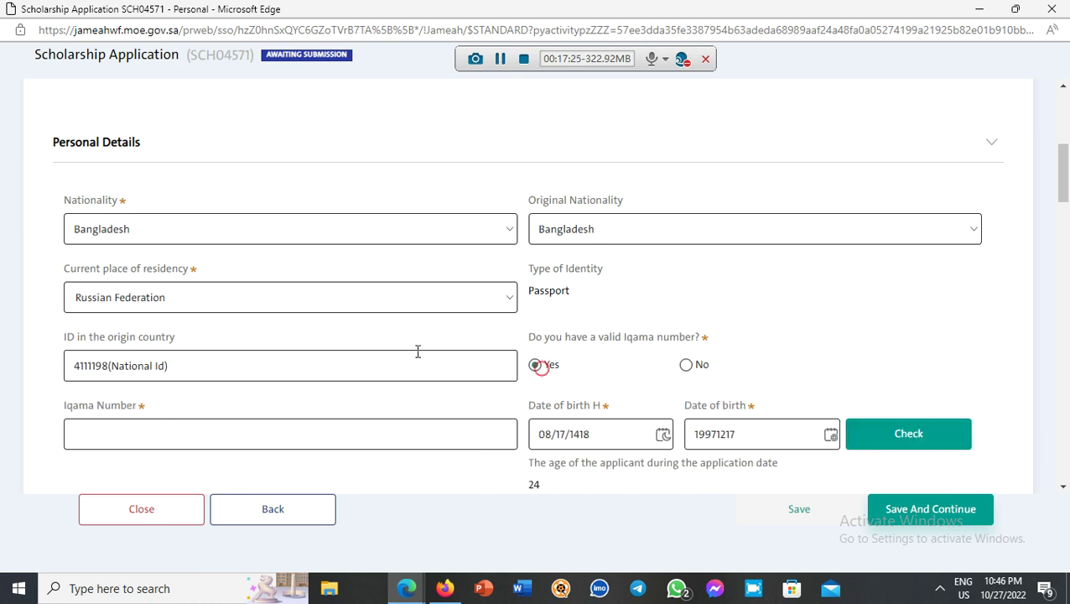
{"action": "scroll", "coordinate": [395, 357], "scroll_direction": "down", "scroll_amount": 1}
{"action": "left_click_drag", "start_coordinate": [157, 346], "coordinate": [58, 352]}
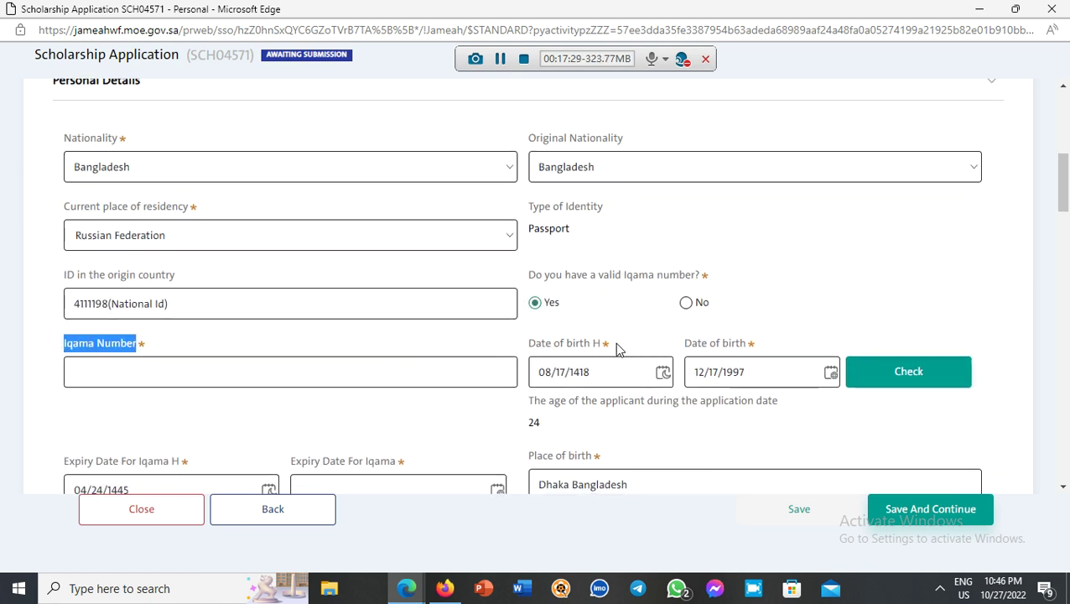
{"action": "left_click_drag", "start_coordinate": [614, 344], "coordinate": [524, 345]}
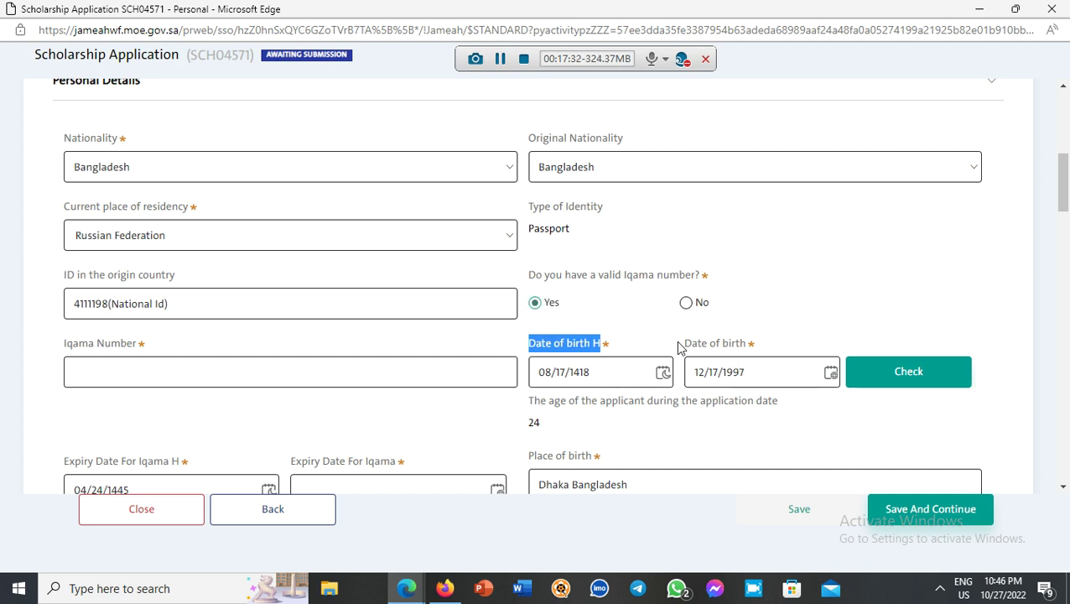
{"action": "left_click", "coordinate": [686, 303]}
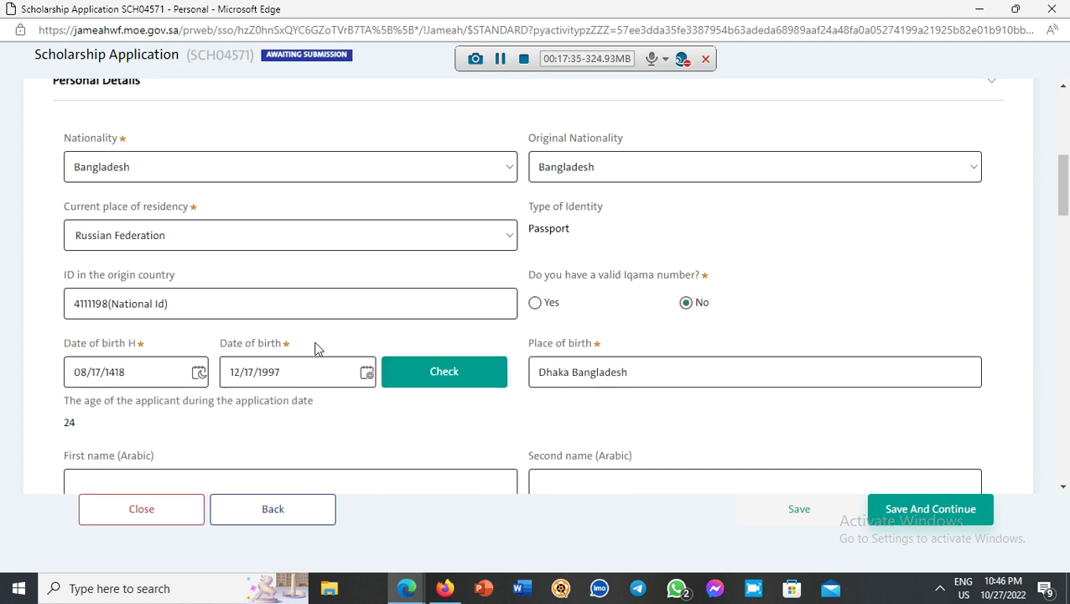
Examine the first, second, third and fourth name (Arabic) fields in Personal Details.
{"action": "scroll", "coordinate": [323, 348], "scroll_direction": "down", "scroll_amount": 1}
{"action": "left_click_drag", "start_coordinate": [174, 332], "coordinate": [48, 339]}
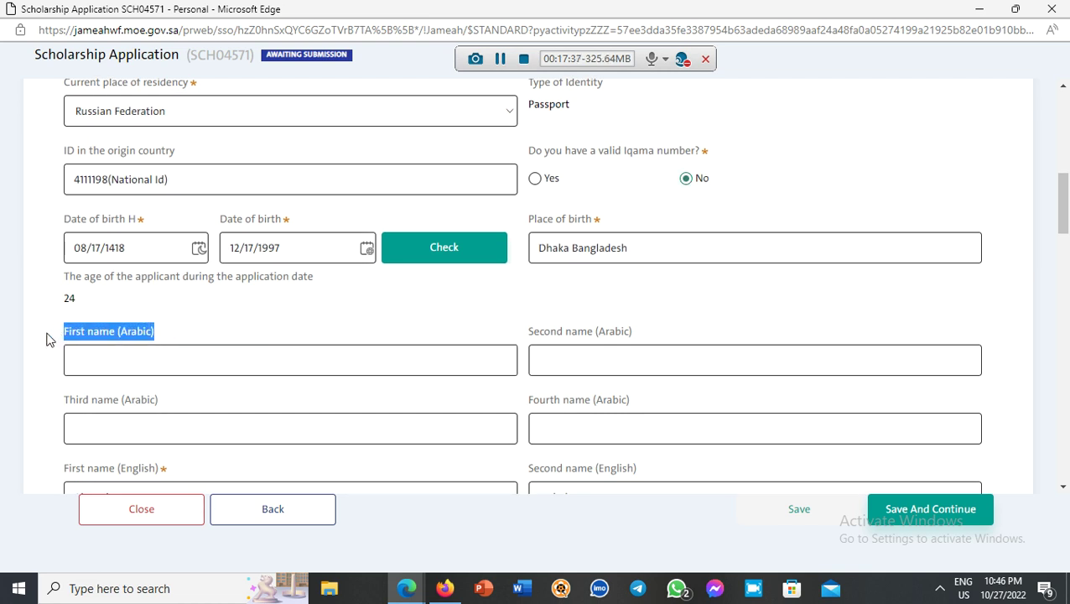
{"action": "left_click", "coordinate": [111, 362]}
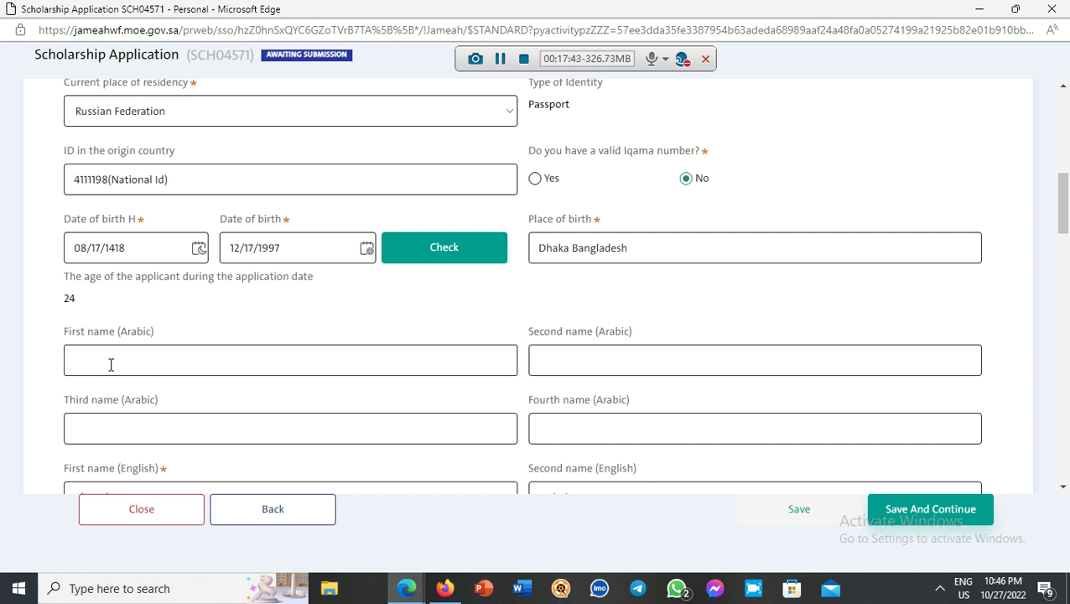
{"action": "left_click_drag", "start_coordinate": [637, 332], "coordinate": [531, 342]}
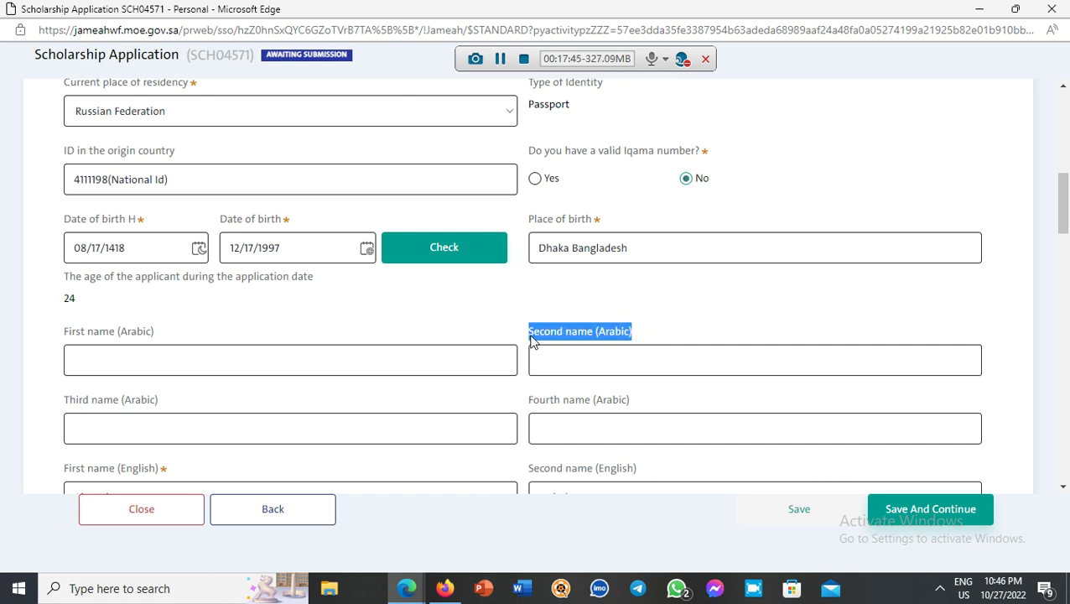
{"action": "left_click", "coordinate": [556, 365]}
{"action": "scroll", "coordinate": [547, 363], "scroll_direction": "down", "scroll_amount": 1}
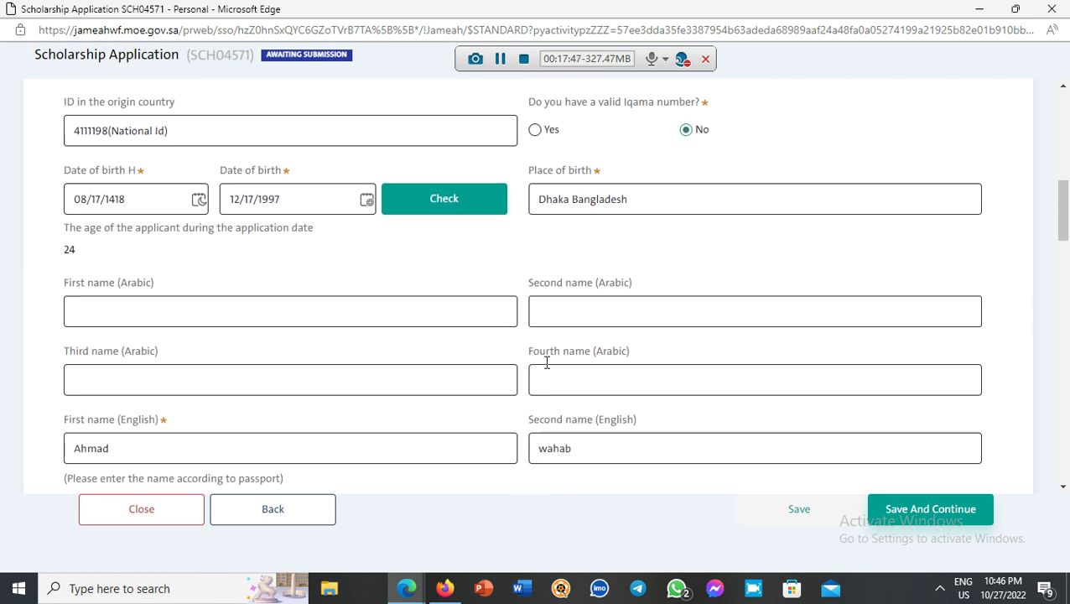
{"action": "left_click_drag", "start_coordinate": [167, 340], "coordinate": [79, 310]}
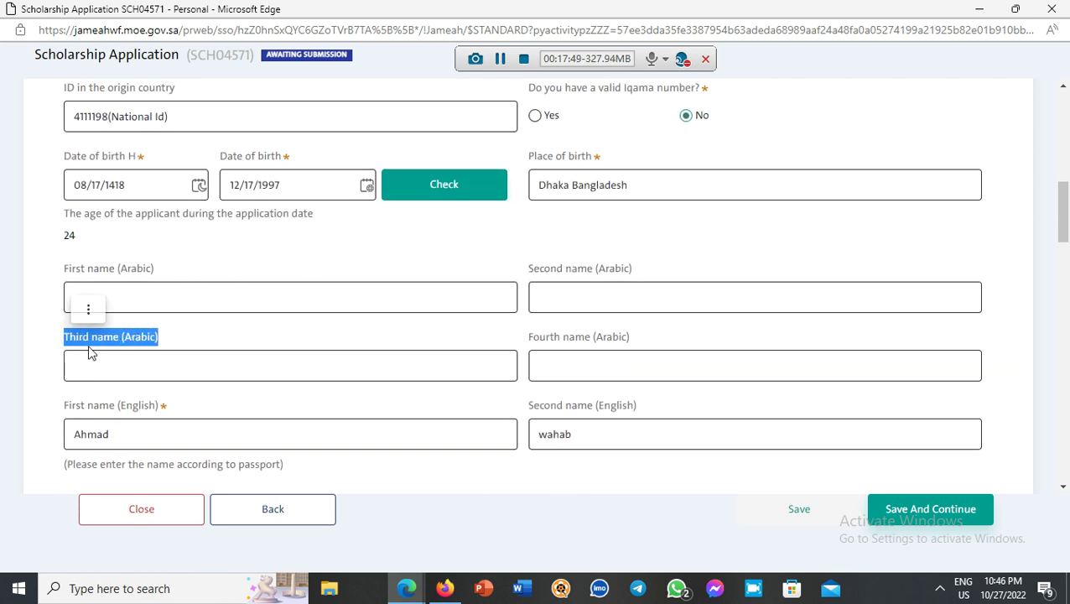
{"action": "left_click", "coordinate": [94, 358]}
{"action": "left_click_drag", "start_coordinate": [641, 343], "coordinate": [527, 342]}
{"action": "left_click", "coordinate": [549, 364]}
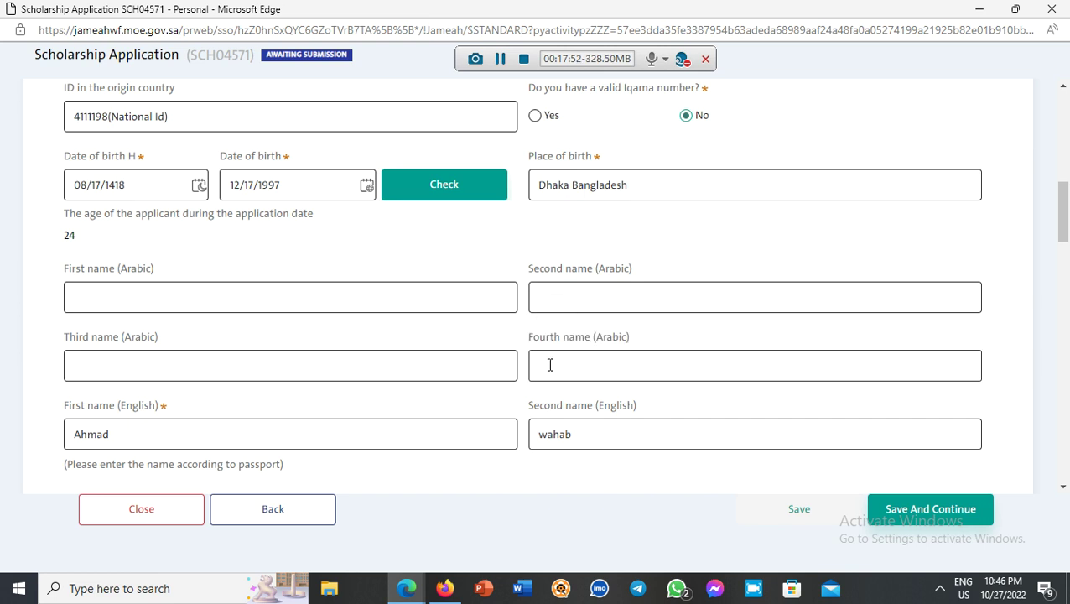
Examine the four English name fields and the note about entering the name according to the passport.
{"action": "scroll", "coordinate": [549, 365], "scroll_direction": "down", "scroll_amount": 2}
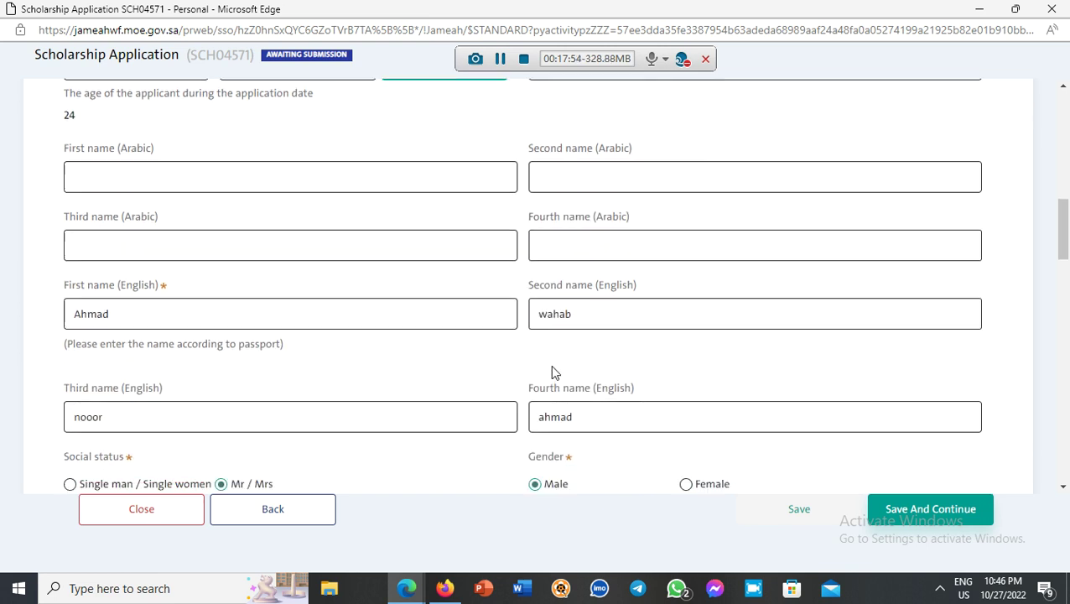
{"action": "left_click_drag", "start_coordinate": [195, 276], "coordinate": [35, 286]}
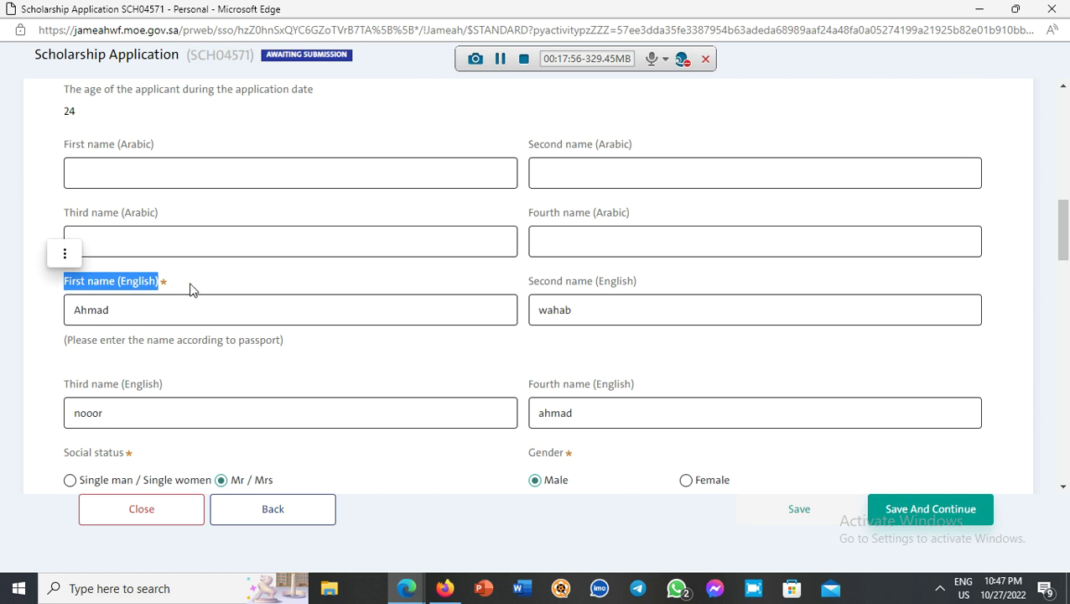
{"action": "left_click_drag", "start_coordinate": [650, 276], "coordinate": [522, 284]}
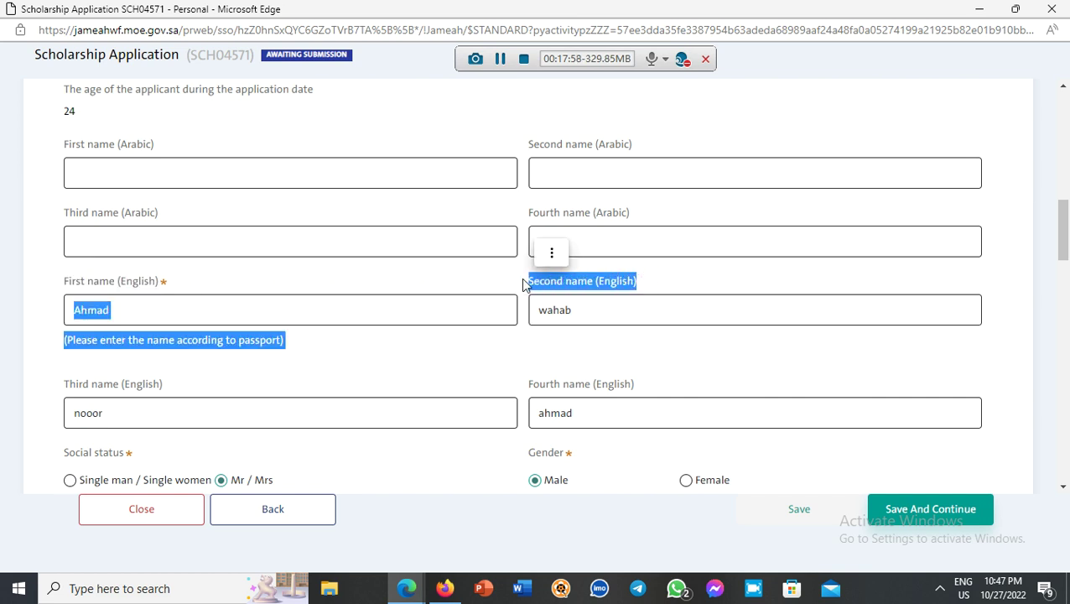
{"action": "left_click_drag", "start_coordinate": [641, 282], "coordinate": [530, 282]}
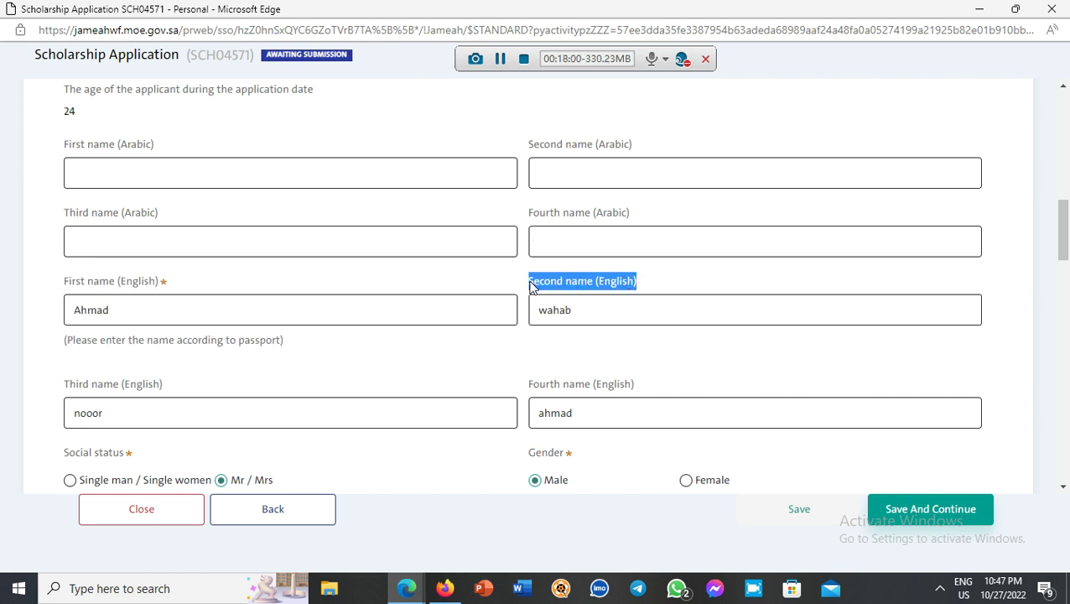
{"action": "scroll", "coordinate": [211, 360], "scroll_direction": "down", "scroll_amount": 1}
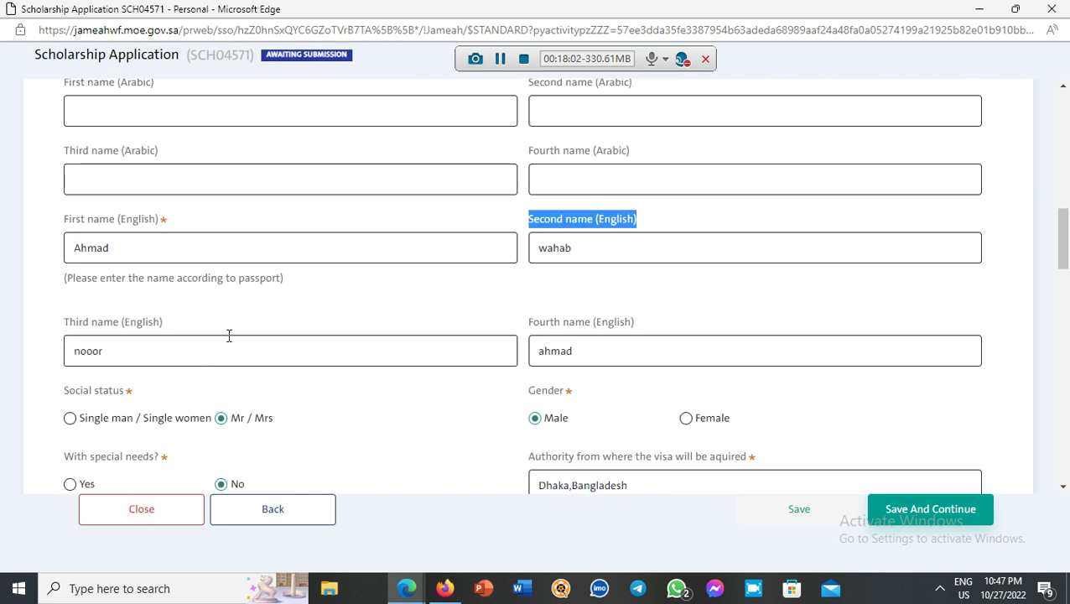
{"action": "left_click_drag", "start_coordinate": [288, 283], "coordinate": [70, 287]}
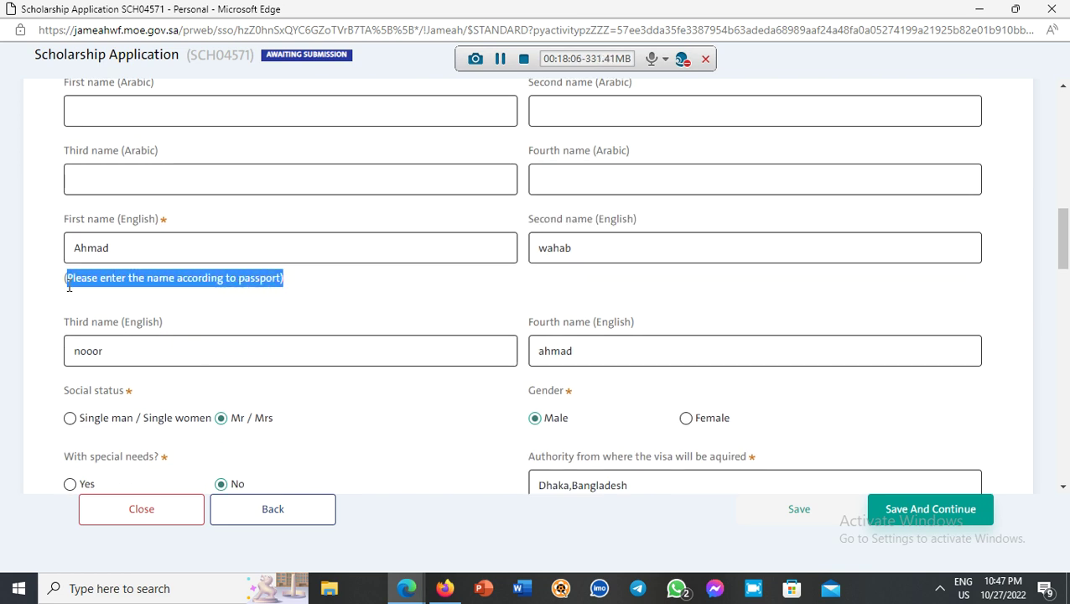
{"action": "left_click_drag", "start_coordinate": [163, 327], "coordinate": [61, 334]}
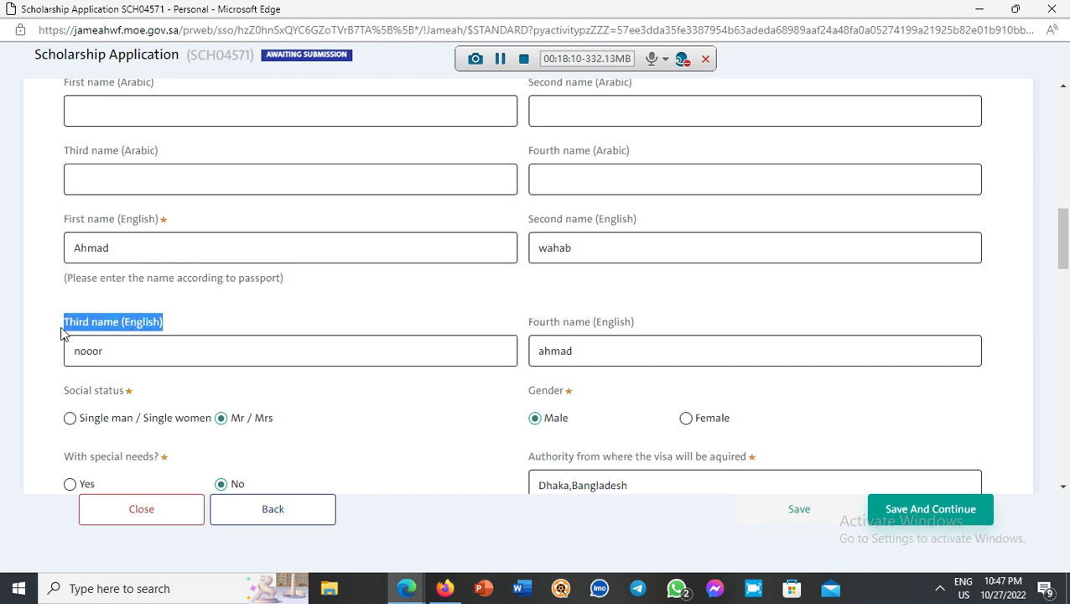
{"action": "left_click_drag", "start_coordinate": [644, 330], "coordinate": [539, 327]}
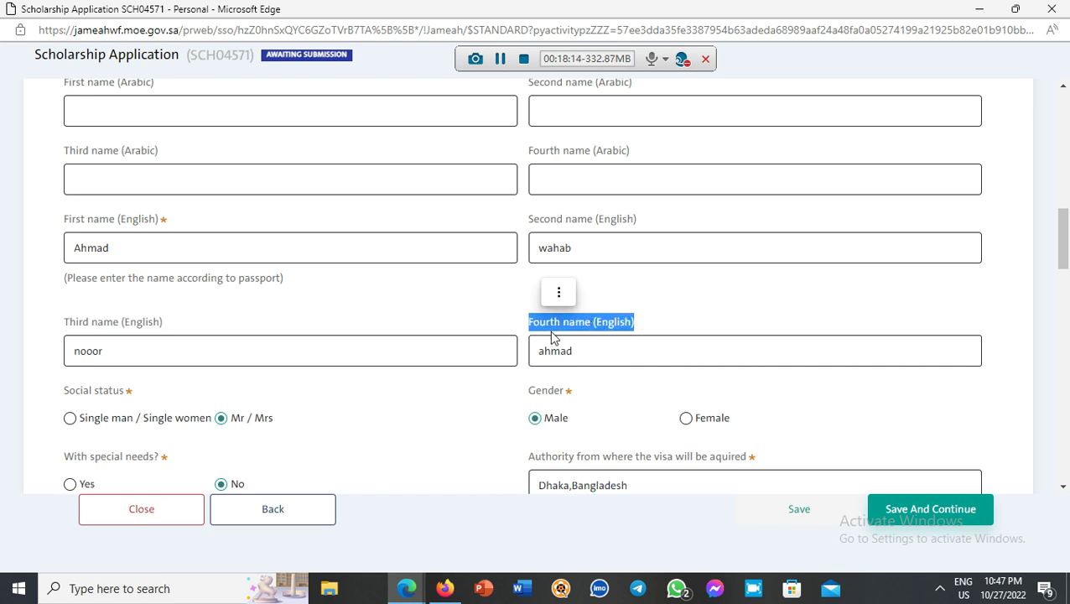
{"action": "scroll", "coordinate": [552, 338], "scroll_direction": "down", "scroll_amount": 1}
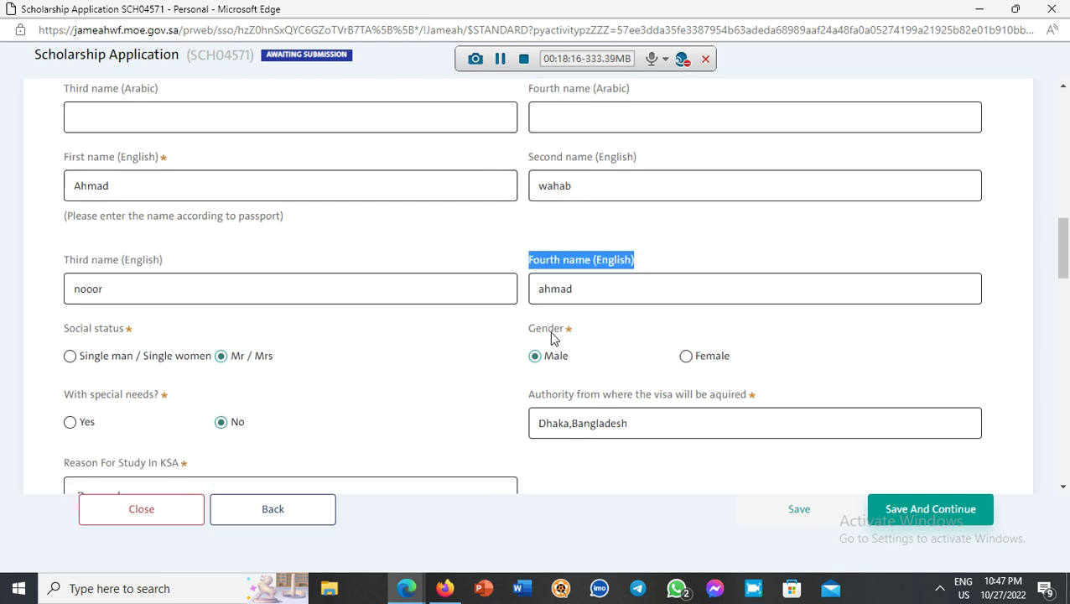
{"action": "left_click", "coordinate": [418, 340]}
Switch the social status to Single man / Single women and back to Mr / Mrs, and select Male as the gender.
{"action": "scroll", "coordinate": [251, 319], "scroll_direction": "down", "scroll_amount": 1}
{"action": "left_click", "coordinate": [71, 295]}
{"action": "left_click", "coordinate": [221, 295]}
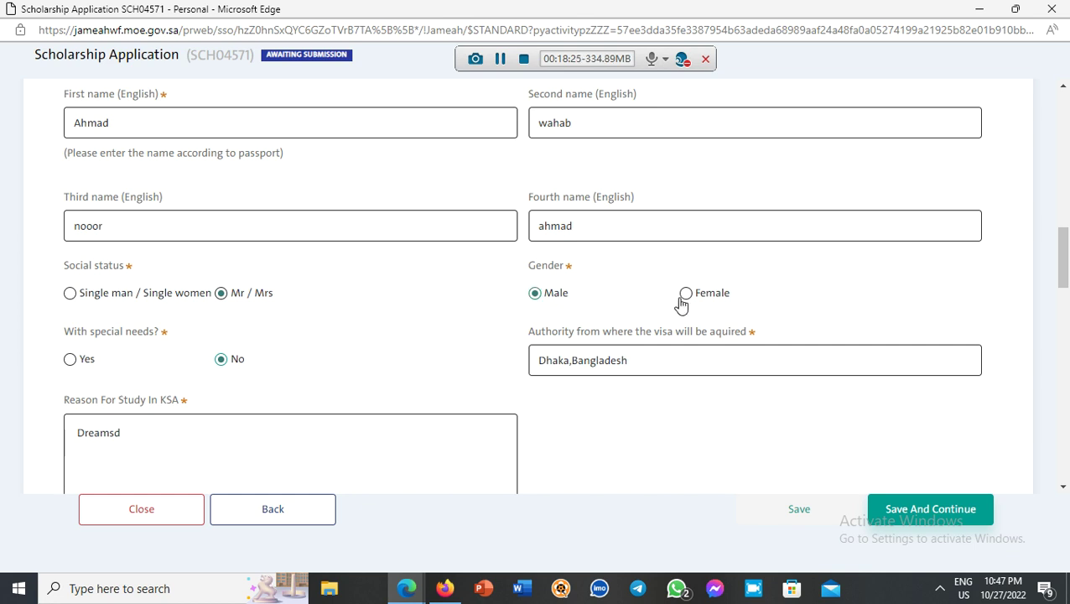
{"action": "left_click", "coordinate": [535, 293]}
Preview the extra special-needs field by answering Yes to With special needs, and set the answer back to No.
{"action": "scroll", "coordinate": [203, 308], "scroll_direction": "down", "scroll_amount": 1}
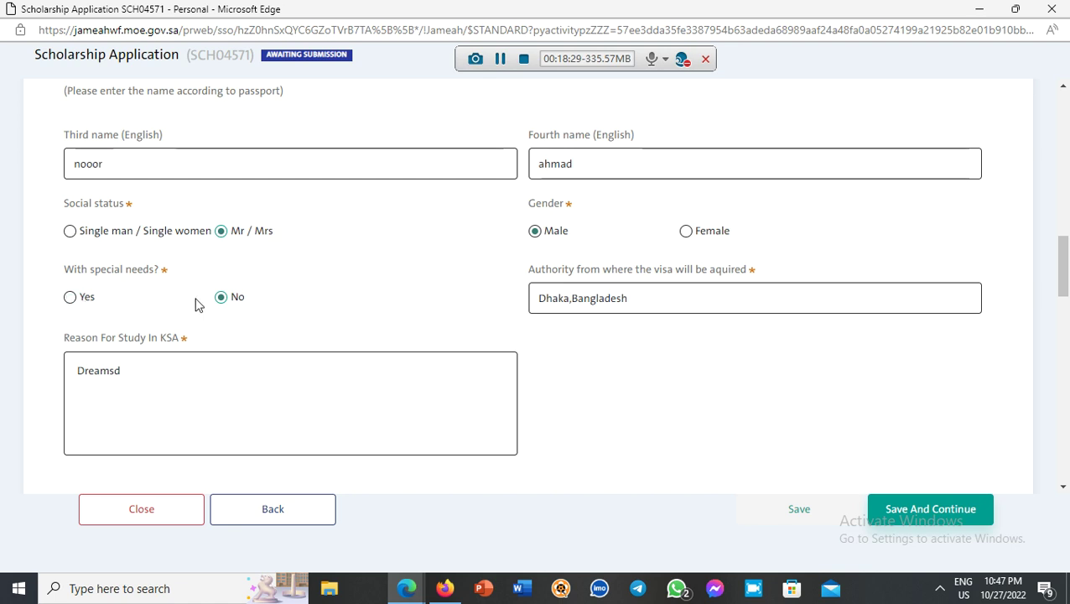
{"action": "left_click", "coordinate": [73, 300]}
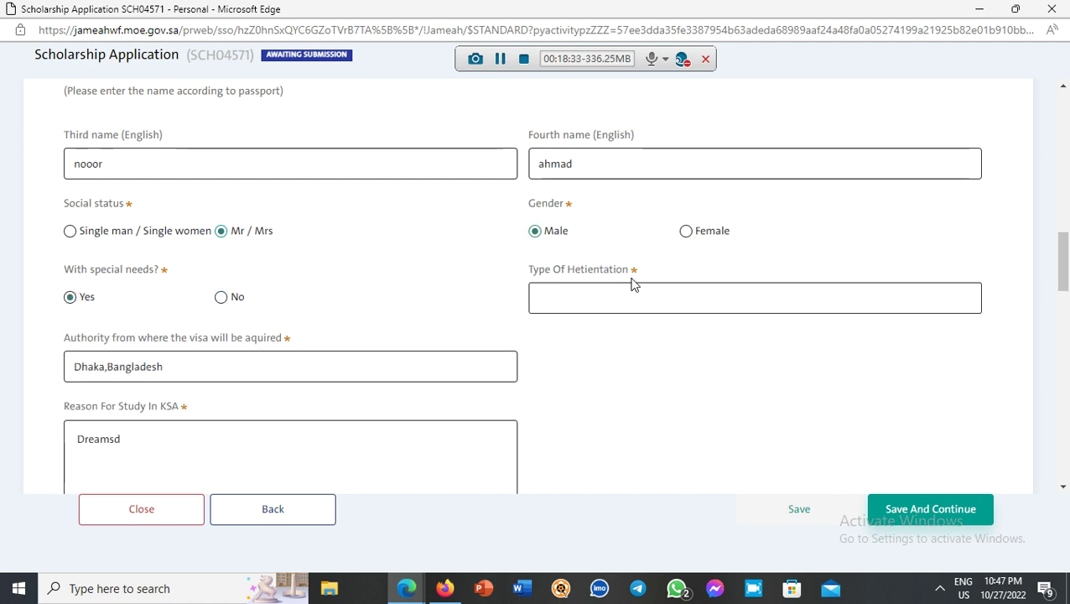
{"action": "left_click", "coordinate": [222, 299]}
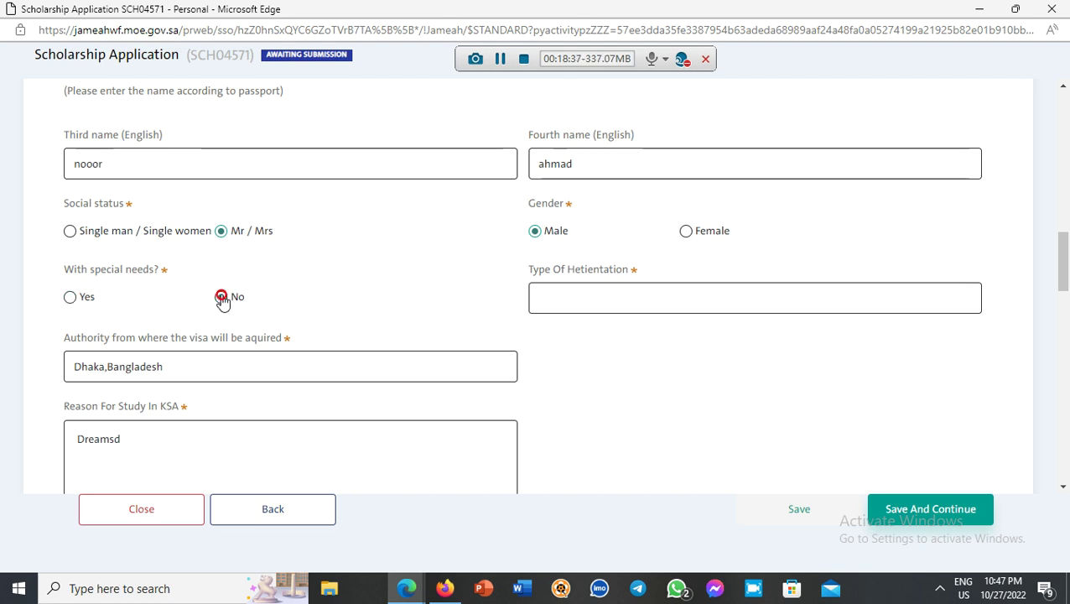
Try adding filler text after "Dreamsd" in the Reason For Study In KSA field, and delete the added text.
{"action": "scroll", "coordinate": [223, 302], "scroll_direction": "down", "scroll_amount": 1}
{"action": "left_click_drag", "start_coordinate": [209, 287], "coordinate": [47, 284]}
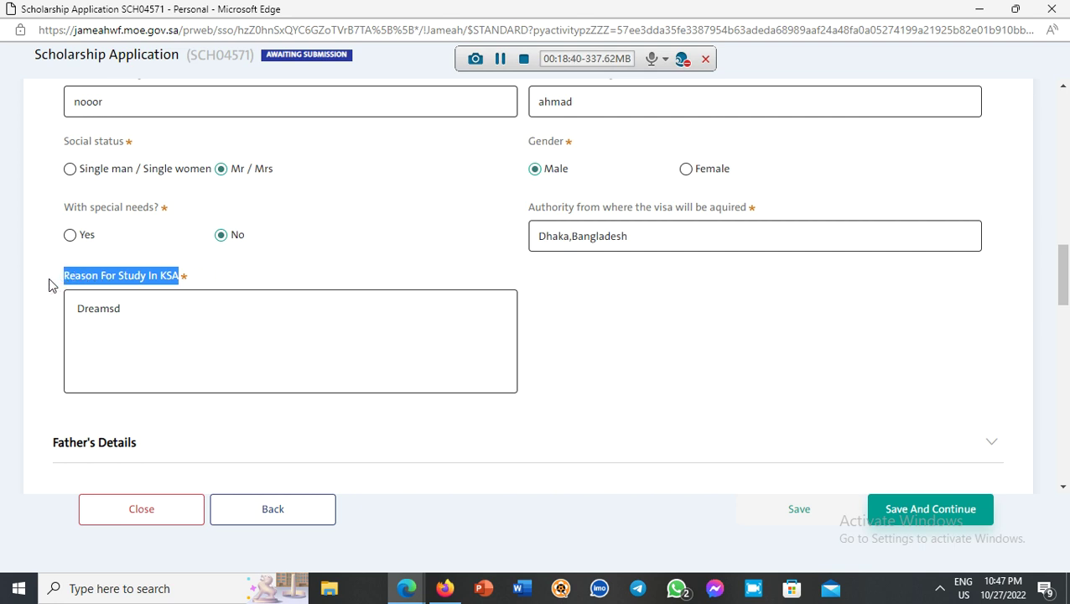
{"action": "left_click", "coordinate": [132, 310]}
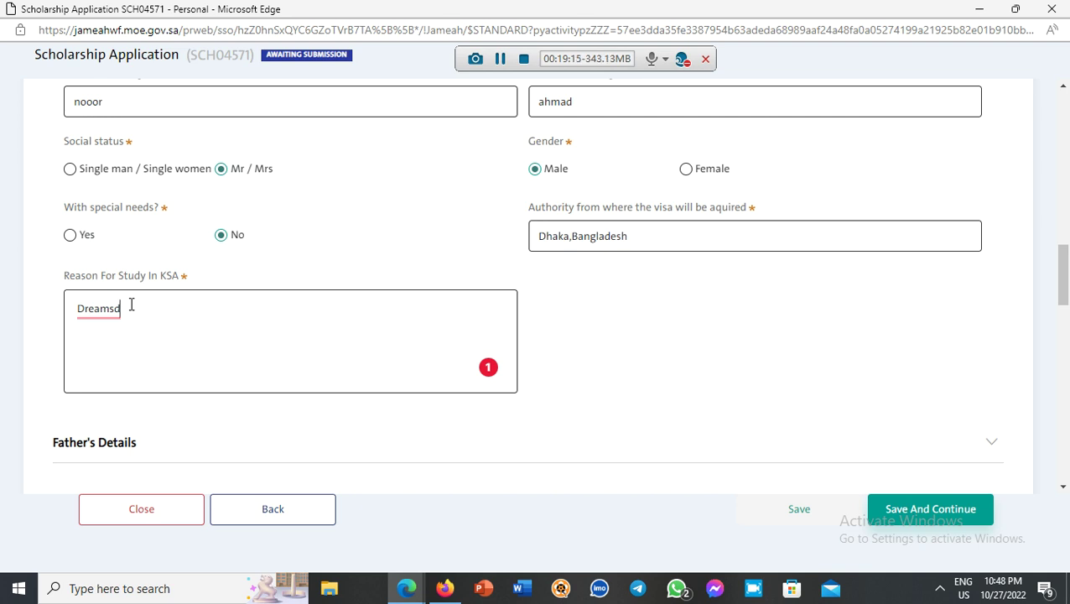
{"action": "type", "text": "bshwgbduwj qshshj shwshwsm siwshis shjshsj shshsakn"}
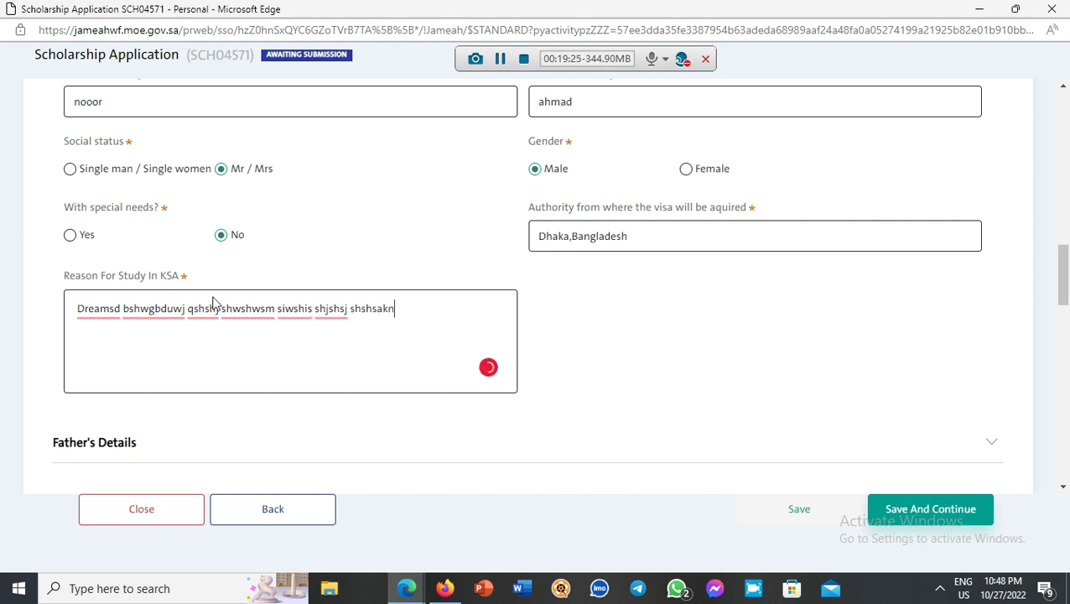
{"action": "left_click_drag", "start_coordinate": [397, 309], "coordinate": [126, 311]}
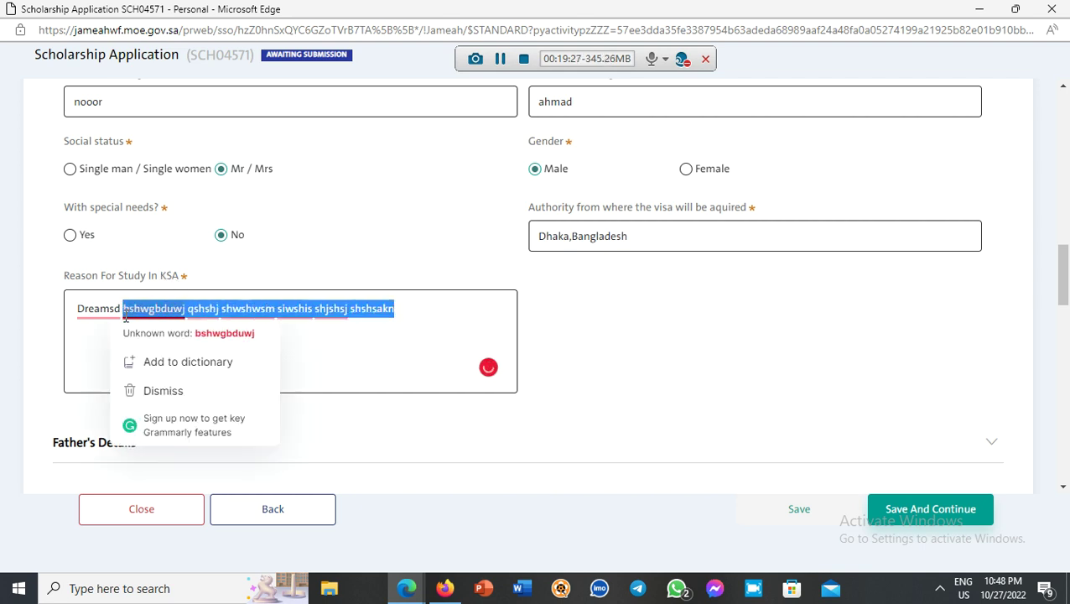
{"action": "key", "text": "BackSpace"}
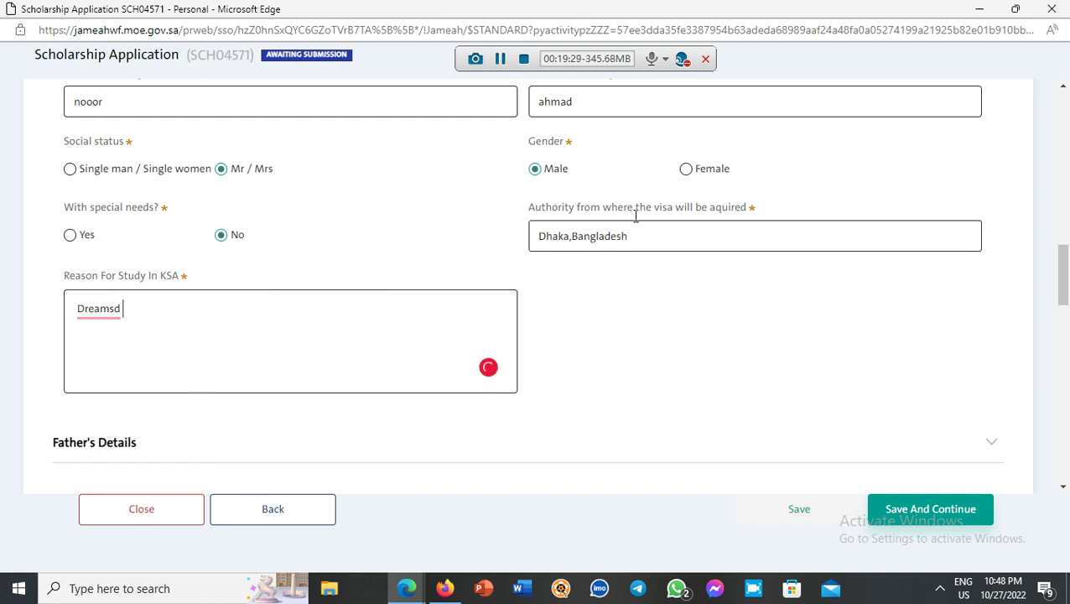
Examine the visa authority field and the full name, nationality, other nationality, place of residence and current job fields in Father's Details.
{"action": "left_click_drag", "start_coordinate": [749, 210], "coordinate": [528, 208]}
{"action": "left_click", "coordinate": [566, 269]}
{"action": "scroll", "coordinate": [569, 277], "scroll_direction": "down", "scroll_amount": 2}
{"action": "scroll", "coordinate": [569, 280], "scroll_direction": "down", "scroll_amount": 1}
{"action": "left_click_drag", "start_coordinate": [151, 263], "coordinate": [36, 240]}
{"action": "scroll", "coordinate": [203, 262], "scroll_direction": "down", "scroll_amount": 1}
{"action": "left_click_drag", "start_coordinate": [139, 251], "coordinate": [60, 263]}
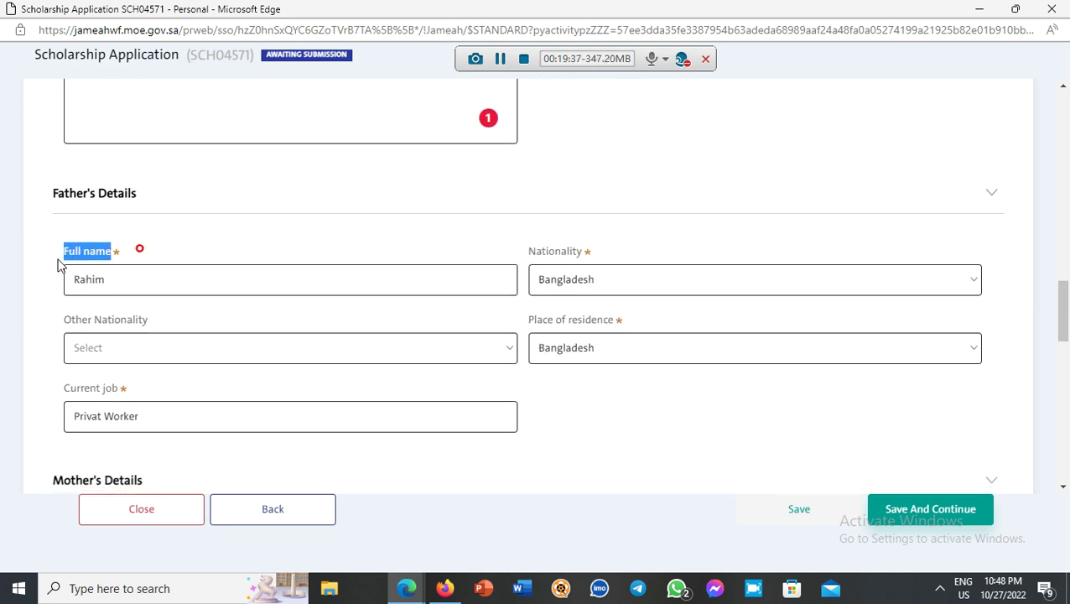
{"action": "left_click", "coordinate": [625, 252]}
{"action": "left_click_drag", "start_coordinate": [625, 251], "coordinate": [478, 258]}
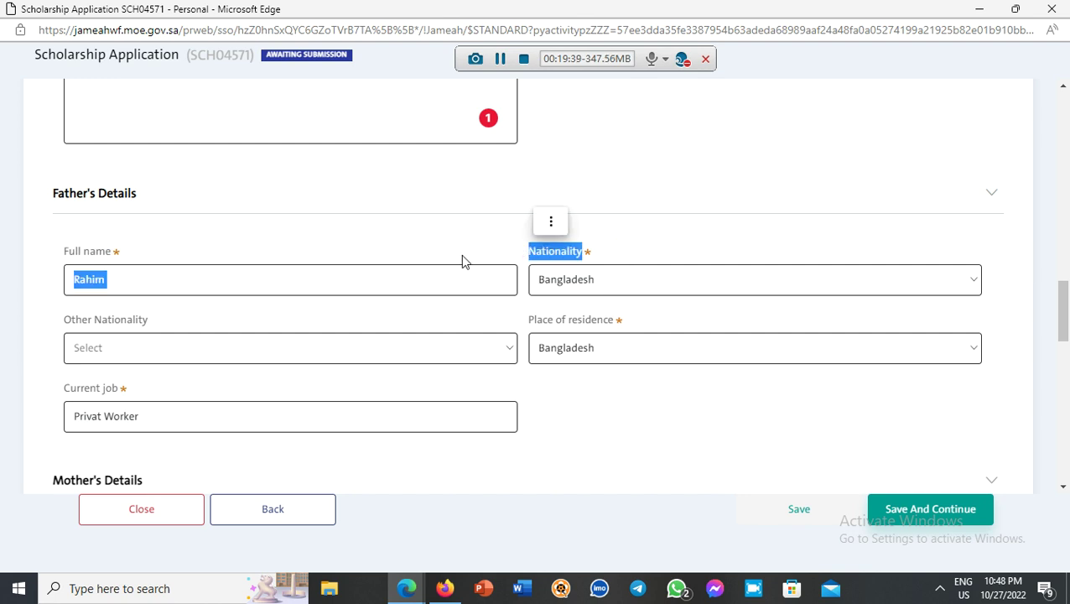
{"action": "left_click_drag", "start_coordinate": [153, 323], "coordinate": [55, 326]}
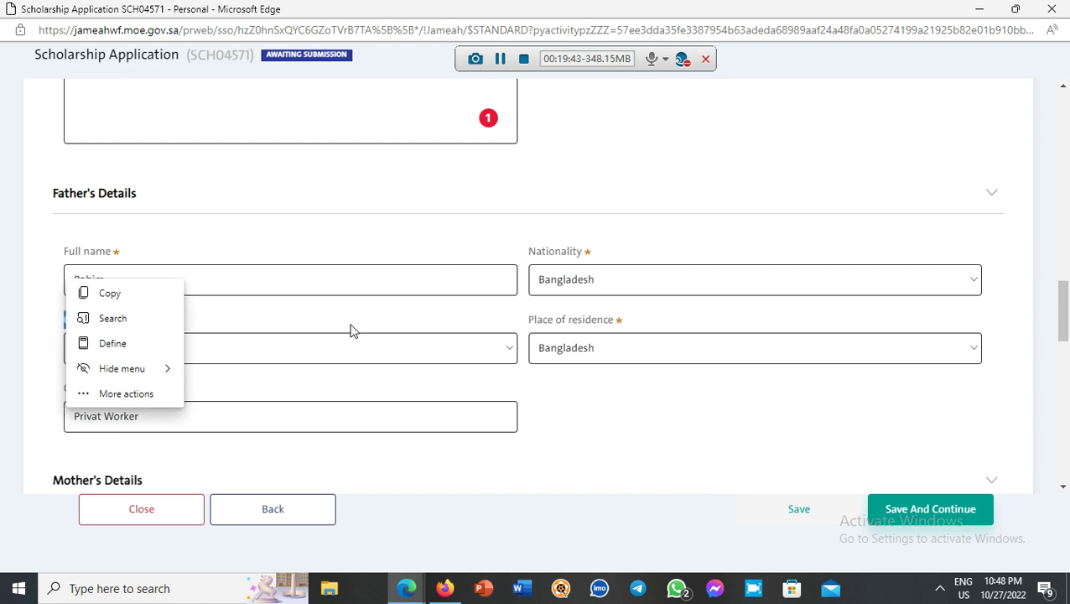
{"action": "left_click", "coordinate": [392, 312]}
{"action": "left_click_drag", "start_coordinate": [635, 324], "coordinate": [524, 327]}
{"action": "left_click", "coordinate": [573, 418]}
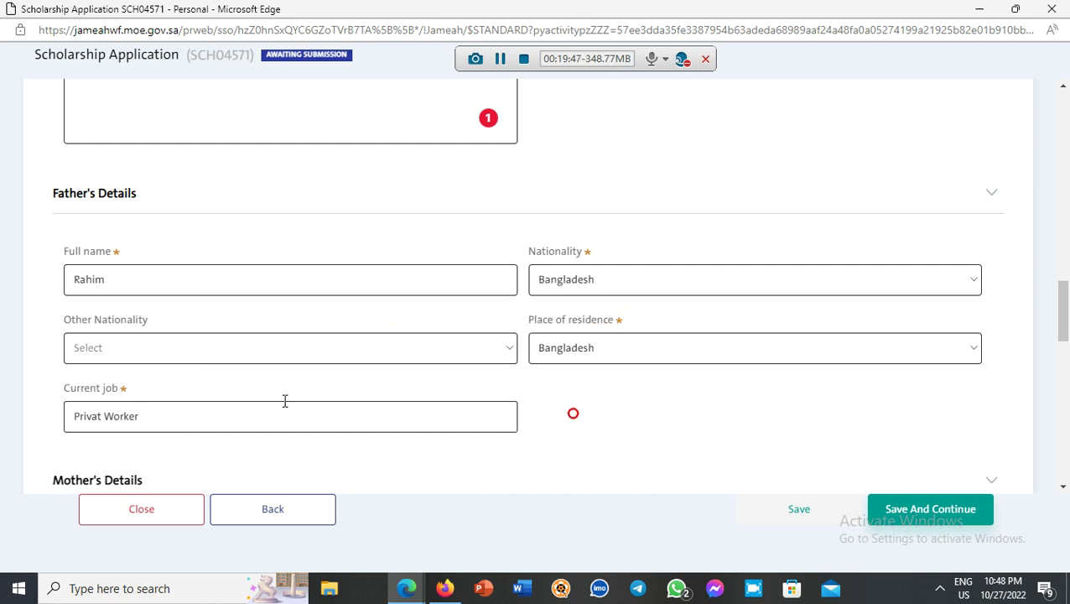
{"action": "left_click_drag", "start_coordinate": [137, 389], "coordinate": [62, 388]}
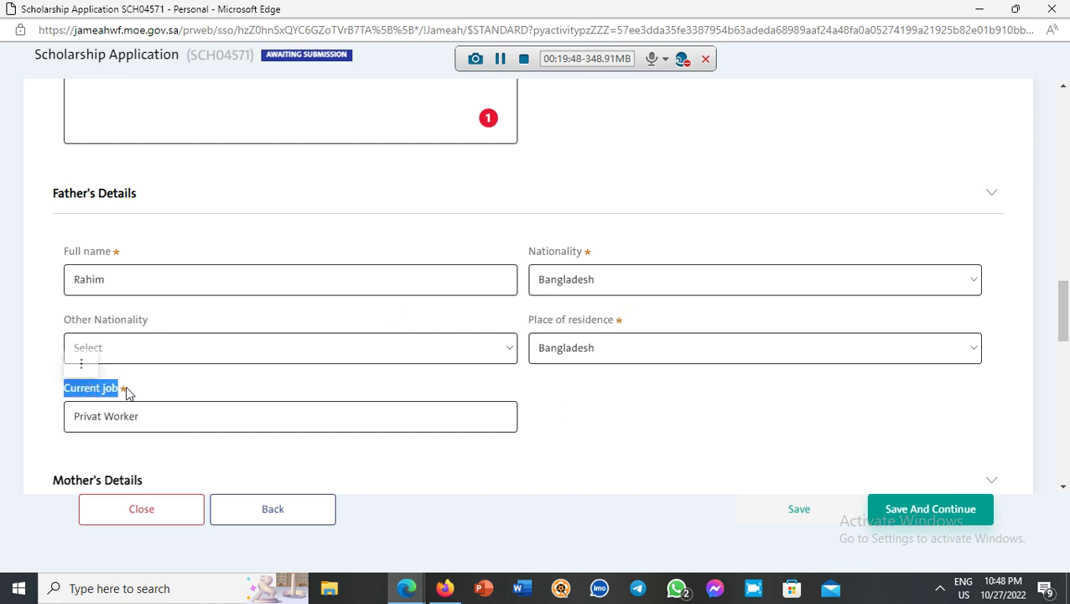
{"action": "left_click", "coordinate": [184, 416]}
{"action": "scroll", "coordinate": [403, 344], "scroll_direction": "down", "scroll_amount": 2}
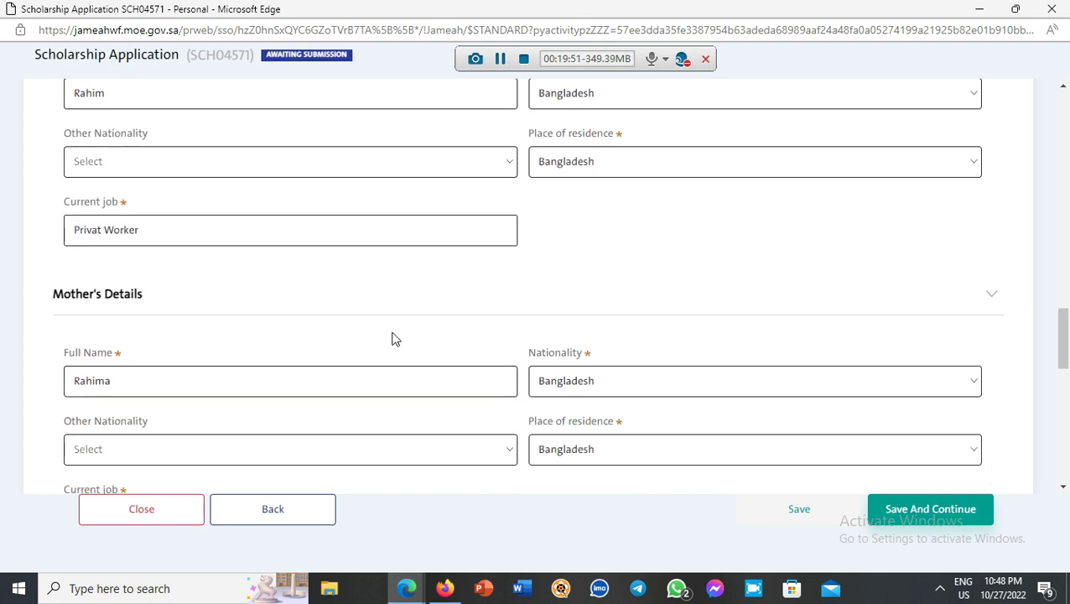
Examine the full name, nationality, other nationality, place of residence and current job fields in Mother's Details.
{"action": "left_click_drag", "start_coordinate": [149, 295], "coordinate": [43, 295]}
{"action": "scroll", "coordinate": [248, 290], "scroll_direction": "down", "scroll_amount": 1}
{"action": "left_click_drag", "start_coordinate": [168, 291], "coordinate": [61, 293]}
{"action": "left_click_drag", "start_coordinate": [622, 299], "coordinate": [502, 296]}
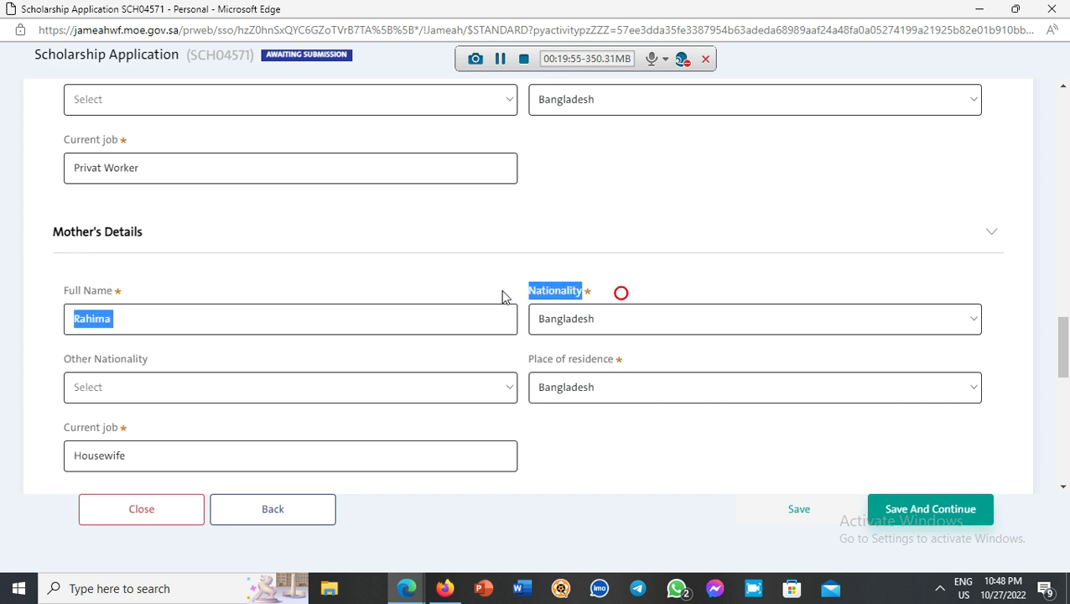
{"action": "left_click_drag", "start_coordinate": [164, 357], "coordinate": [34, 367]}
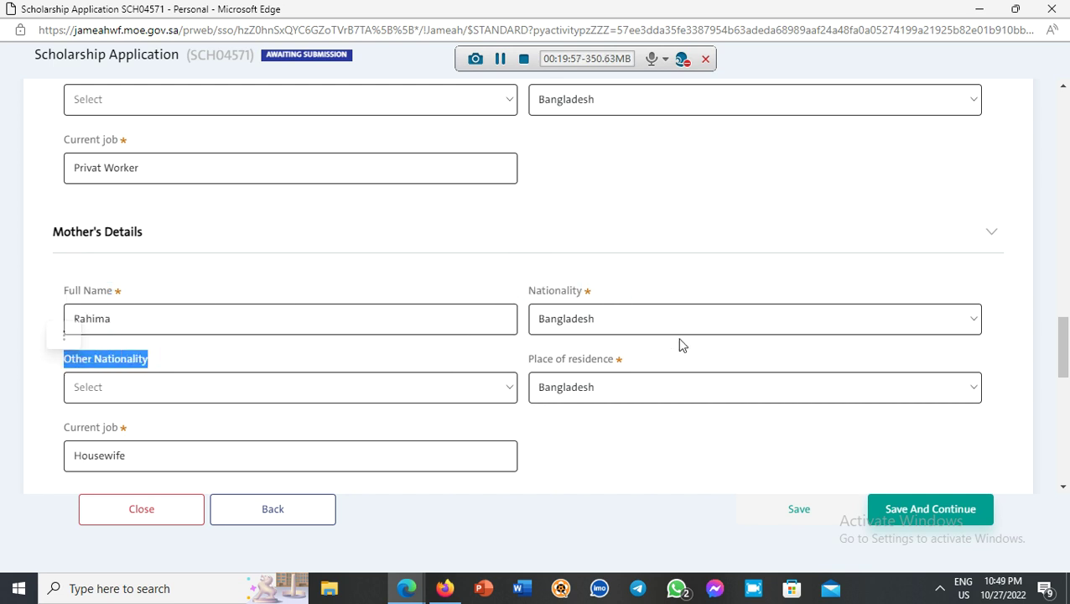
{"action": "left_click_drag", "start_coordinate": [642, 358], "coordinate": [498, 359]}
{"action": "scroll", "coordinate": [470, 353], "scroll_direction": "down", "scroll_amount": 1}
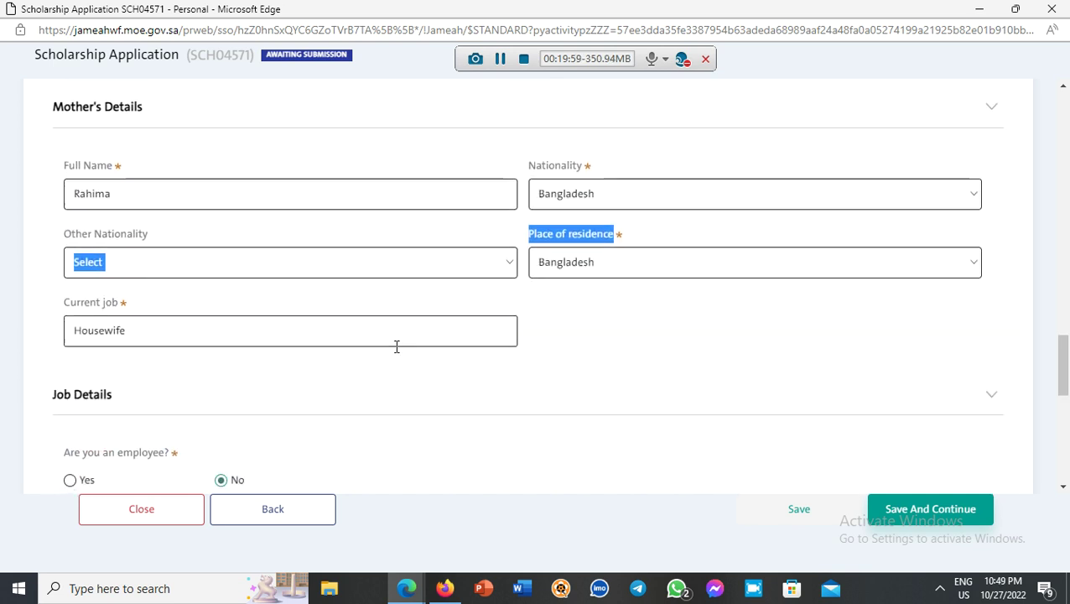
{"action": "left_click_drag", "start_coordinate": [142, 300], "coordinate": [60, 305]}
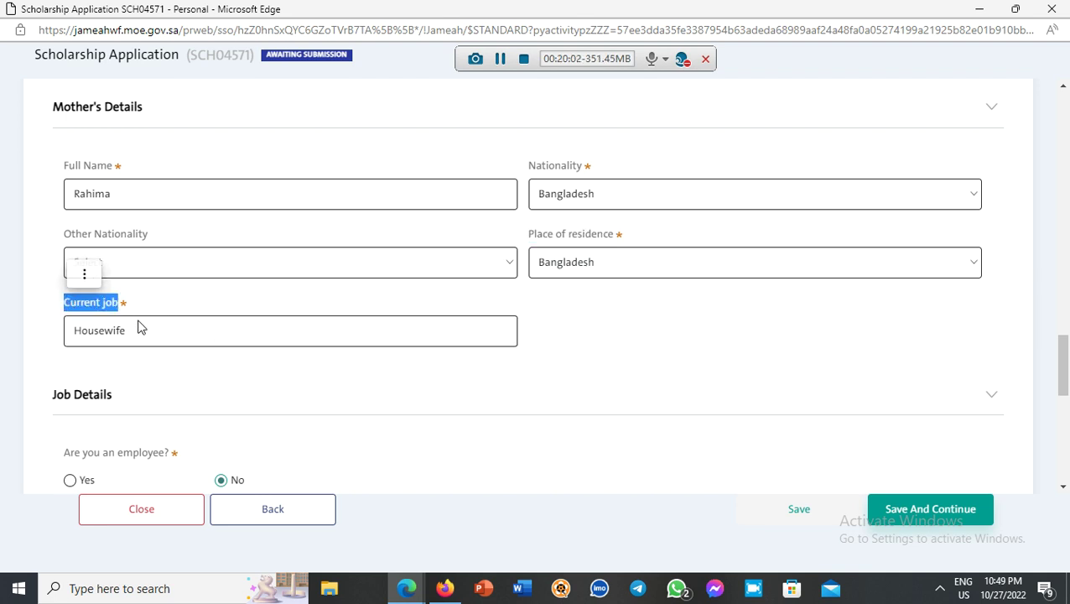
{"action": "left_click", "coordinate": [346, 359]}
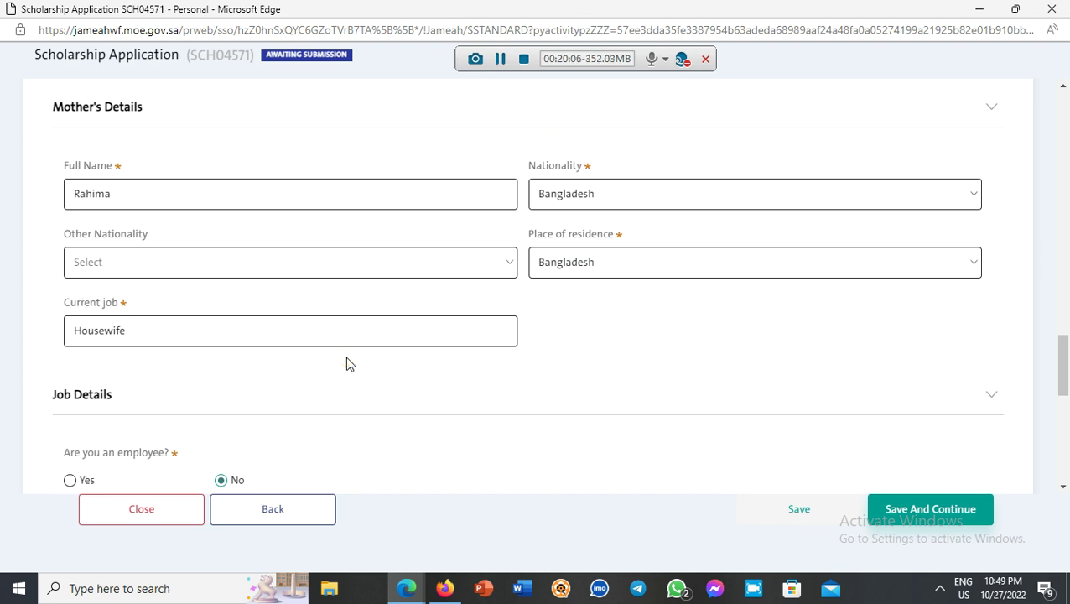
Preview the extra Job Details fields by answering Yes to Are you an employee?, and set the answer back to No.
{"action": "scroll", "coordinate": [349, 365], "scroll_direction": "down", "scroll_amount": 2}
{"action": "left_click_drag", "start_coordinate": [138, 273], "coordinate": [56, 279]}
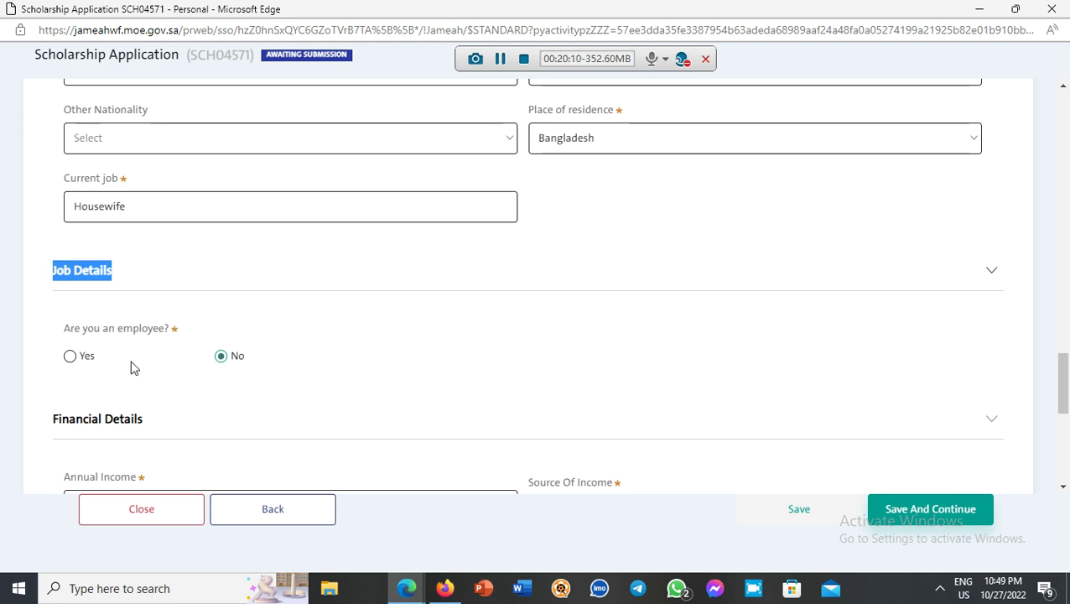
{"action": "left_click", "coordinate": [70, 357]}
{"action": "left_click_drag", "start_coordinate": [606, 335], "coordinate": [327, 383]}
{"action": "left_click_drag", "start_coordinate": [590, 327], "coordinate": [521, 335]}
{"action": "left_click", "coordinate": [136, 384]}
{"action": "left_click_drag", "start_coordinate": [100, 400], "coordinate": [43, 406]}
{"action": "left_click", "coordinate": [221, 359]}
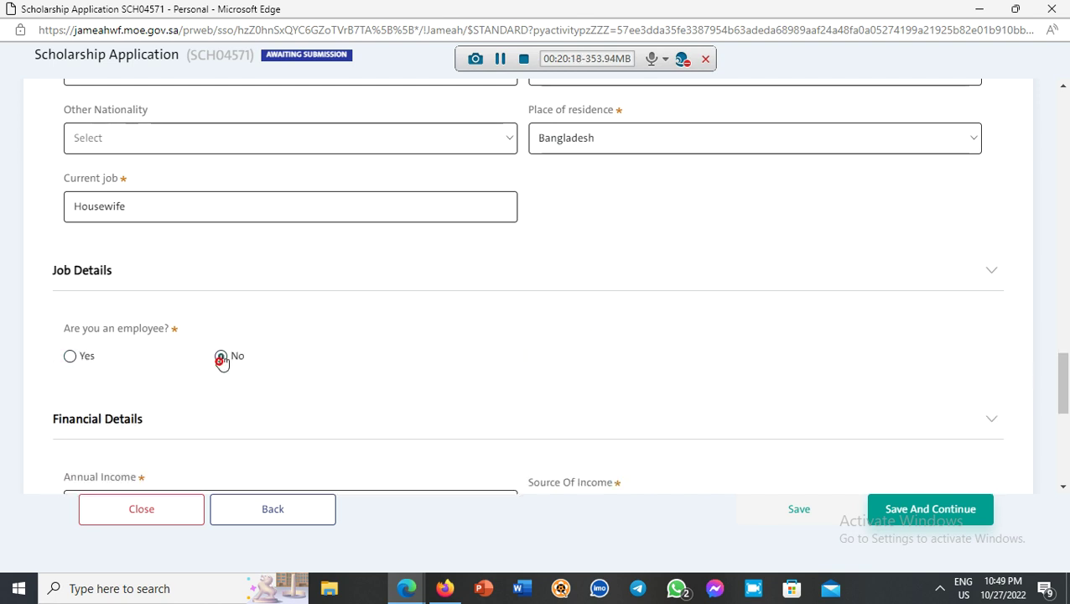
Choose 0$ - 1000$ as the Annual Income and review the Source Of Income options in Financial Details.
{"action": "scroll", "coordinate": [226, 352], "scroll_direction": "down", "scroll_amount": 2}
{"action": "scroll", "coordinate": [235, 299], "scroll_direction": "down", "scroll_amount": 1}
{"action": "left_click", "coordinate": [222, 320]}
{"action": "left_click", "coordinate": [221, 318]}
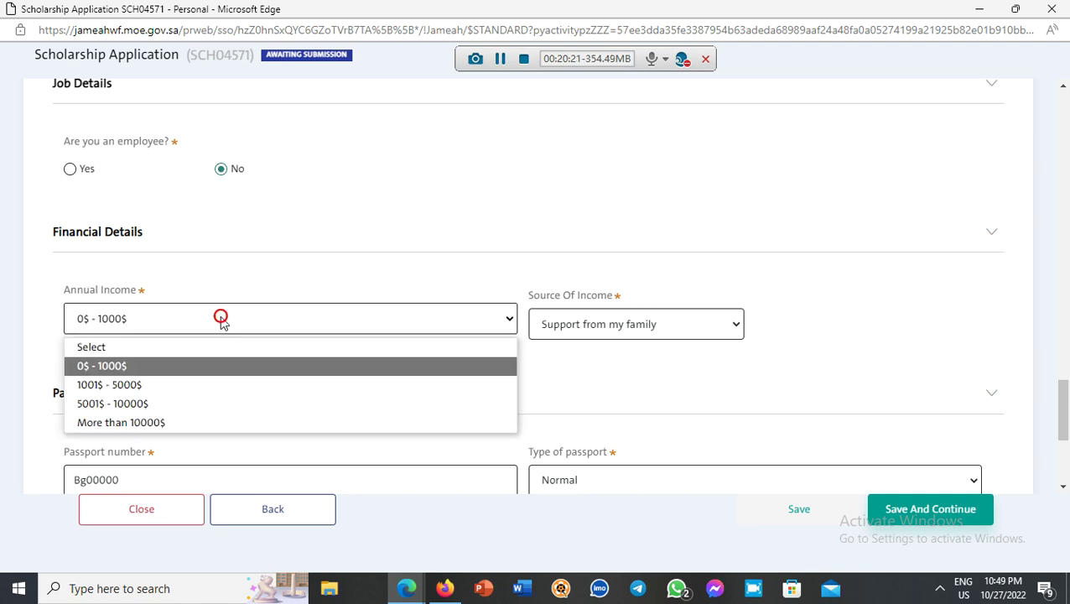
{"action": "left_click", "coordinate": [144, 369]}
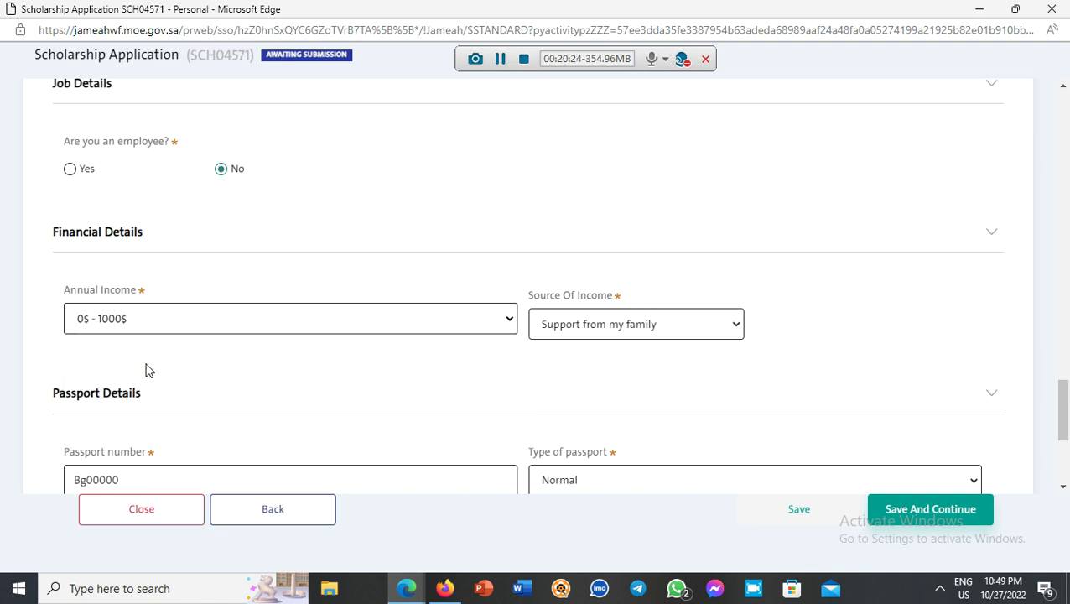
{"action": "left_click", "coordinate": [583, 335]}
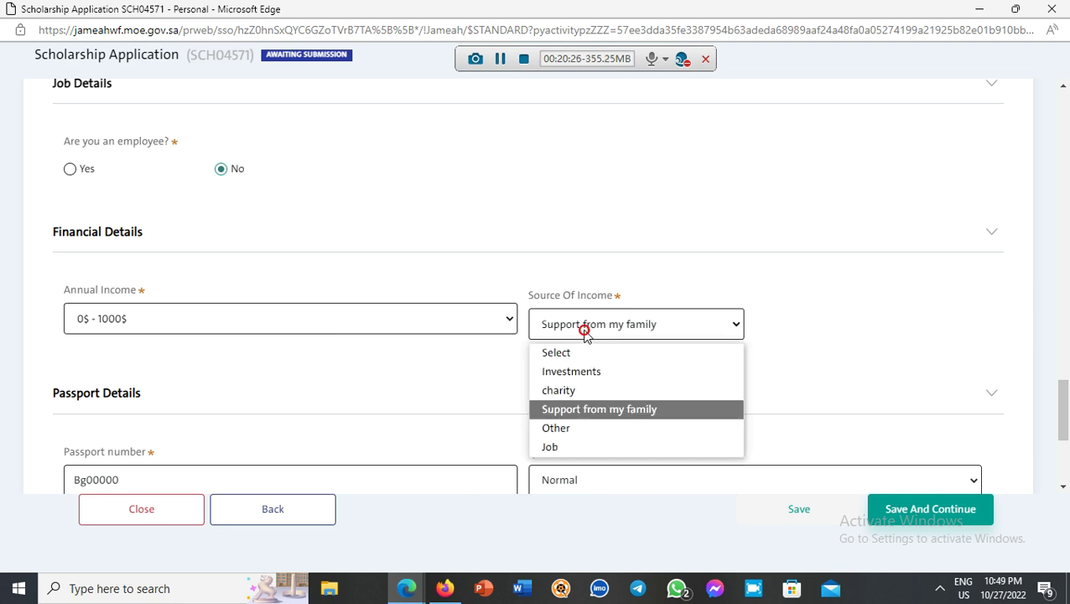
{"action": "left_click", "coordinate": [416, 248]}
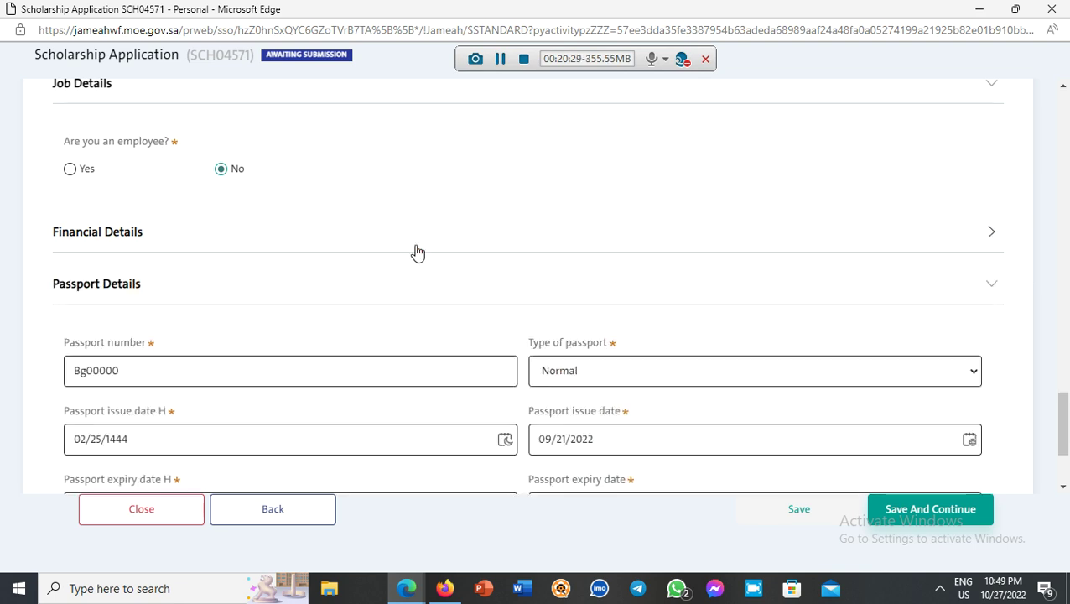
{"action": "left_click", "coordinate": [417, 251]}
Examine the passport number and type of passport fields in Passport Details.
{"action": "scroll", "coordinate": [418, 252], "scroll_direction": "down", "scroll_amount": 2}
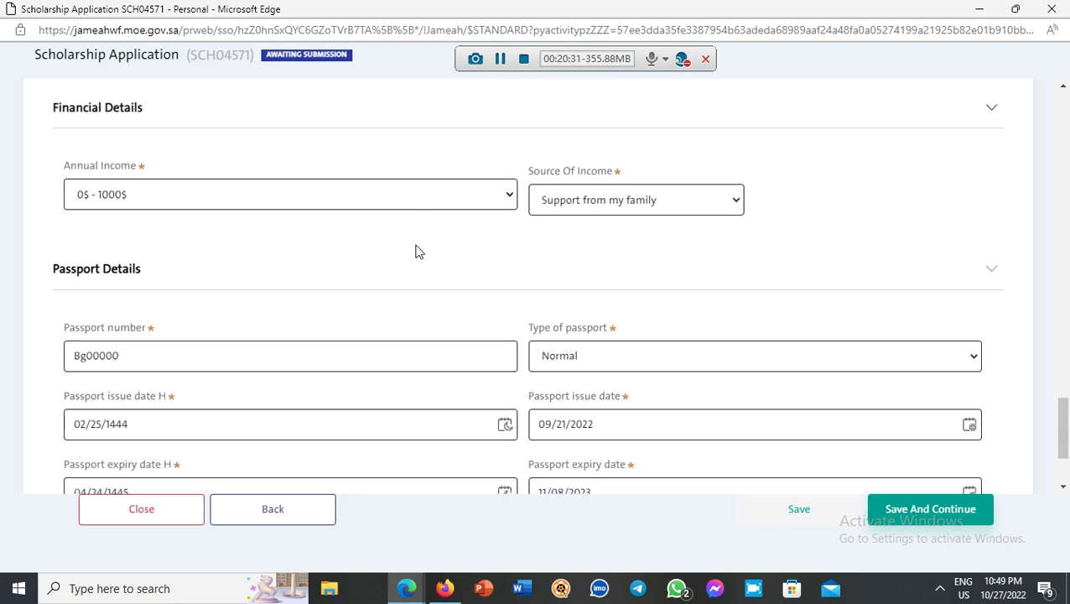
{"action": "scroll", "coordinate": [416, 251], "scroll_direction": "down", "scroll_amount": 1}
{"action": "left_click_drag", "start_coordinate": [208, 206], "coordinate": [34, 215]}
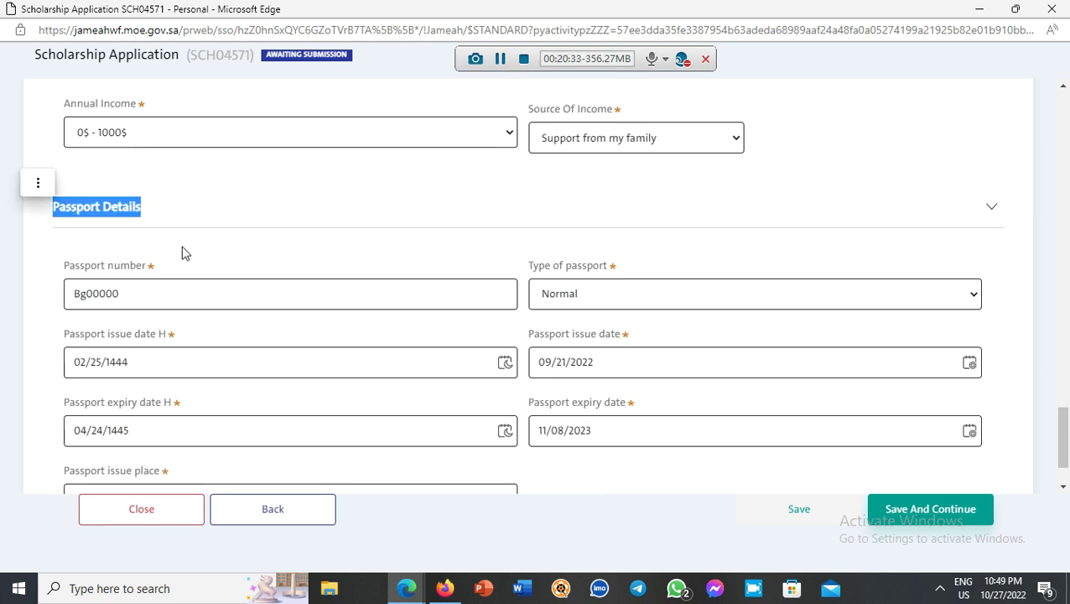
{"action": "left_click", "coordinate": [191, 277]}
{"action": "left_click_drag", "start_coordinate": [191, 277], "coordinate": [36, 263]}
{"action": "left_click", "coordinate": [134, 298]}
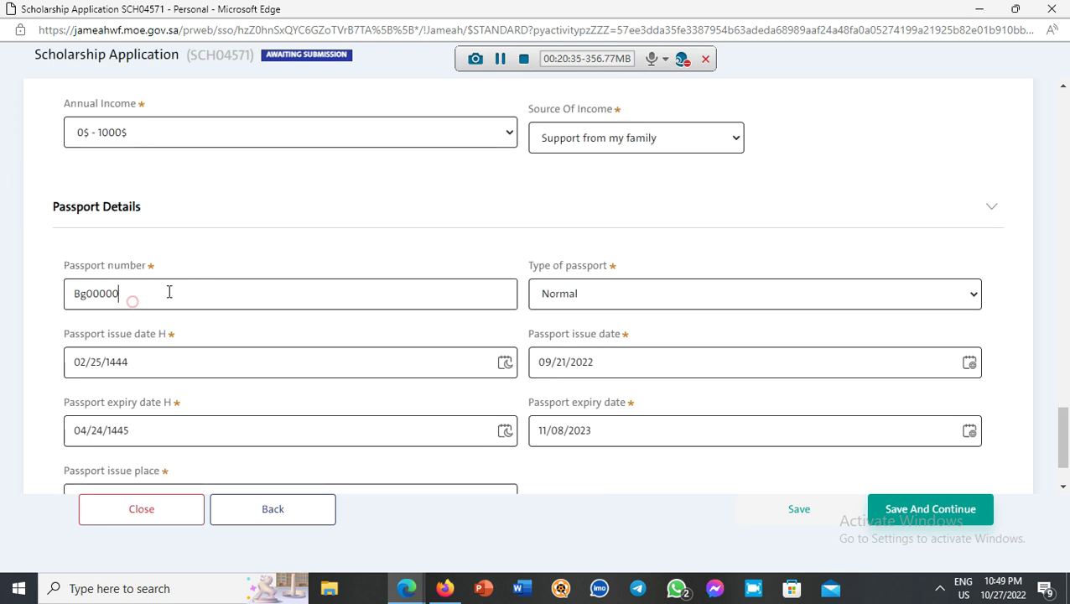
{"action": "left_click_drag", "start_coordinate": [623, 268], "coordinate": [253, 354]}
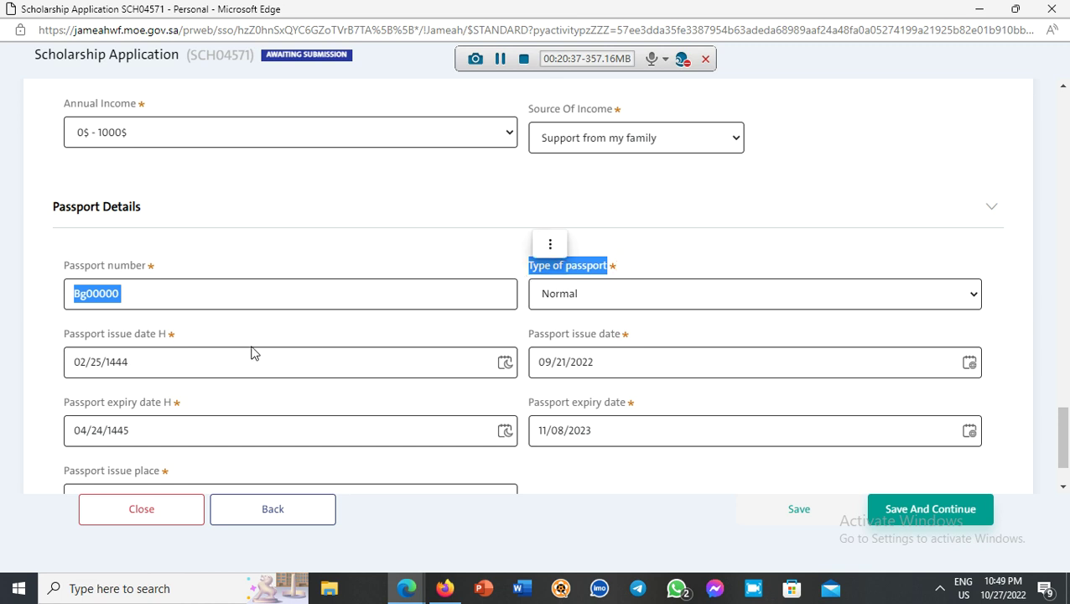
Examine the Hijri and Gregorian passport issue and expiry dates and the passport issue place in Passport Details.
{"action": "left_click_drag", "start_coordinate": [172, 337], "coordinate": [64, 338]}
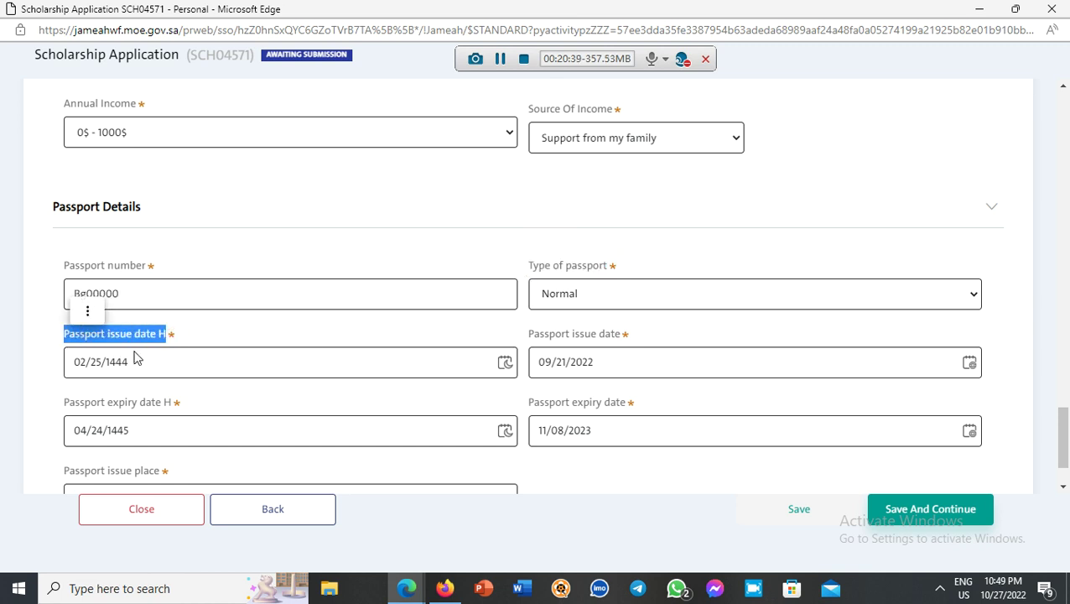
{"action": "left_click_drag", "start_coordinate": [637, 334], "coordinate": [507, 339]}
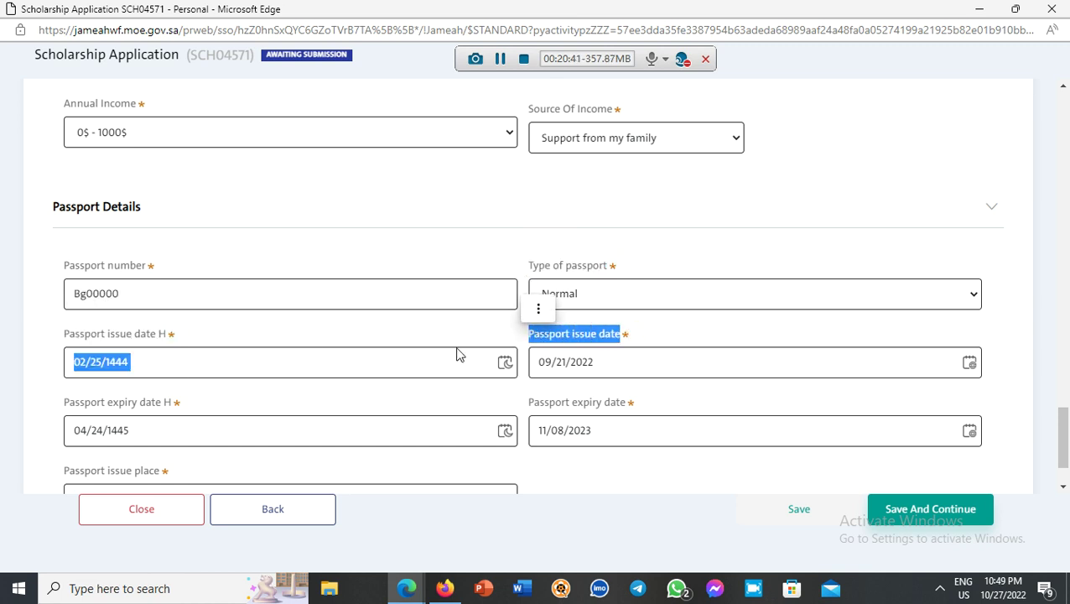
{"action": "left_click_drag", "start_coordinate": [182, 404], "coordinate": [60, 411]}
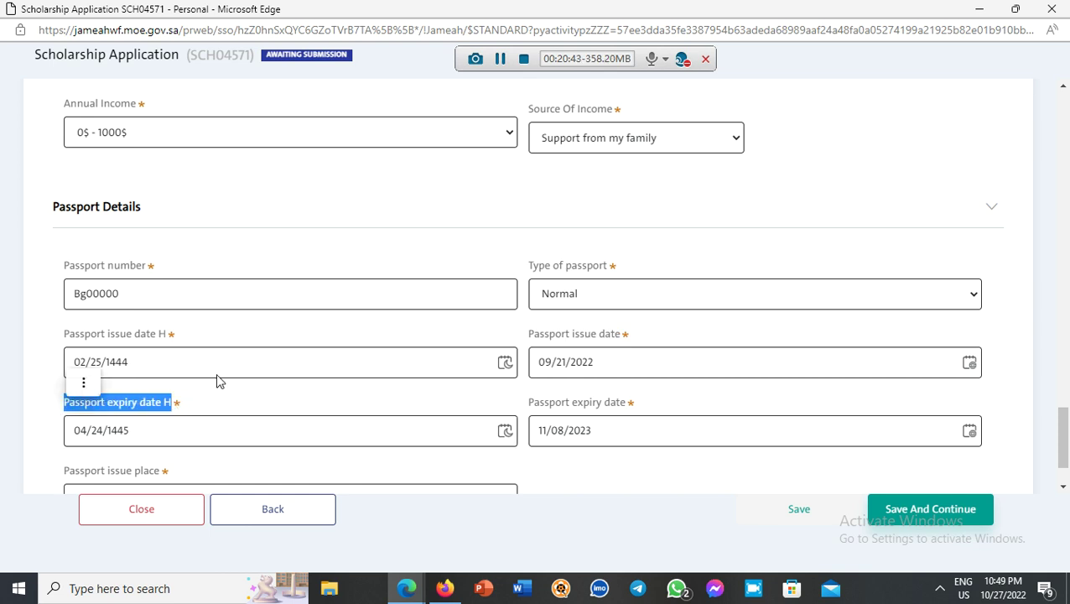
{"action": "scroll", "coordinate": [84, 381], "scroll_direction": "down", "scroll_amount": 1}
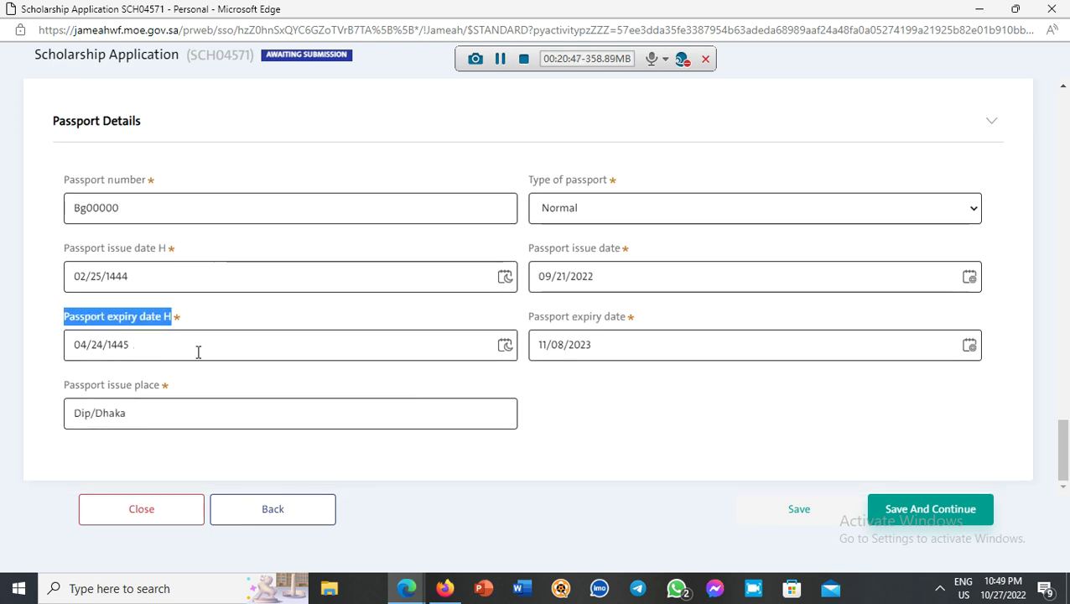
{"action": "left_click", "coordinate": [652, 319]}
{"action": "triple_click", "coordinate": [652, 318]}
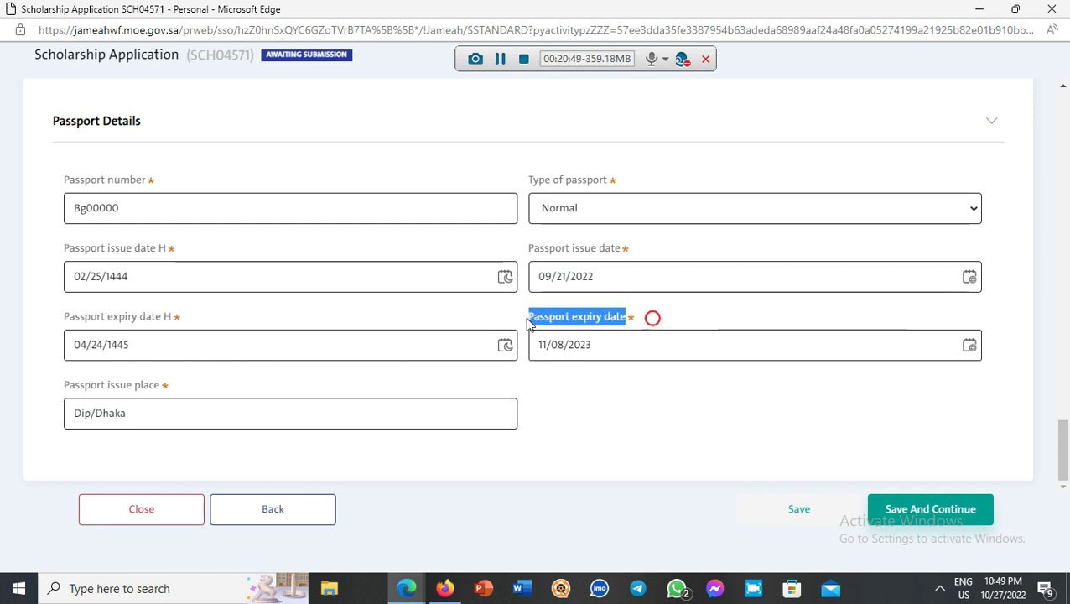
{"action": "left_click", "coordinate": [546, 407]}
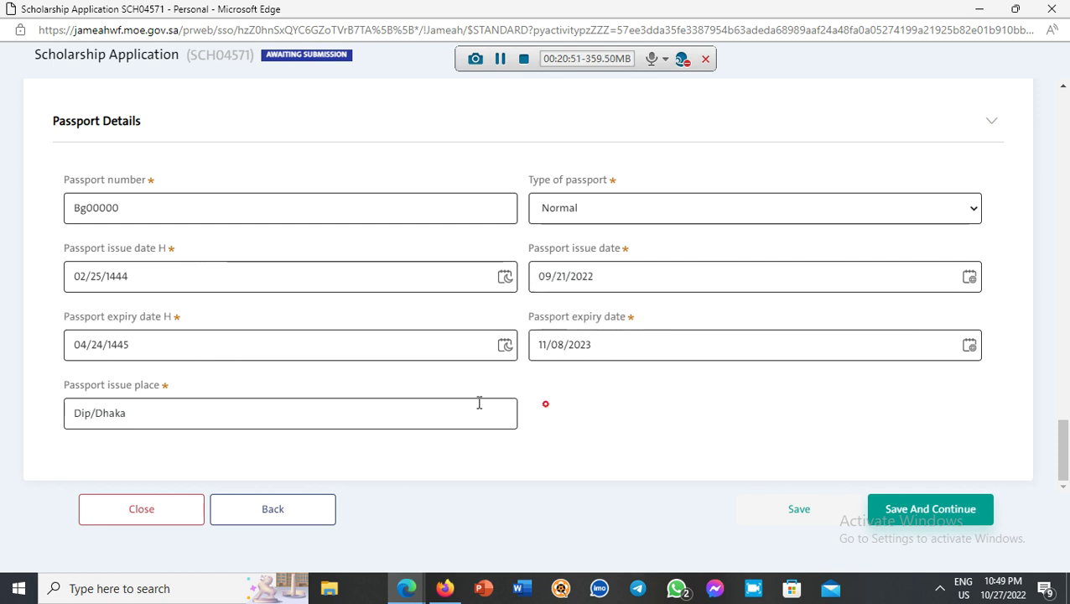
{"action": "left_click_drag", "start_coordinate": [201, 390], "coordinate": [78, 390]}
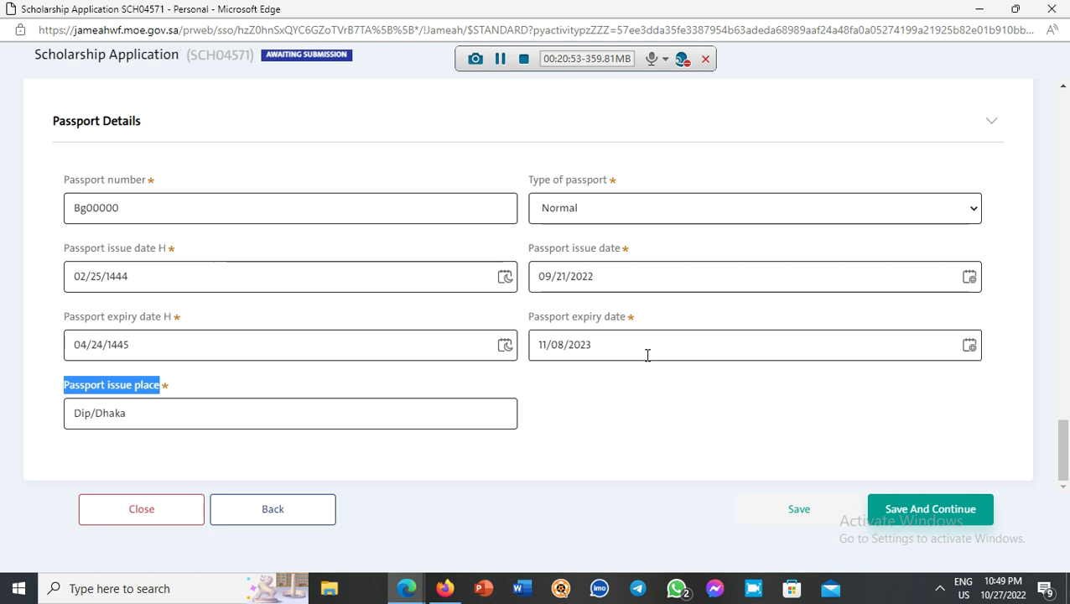
{"action": "left_click", "coordinate": [594, 402]}
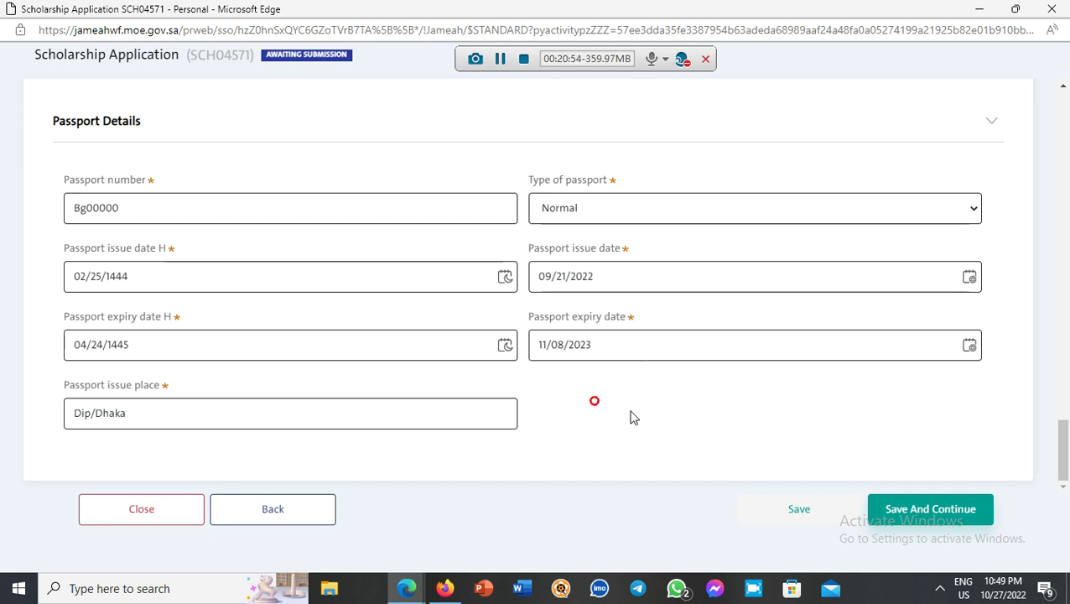
Save the applicant details, continue to Contact Details, and check the mobile number field under Address Details.
{"action": "left_click", "coordinate": [900, 510]}
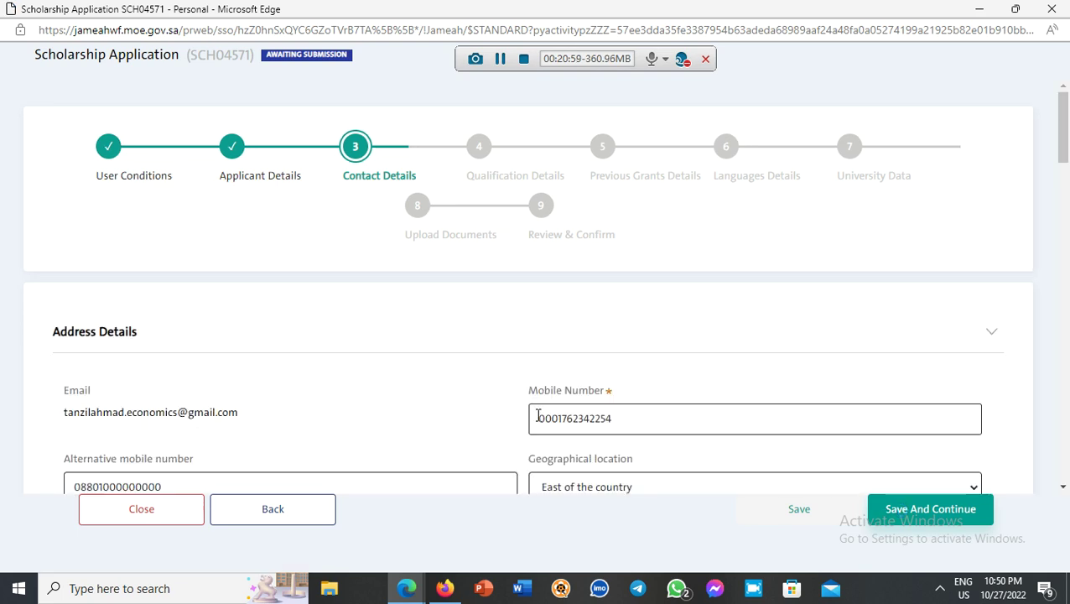
{"action": "scroll", "coordinate": [506, 349], "scroll_direction": "down", "scroll_amount": 2}
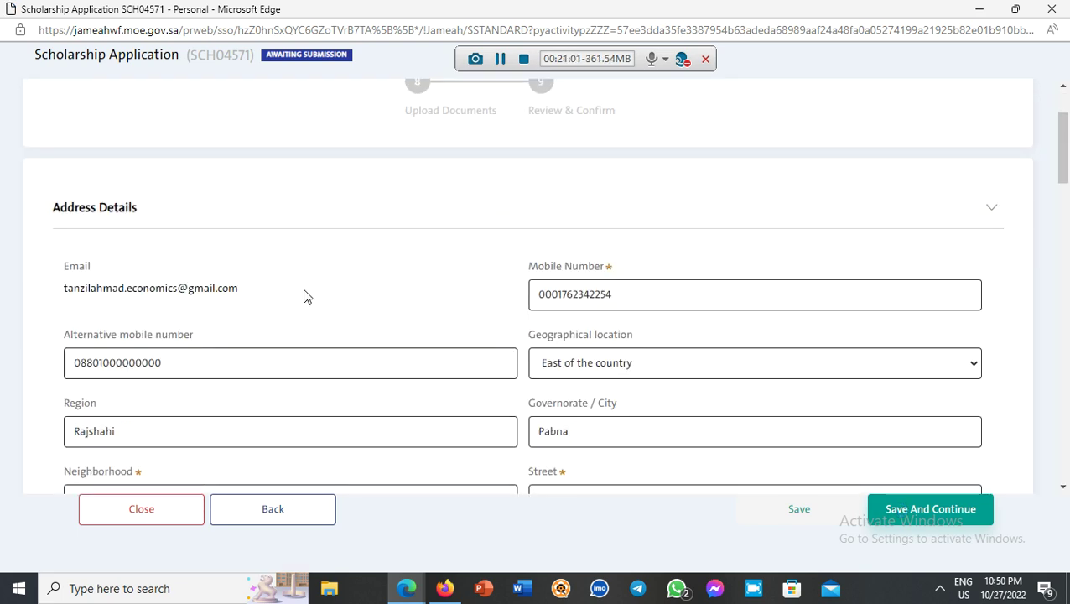
{"action": "scroll", "coordinate": [304, 294], "scroll_direction": "down", "scroll_amount": 1}
{"action": "left_click_drag", "start_coordinate": [659, 212], "coordinate": [530, 212]}
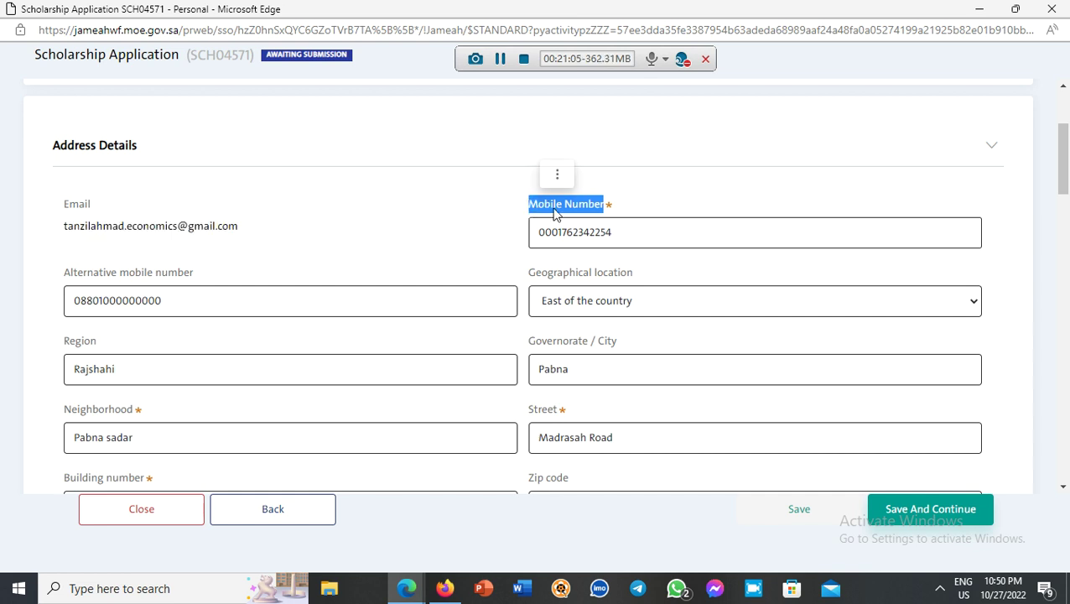
{"action": "left_click", "coordinate": [650, 234]}
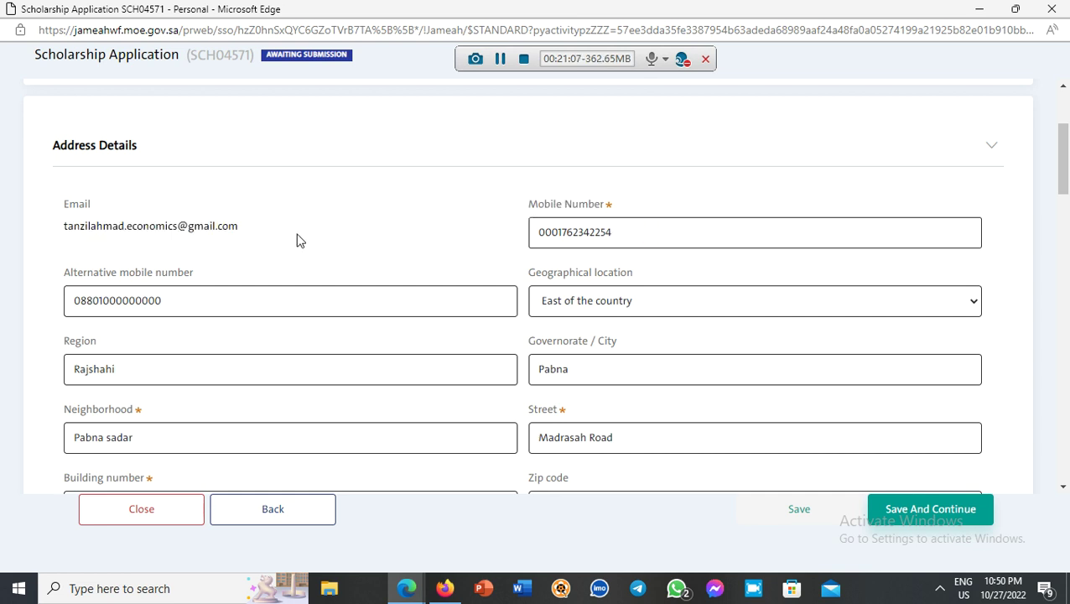
Examine the alternative mobile number field and the Geographical location options in Address Details.
{"action": "scroll", "coordinate": [298, 240], "scroll_direction": "down", "scroll_amount": 1}
{"action": "left_click_drag", "start_coordinate": [221, 205], "coordinate": [47, 218]}
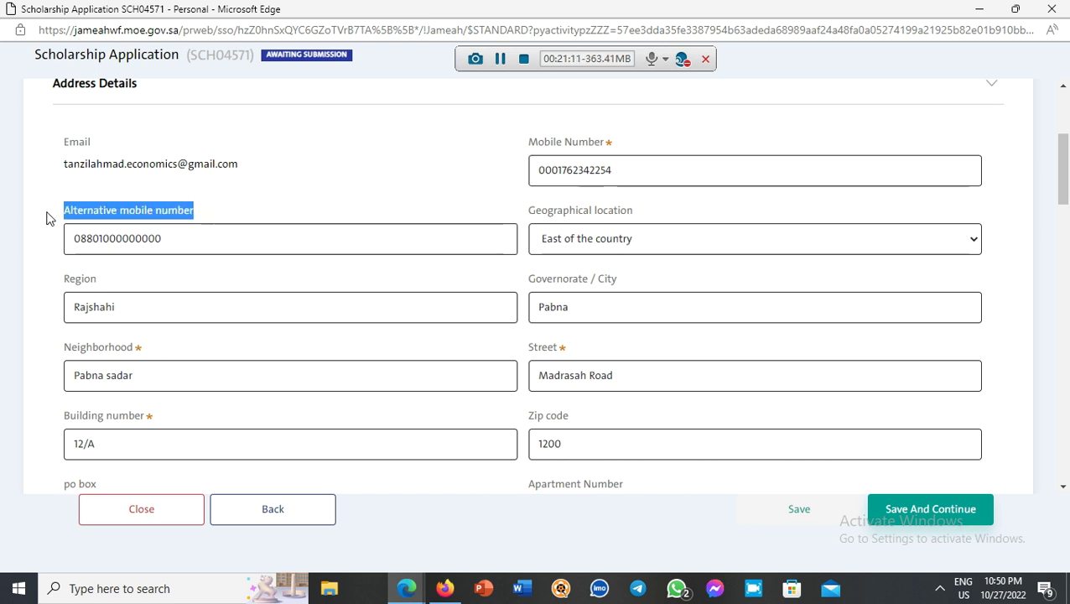
{"action": "left_click_drag", "start_coordinate": [650, 211], "coordinate": [529, 217]}
{"action": "left_click", "coordinate": [583, 243]}
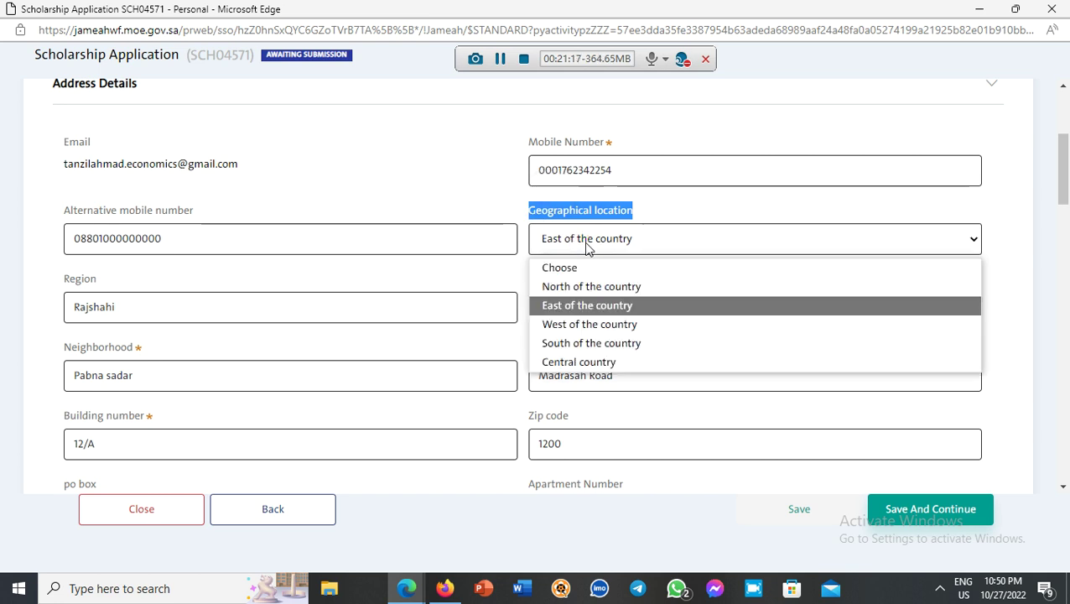
{"action": "left_click", "coordinate": [663, 204]}
{"action": "left_click", "coordinate": [664, 205]}
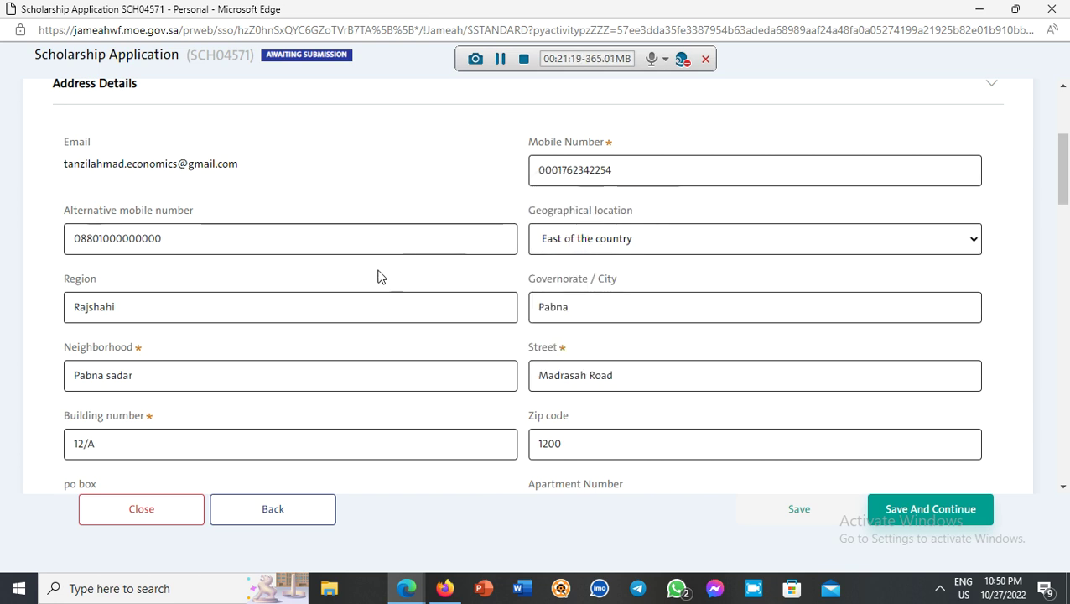
Examine the region, governorate / city, neighborhood and street fields in Address Details.
{"action": "left_click_drag", "start_coordinate": [141, 277], "coordinate": [48, 283]}
{"action": "left_click", "coordinate": [640, 282]}
{"action": "left_click_drag", "start_coordinate": [638, 283], "coordinate": [522, 282]}
{"action": "left_click", "coordinate": [637, 279]}
{"action": "left_click_drag", "start_coordinate": [638, 279], "coordinate": [310, 281]}
{"action": "scroll", "coordinate": [191, 299], "scroll_direction": "down", "scroll_amount": 1}
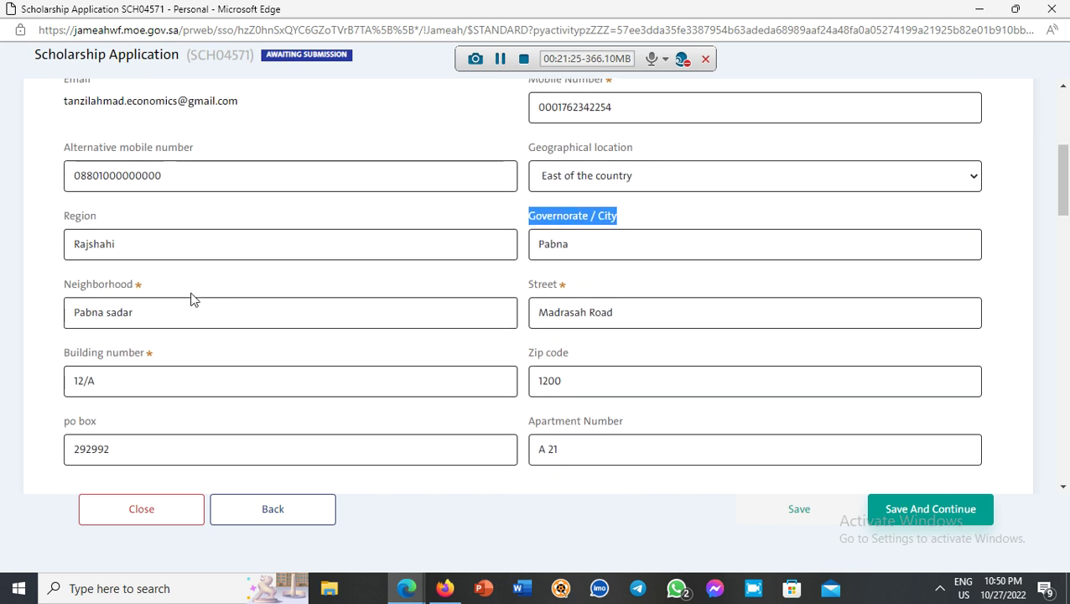
{"action": "left_click_drag", "start_coordinate": [148, 285], "coordinate": [61, 291]}
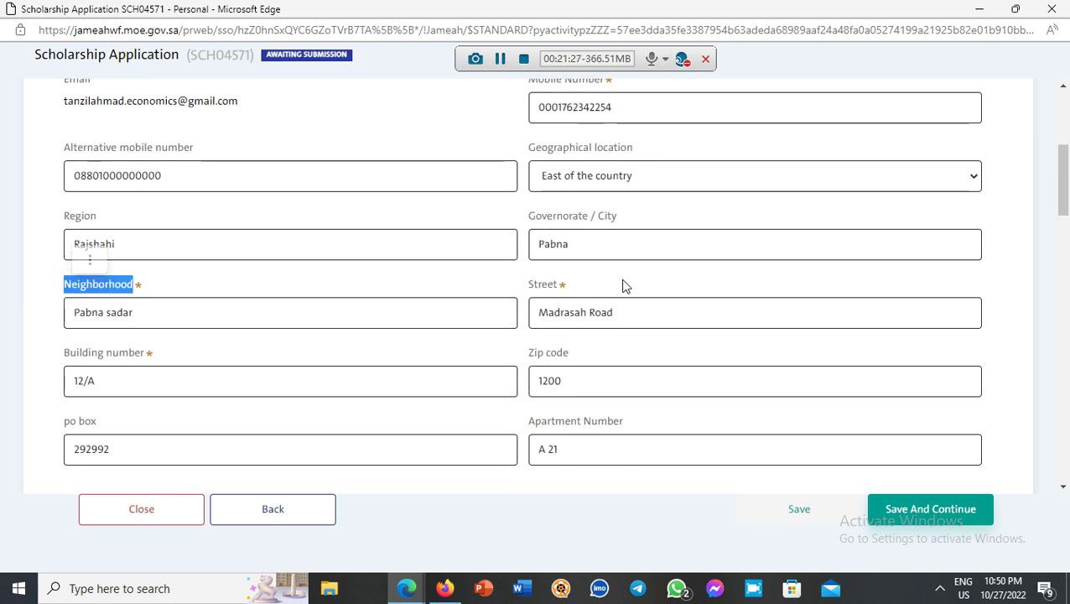
{"action": "left_click_drag", "start_coordinate": [577, 288], "coordinate": [526, 285]}
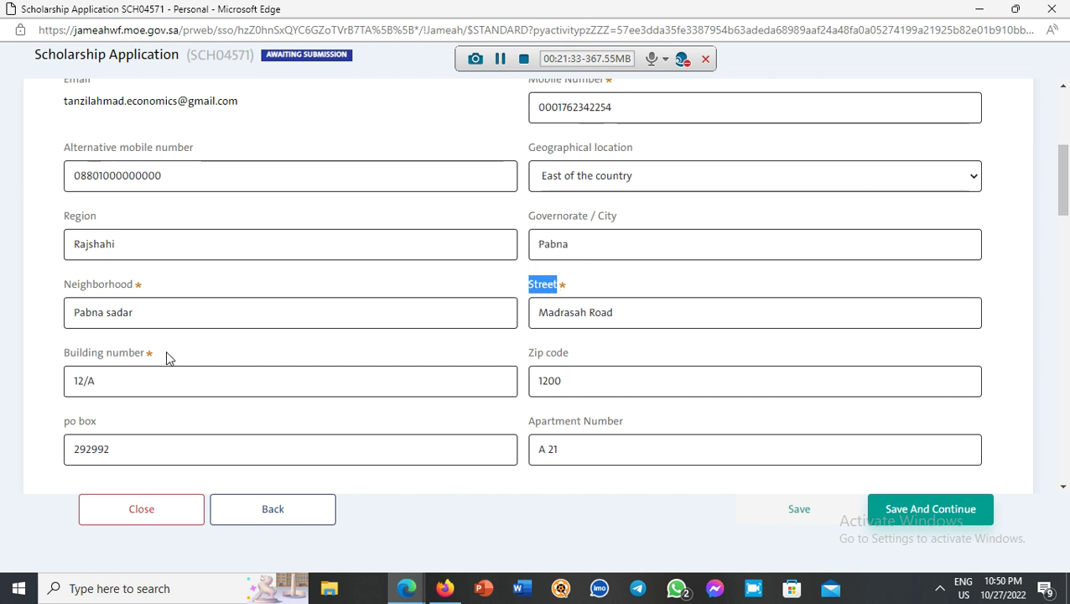
Examine the building number, zip code, po box and apartment number fields in Address Details.
{"action": "left_click_drag", "start_coordinate": [166, 353], "coordinate": [78, 344]}
{"action": "left_click_drag", "start_coordinate": [581, 361], "coordinate": [474, 342]}
{"action": "scroll", "coordinate": [474, 342], "scroll_direction": "down", "scroll_amount": 1}
{"action": "left_click_drag", "start_coordinate": [105, 363], "coordinate": [48, 358]}
{"action": "left_click_drag", "start_coordinate": [621, 363], "coordinate": [526, 358]}
Examine the full name field and the RelativeRelation options in First Relative Details.
{"action": "scroll", "coordinate": [266, 295], "scroll_direction": "down", "scroll_amount": 2}
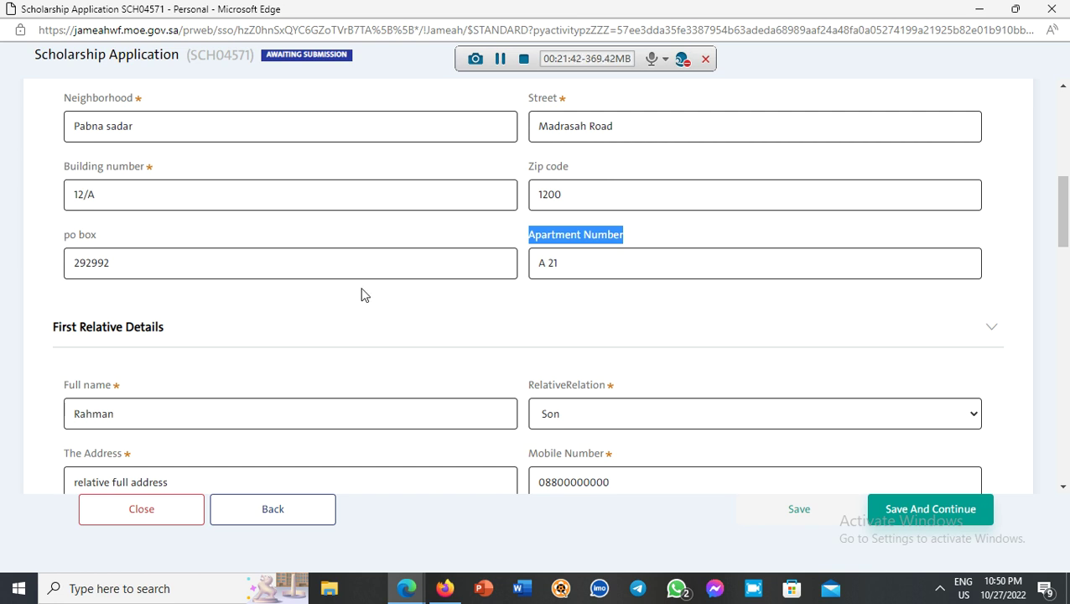
{"action": "scroll", "coordinate": [362, 293], "scroll_direction": "down", "scroll_amount": 1}
{"action": "scroll", "coordinate": [157, 278], "scroll_direction": "down", "scroll_amount": 1}
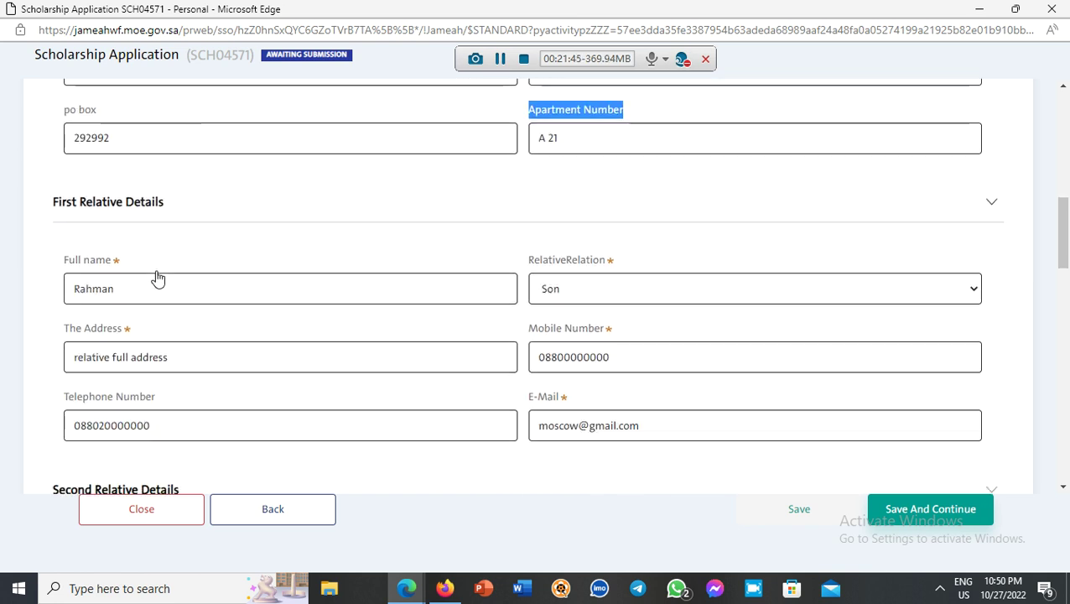
{"action": "left_click_drag", "start_coordinate": [139, 260], "coordinate": [50, 267]}
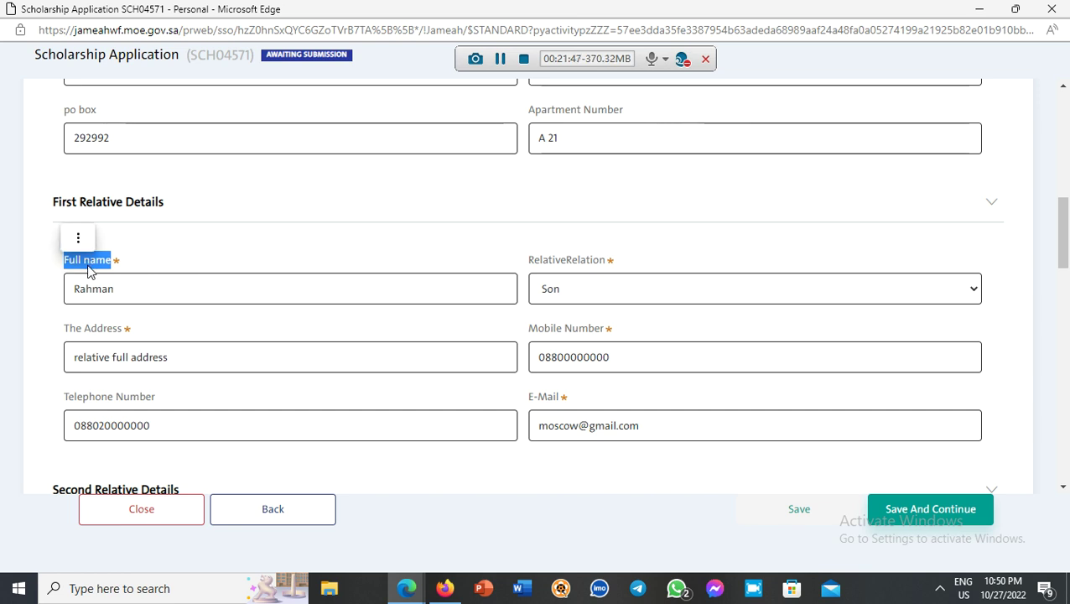
{"action": "left_click", "coordinate": [150, 295]}
{"action": "left_click_drag", "start_coordinate": [617, 266], "coordinate": [529, 263]}
{"action": "left_click", "coordinate": [573, 291]}
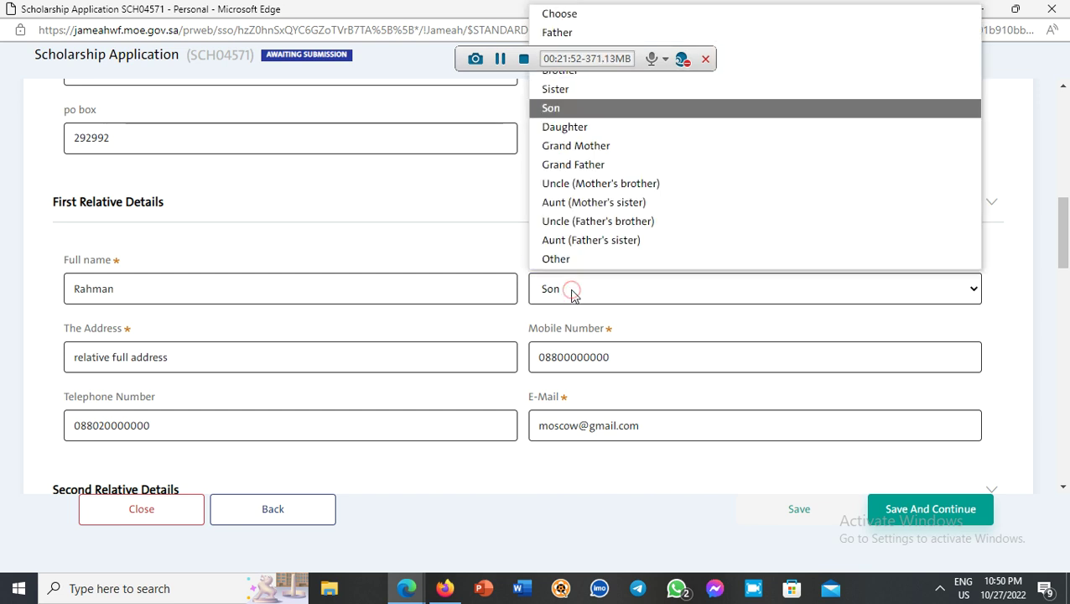
{"action": "left_click", "coordinate": [573, 286]}
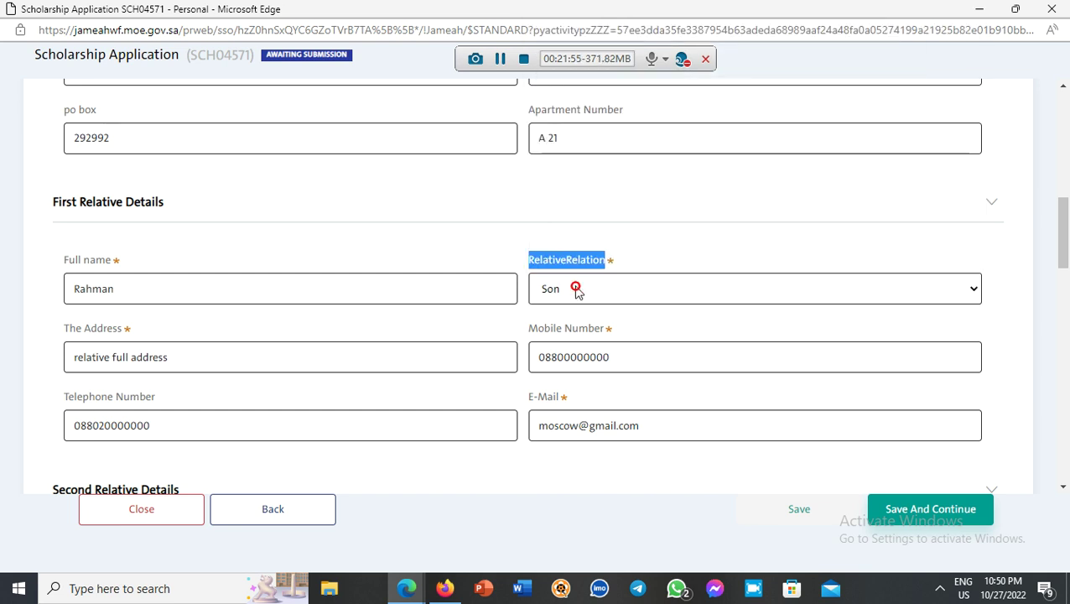
{"action": "left_click", "coordinate": [356, 251]}
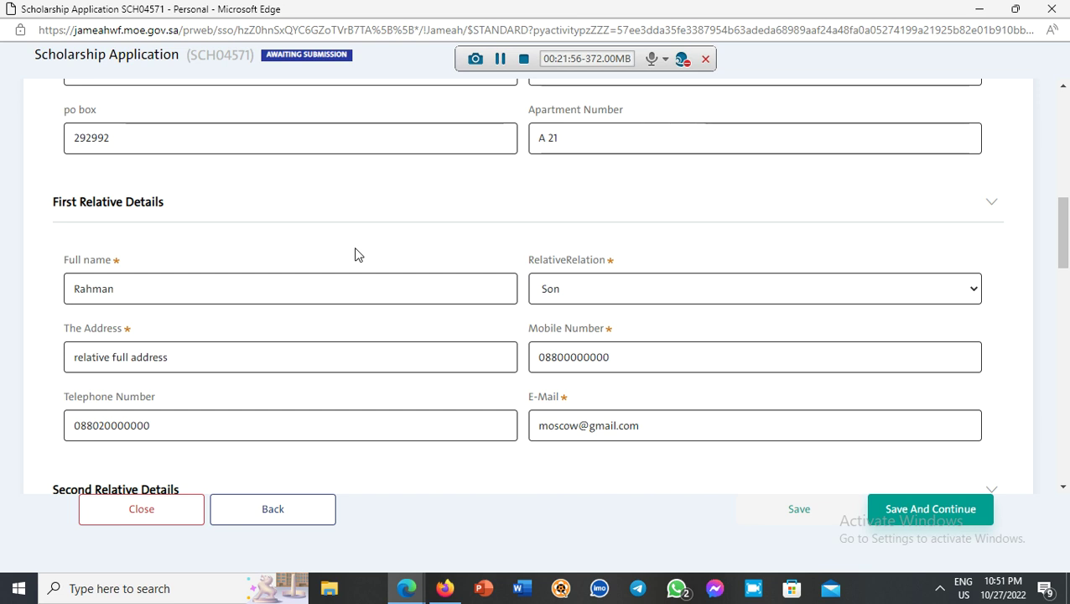
Examine the relative's address and mobile number fields and compare with the applicant's mobile number under Address Details.
{"action": "scroll", "coordinate": [356, 251], "scroll_direction": "down", "scroll_amount": 1}
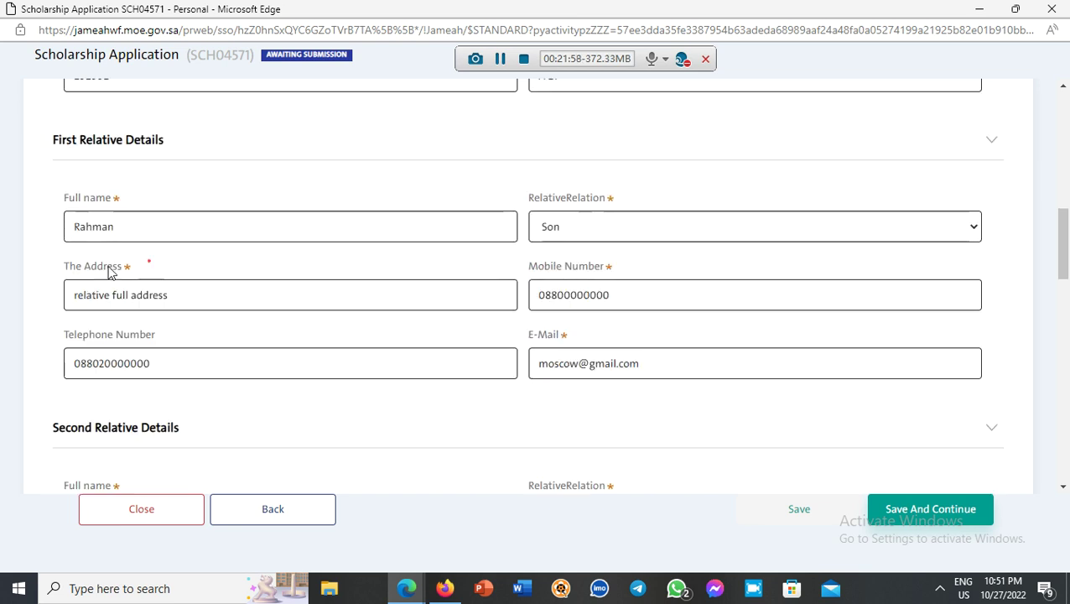
{"action": "triple_click", "coordinate": [148, 261]}
{"action": "triple_click", "coordinate": [610, 268]}
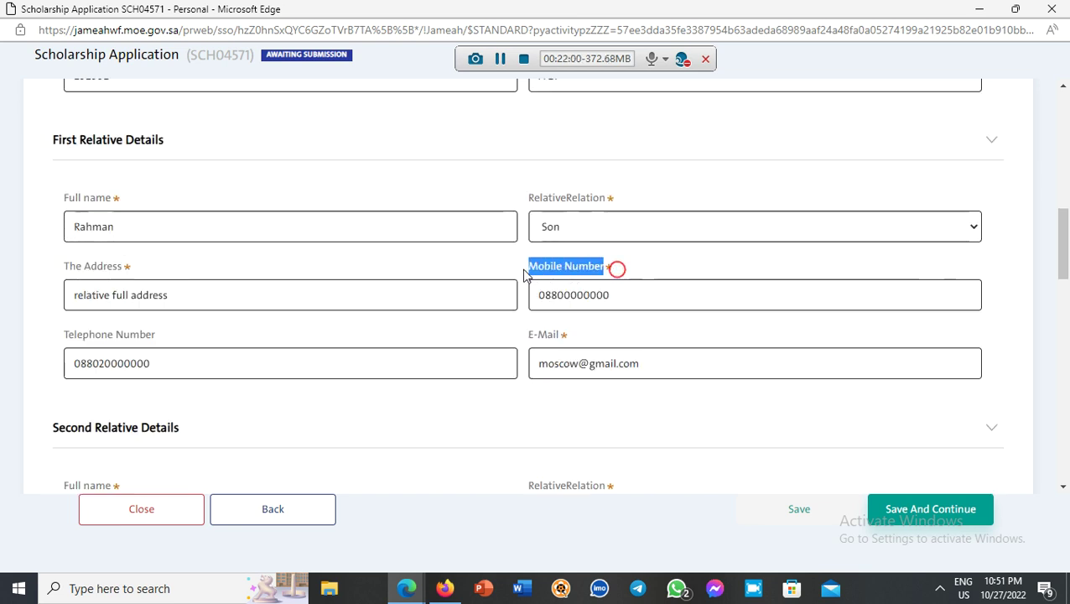
{"action": "key", "text": "shift+Tab"}
{"action": "scroll", "coordinate": [610, 269], "scroll_direction": "up", "scroll_amount": 5}
{"action": "left_click", "coordinate": [612, 265]}
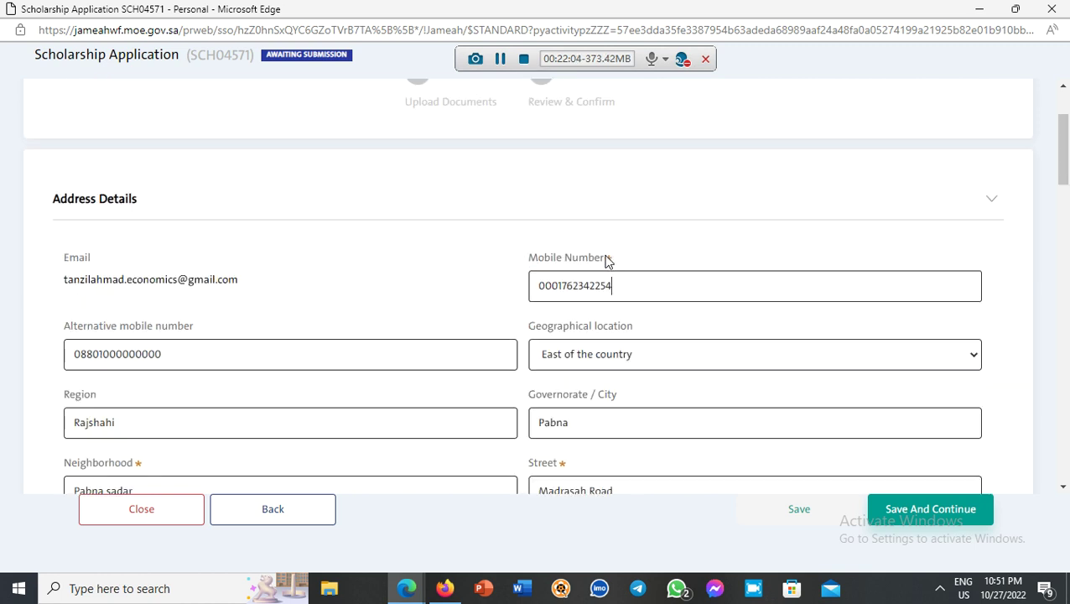
Review the required relation, full name, address, mobile number and e-mail fields in First Relative Details.
{"action": "scroll", "coordinate": [608, 262], "scroll_direction": "down", "scroll_amount": 5}
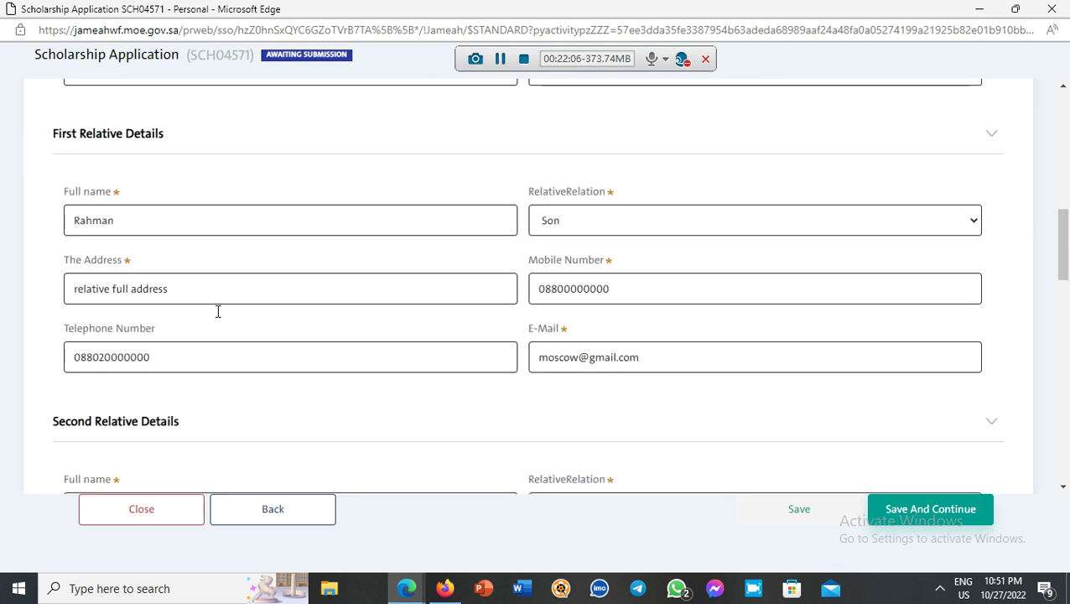
{"action": "scroll", "coordinate": [220, 312], "scroll_direction": "down", "scroll_amount": 4}
{"action": "scroll", "coordinate": [629, 273], "scroll_direction": "up", "scroll_amount": 3}
{"action": "scroll", "coordinate": [631, 277], "scroll_direction": "up", "scroll_amount": 2}
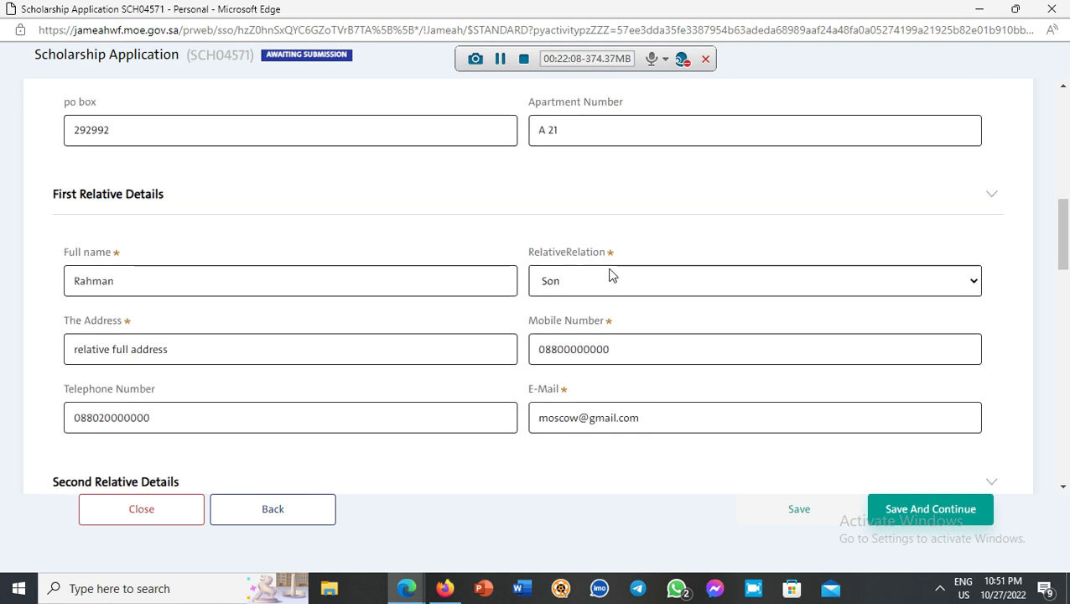
{"action": "left_click_drag", "start_coordinate": [616, 254], "coordinate": [530, 260]}
{"action": "left_click_drag", "start_coordinate": [118, 255], "coordinate": [53, 251]}
{"action": "left_click_drag", "start_coordinate": [131, 319], "coordinate": [63, 325]}
{"action": "left_click_drag", "start_coordinate": [617, 323], "coordinate": [526, 323]}
{"action": "left_click", "coordinate": [570, 391]}
{"action": "left_click_drag", "start_coordinate": [569, 391], "coordinate": [527, 390]}
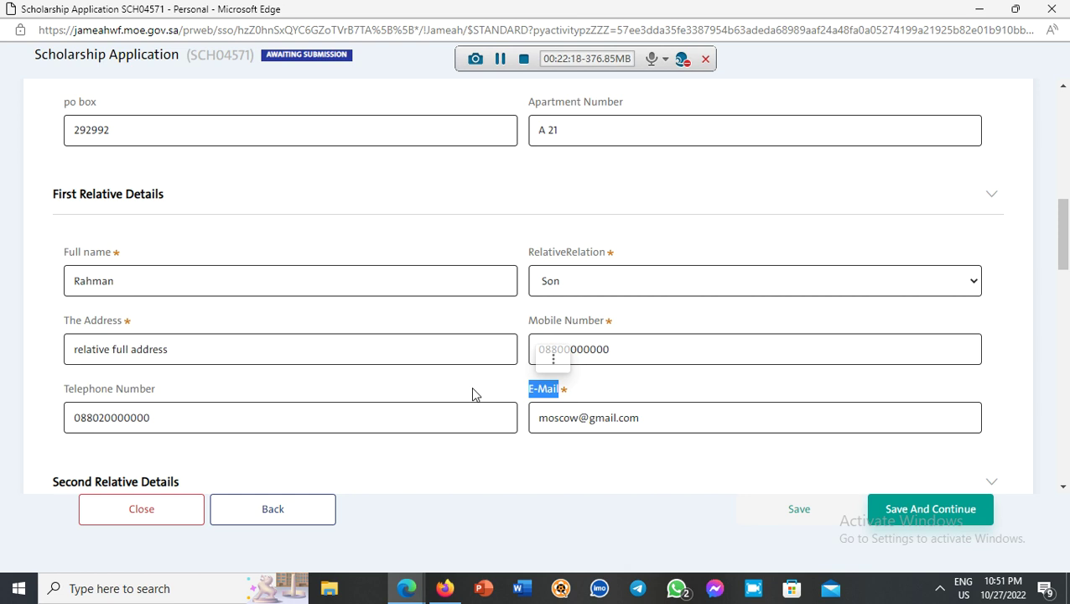
Examine the full name and RelativeRelation fields in Second Relative Details.
{"action": "scroll", "coordinate": [472, 394], "scroll_direction": "down", "scroll_amount": 2}
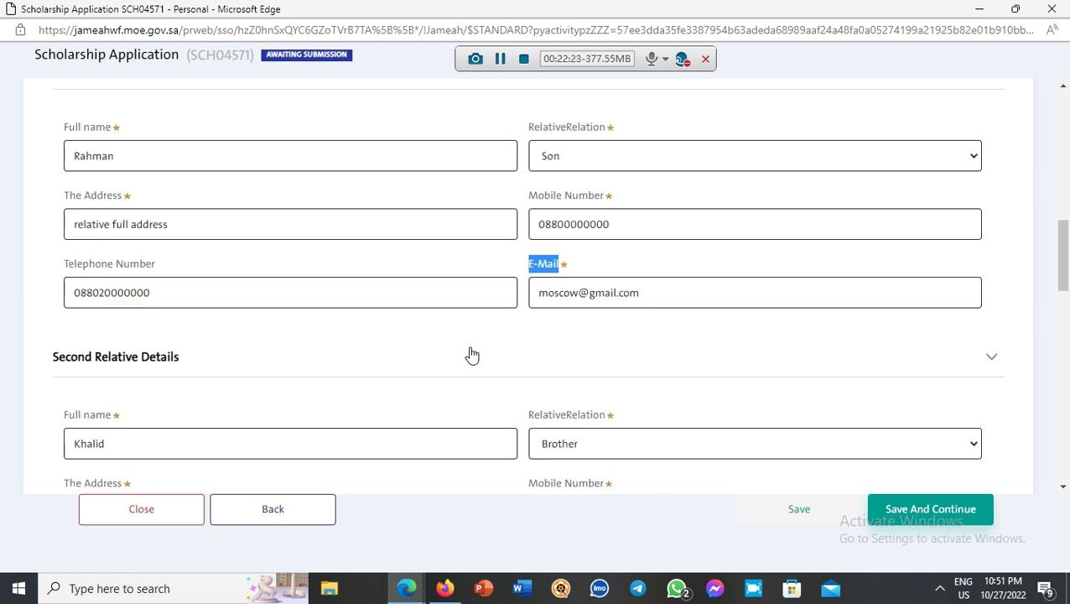
{"action": "scroll", "coordinate": [134, 327], "scroll_direction": "down", "scroll_amount": 1}
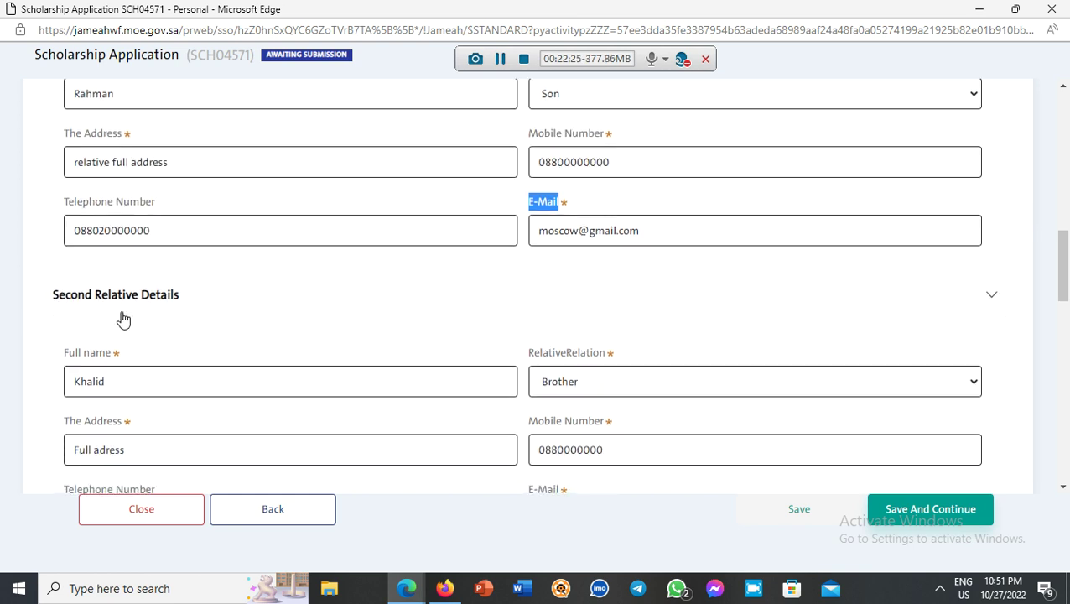
{"action": "scroll", "coordinate": [159, 307], "scroll_direction": "down", "scroll_amount": 1}
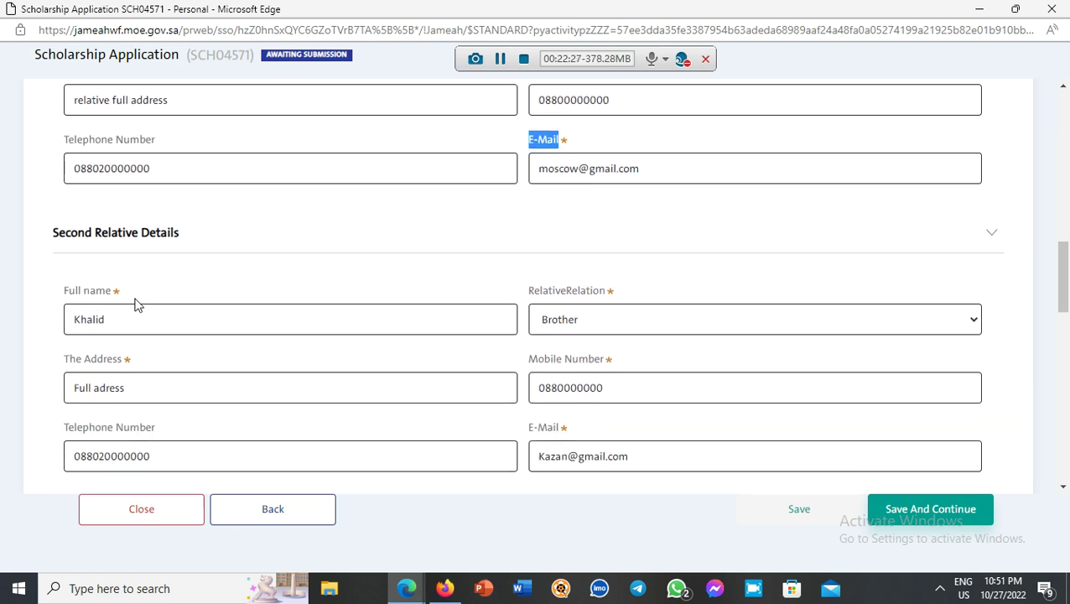
{"action": "triple_click", "coordinate": [126, 293]}
{"action": "left_click_drag", "start_coordinate": [607, 291], "coordinate": [519, 290]}
{"action": "scroll", "coordinate": [398, 314], "scroll_direction": "down", "scroll_amount": 1}
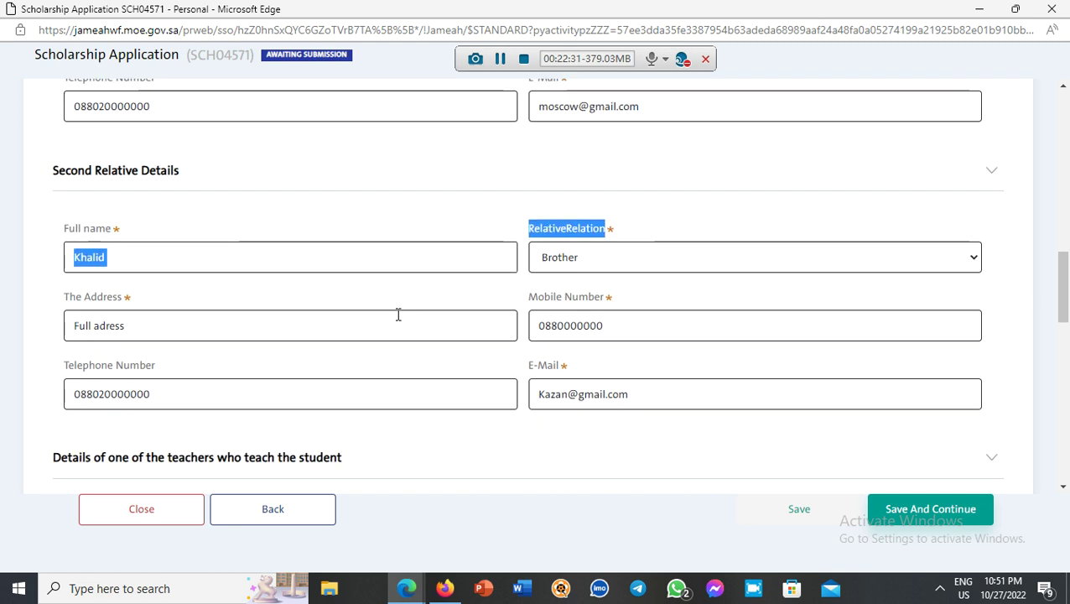
Examine the full name, employer, address, mobile number and e-mail fields in the teacher details section.
{"action": "scroll", "coordinate": [395, 313], "scroll_direction": "down", "scroll_amount": 3}
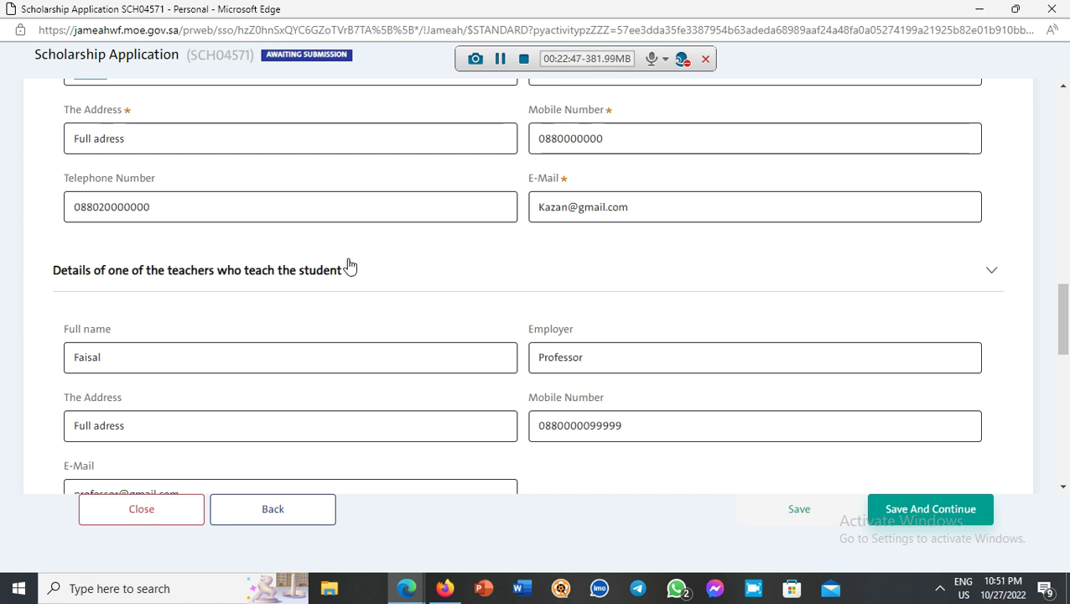
{"action": "scroll", "coordinate": [350, 267], "scroll_direction": "down", "scroll_amount": 1}
{"action": "left_click_drag", "start_coordinate": [155, 264], "coordinate": [52, 263]}
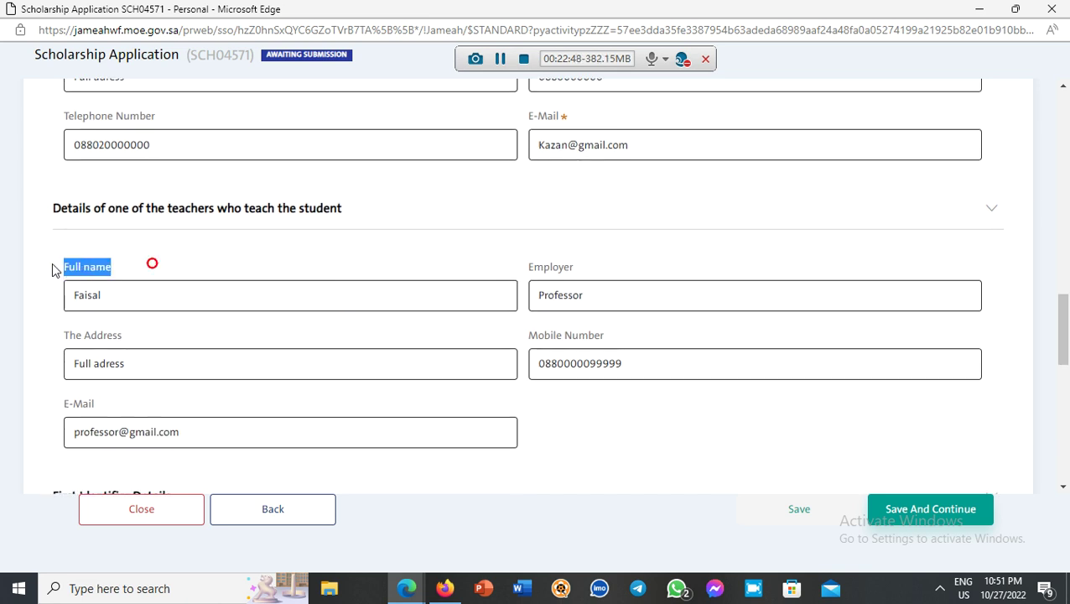
{"action": "left_click", "coordinate": [604, 270]}
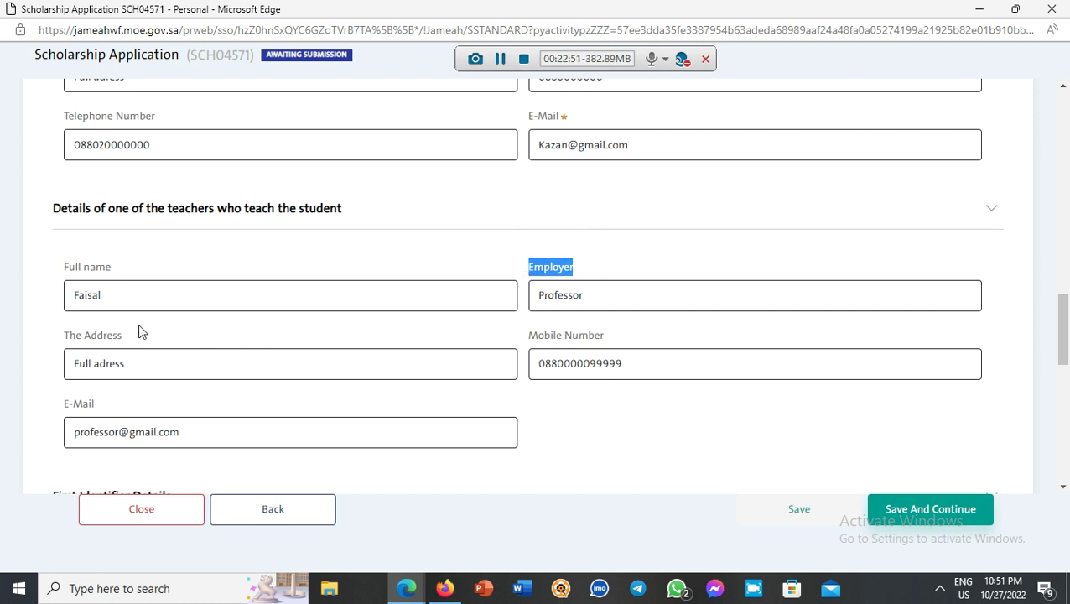
{"action": "left_click_drag", "start_coordinate": [132, 340], "coordinate": [61, 339]}
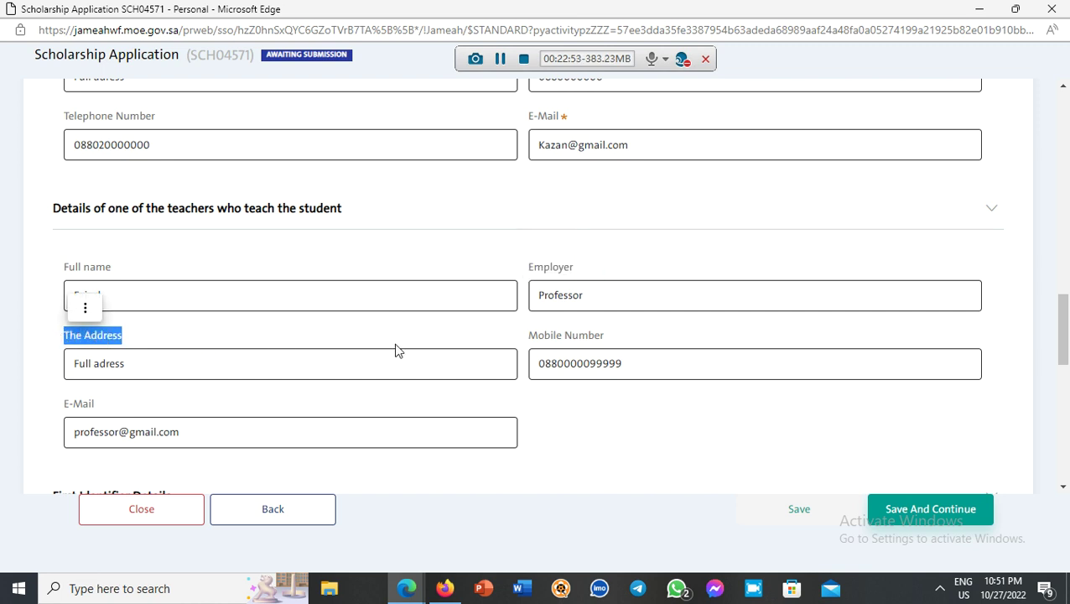
{"action": "left_click_drag", "start_coordinate": [601, 342], "coordinate": [528, 348]}
{"action": "left_click_drag", "start_coordinate": [131, 341], "coordinate": [52, 331]}
{"action": "left_click_drag", "start_coordinate": [105, 406], "coordinate": [56, 402]}
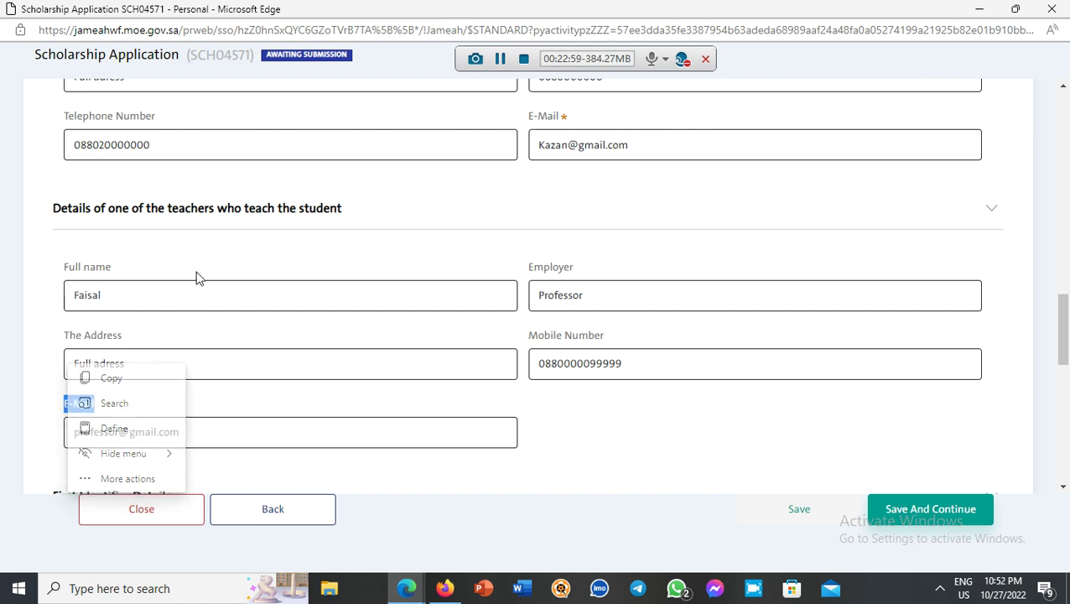
{"action": "scroll", "coordinate": [506, 250], "scroll_direction": "up", "scroll_amount": 2}
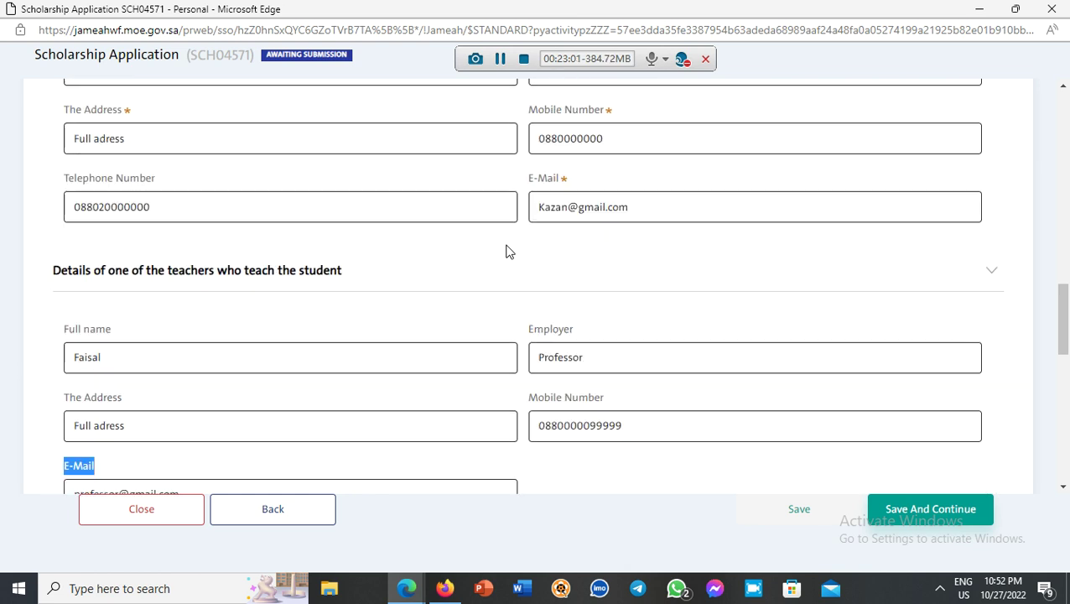
{"action": "scroll", "coordinate": [344, 302], "scroll_direction": "down", "scroll_amount": 1}
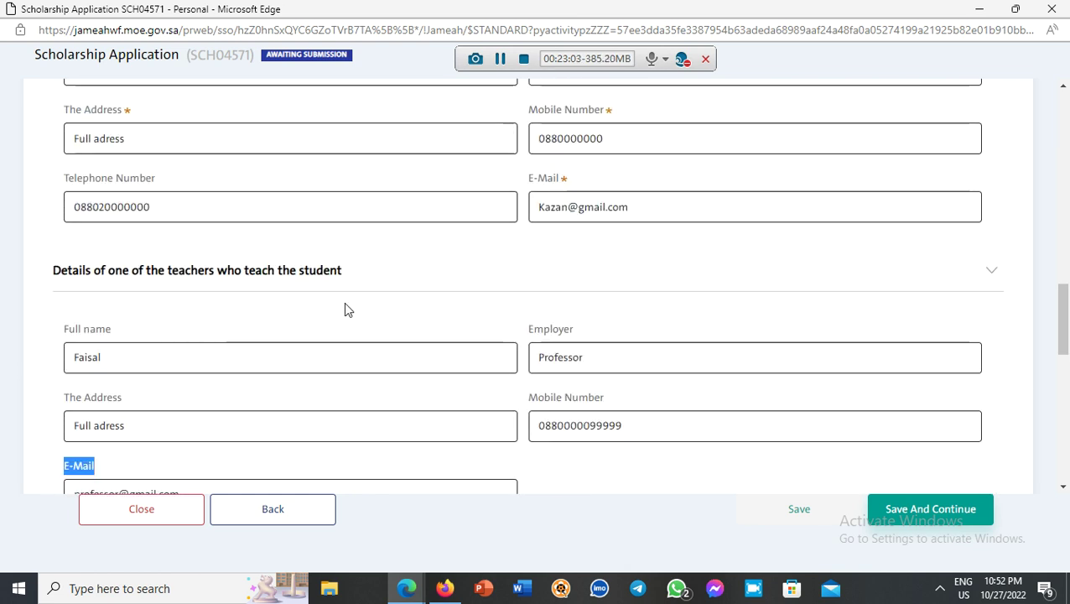
Examine the name, nationality, employer and e-mail fields in First Identifier Details.
{"action": "scroll", "coordinate": [346, 303], "scroll_direction": "down", "scroll_amount": 2}
{"action": "left_click", "coordinate": [345, 341]}
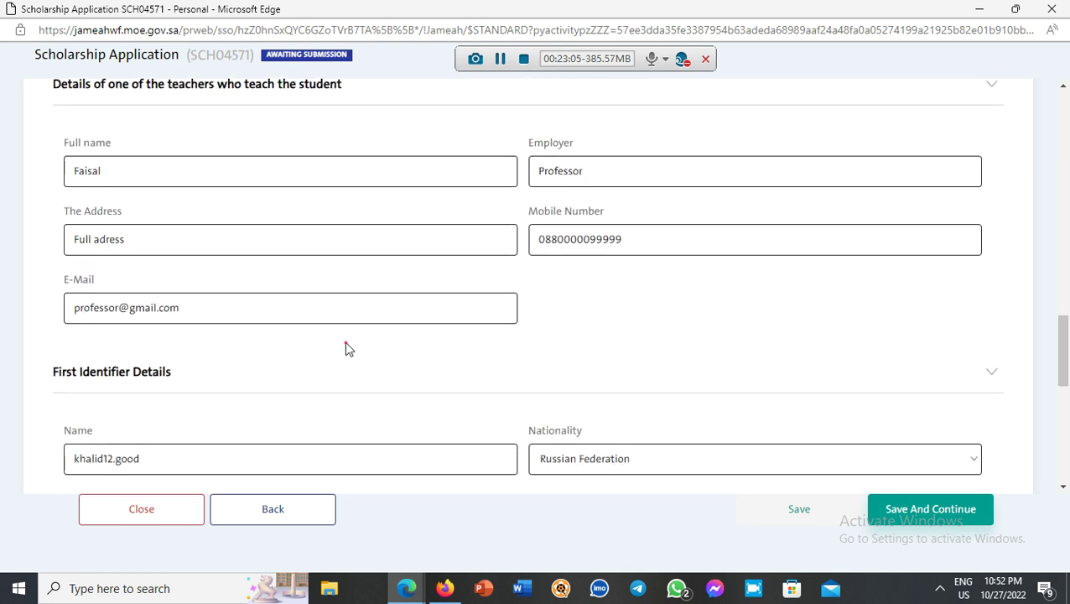
{"action": "scroll", "coordinate": [344, 342], "scroll_direction": "down", "scroll_amount": 1}
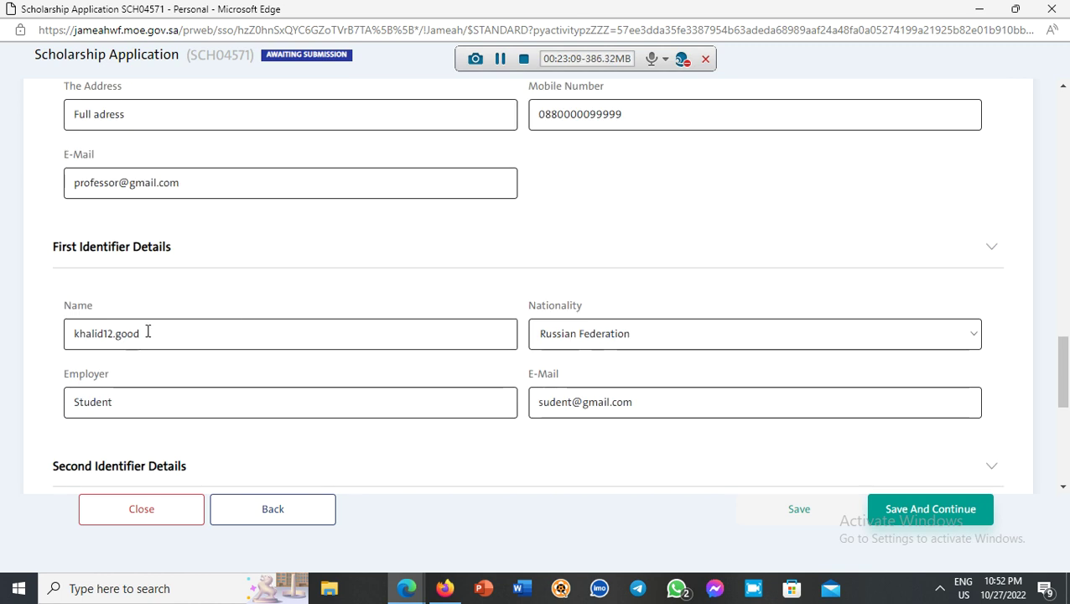
{"action": "left_click_drag", "start_coordinate": [78, 309], "coordinate": [52, 304]}
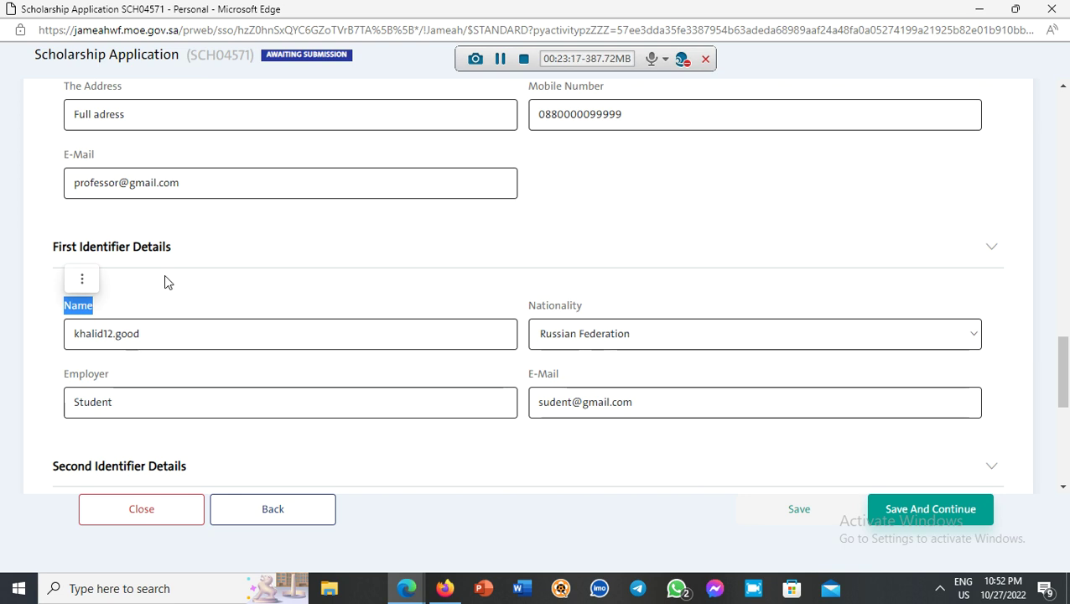
{"action": "left_click_drag", "start_coordinate": [591, 305], "coordinate": [506, 318]}
{"action": "scroll", "coordinate": [566, 313], "scroll_direction": "down", "scroll_amount": 1}
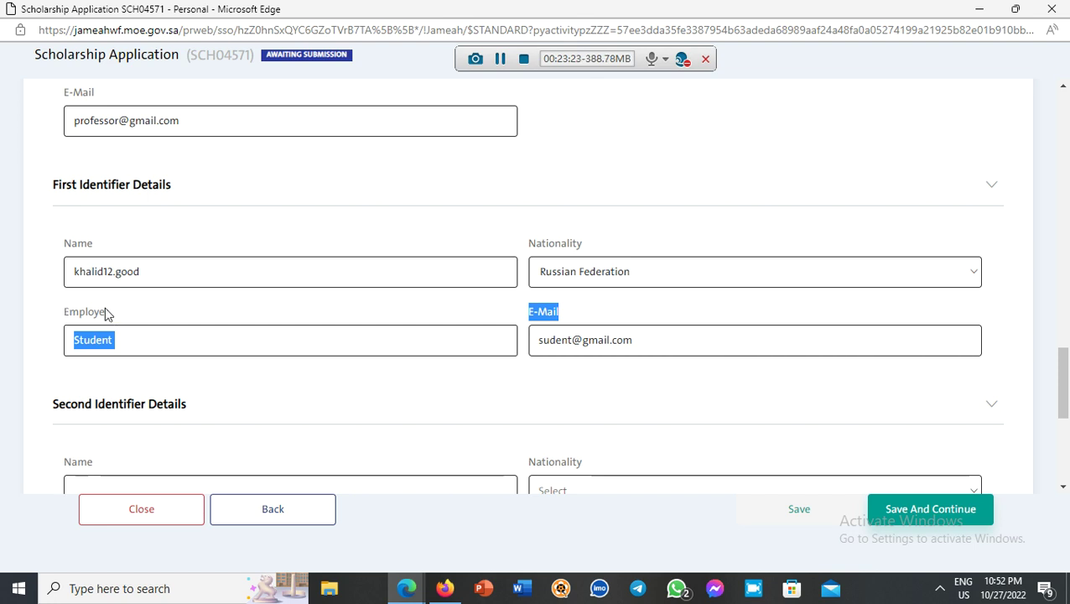
{"action": "left_click", "coordinate": [263, 238]}
Examine Second Identifier Details and the required Twitter and Facebook account fields under Social Media Accounts.
{"action": "scroll", "coordinate": [263, 239], "scroll_direction": "down", "scroll_amount": 1}
{"action": "scroll", "coordinate": [263, 239], "scroll_direction": "down", "scroll_amount": 3}
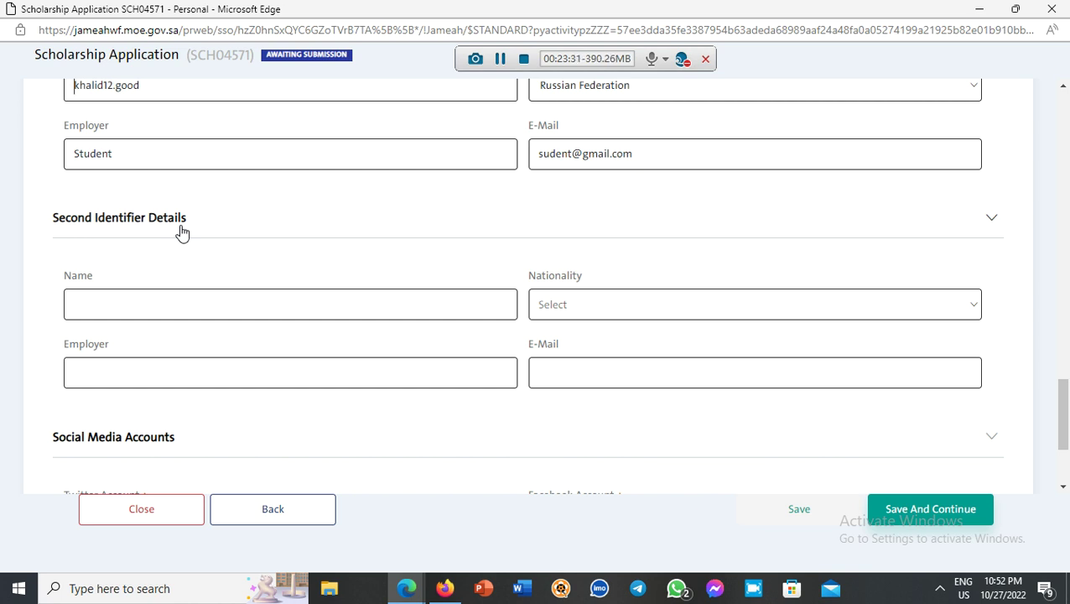
{"action": "scroll", "coordinate": [263, 270], "scroll_direction": "down", "scroll_amount": 3}
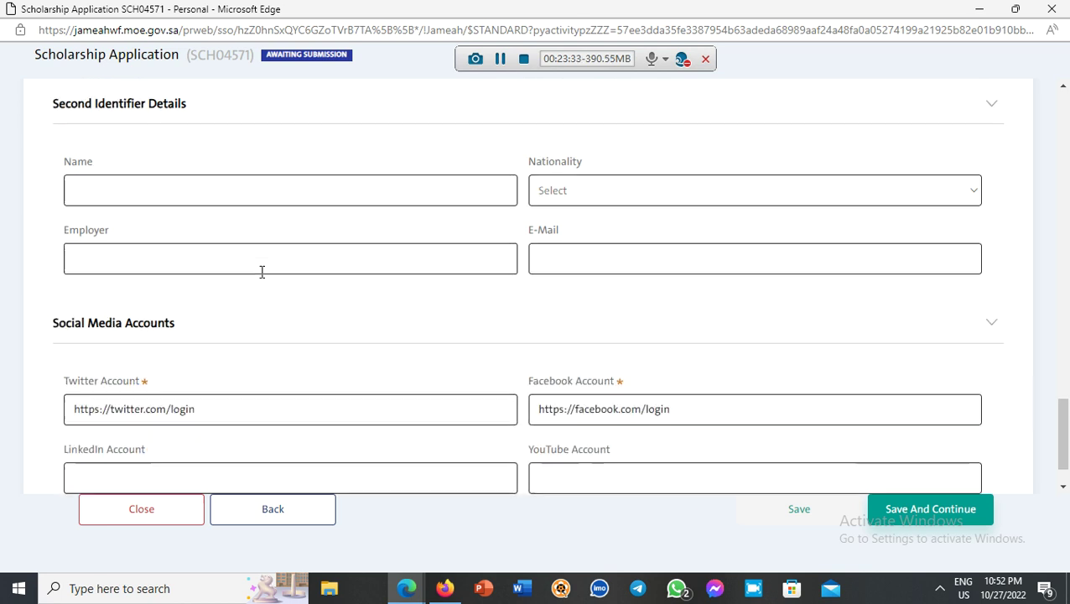
{"action": "left_click_drag", "start_coordinate": [182, 317], "coordinate": [34, 314]}
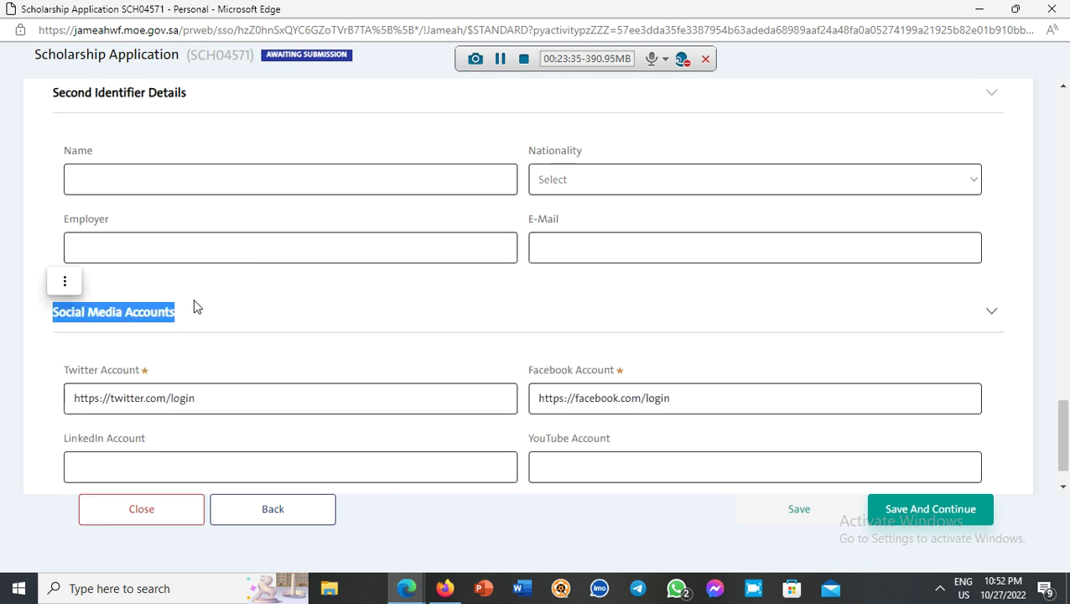
{"action": "scroll", "coordinate": [191, 303], "scroll_direction": "down", "scroll_amount": 1}
{"action": "left_click_drag", "start_coordinate": [154, 316], "coordinate": [64, 322]}
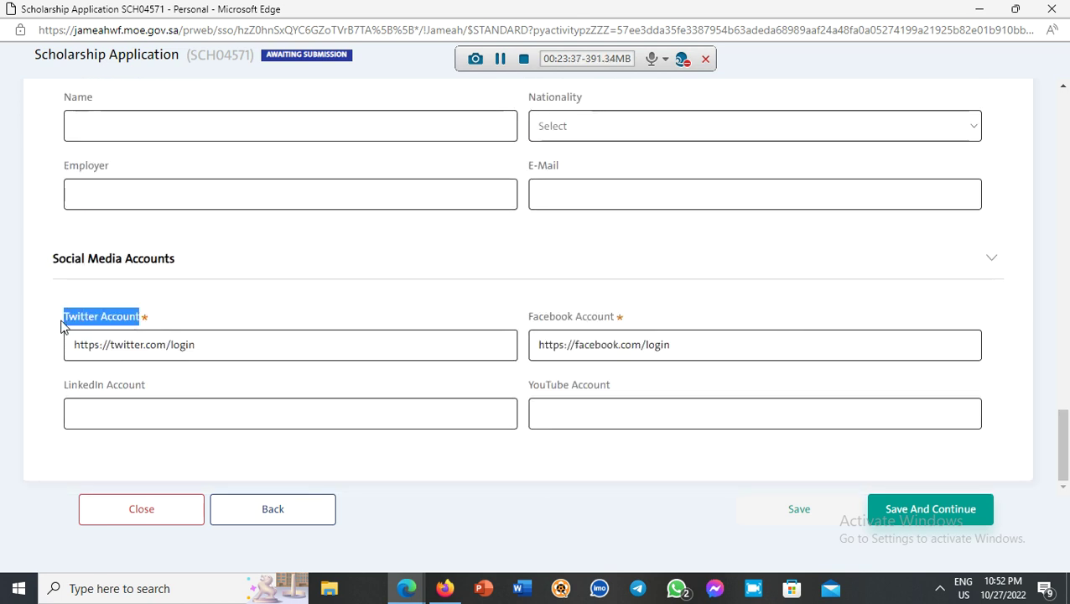
{"action": "left_click_drag", "start_coordinate": [629, 319], "coordinate": [526, 321]}
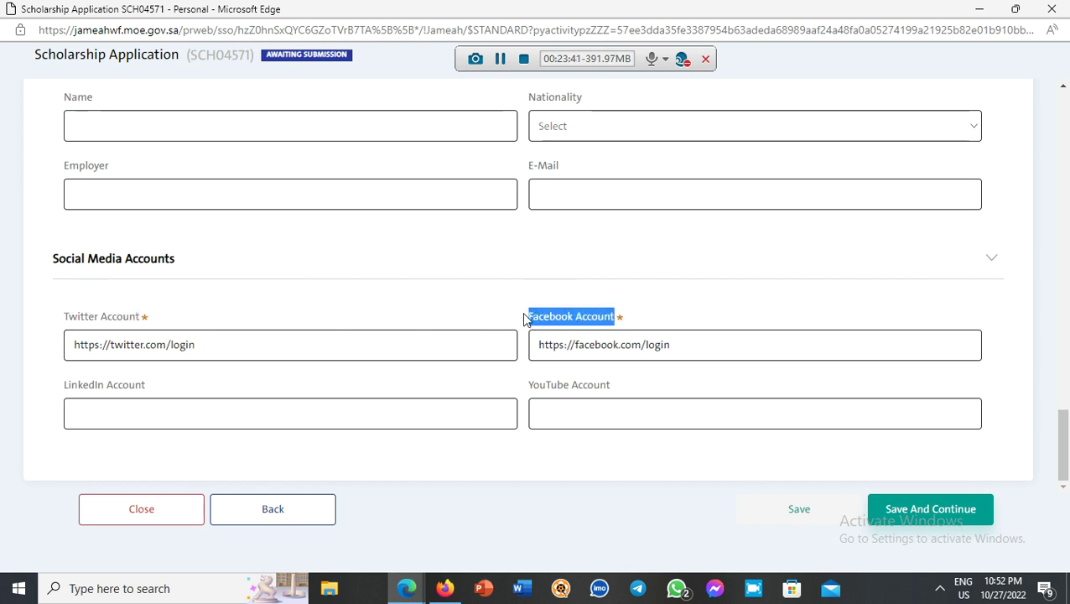
{"action": "left_click", "coordinate": [506, 254]}
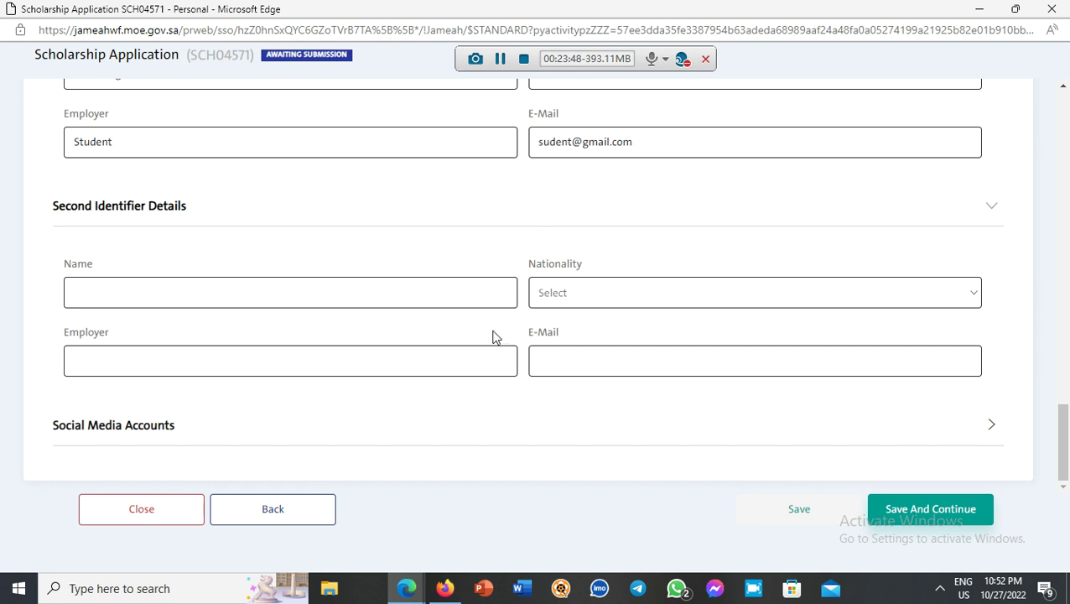
{"action": "scroll", "coordinate": [494, 336], "scroll_direction": "up", "scroll_amount": 4}
{"action": "scroll", "coordinate": [495, 339], "scroll_direction": "down", "scroll_amount": 4}
{"action": "left_click", "coordinate": [148, 426]}
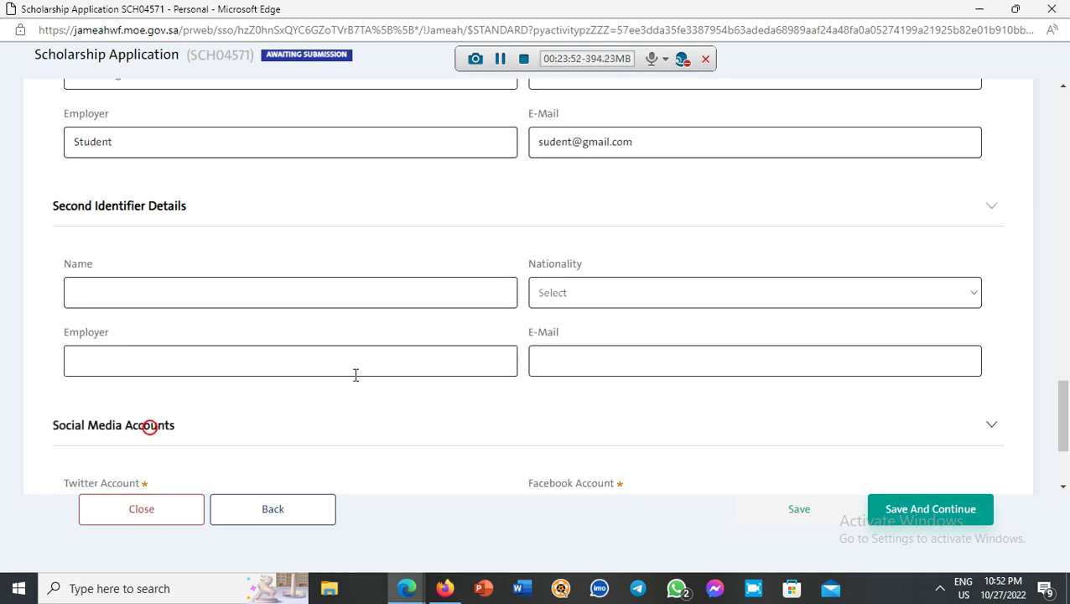
{"action": "scroll", "coordinate": [356, 375], "scroll_direction": "down", "scroll_amount": 2}
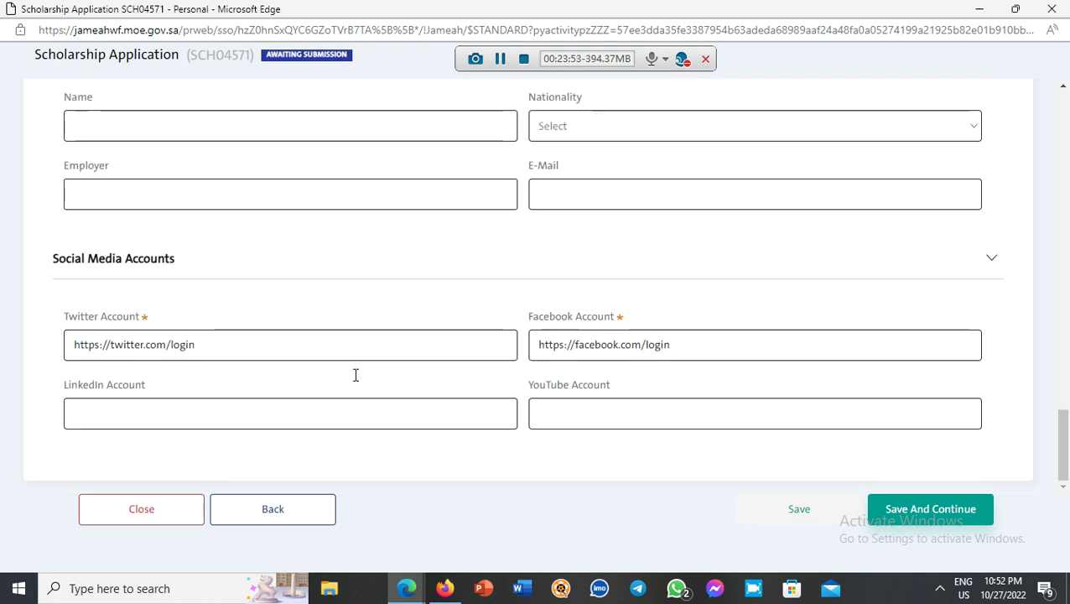
Save the social media accounts, continue to Qualification Details and choose Bachelors degree as the required degree.
{"action": "left_click", "coordinate": [920, 520]}
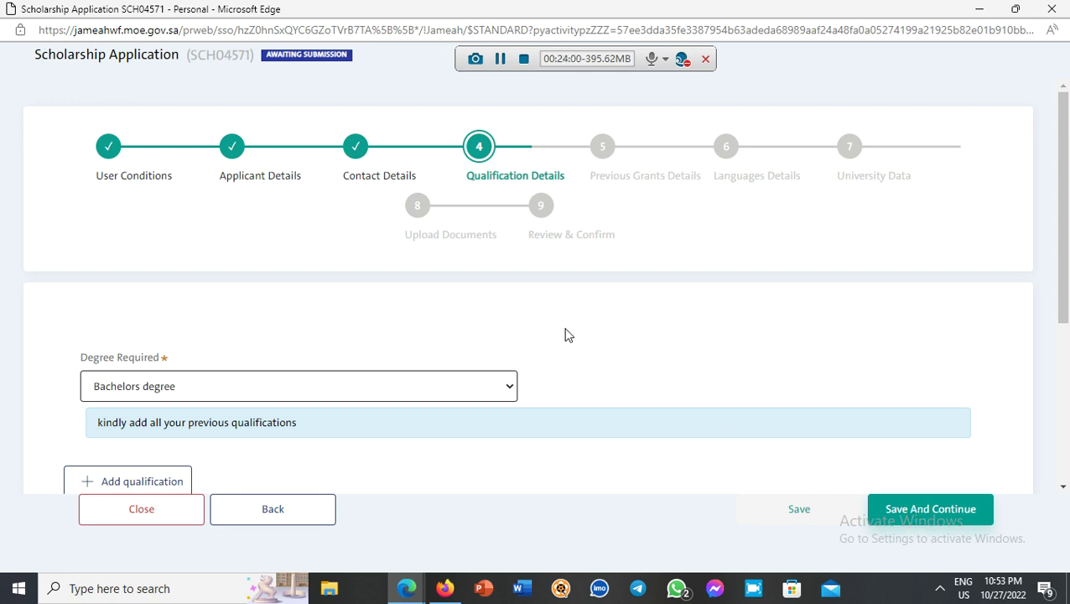
{"action": "scroll", "coordinate": [566, 335], "scroll_direction": "down", "scroll_amount": 2}
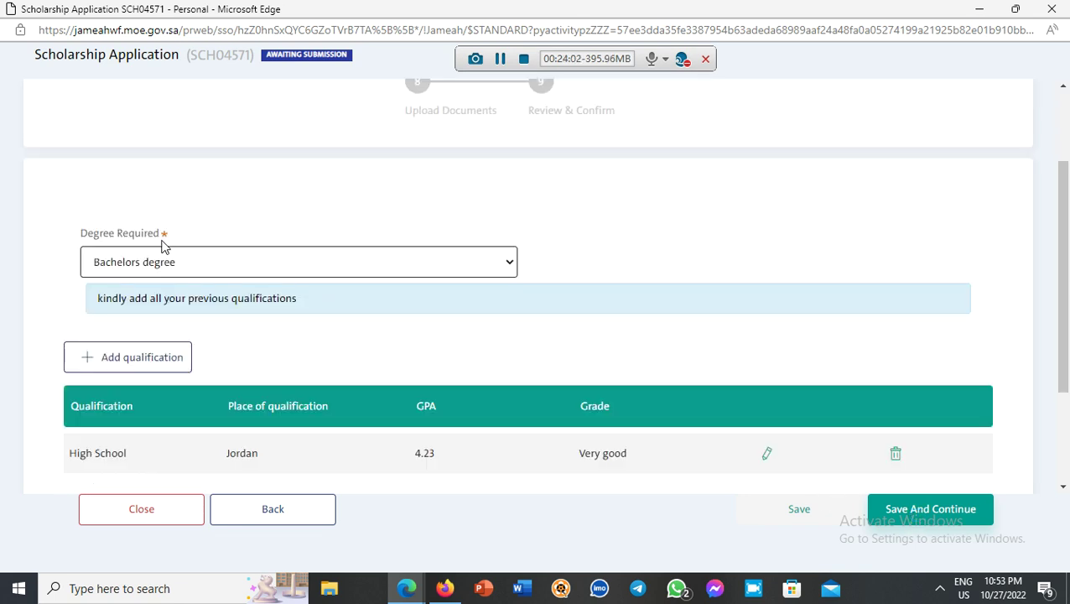
{"action": "left_click_drag", "start_coordinate": [161, 238], "coordinate": [79, 236]}
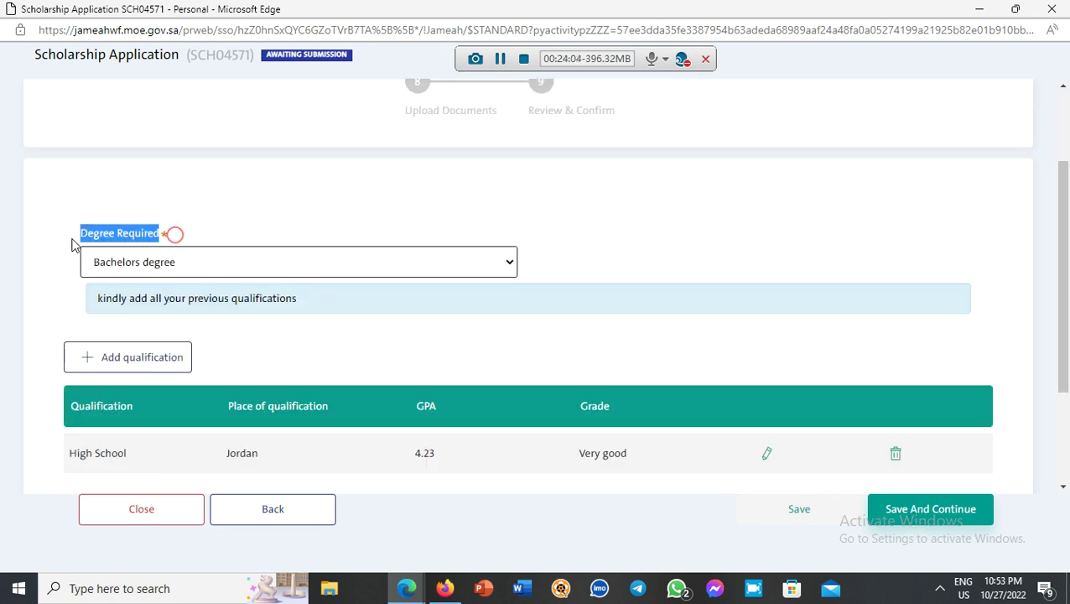
{"action": "left_click", "coordinate": [170, 265]}
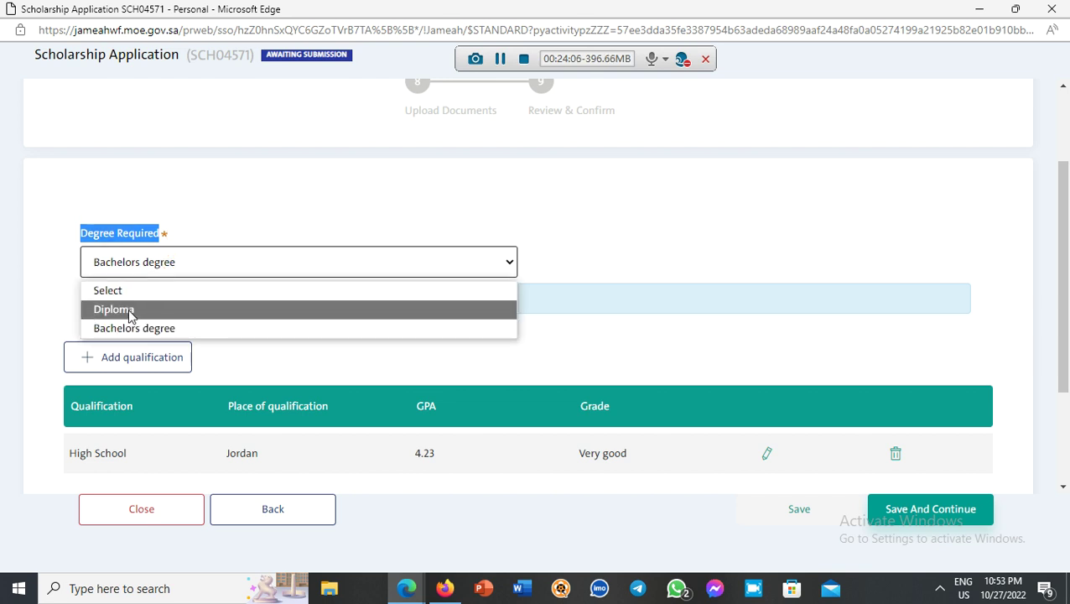
{"action": "left_click", "coordinate": [138, 329]}
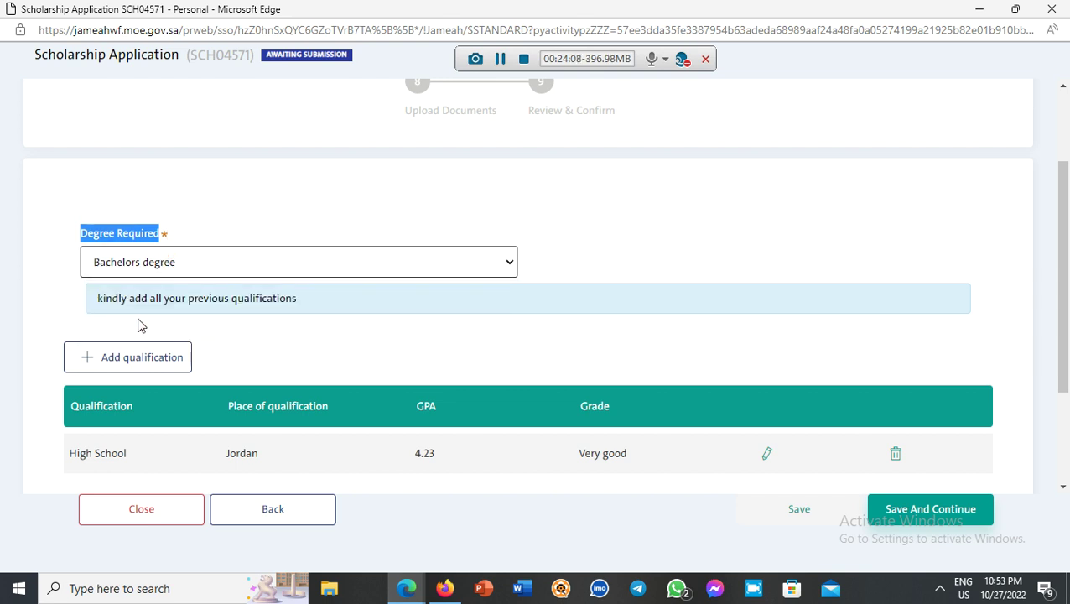
Try the Diploma and Bachelors degree options for Degree Required, leaving it set to Diploma.
{"action": "left_click", "coordinate": [173, 265]}
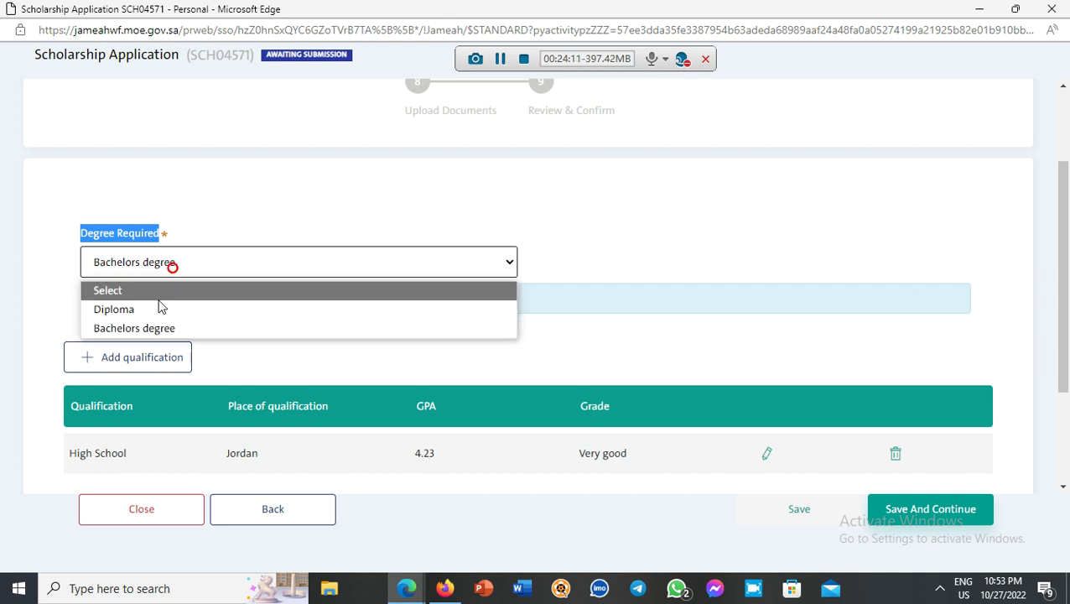
{"action": "left_click", "coordinate": [149, 312]}
{"action": "left_click", "coordinate": [169, 266]}
{"action": "left_click", "coordinate": [147, 309]}
{"action": "left_click", "coordinate": [156, 273]}
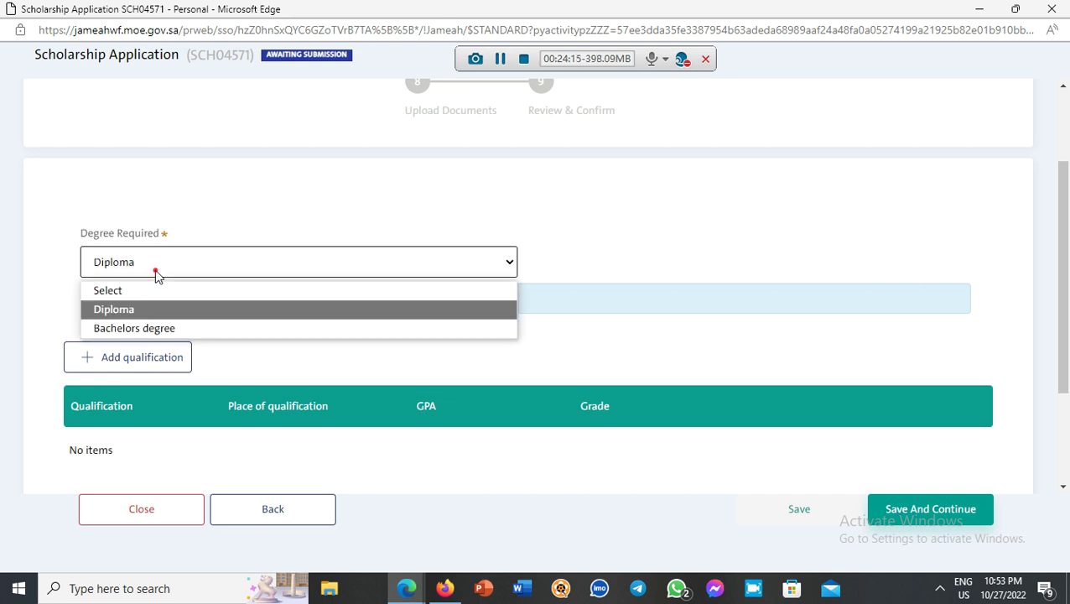
{"action": "left_click", "coordinate": [141, 327]}
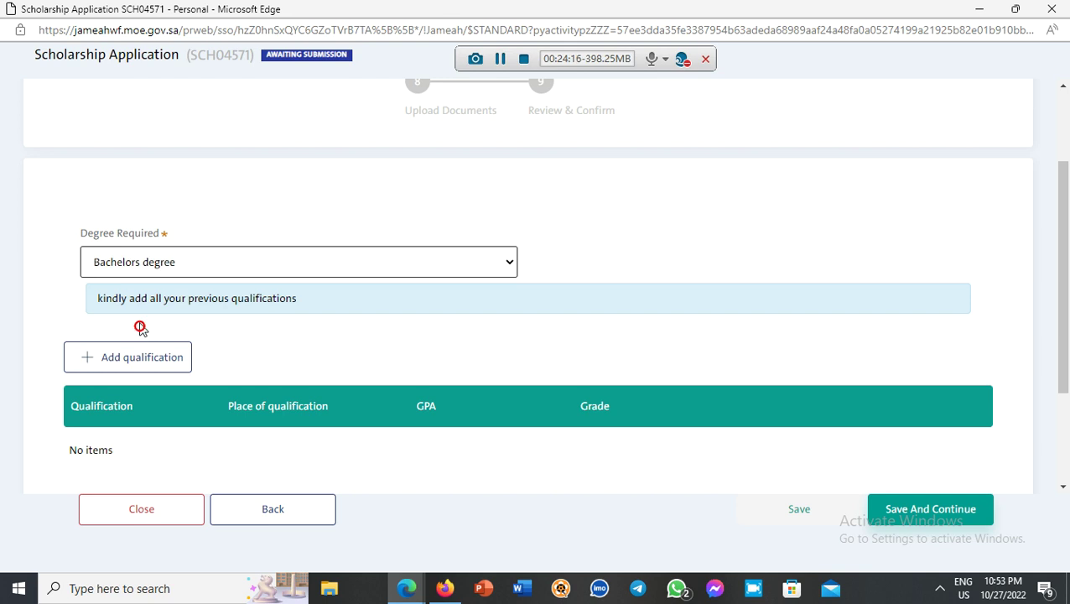
{"action": "left_click", "coordinate": [165, 265]}
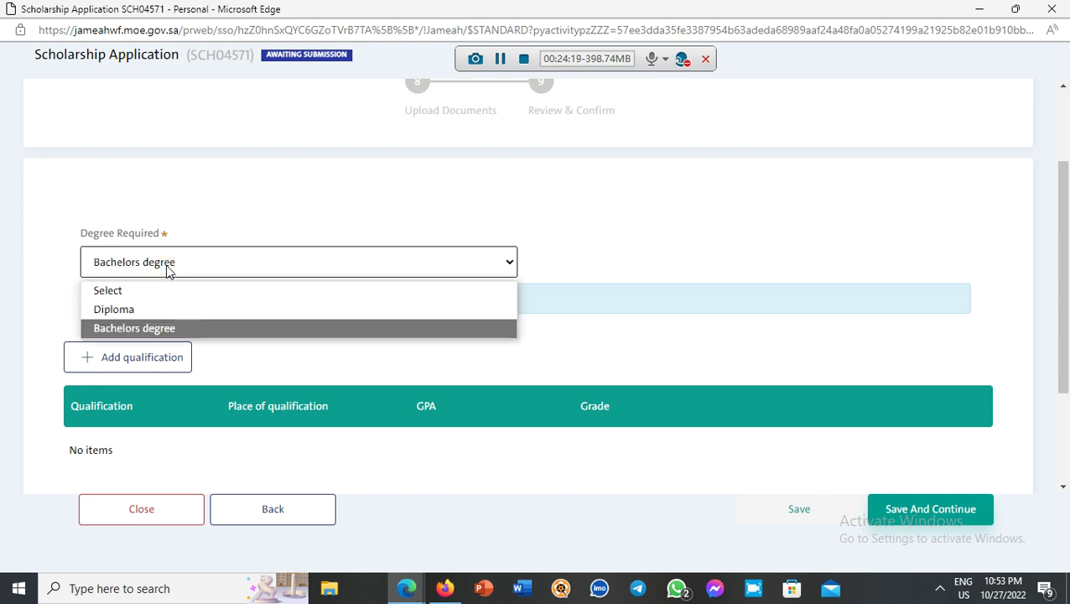
{"action": "left_click", "coordinate": [154, 309]}
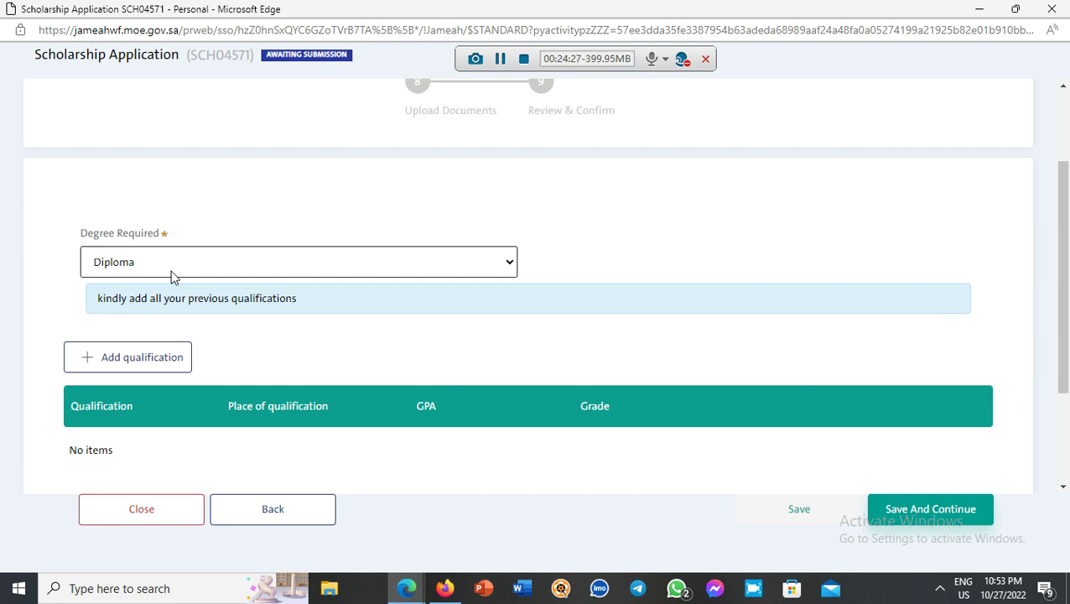
Add a new qualification and set its place of qualification to Bangladesh.
{"action": "scroll", "coordinate": [160, 285], "scroll_direction": "down", "scroll_amount": 1}
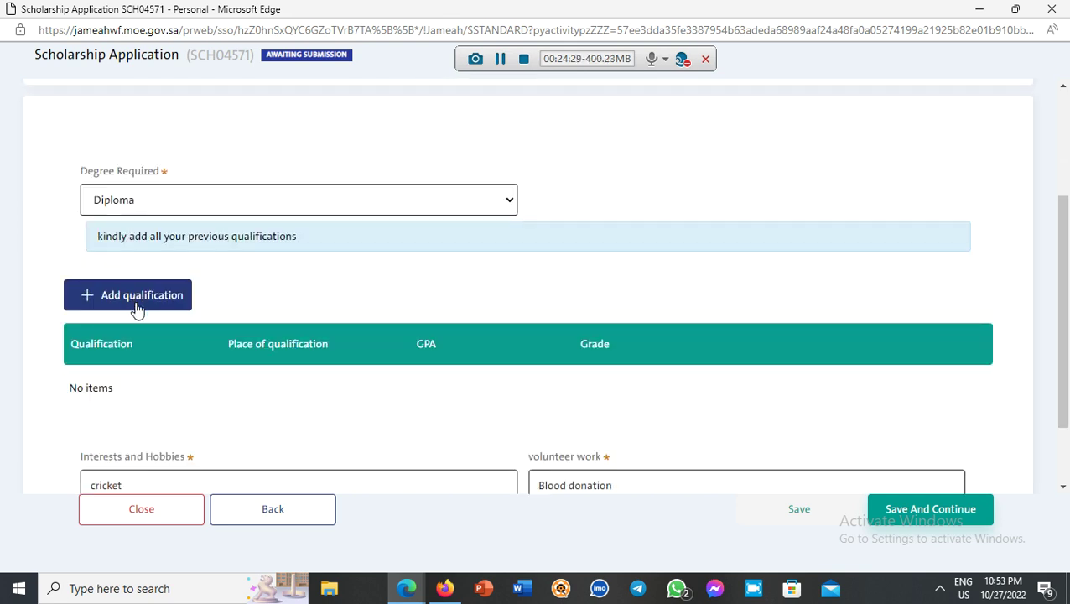
{"action": "left_click", "coordinate": [136, 308]}
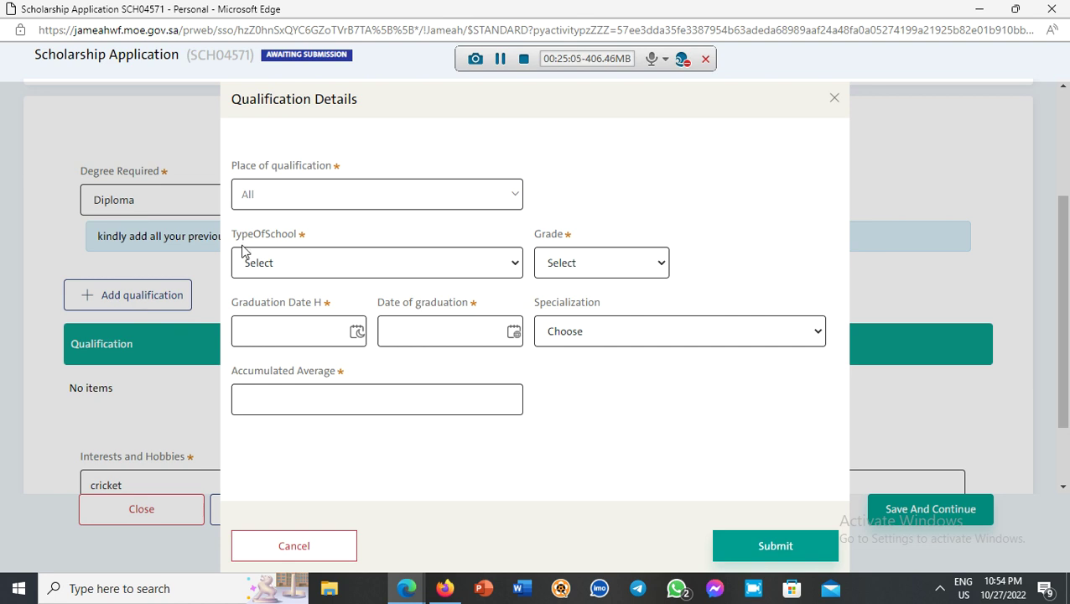
{"action": "left_click", "coordinate": [517, 198]}
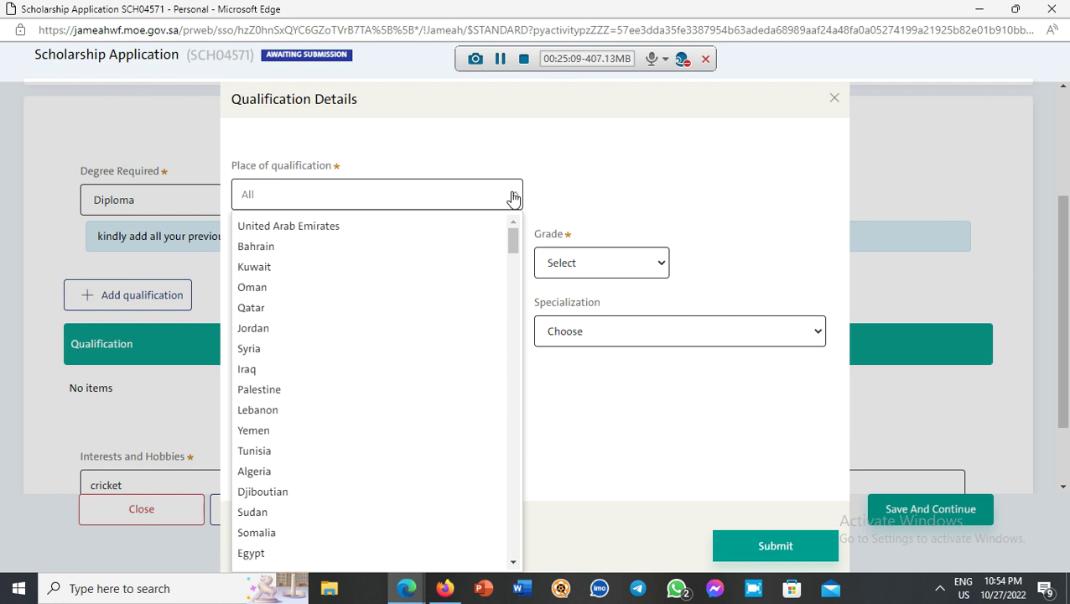
{"action": "type", "text": "bang"}
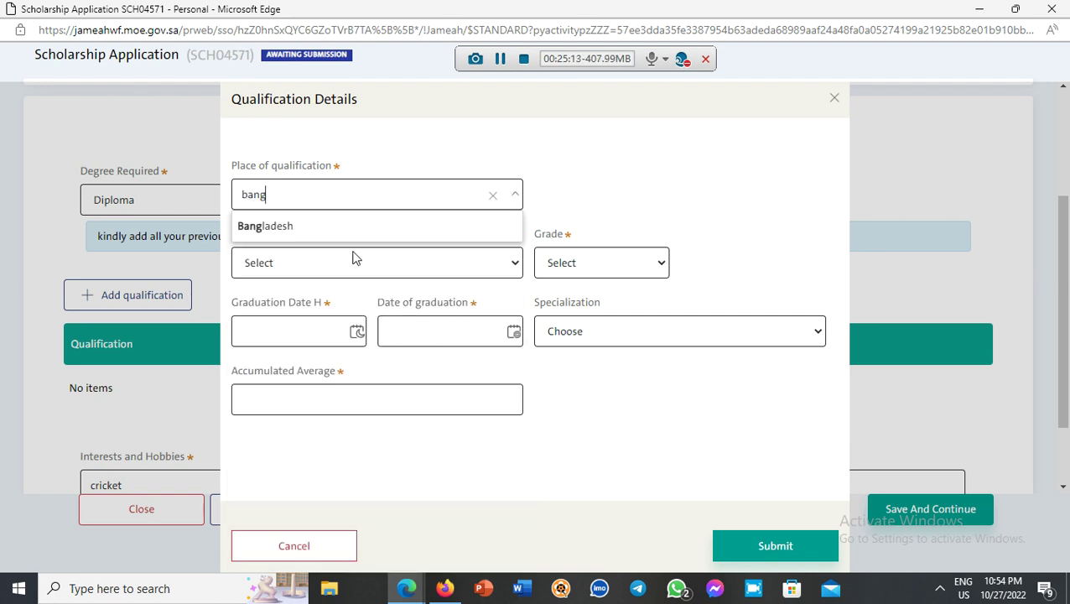
{"action": "left_click", "coordinate": [340, 224]}
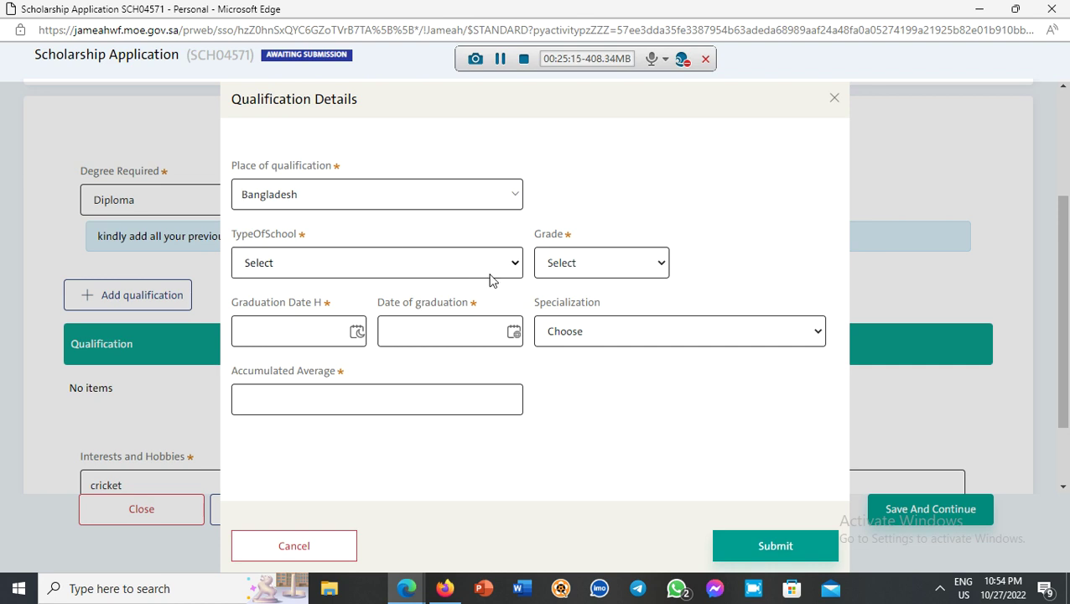
Set the school type to Civil and the grade to Very good, checking the school name field.
{"action": "left_click", "coordinate": [517, 263]}
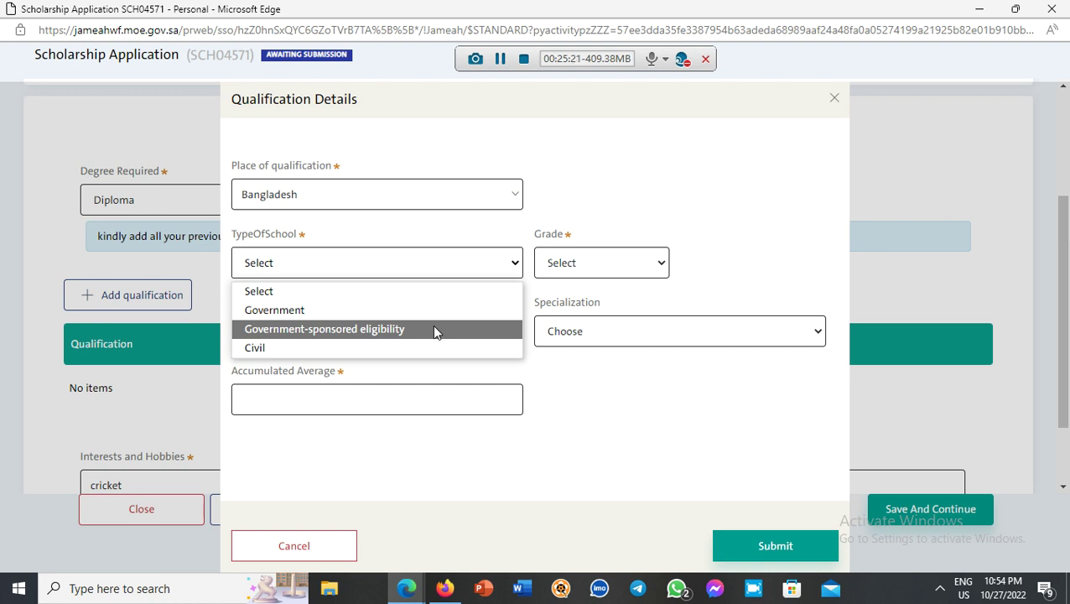
{"action": "left_click", "coordinate": [354, 347]}
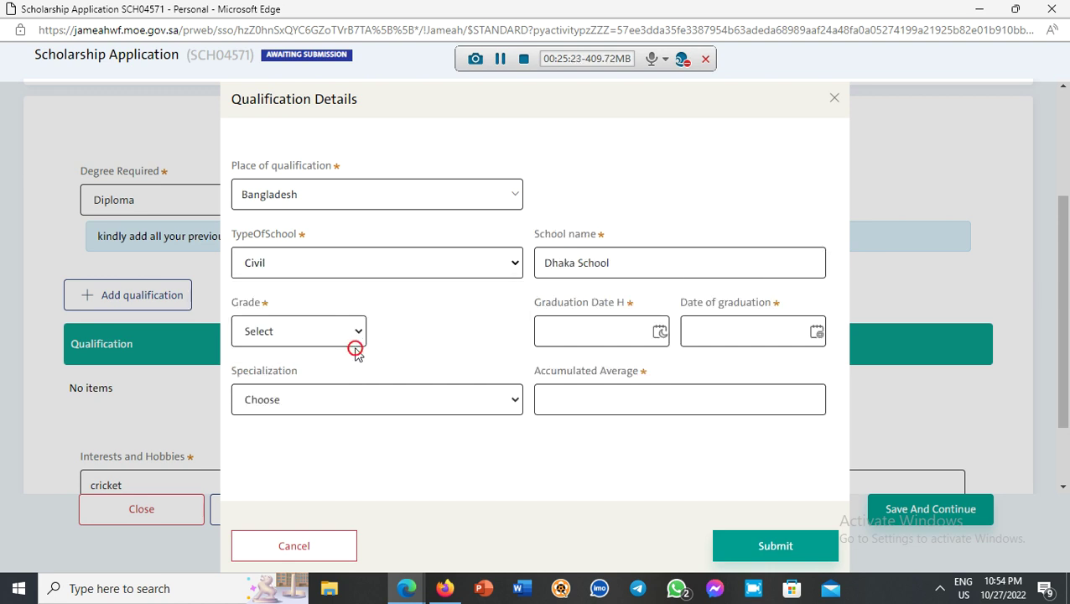
{"action": "left_click_drag", "start_coordinate": [626, 261], "coordinate": [547, 269]}
{"action": "left_click", "coordinate": [406, 316]}
{"action": "left_click", "coordinate": [357, 334]}
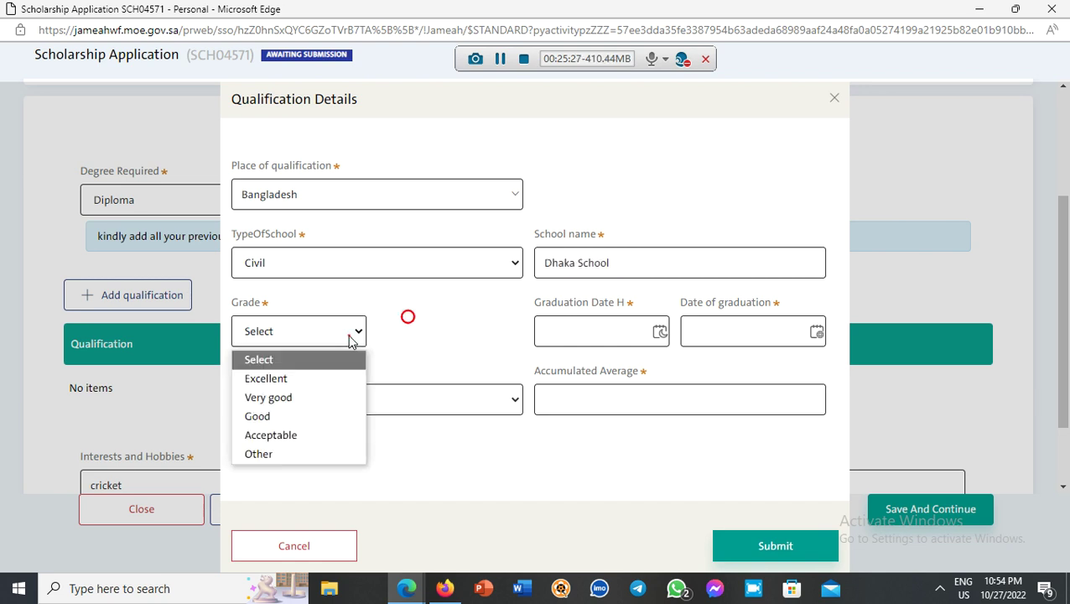
{"action": "left_click", "coordinate": [304, 400]}
Set the Hijri graduation date to 04/26/1442 and check the corresponding Date of graduation field.
{"action": "left_click", "coordinate": [660, 333]}
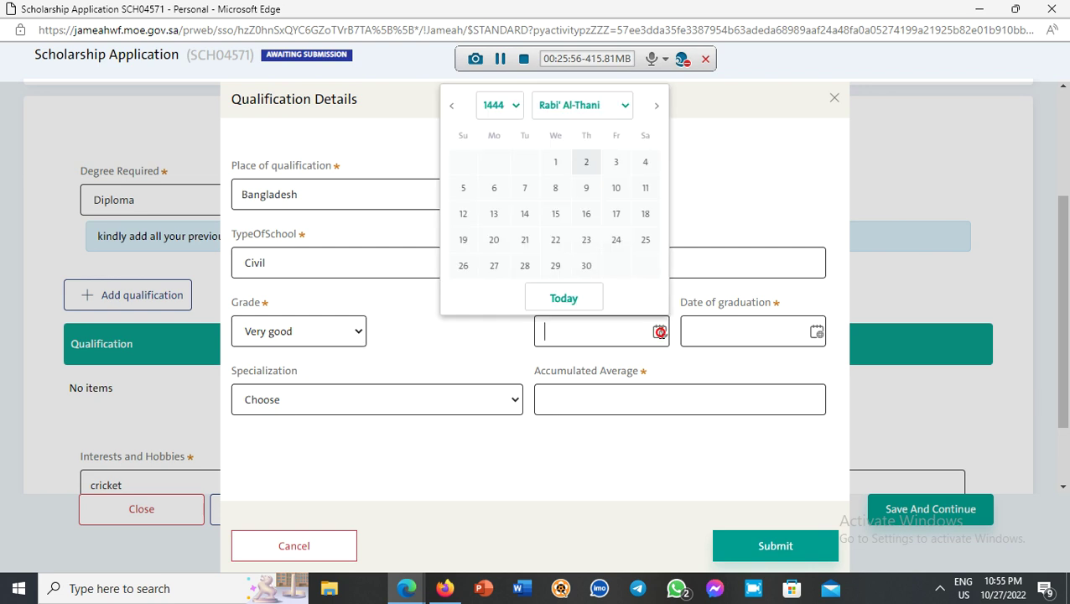
{"action": "left_click", "coordinate": [512, 106]}
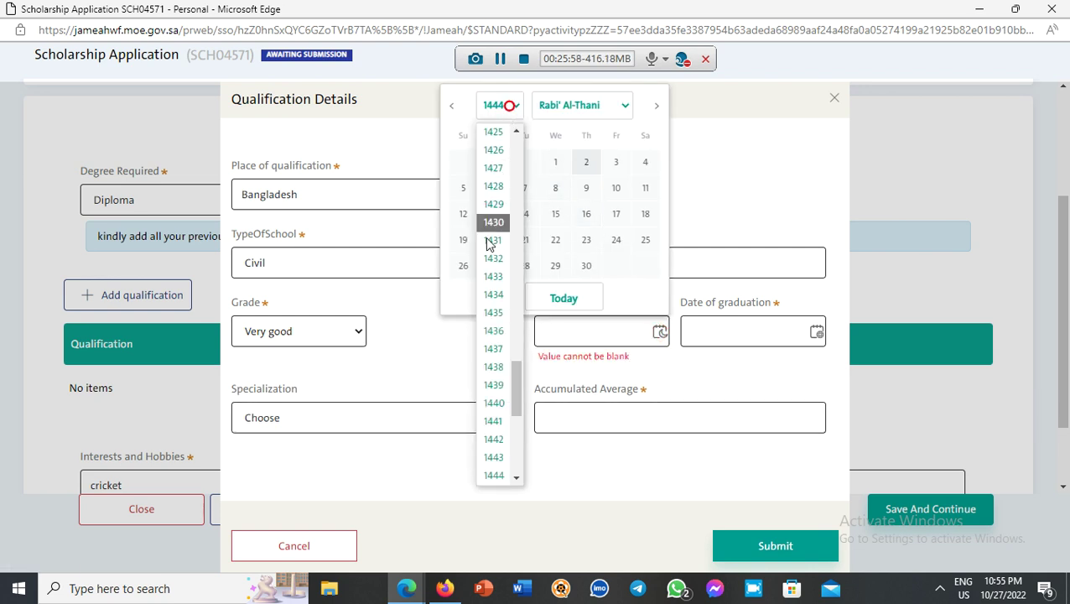
{"action": "left_click", "coordinate": [493, 440]}
{"action": "left_click", "coordinate": [617, 238]}
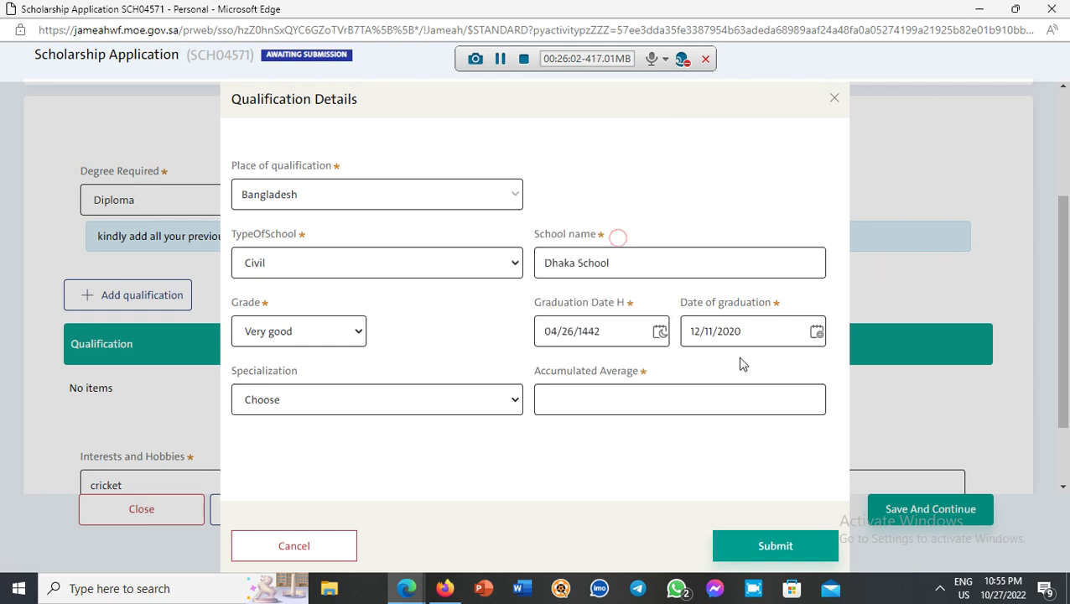
{"action": "left_click", "coordinate": [780, 300]}
{"action": "left_click_drag", "start_coordinate": [772, 307], "coordinate": [676, 304]}
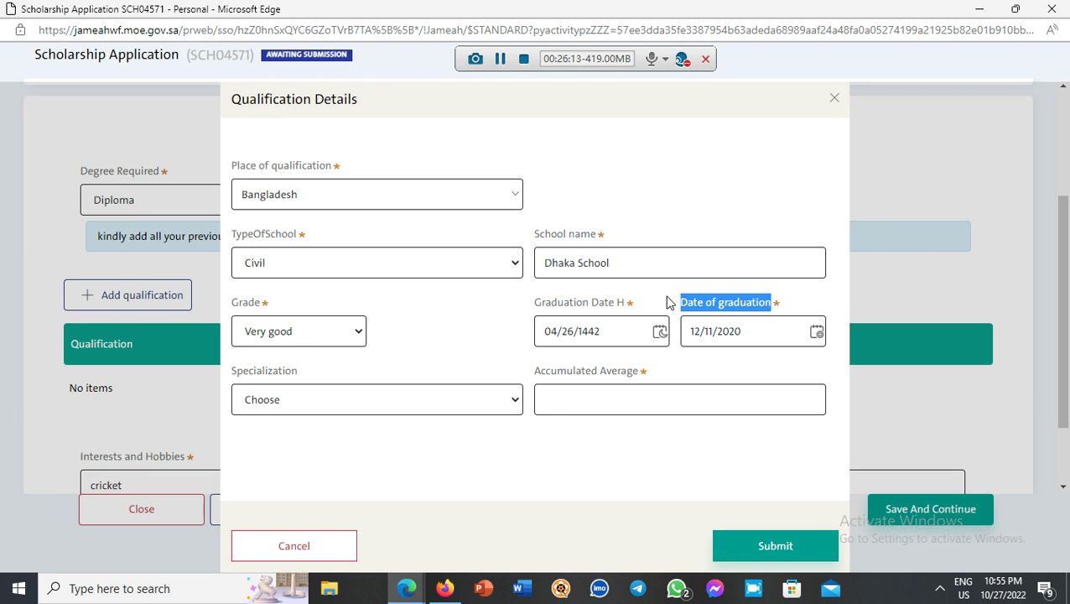
{"action": "left_click", "coordinate": [667, 302]}
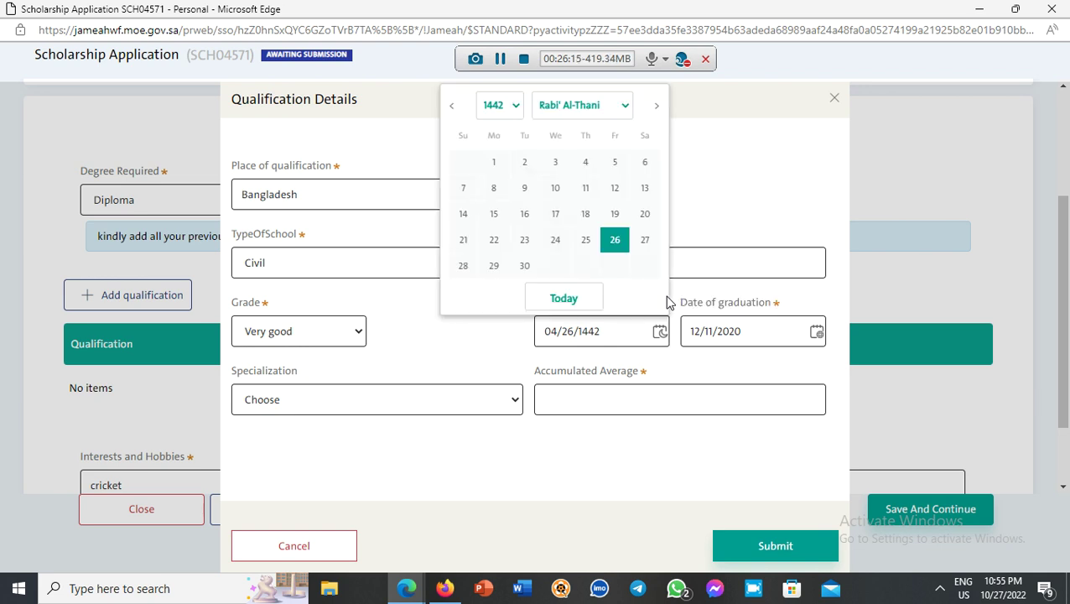
{"action": "left_click", "coordinate": [714, 212]}
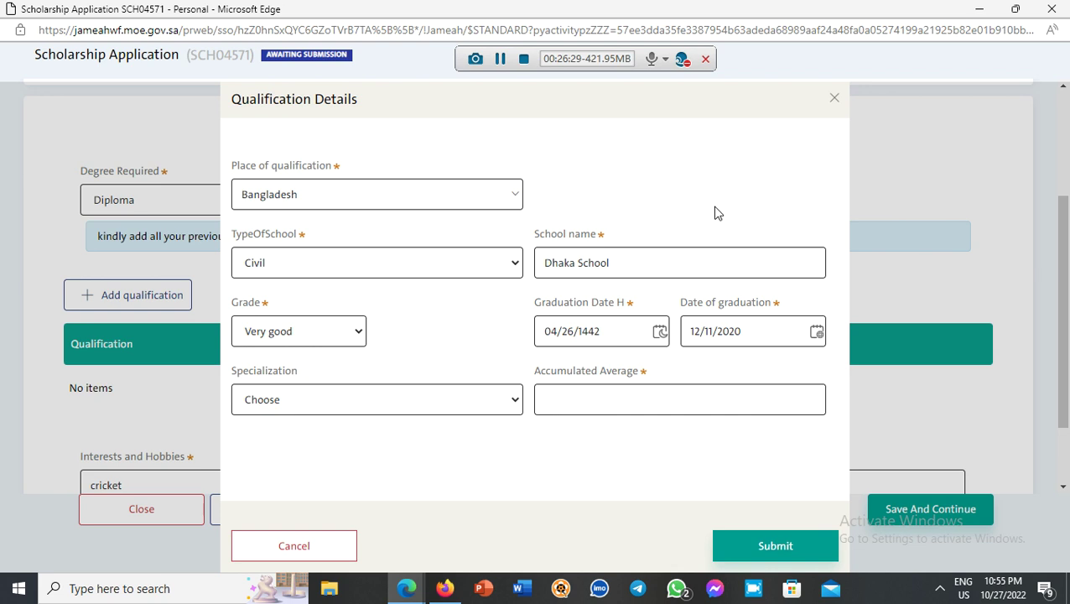
Leave the specialization unselected, enter an accumulated average of 4.34 and submit the qualification.
{"action": "left_click", "coordinate": [392, 406]}
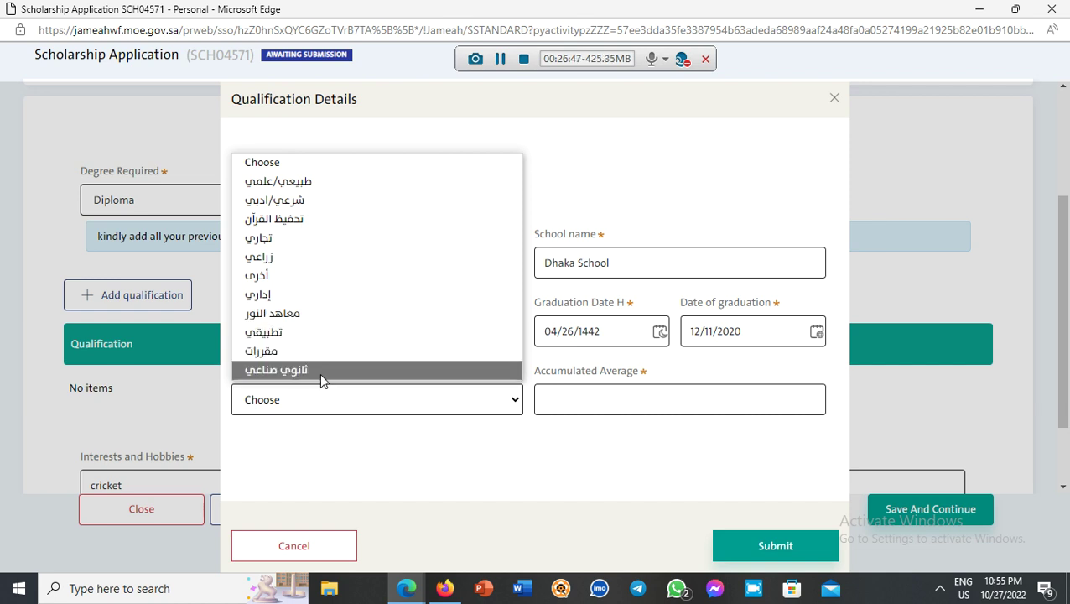
{"action": "left_click", "coordinate": [432, 432]}
{"action": "left_click", "coordinate": [585, 394]}
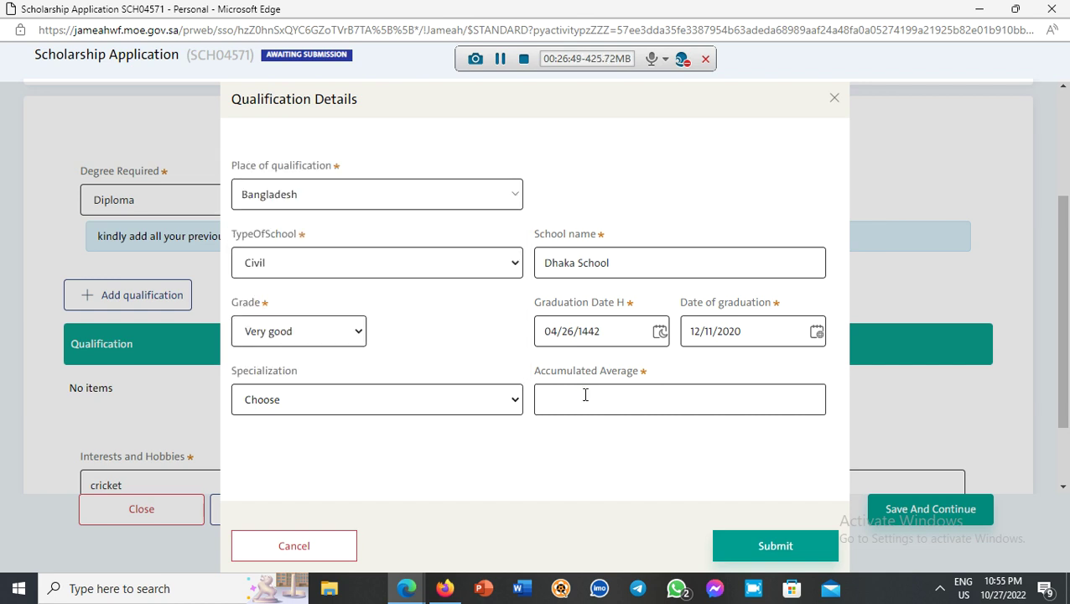
{"action": "type", "text": "4."}
{"action": "key", "text": "BackSpace"}
{"action": "key", "text": "BackSpace"}
{"action": "type", "text": "4.34"}
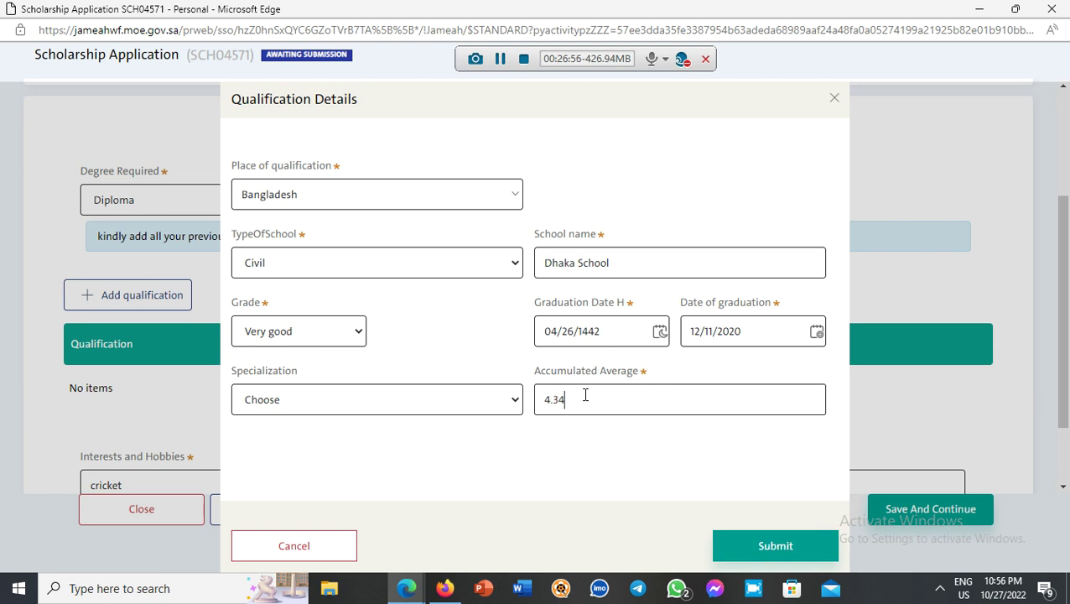
{"action": "left_click", "coordinate": [769, 557]}
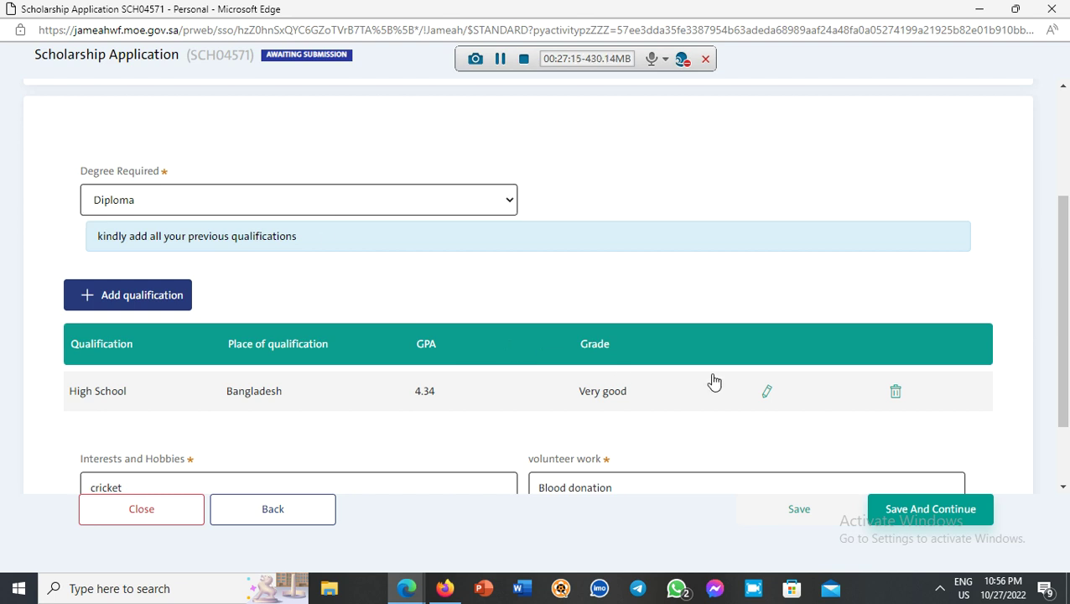
Review the Interests and Hobbies and volunteer work fields, and save the page to continue to Previous Grants Details.
{"action": "scroll", "coordinate": [746, 383], "scroll_direction": "down", "scroll_amount": 2}
{"action": "left_click_drag", "start_coordinate": [208, 362], "coordinate": [79, 374]}
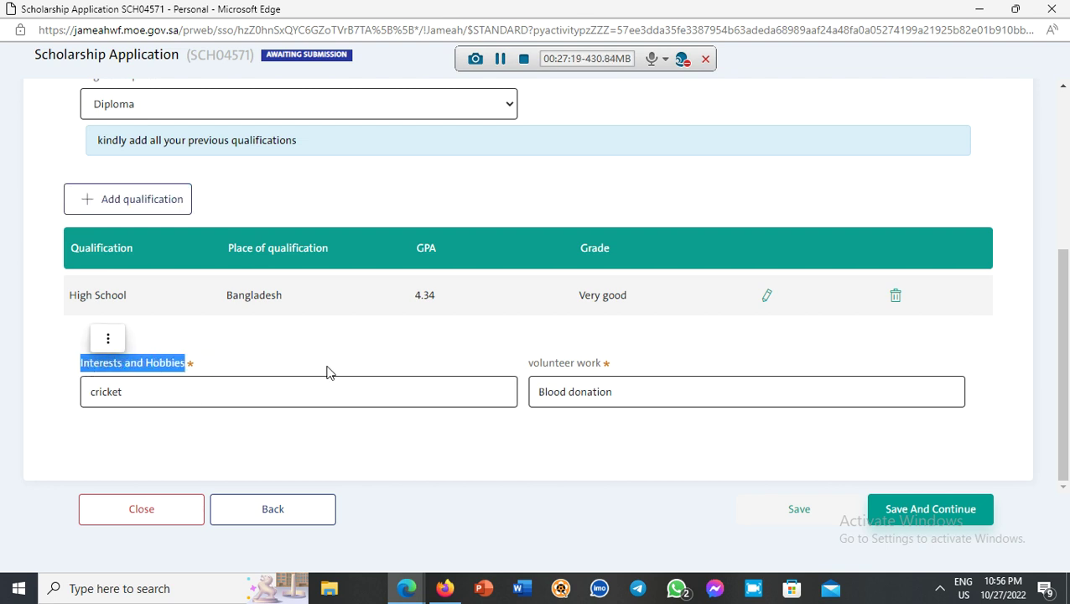
{"action": "left_click_drag", "start_coordinate": [609, 366], "coordinate": [527, 372]}
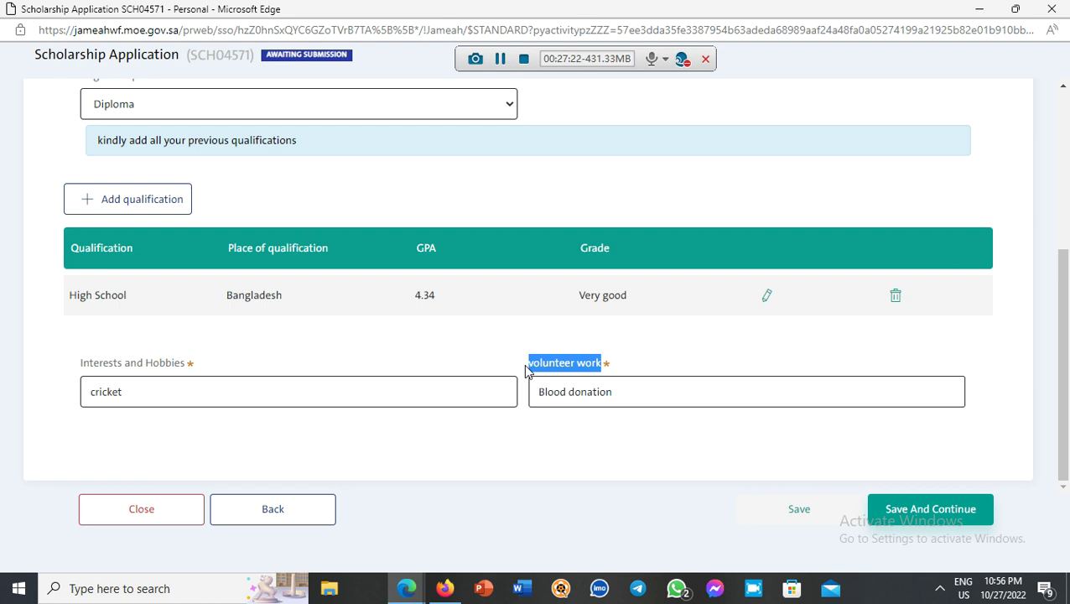
{"action": "left_click", "coordinate": [571, 426]}
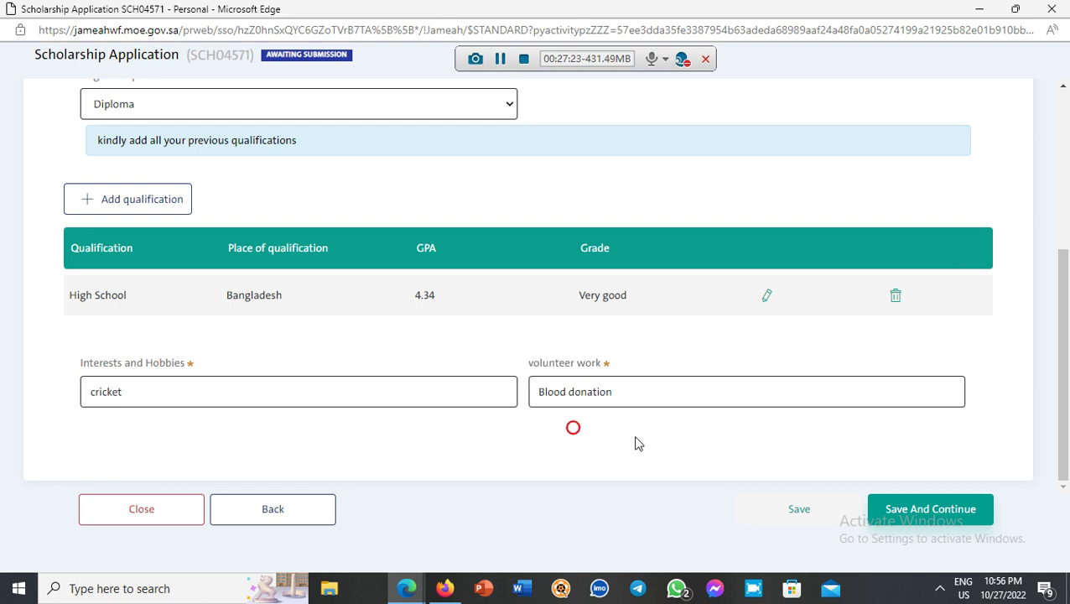
{"action": "left_click", "coordinate": [888, 517]}
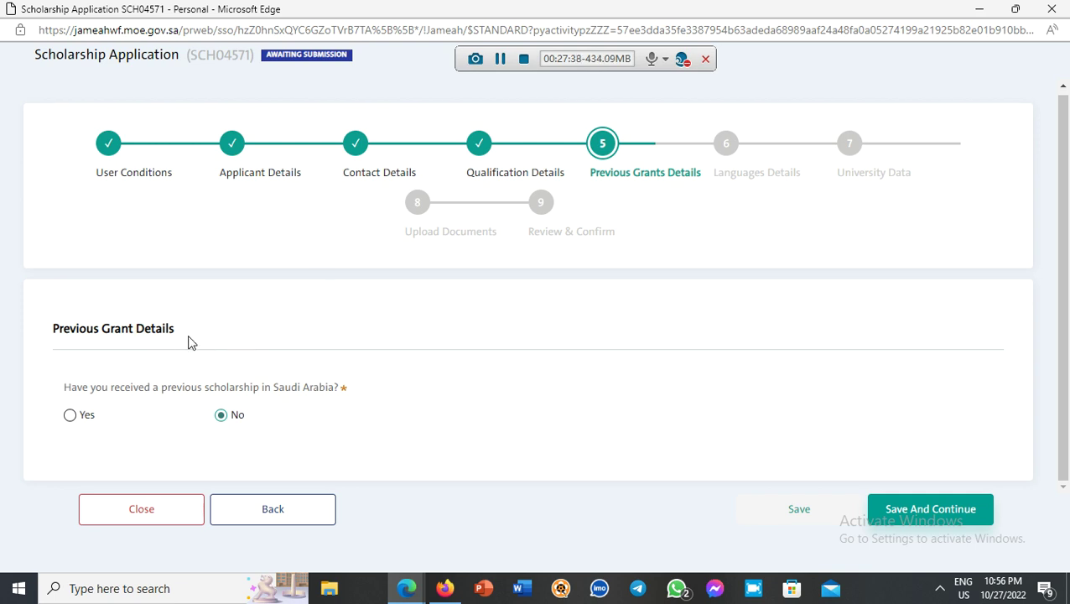
Answer Yes to having received a previous scholarship in Saudi Arabia and view the additional fields.
{"action": "double_click", "coordinate": [335, 391]}
{"action": "left_click_drag", "start_coordinate": [327, 391], "coordinate": [67, 380]}
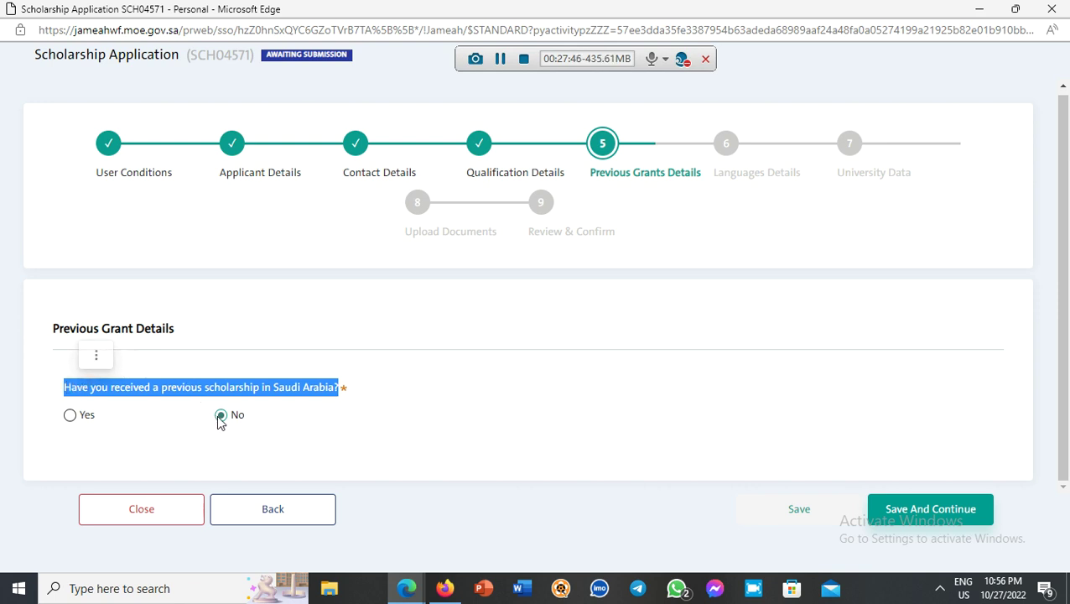
{"action": "left_click", "coordinate": [71, 415]}
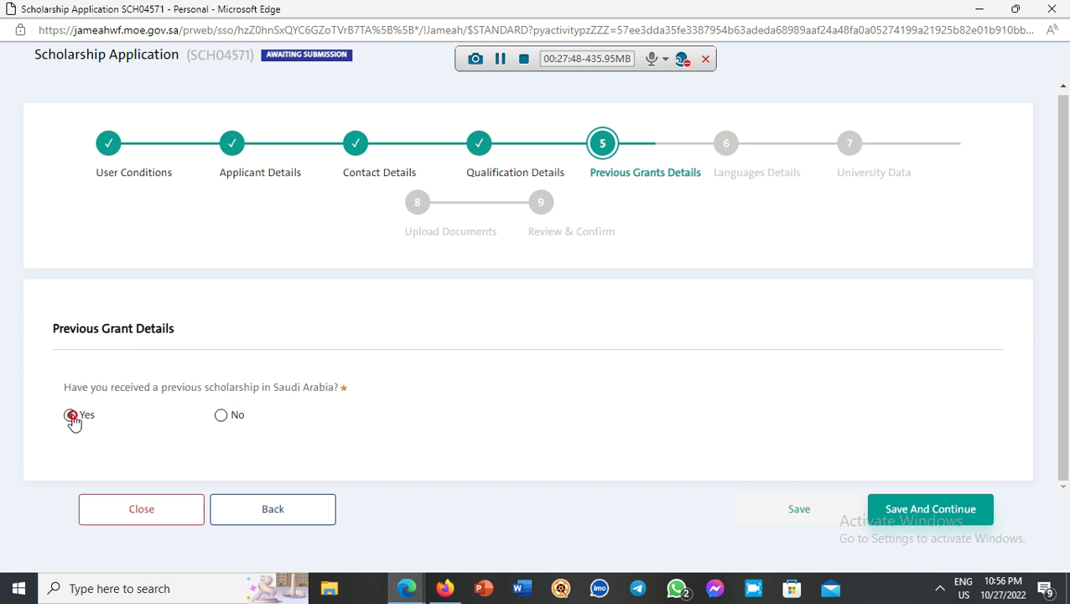
{"action": "scroll", "coordinate": [445, 351], "scroll_direction": "down", "scroll_amount": 1}
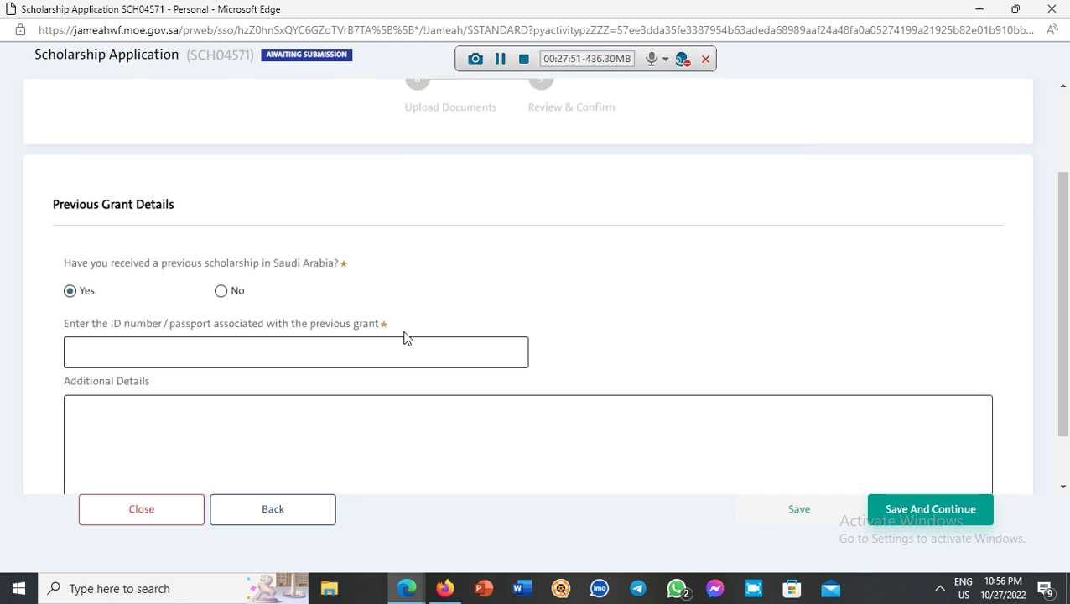
Check the additional previous-grant fields, answer No to having received a previous scholarship in Saudi Arabia, and save to continue to Languages Details.
{"action": "left_click_drag", "start_coordinate": [381, 327], "coordinate": [57, 320]}
{"action": "scroll", "coordinate": [143, 300], "scroll_direction": "down", "scroll_amount": 1}
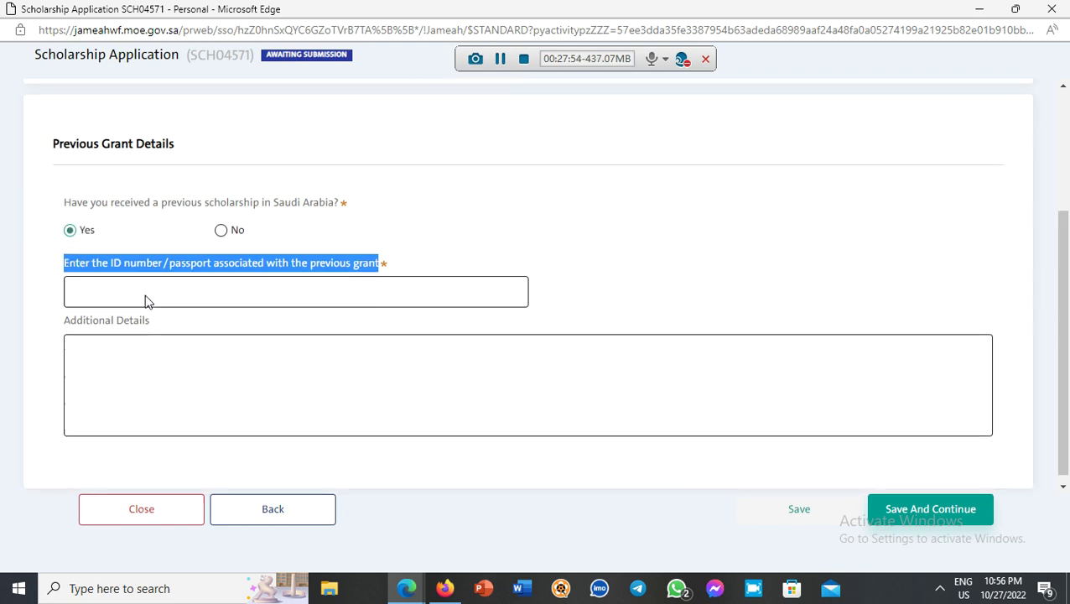
{"action": "left_click_drag", "start_coordinate": [151, 318], "coordinate": [68, 325]}
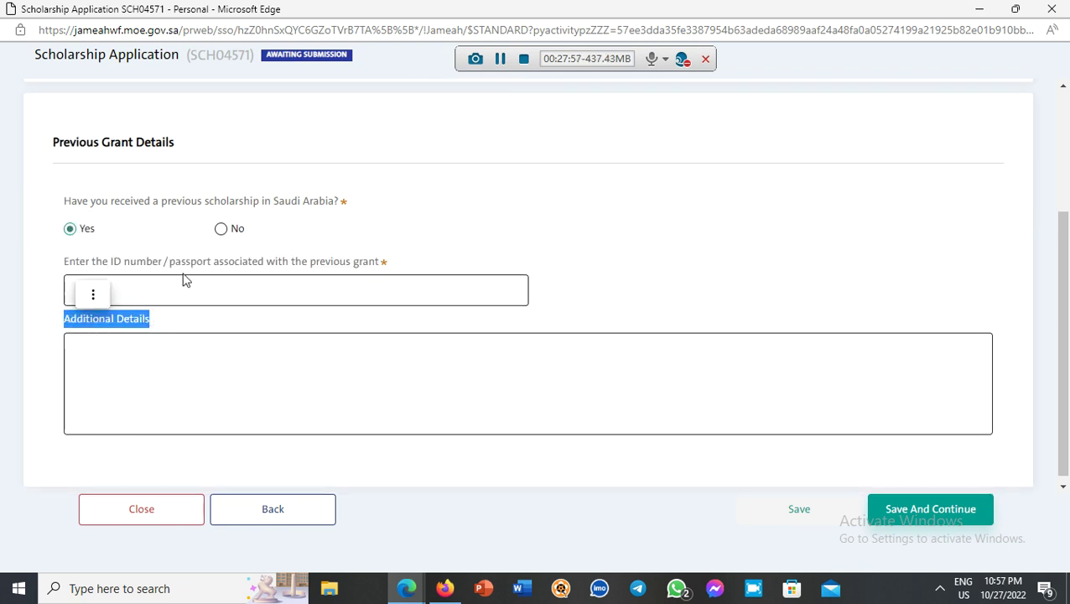
{"action": "left_click", "coordinate": [220, 229]}
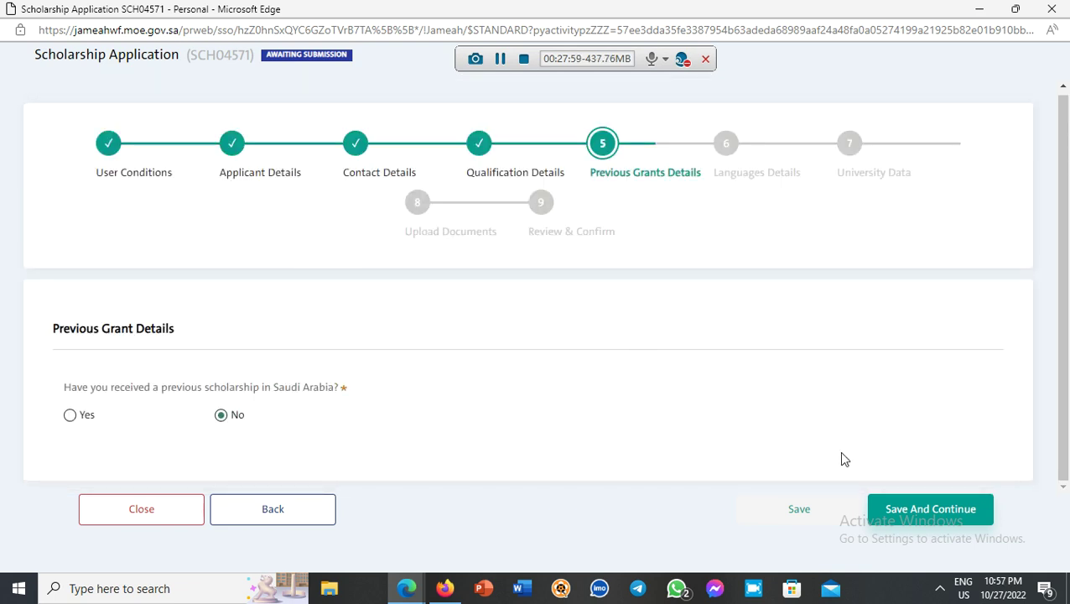
{"action": "left_click", "coordinate": [891, 520]}
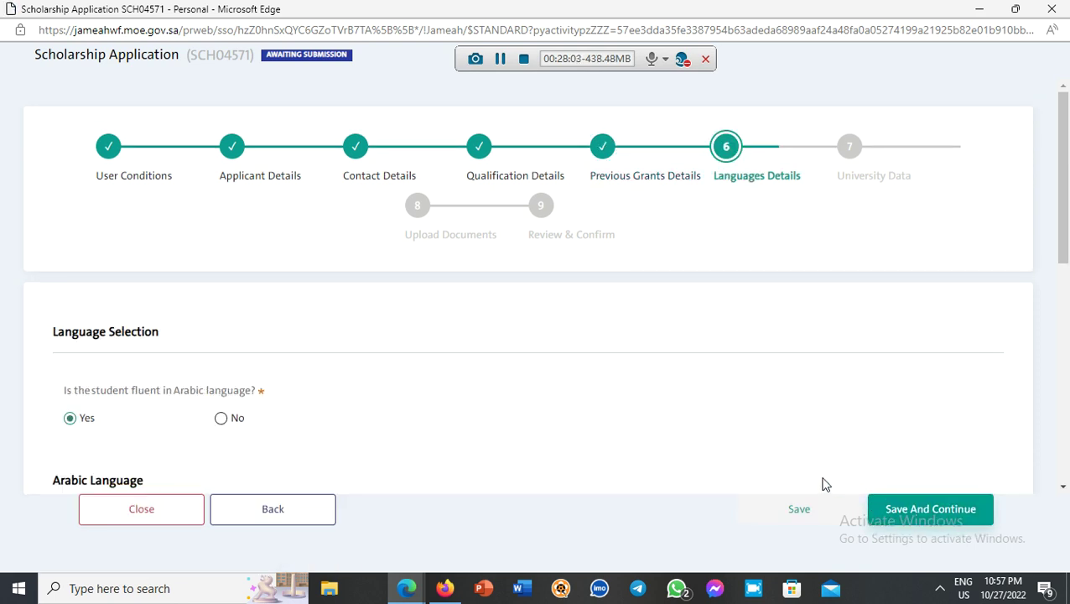
Answer No to the student being fluent in Arabic and try No before answering Yes to knowing any other language.
{"action": "scroll", "coordinate": [311, 250], "scroll_direction": "down", "scroll_amount": 1}
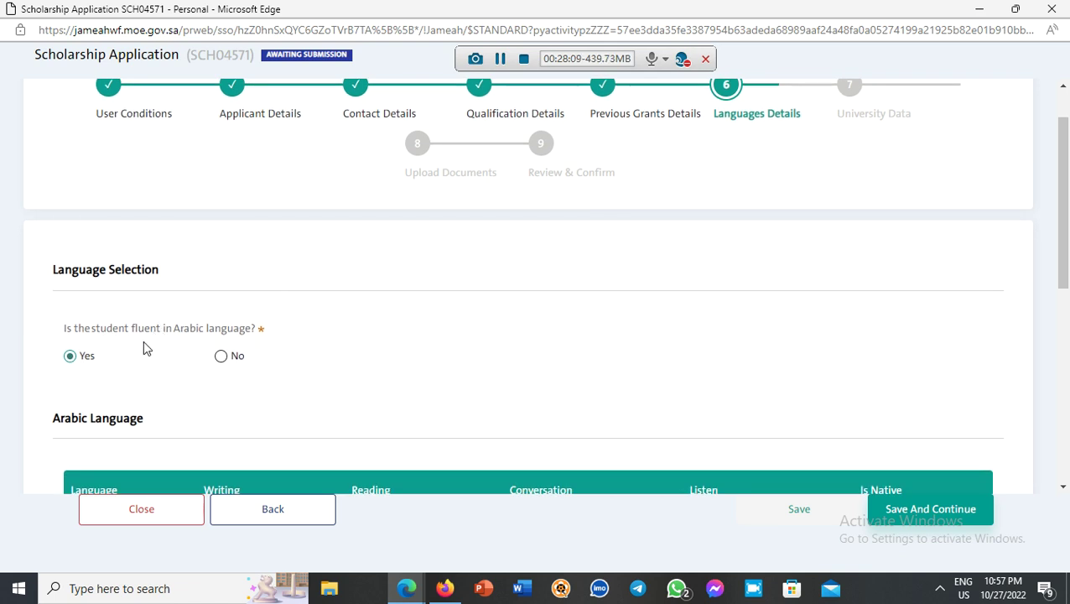
{"action": "left_click", "coordinate": [223, 359]}
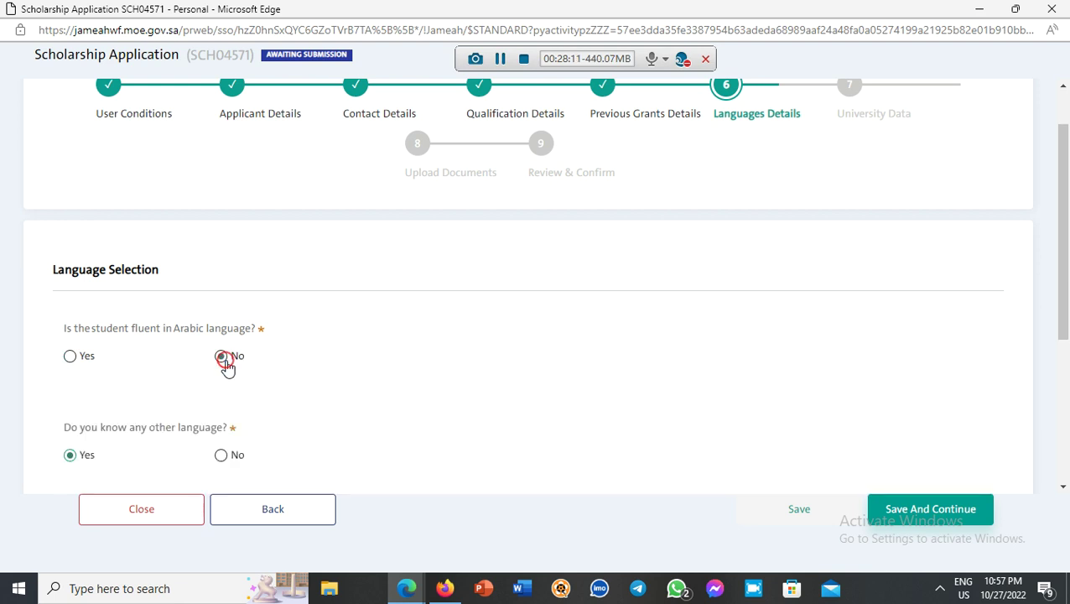
{"action": "scroll", "coordinate": [232, 366], "scroll_direction": "down", "scroll_amount": 1}
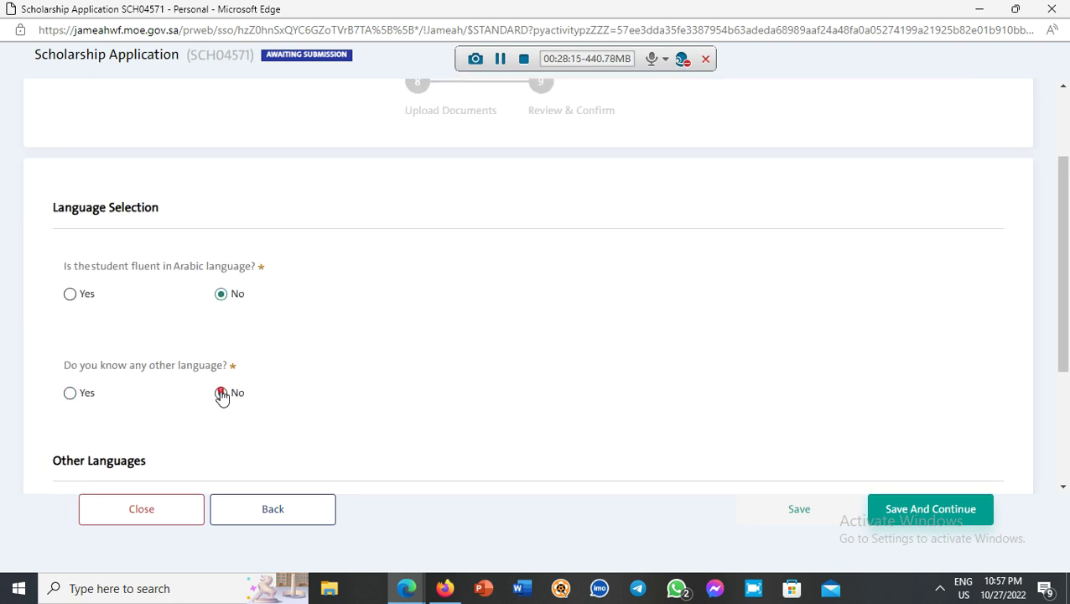
{"action": "left_click", "coordinate": [222, 394]}
{"action": "double_click", "coordinate": [70, 415]}
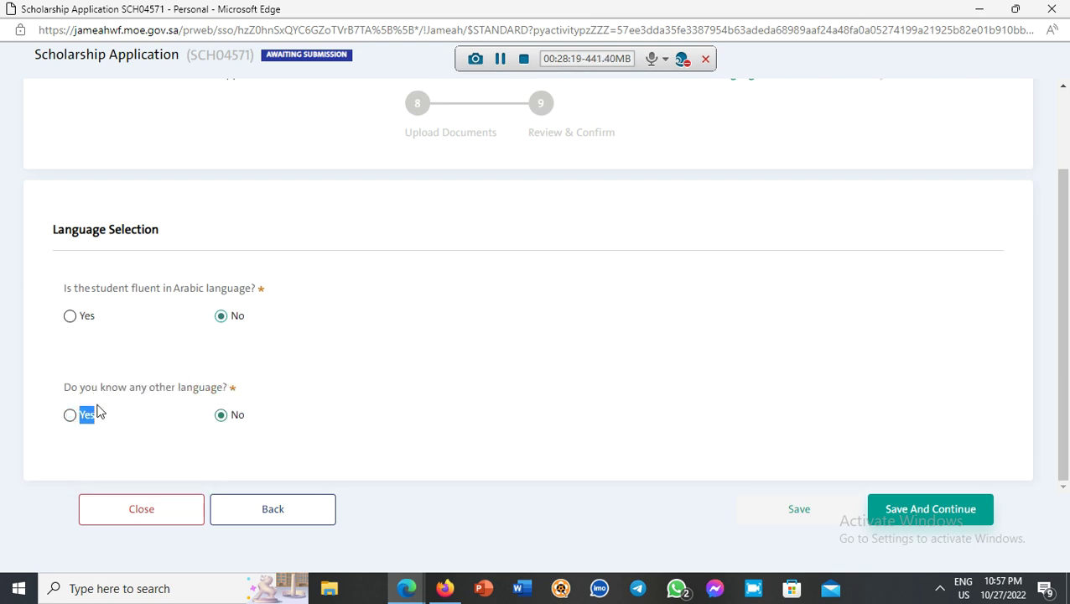
{"action": "left_click", "coordinate": [72, 415]}
{"action": "scroll", "coordinate": [141, 377], "scroll_direction": "down", "scroll_amount": 2}
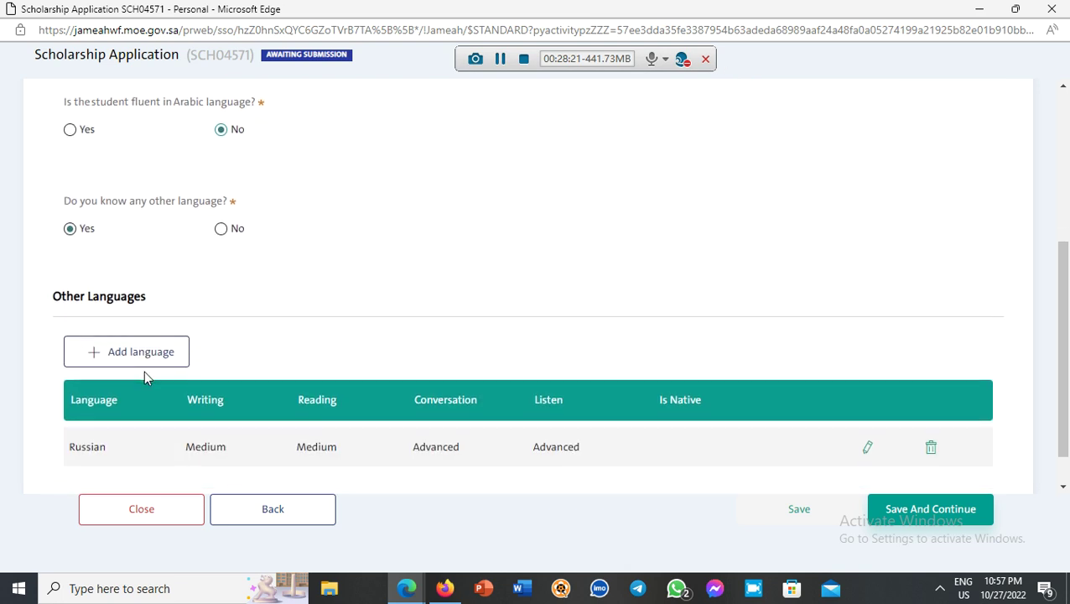
Start a new entry under Other Languages and choose English as the language.
{"action": "left_click", "coordinate": [139, 362]}
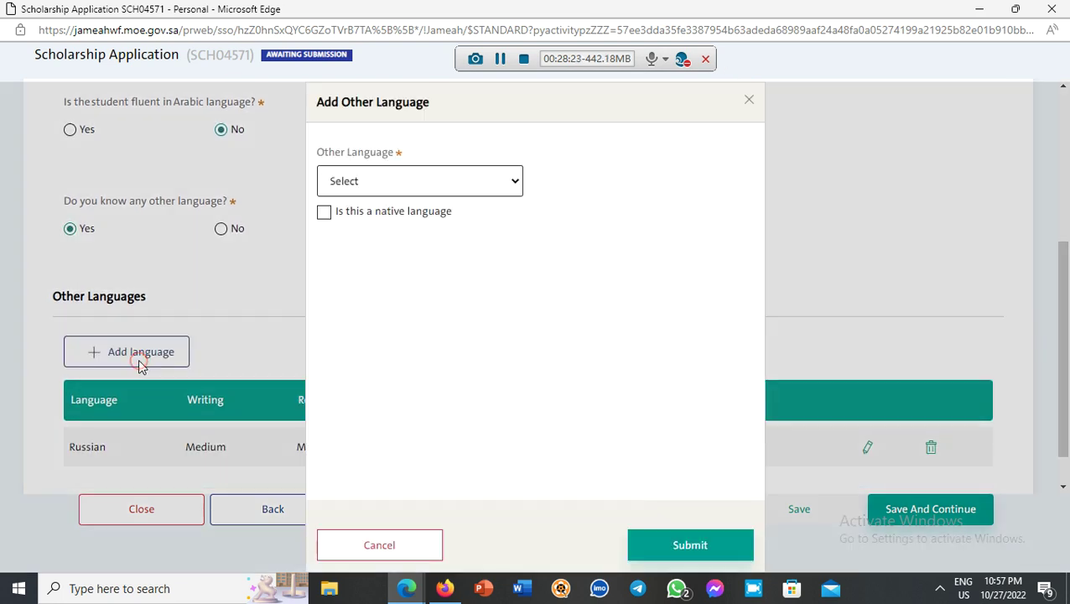
{"action": "left_click", "coordinate": [402, 179]}
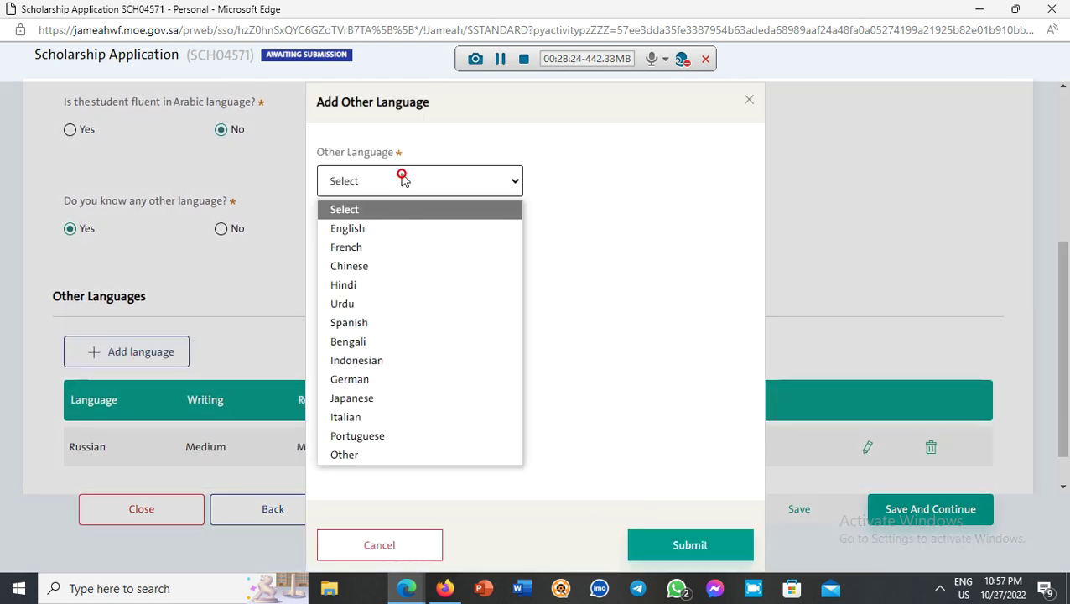
{"action": "left_click", "coordinate": [387, 229]}
{"action": "left_click", "coordinate": [401, 178]}
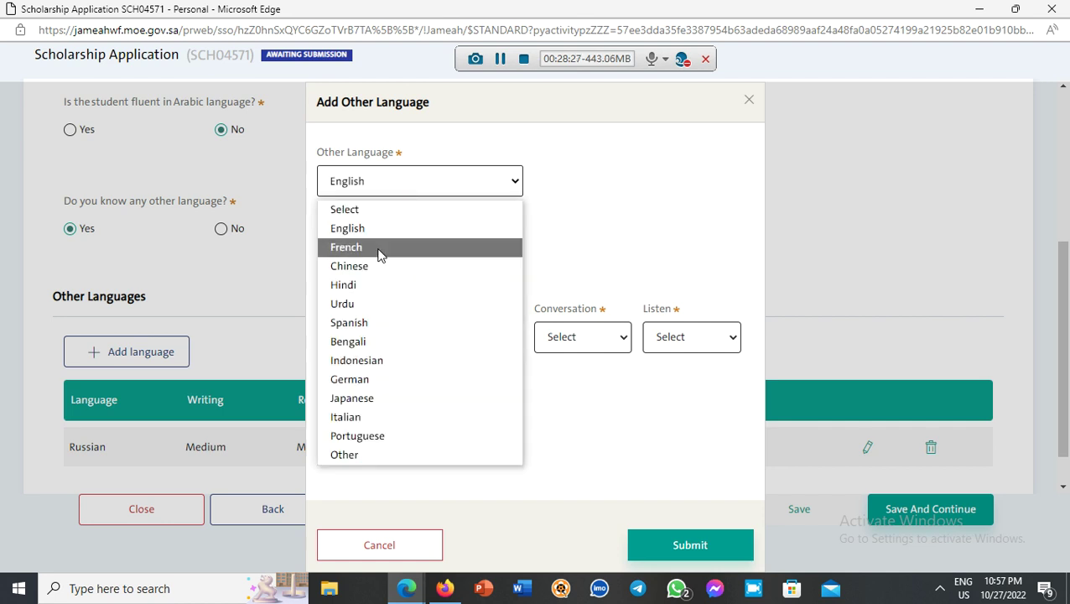
{"action": "left_click", "coordinate": [377, 248]}
{"action": "left_click", "coordinate": [401, 178]}
{"action": "left_click", "coordinate": [379, 245]}
{"action": "left_click", "coordinate": [379, 234]}
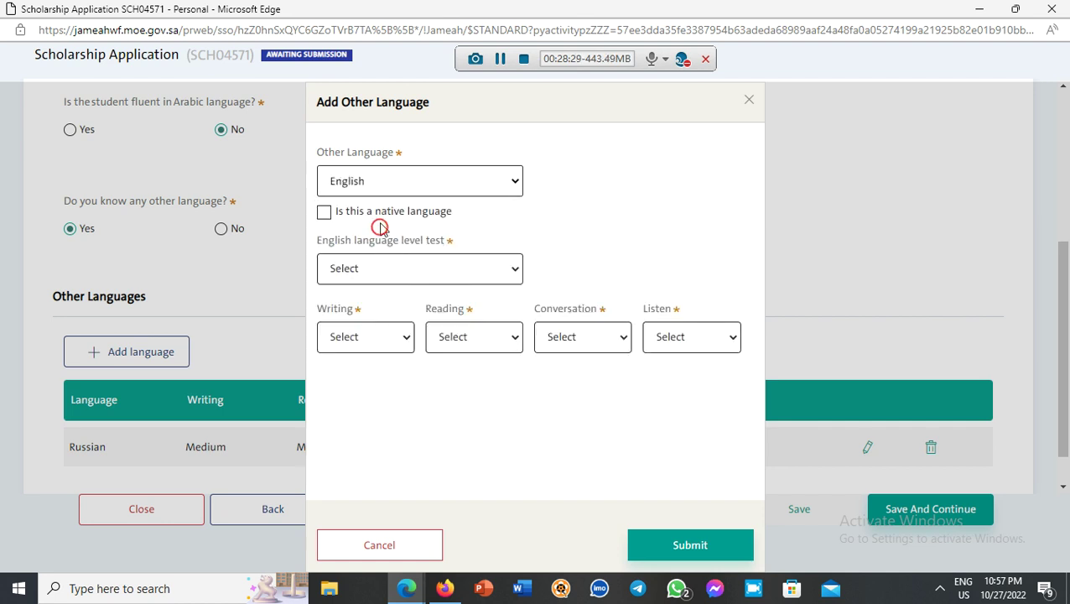
Leave the native language option unchecked for English and choose Other as the English language level test.
{"action": "left_click", "coordinate": [328, 215]}
{"action": "left_click", "coordinate": [328, 215]}
{"action": "left_click", "coordinate": [351, 268]}
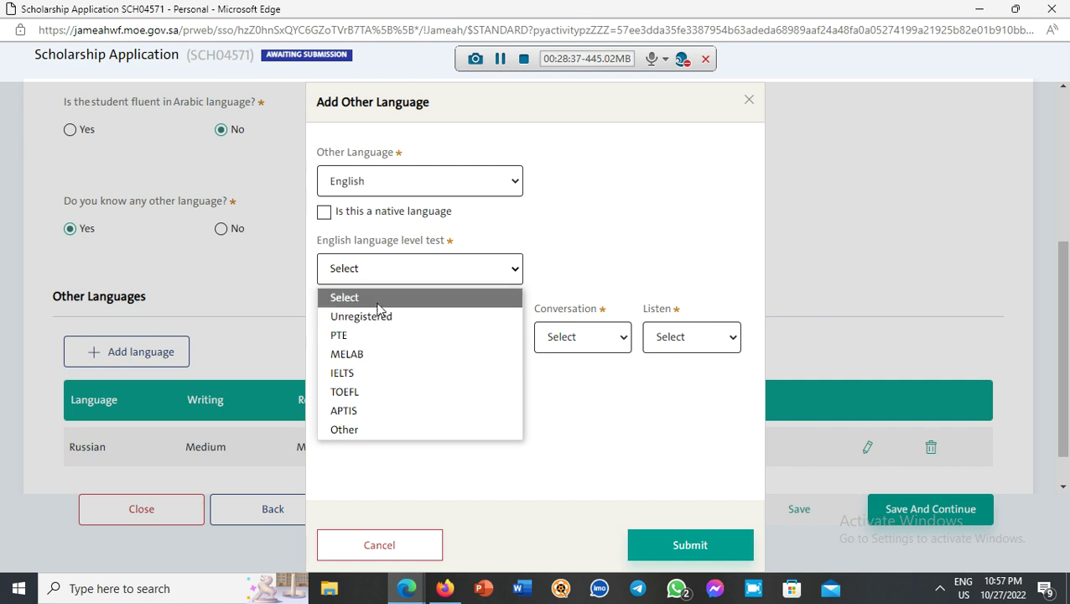
{"action": "left_click", "coordinate": [366, 430]}
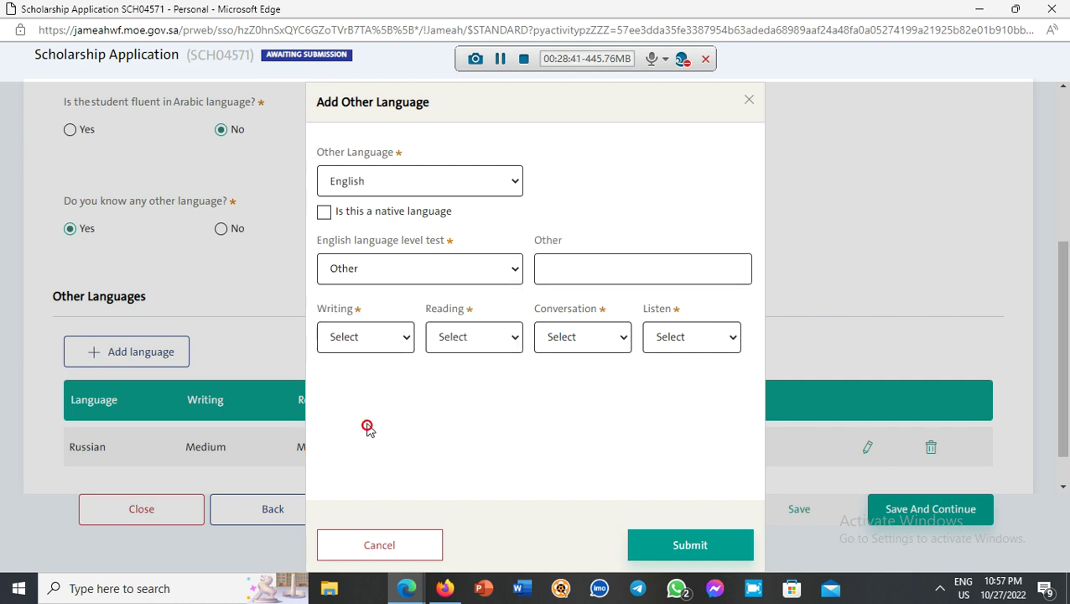
Set English Writing to Medium, Reading to Beginner, Conversation and Listen to Medium, and discard the language entry.
{"action": "left_click", "coordinate": [359, 336]}
{"action": "left_click", "coordinate": [366, 396]}
{"action": "left_click", "coordinate": [457, 337]}
{"action": "left_click", "coordinate": [465, 390]}
{"action": "left_click", "coordinate": [573, 336]}
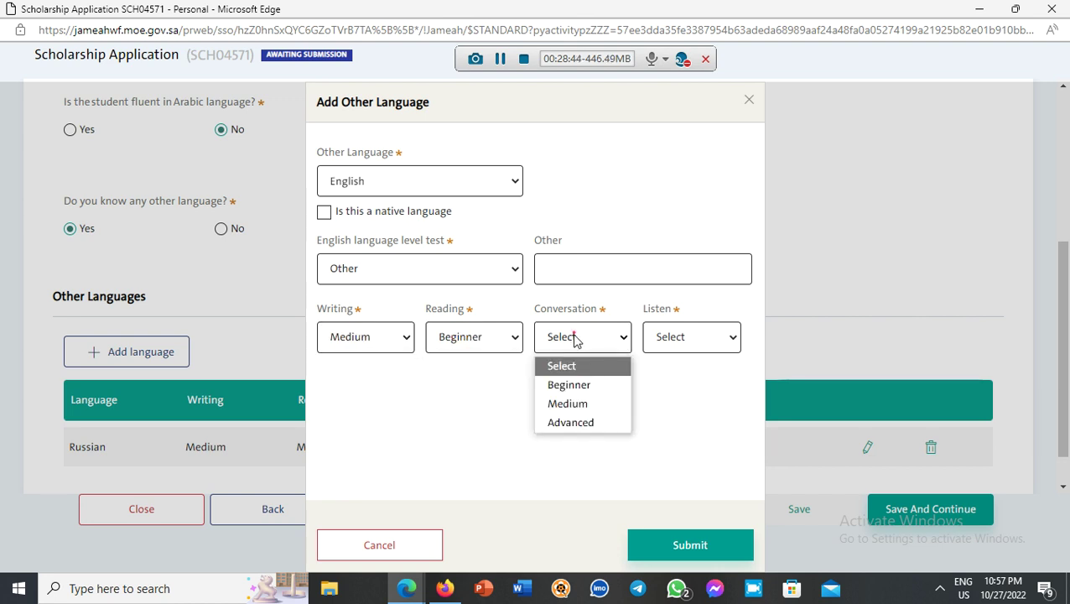
{"action": "left_click", "coordinate": [582, 404]}
{"action": "left_click", "coordinate": [682, 337]}
{"action": "left_click", "coordinate": [676, 403]}
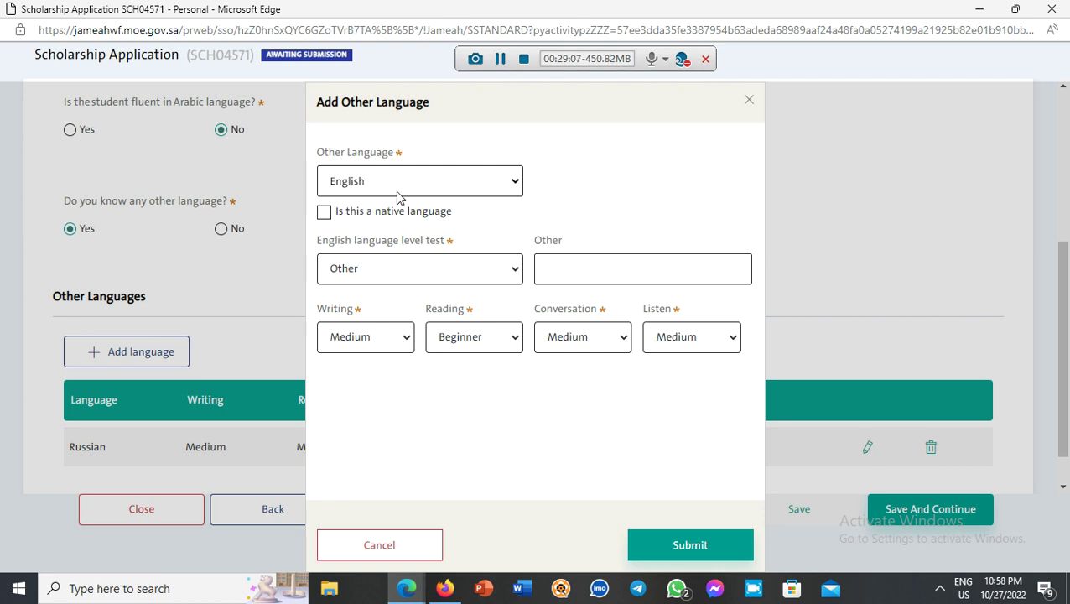
{"action": "left_click", "coordinate": [234, 321]}
{"action": "left_click", "coordinate": [409, 546]}
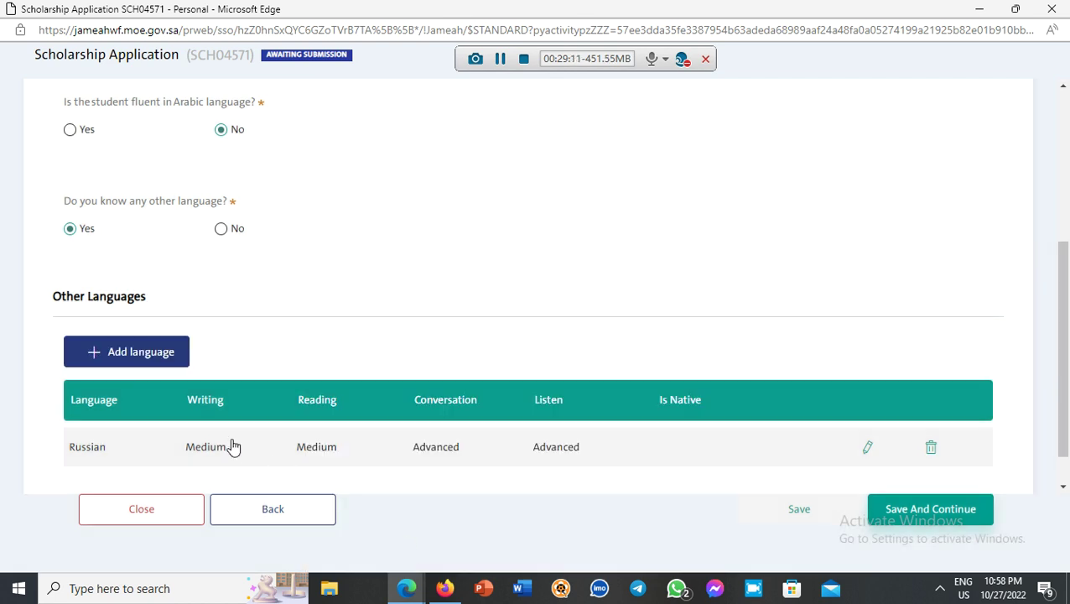
Look through the languages offered for a new Other Languages entry and close it without adding one.
{"action": "left_click", "coordinate": [152, 355]}
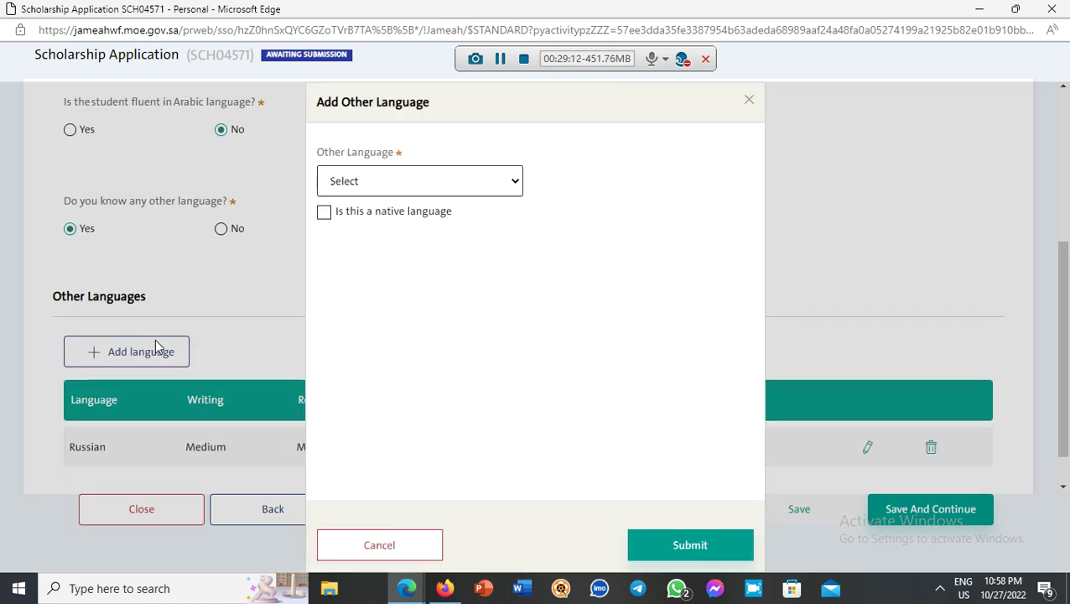
{"action": "left_click", "coordinate": [373, 176]}
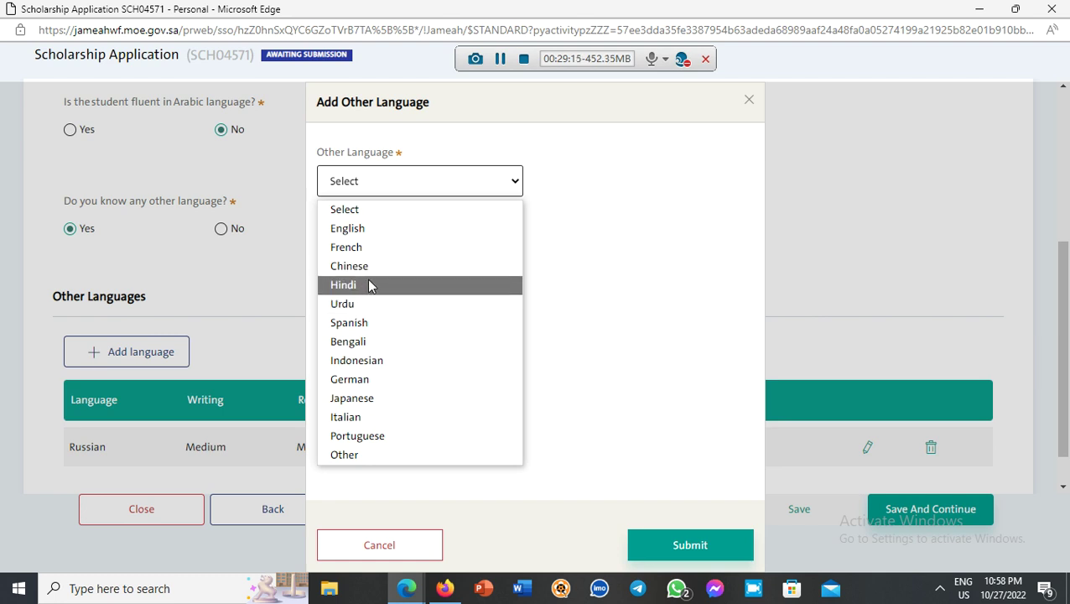
{"action": "left_click", "coordinate": [749, 100]}
Answer Yes to Arabic fluency and set Arabic Writing to Beginner and Reading, Conversation and Listen to Medium.
{"action": "scroll", "coordinate": [234, 247], "scroll_direction": "up", "scroll_amount": 1}
{"action": "scroll", "coordinate": [209, 248], "scroll_direction": "up", "scroll_amount": 1}
{"action": "left_click", "coordinate": [71, 192]}
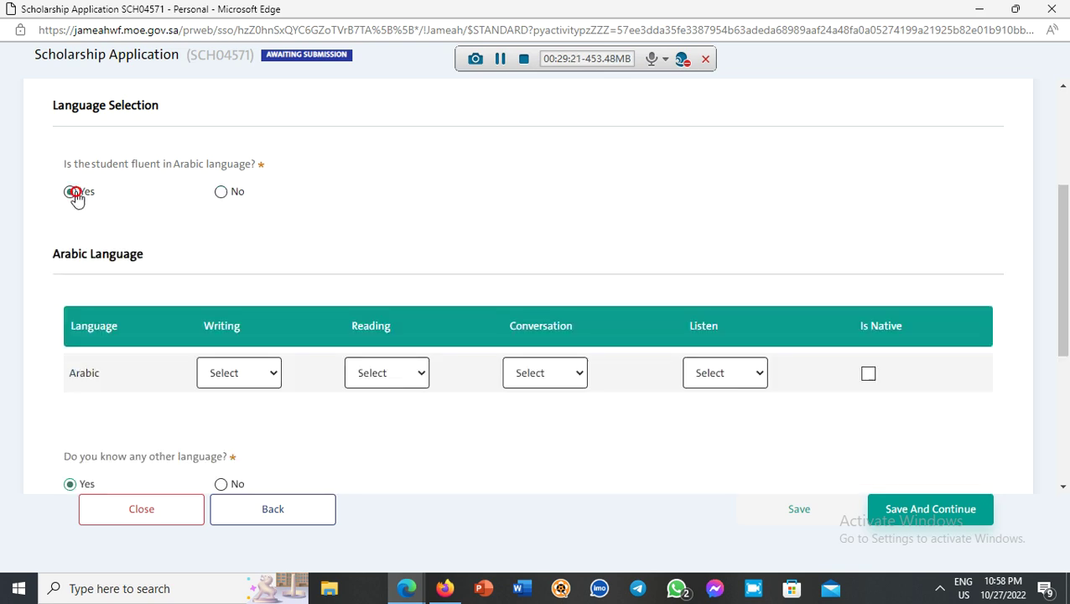
{"action": "left_click", "coordinate": [239, 375]}
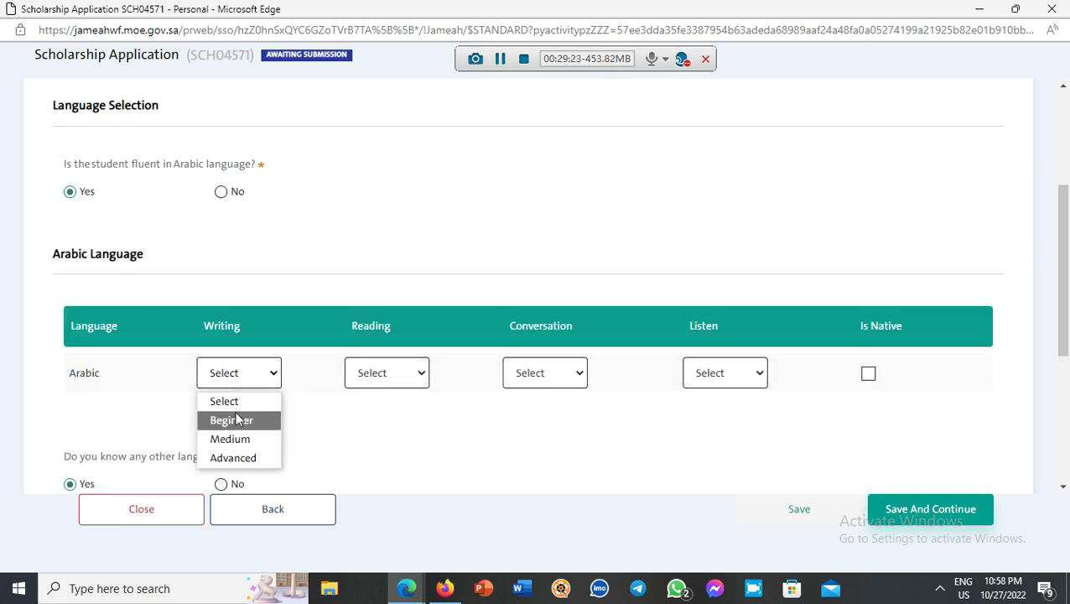
{"action": "left_click", "coordinate": [236, 417]}
{"action": "left_click", "coordinate": [359, 372]}
{"action": "left_click", "coordinate": [377, 436]}
{"action": "left_click", "coordinate": [562, 376]}
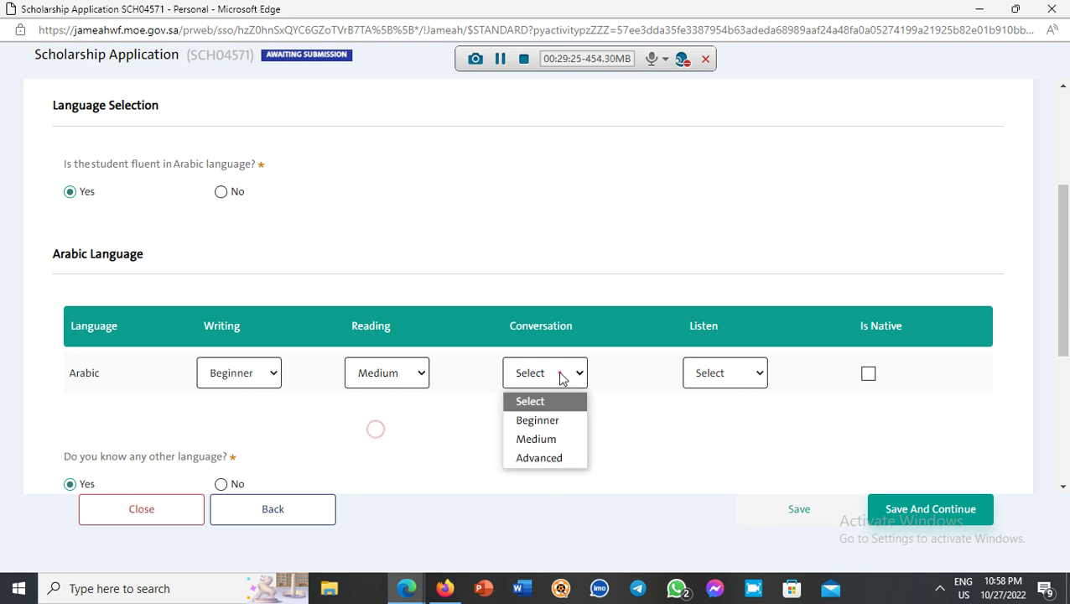
{"action": "left_click", "coordinate": [557, 440]}
{"action": "left_click", "coordinate": [709, 373]}
{"action": "left_click", "coordinate": [707, 440]}
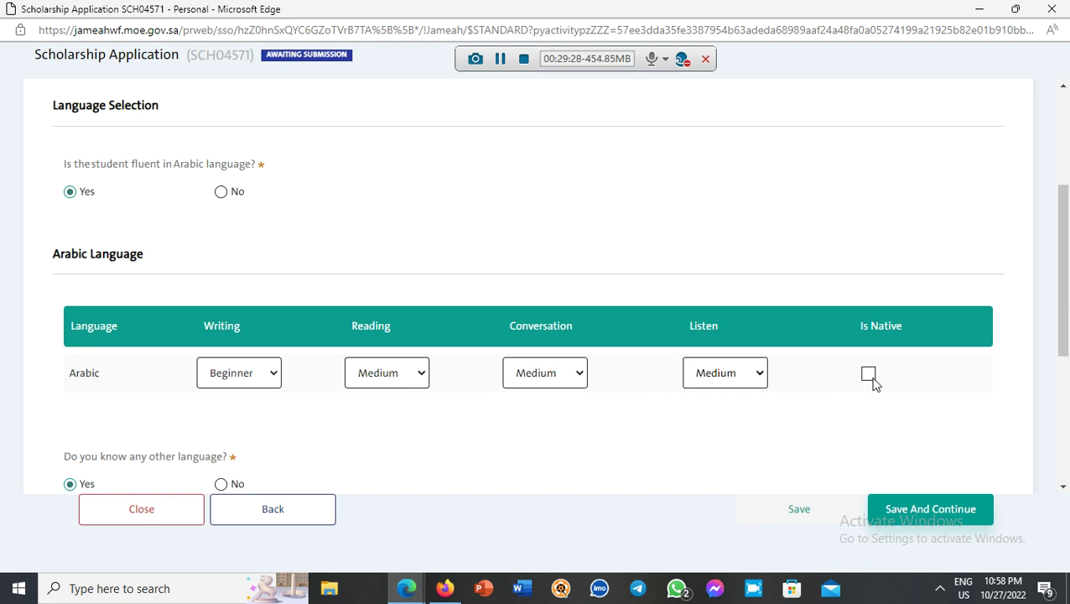
Answer No to the student being fluent in Arabic and save the page to continue to University Data.
{"action": "scroll", "coordinate": [536, 415], "scroll_direction": "down", "scroll_amount": 2}
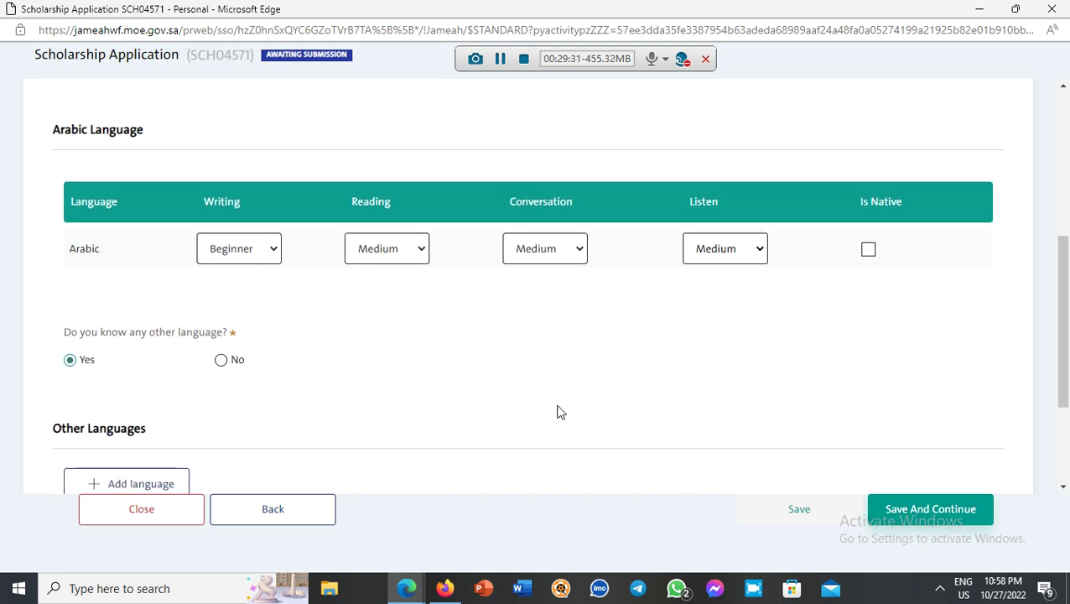
{"action": "scroll", "coordinate": [587, 411], "scroll_direction": "down", "scroll_amount": 1}
{"action": "scroll", "coordinate": [752, 453], "scroll_direction": "down", "scroll_amount": 2}
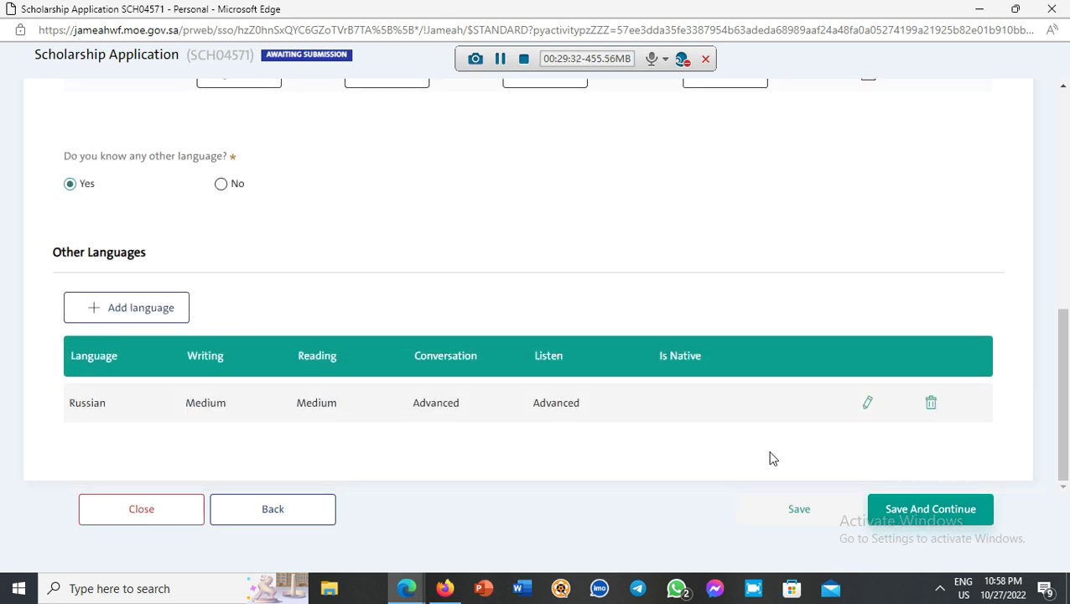
{"action": "scroll", "coordinate": [406, 342], "scroll_direction": "up", "scroll_amount": 6}
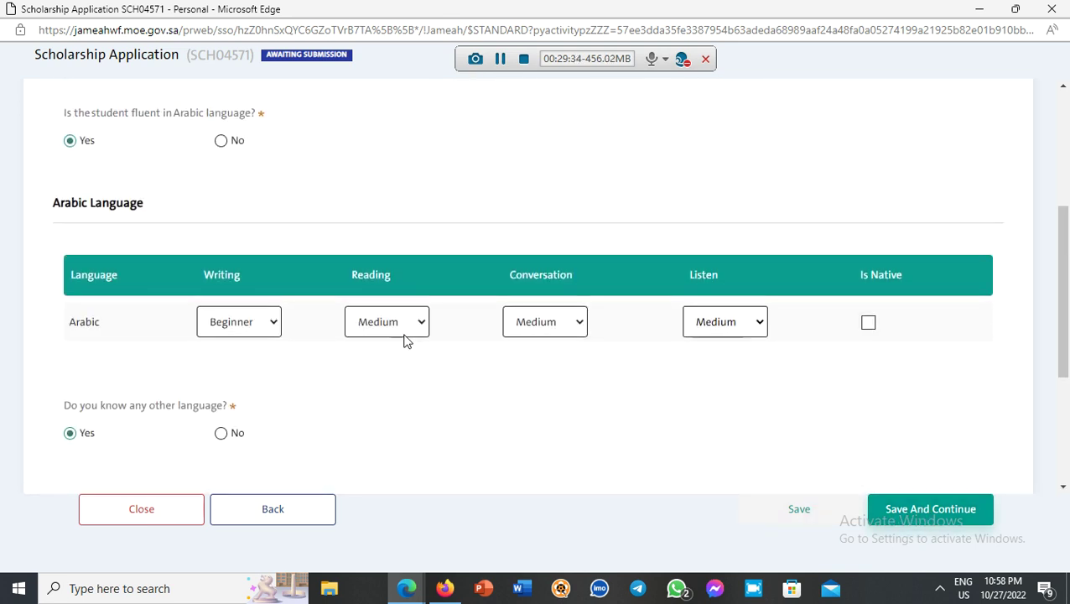
{"action": "left_click", "coordinate": [228, 271]}
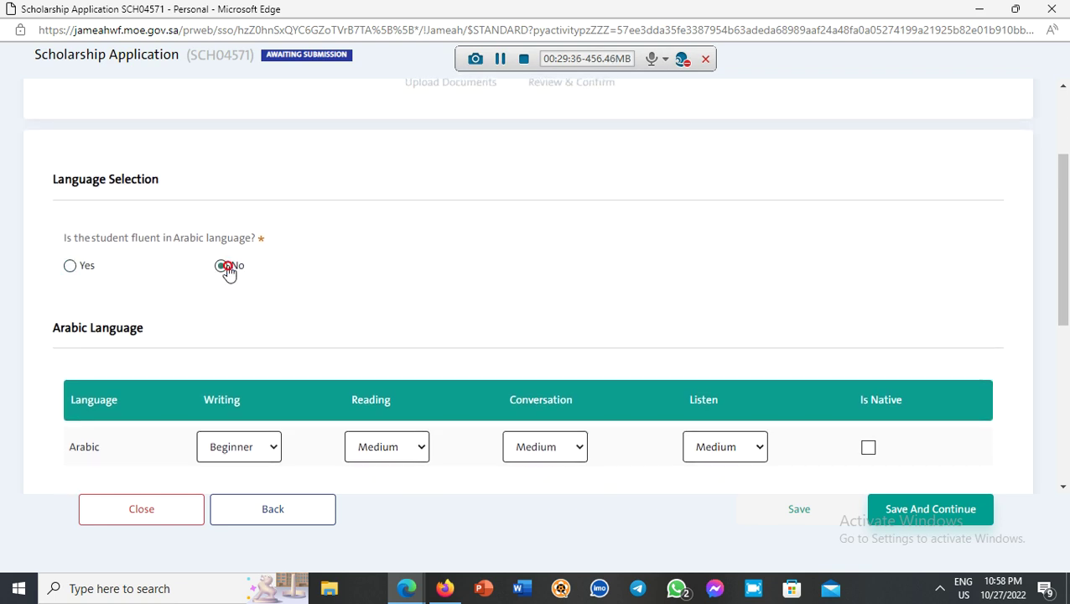
{"action": "scroll", "coordinate": [228, 270], "scroll_direction": "down", "scroll_amount": 3}
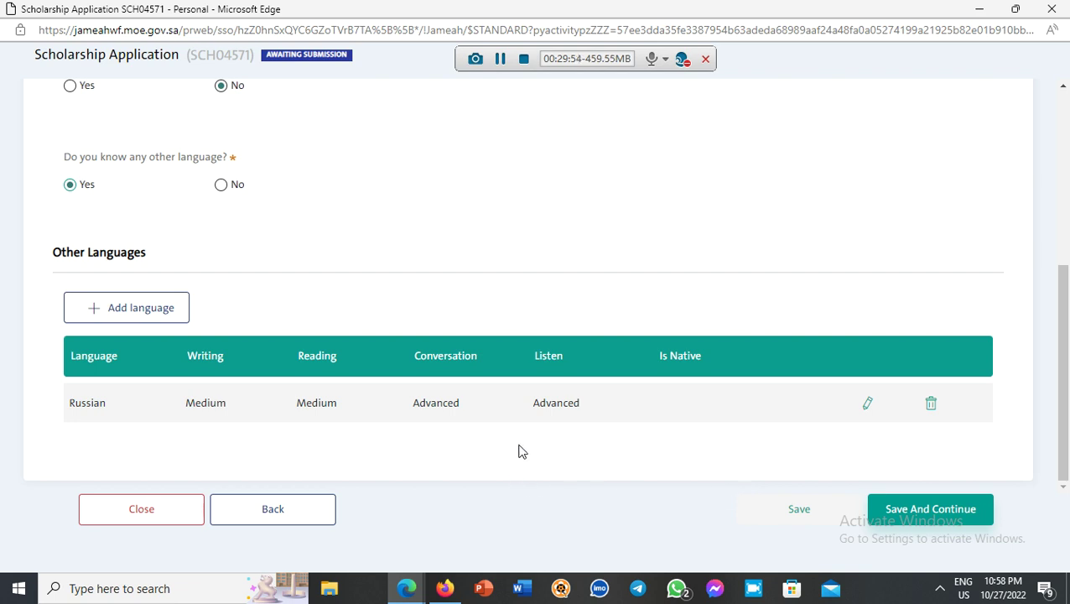
{"action": "left_click", "coordinate": [927, 512]}
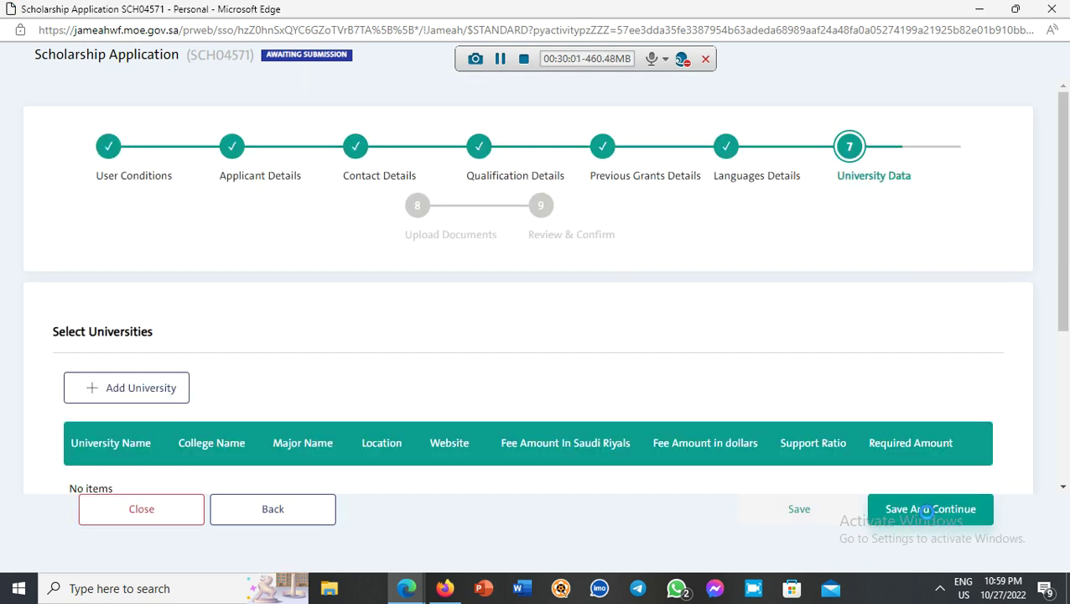
Start a new university entry on the University Data page and choose Taif University.
{"action": "scroll", "coordinate": [397, 288], "scroll_direction": "down", "scroll_amount": 2}
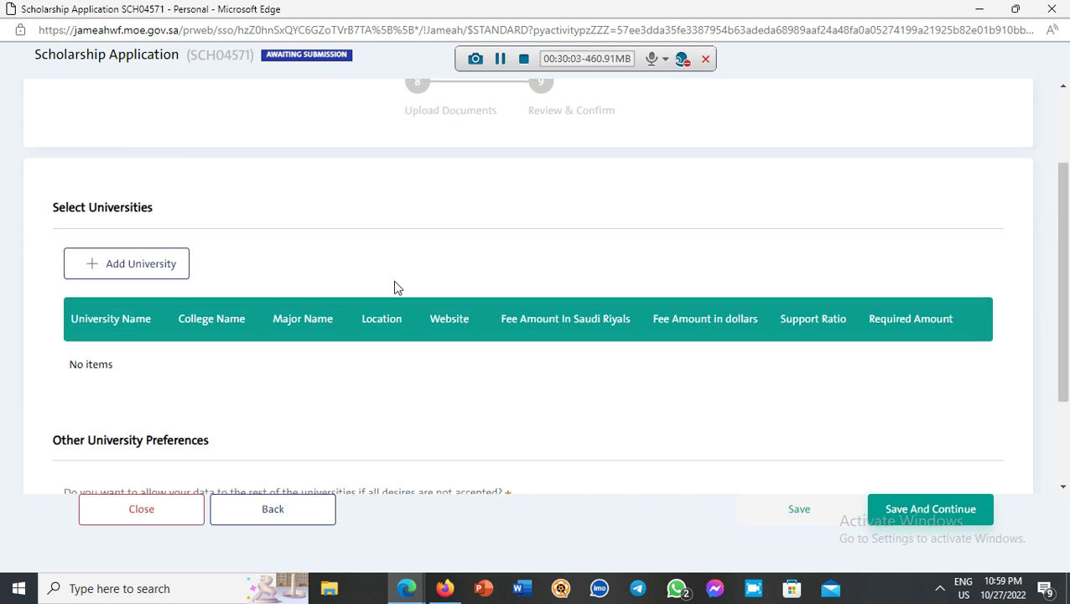
{"action": "scroll", "coordinate": [394, 287], "scroll_direction": "down", "scroll_amount": 3}
{"action": "scroll", "coordinate": [394, 287], "scroll_direction": "up", "scroll_amount": 3}
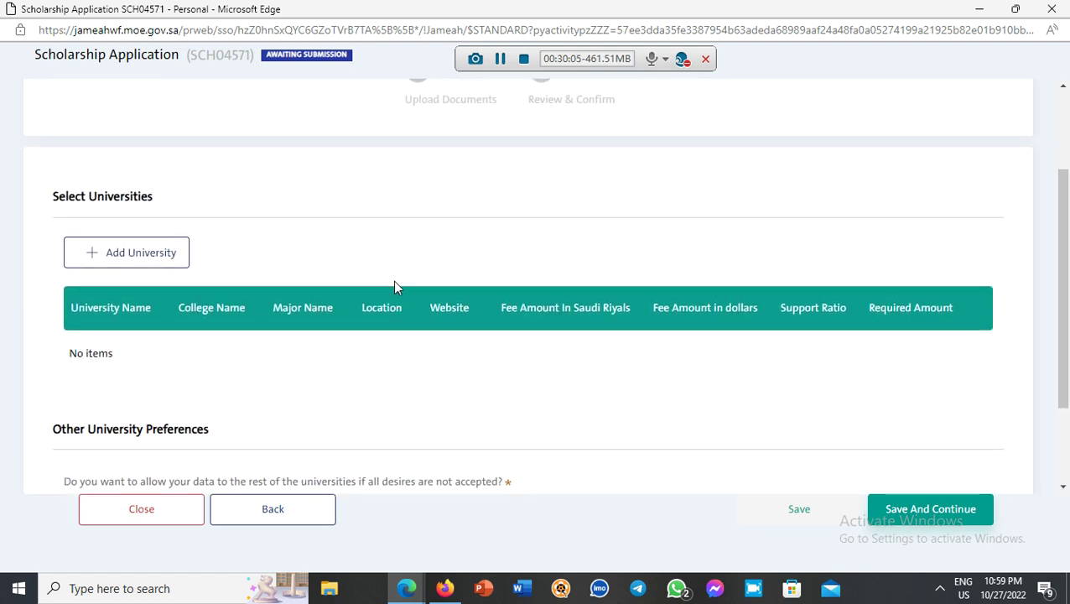
{"action": "scroll", "coordinate": [326, 286], "scroll_direction": "up", "scroll_amount": 1}
{"action": "scroll", "coordinate": [326, 286], "scroll_direction": "up", "scroll_amount": 1}
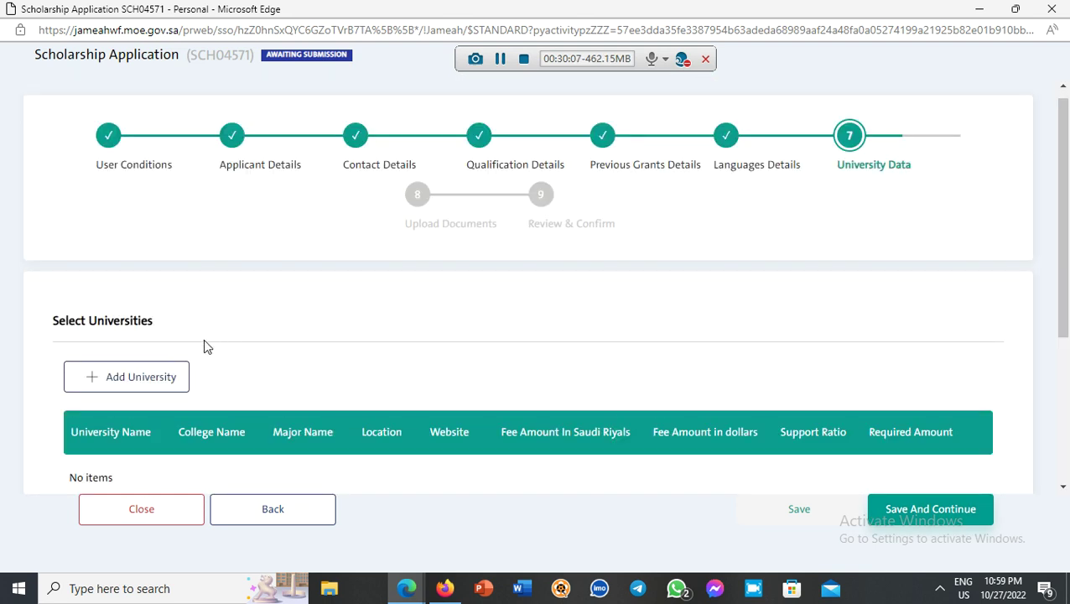
{"action": "left_click", "coordinate": [149, 378]}
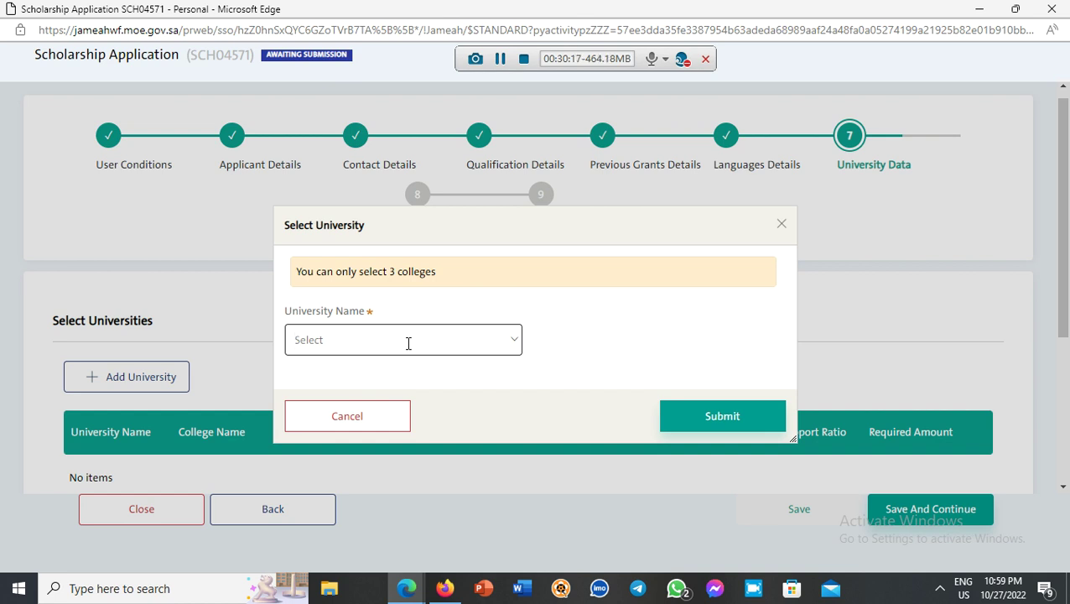
{"action": "left_click", "coordinate": [500, 340]}
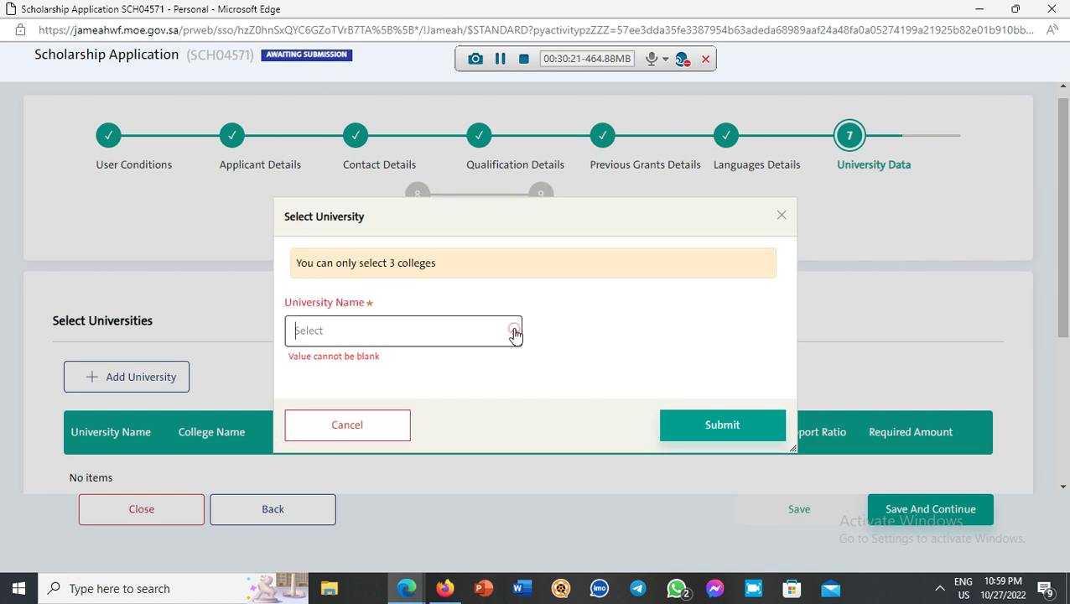
{"action": "left_click", "coordinate": [514, 333]}
{"action": "left_click", "coordinate": [431, 221]}
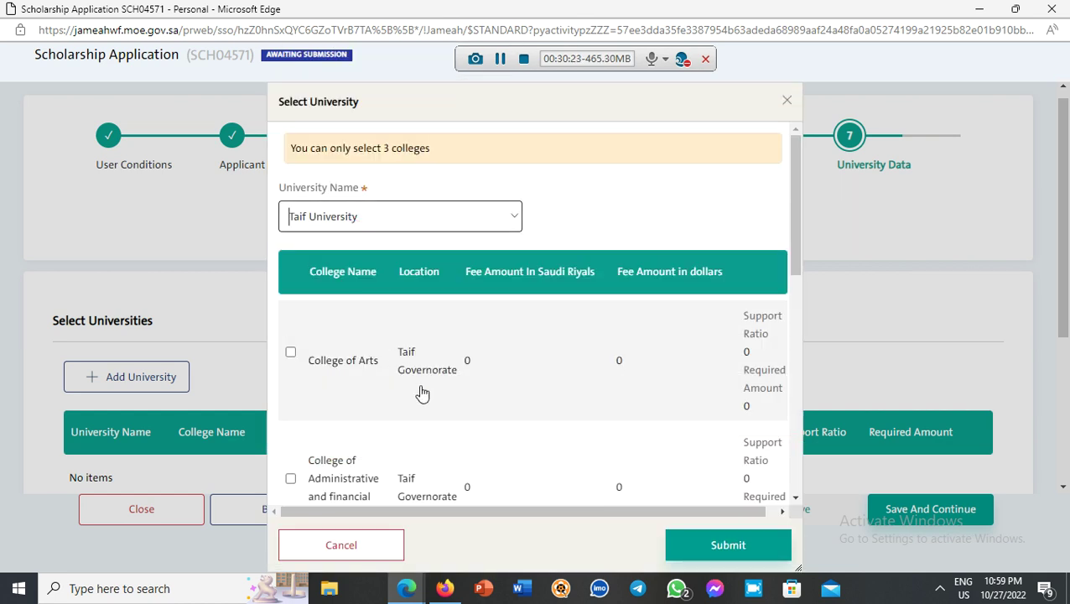
Select College of Arts and the Community Colleges in Taif Governorate and Al-Kharma Governorate, and submit the university entry.
{"action": "left_click", "coordinate": [290, 352]}
{"action": "scroll", "coordinate": [289, 358], "scroll_direction": "down", "scroll_amount": 2}
{"action": "left_click", "coordinate": [290, 428]}
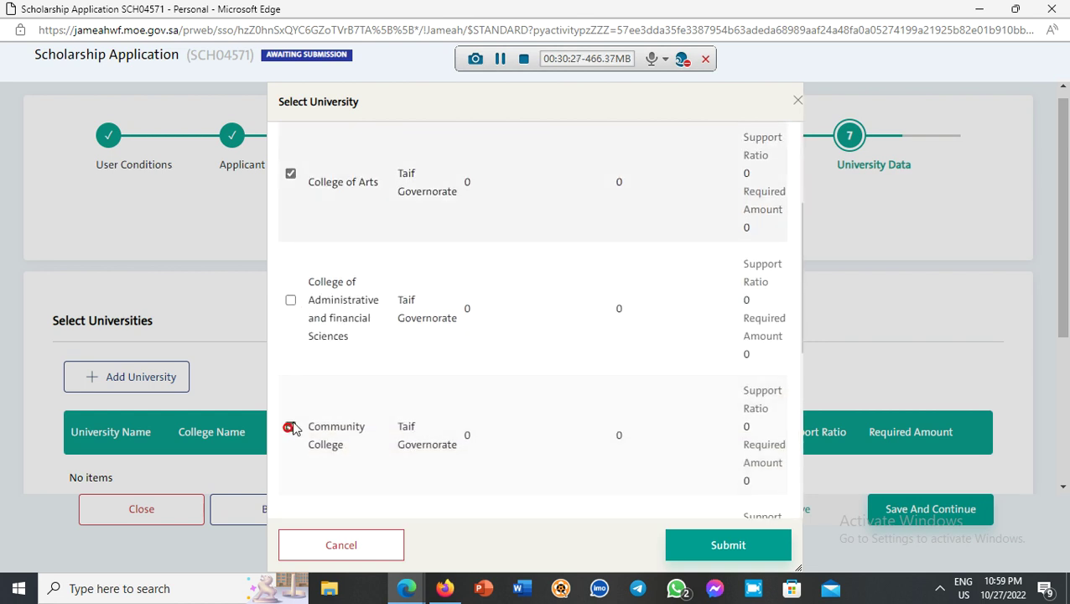
{"action": "scroll", "coordinate": [298, 424], "scroll_direction": "down", "scroll_amount": 2}
{"action": "left_click", "coordinate": [288, 376]}
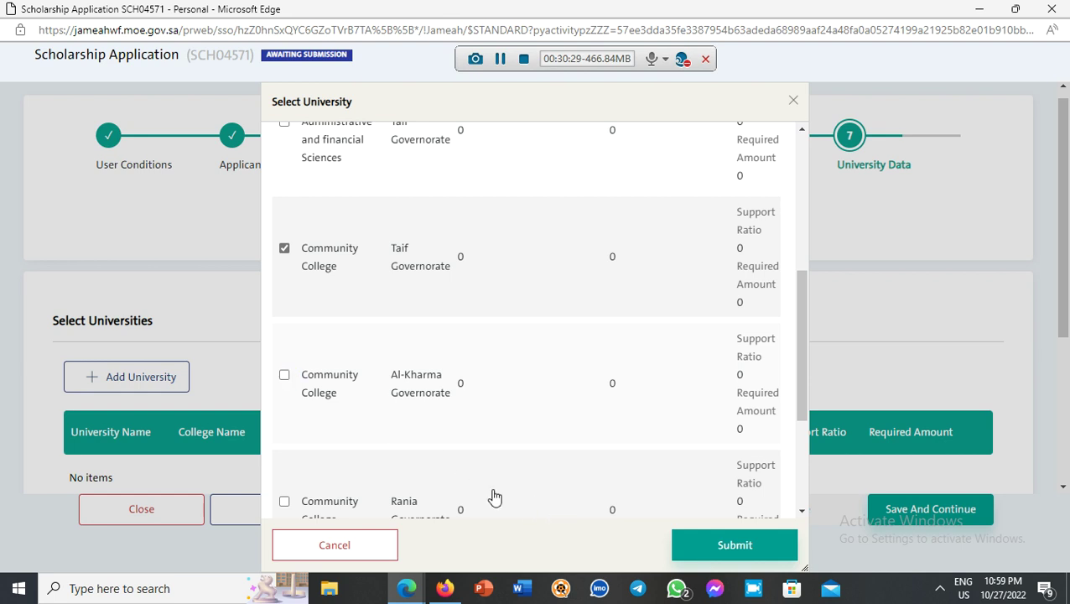
{"action": "left_click", "coordinate": [284, 376]}
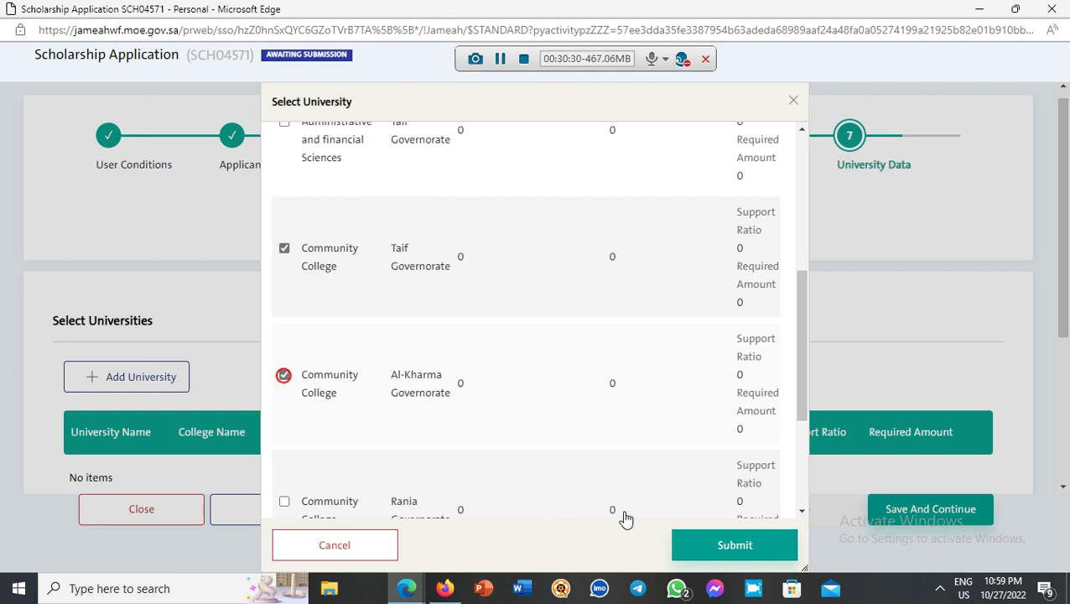
{"action": "left_click", "coordinate": [716, 547]}
Add Umm al-Qura University with its Community College and Institute for Teaching Arabic to Non-Native Speakers (Males).
{"action": "scroll", "coordinate": [220, 395], "scroll_direction": "down", "scroll_amount": 2}
{"action": "scroll", "coordinate": [220, 394], "scroll_direction": "down", "scroll_amount": 3}
{"action": "scroll", "coordinate": [208, 347], "scroll_direction": "up", "scroll_amount": 2}
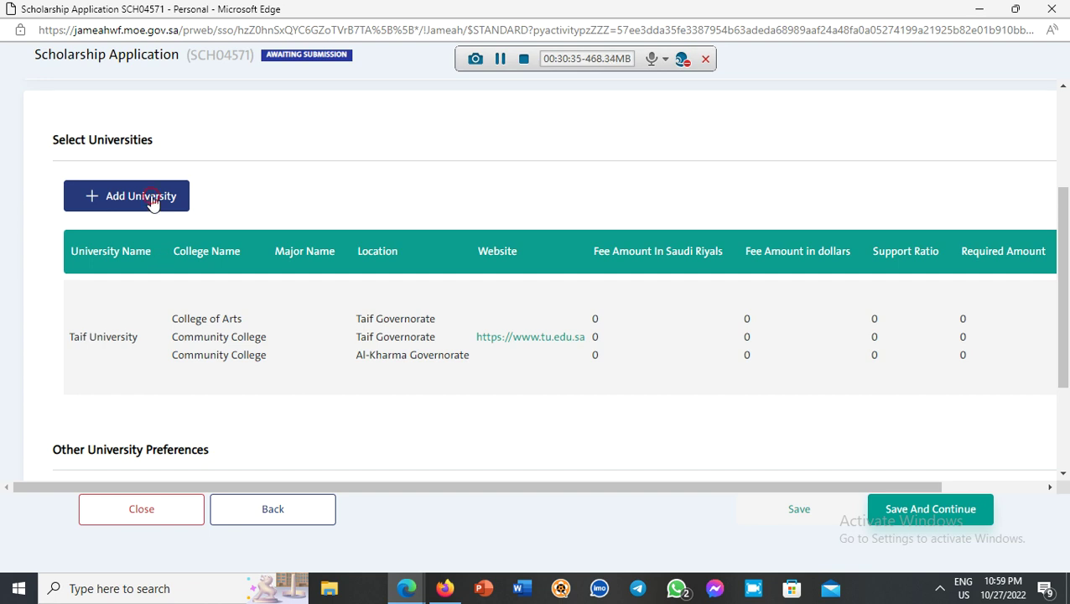
{"action": "left_click", "coordinate": [141, 195]}
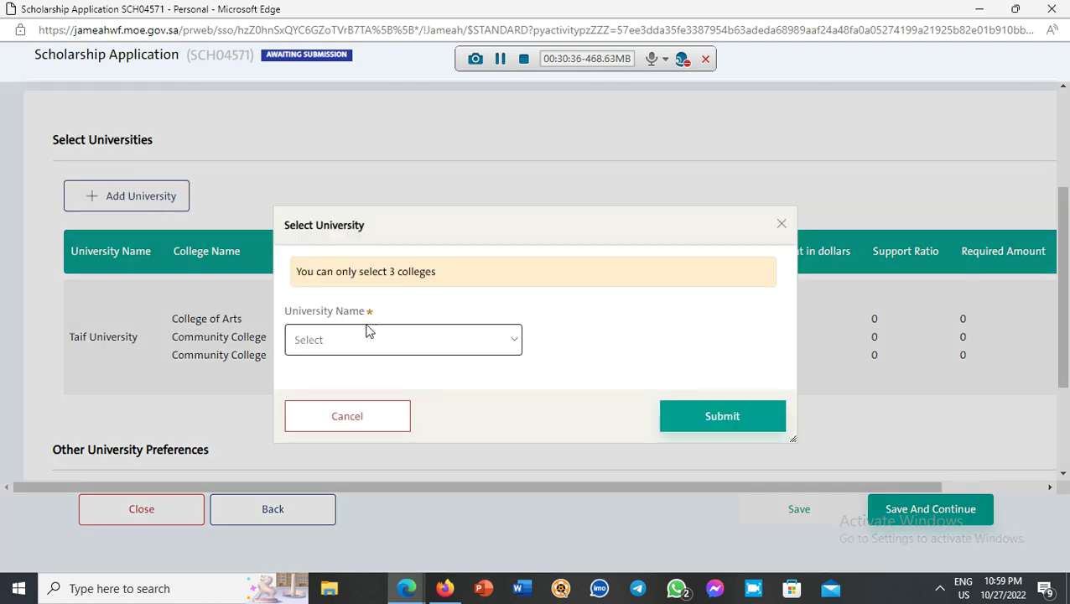
{"action": "left_click", "coordinate": [514, 332]}
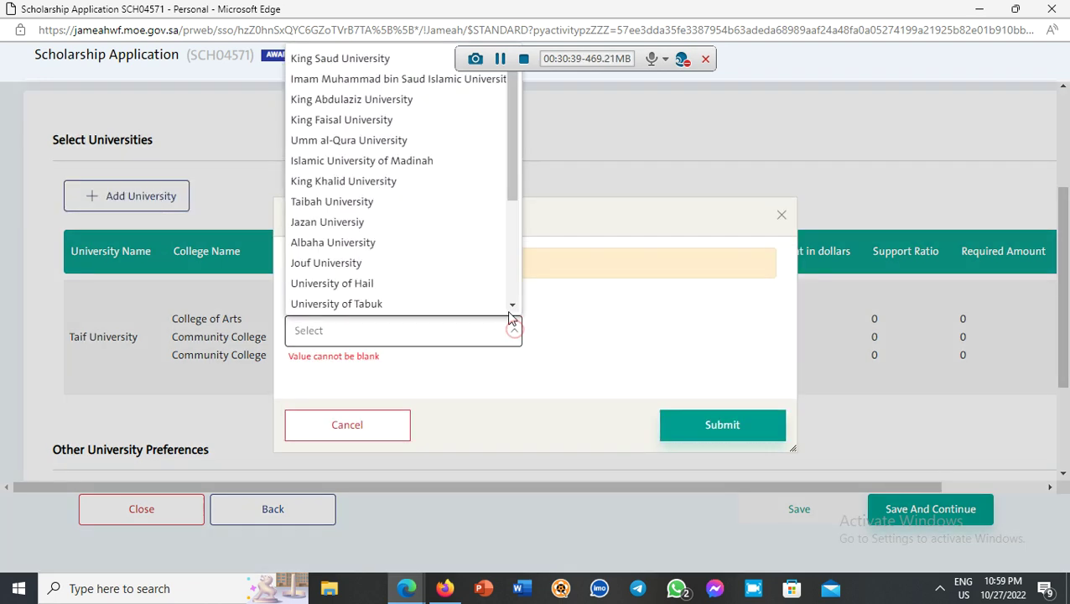
{"action": "left_click", "coordinate": [391, 143]}
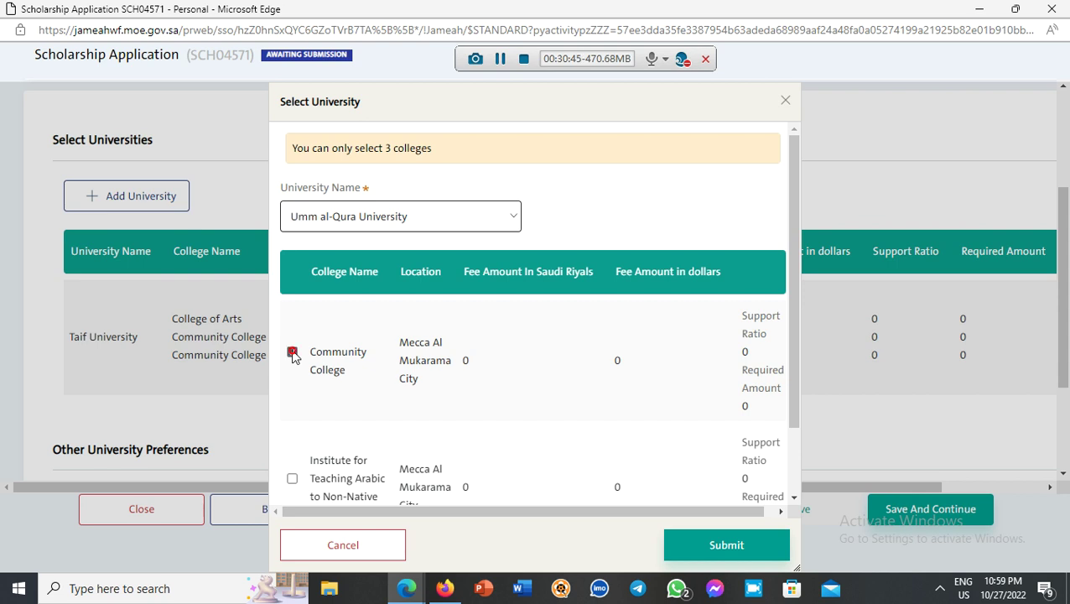
{"action": "left_click", "coordinate": [292, 353]}
{"action": "scroll", "coordinate": [293, 355], "scroll_direction": "down", "scroll_amount": 1}
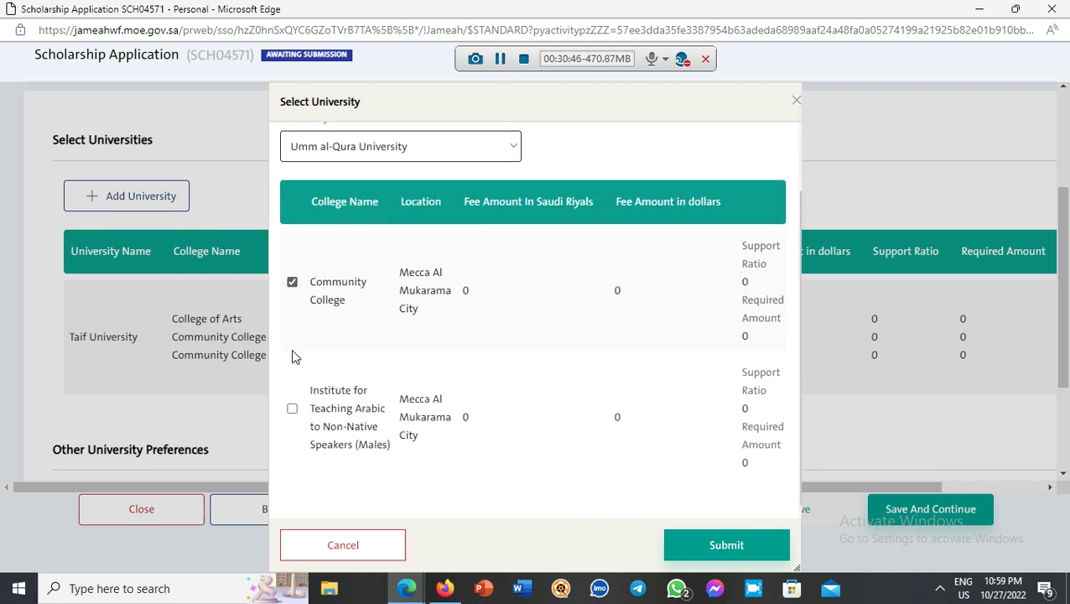
{"action": "left_click", "coordinate": [292, 409]}
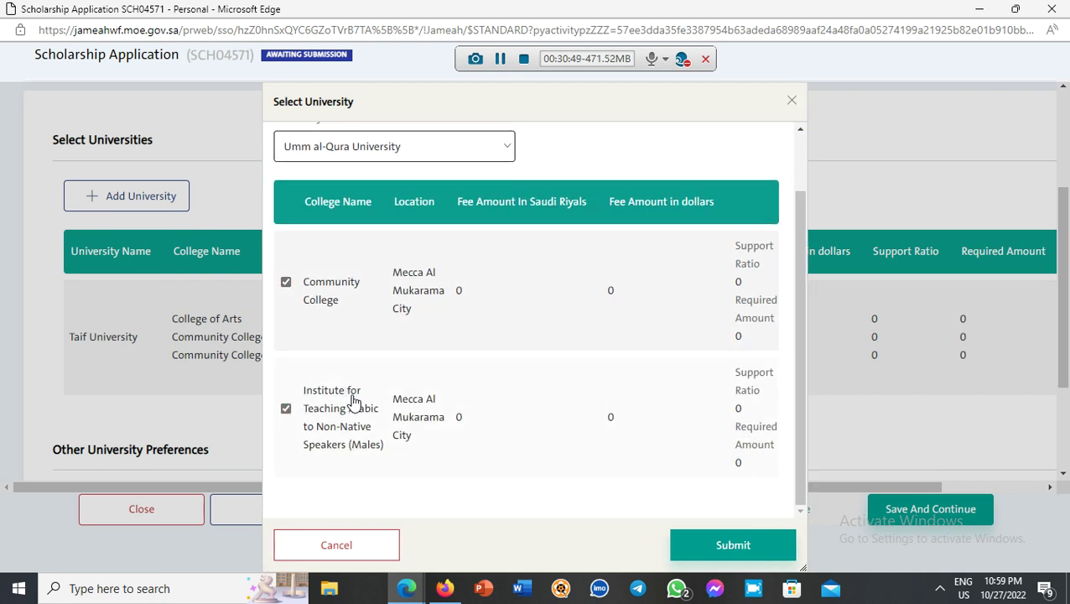
{"action": "scroll", "coordinate": [355, 403], "scroll_direction": "down", "scroll_amount": 1}
{"action": "left_click", "coordinate": [715, 557]}
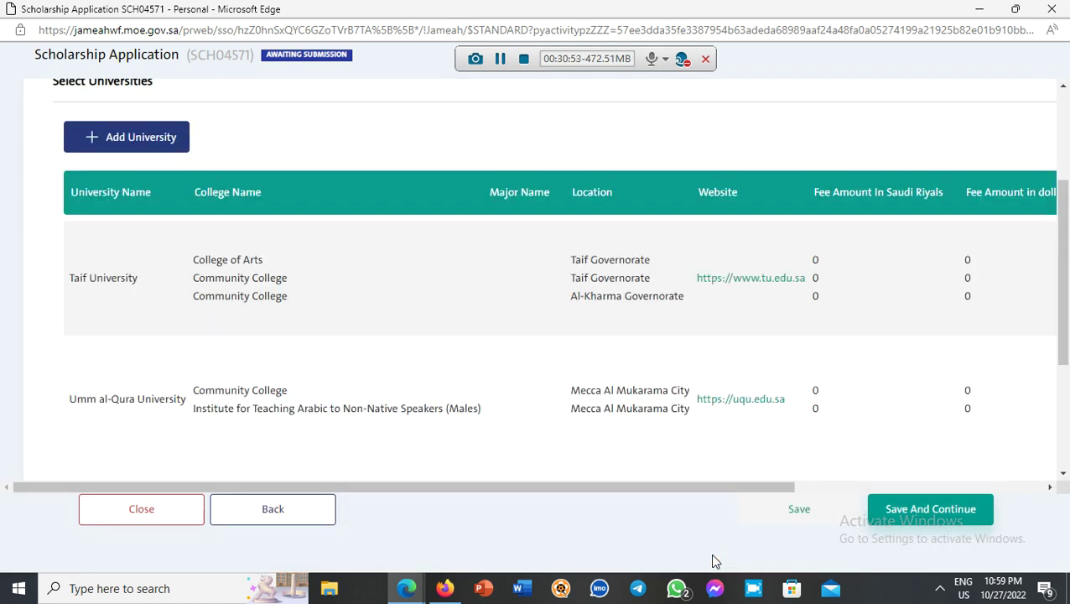
Add Albaha University as another choice with its Community College in Al-Baha City.
{"action": "left_click", "coordinate": [121, 143]}
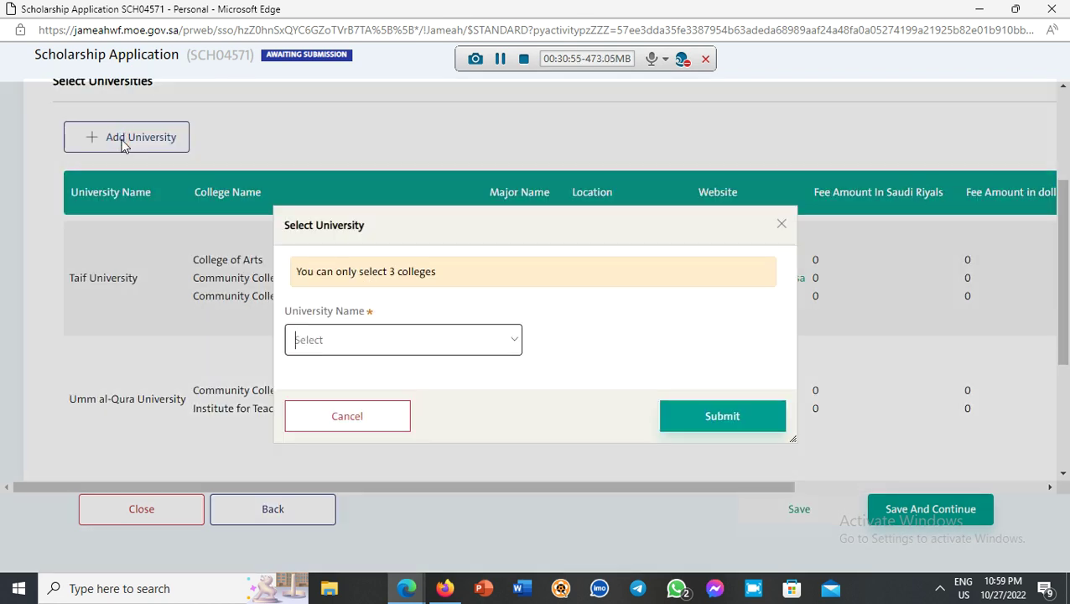
{"action": "left_click", "coordinate": [514, 338]}
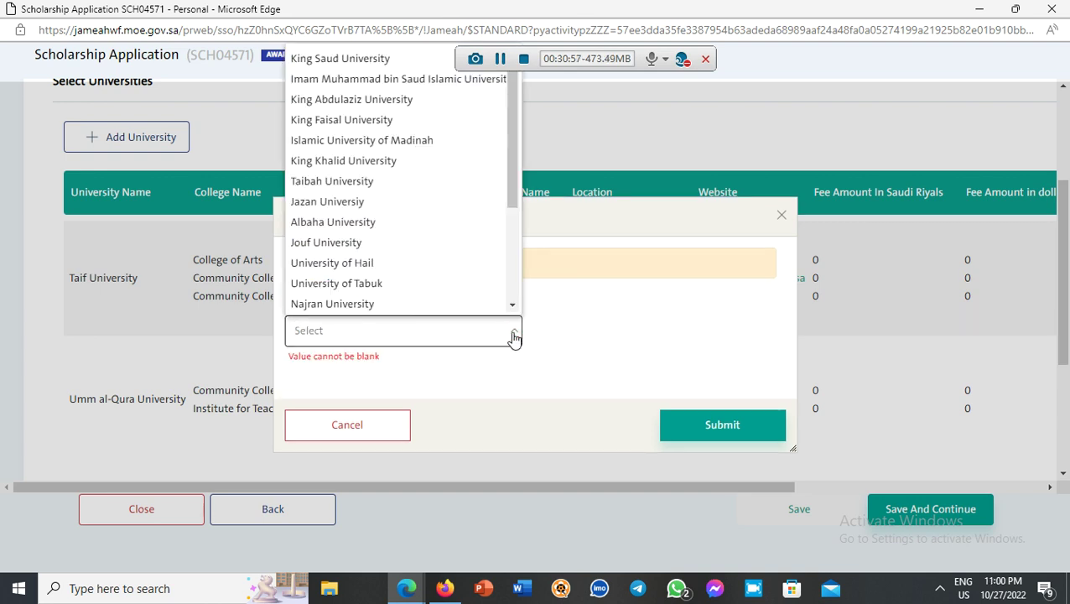
{"action": "left_click", "coordinate": [346, 222]}
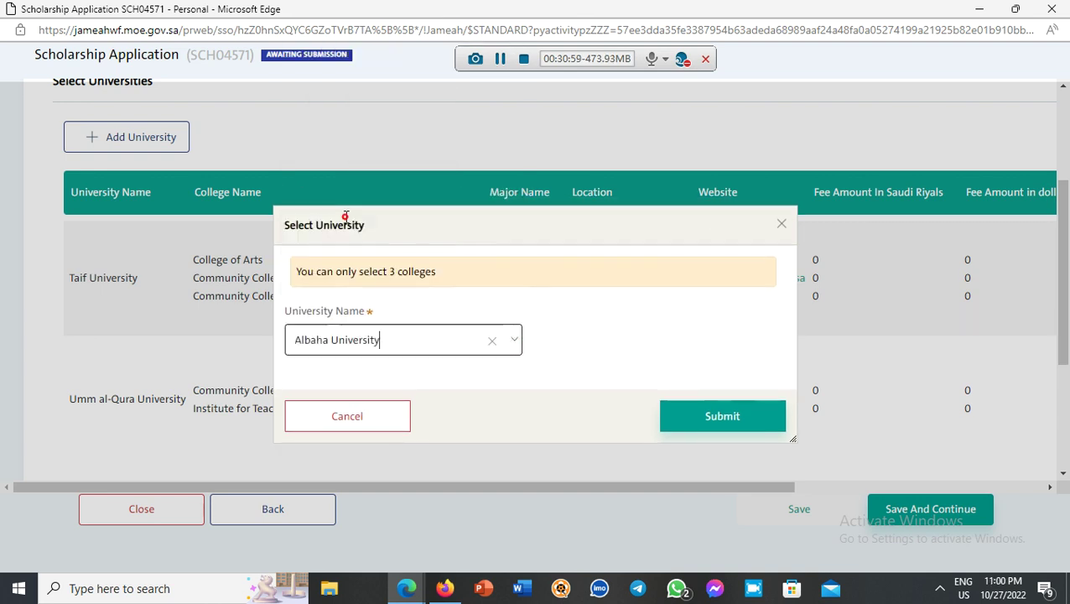
{"action": "left_click", "coordinate": [292, 379]}
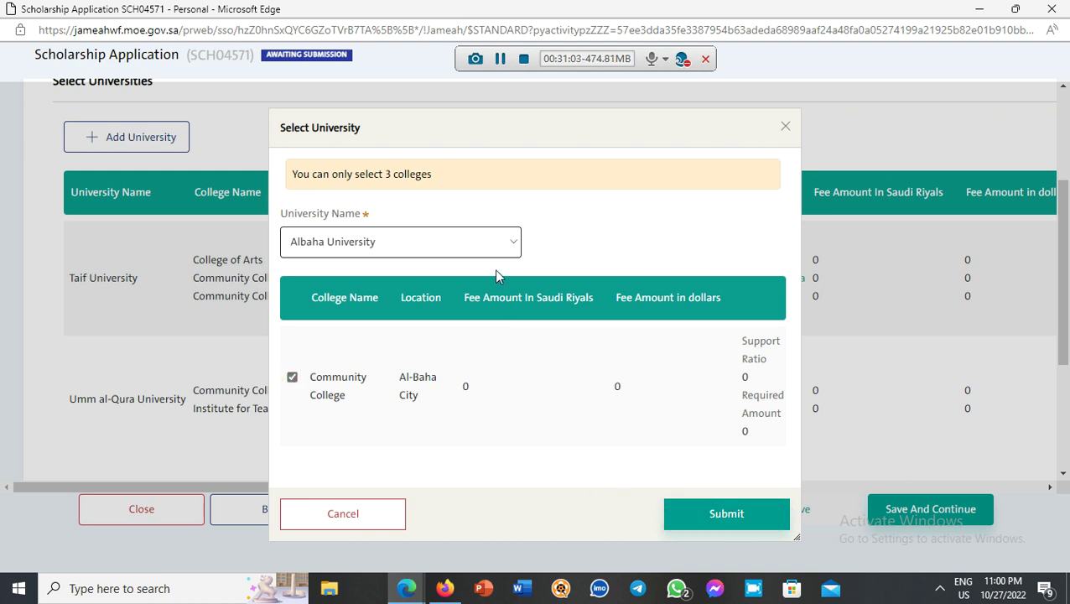
{"action": "left_click", "coordinate": [701, 513]}
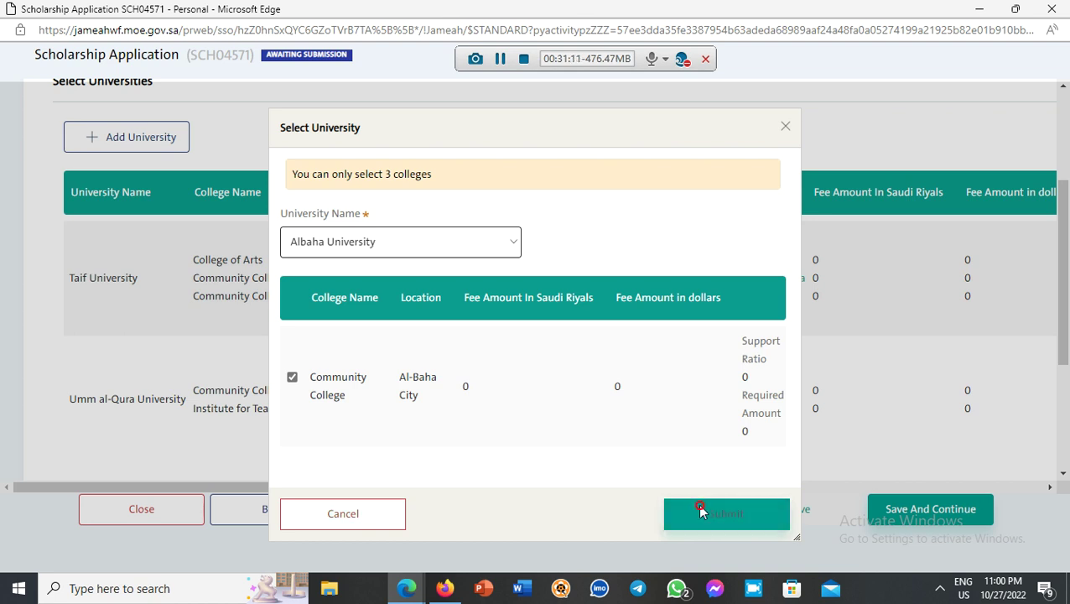
Answer No to allowing the data to go to the rest of the universities if all desires are not accepted.
{"action": "scroll", "coordinate": [366, 301], "scroll_direction": "down", "scroll_amount": 3}
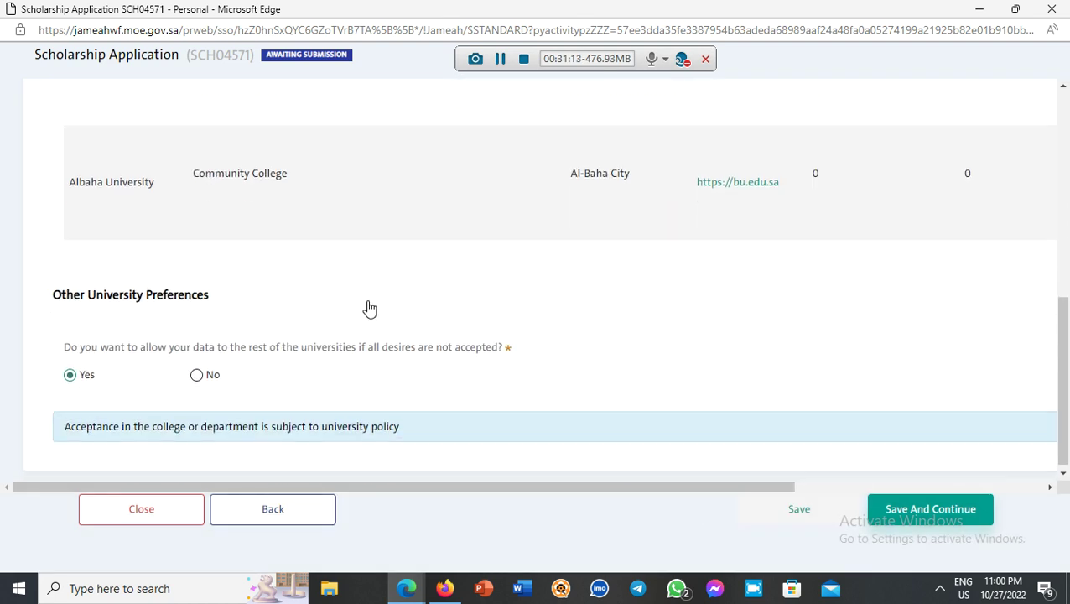
{"action": "scroll", "coordinate": [369, 307], "scroll_direction": "up", "scroll_amount": 3}
{"action": "scroll", "coordinate": [369, 307], "scroll_direction": "up", "scroll_amount": 2}
{"action": "scroll", "coordinate": [370, 305], "scroll_direction": "down", "scroll_amount": 5}
{"action": "left_click_drag", "start_coordinate": [522, 359], "coordinate": [65, 350]}
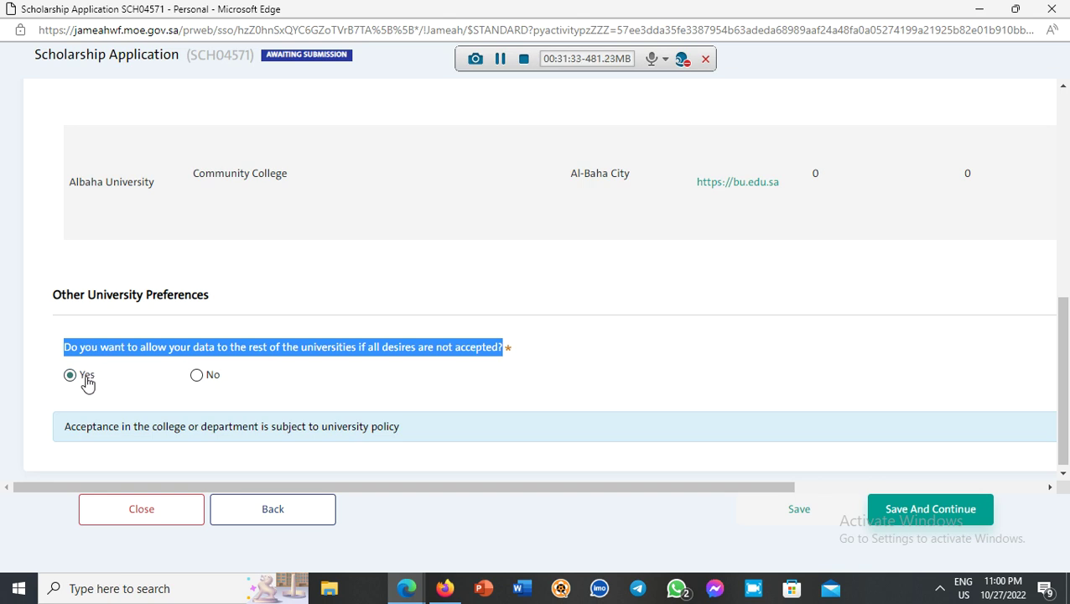
{"action": "left_click", "coordinate": [196, 378]}
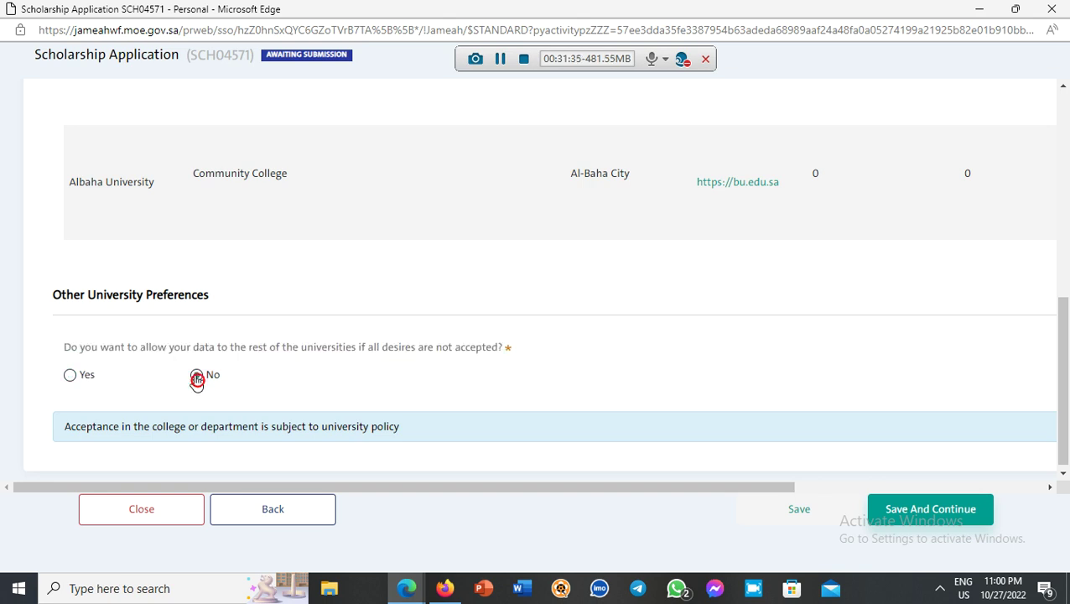
Answer Yes to allowing the data to go to the rest of the universities, and save to continue to Upload Documents.
{"action": "scroll", "coordinate": [197, 377], "scroll_direction": "up", "scroll_amount": 5}
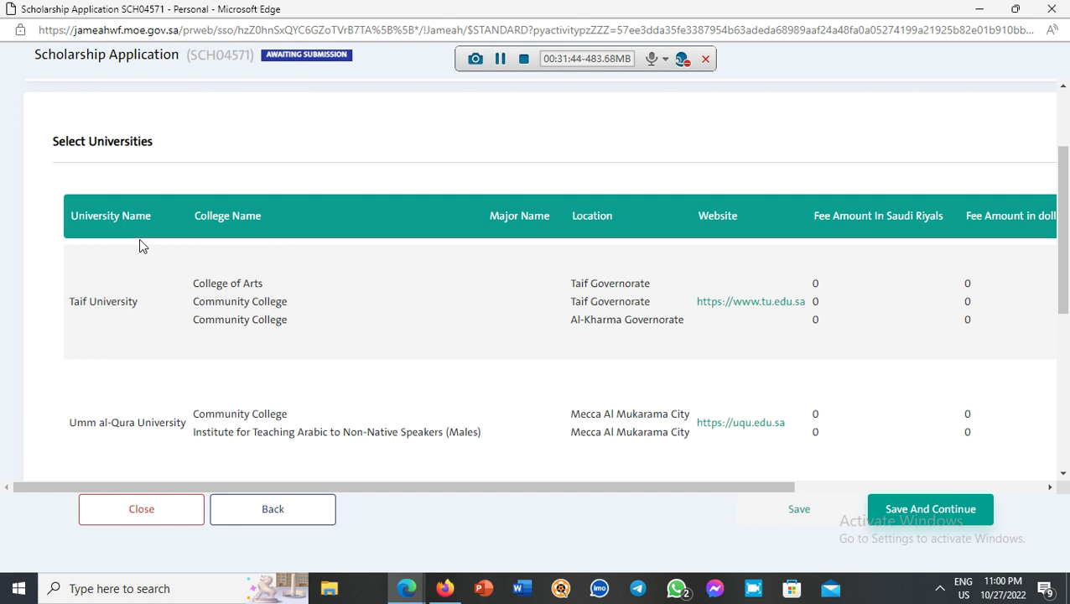
{"action": "scroll", "coordinate": [139, 251], "scroll_direction": "down", "scroll_amount": 2}
{"action": "scroll", "coordinate": [140, 265], "scroll_direction": "down", "scroll_amount": 1}
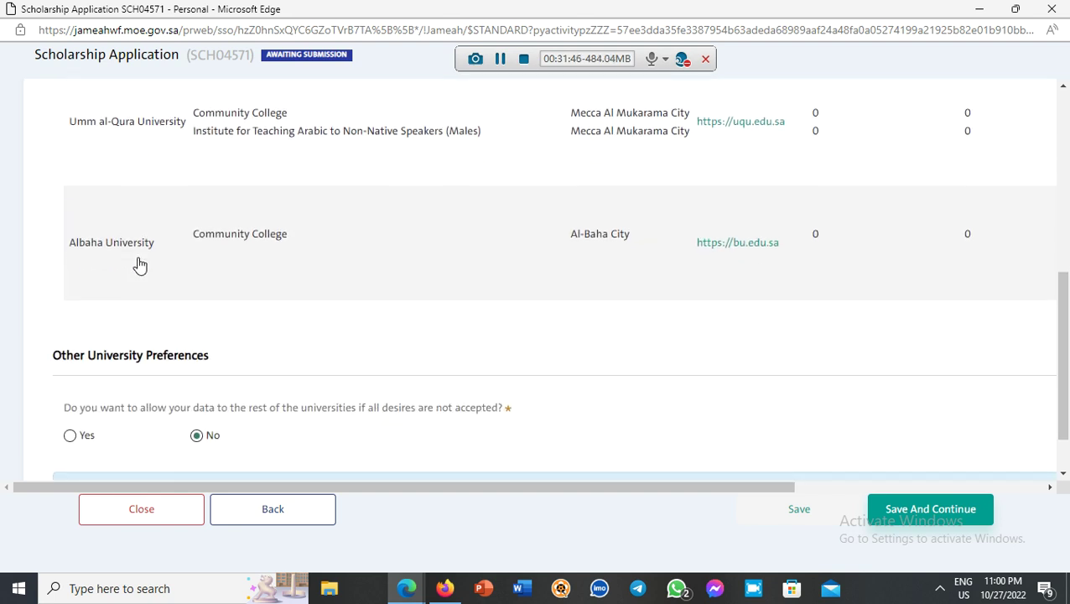
{"action": "left_click", "coordinate": [72, 437]}
{"action": "scroll", "coordinate": [461, 367], "scroll_direction": "down", "scroll_amount": 1}
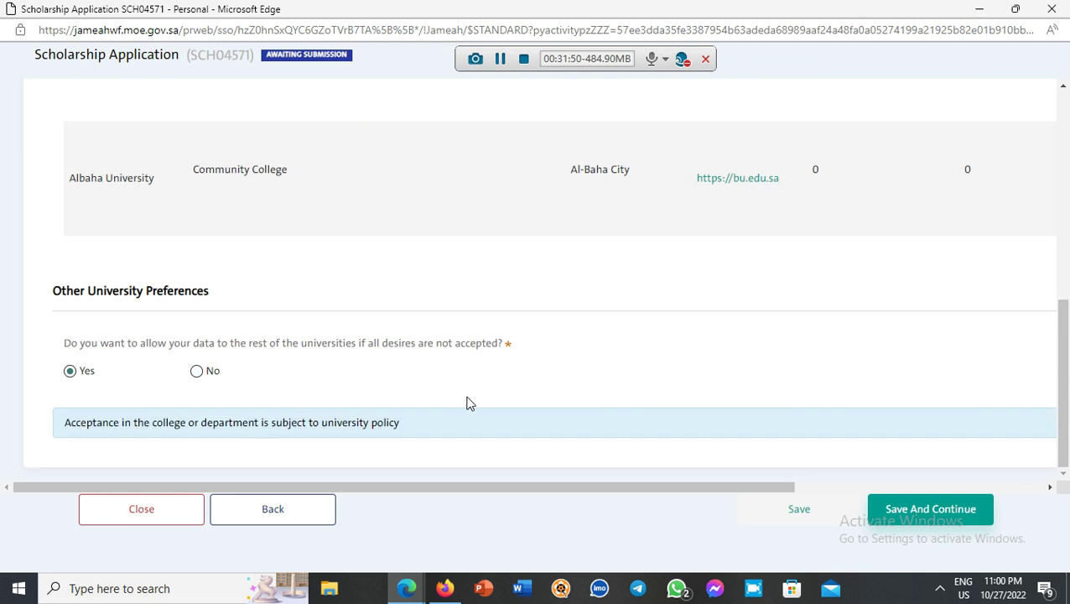
{"action": "left_click", "coordinate": [922, 509]}
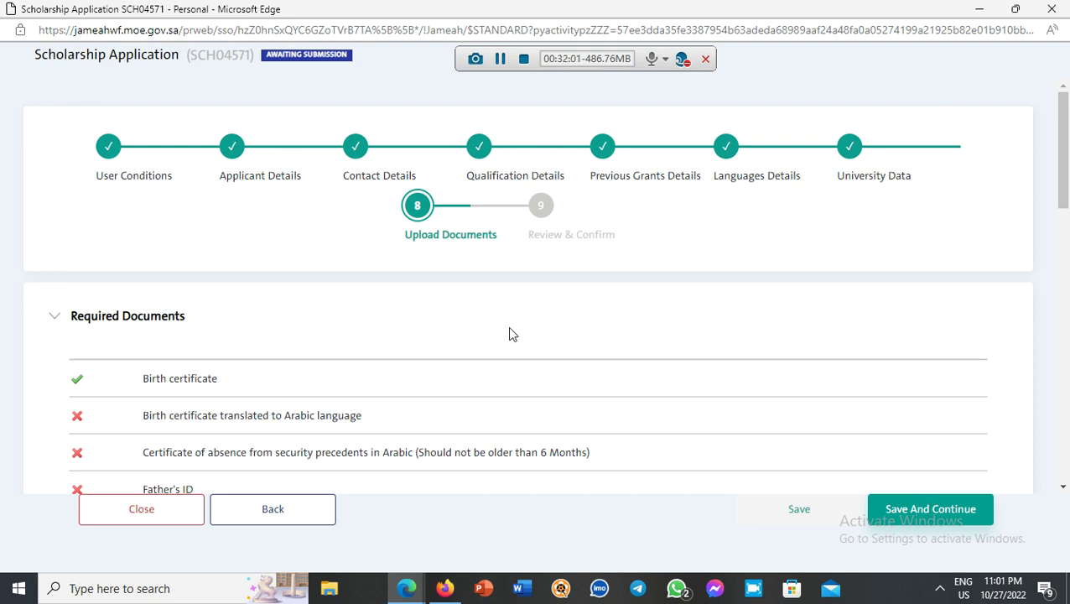
Examine the Required Documents and Optional Documents checklists on the Upload Documents page.
{"action": "scroll", "coordinate": [509, 334], "scroll_direction": "down", "scroll_amount": 2}
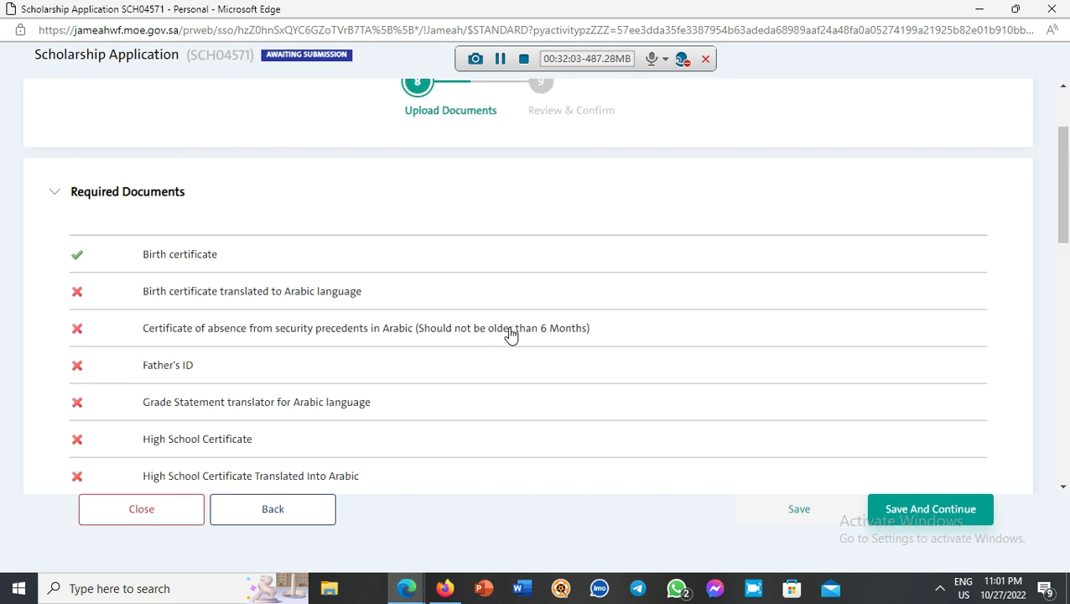
{"action": "scroll", "coordinate": [510, 334], "scroll_direction": "up", "scroll_amount": 2}
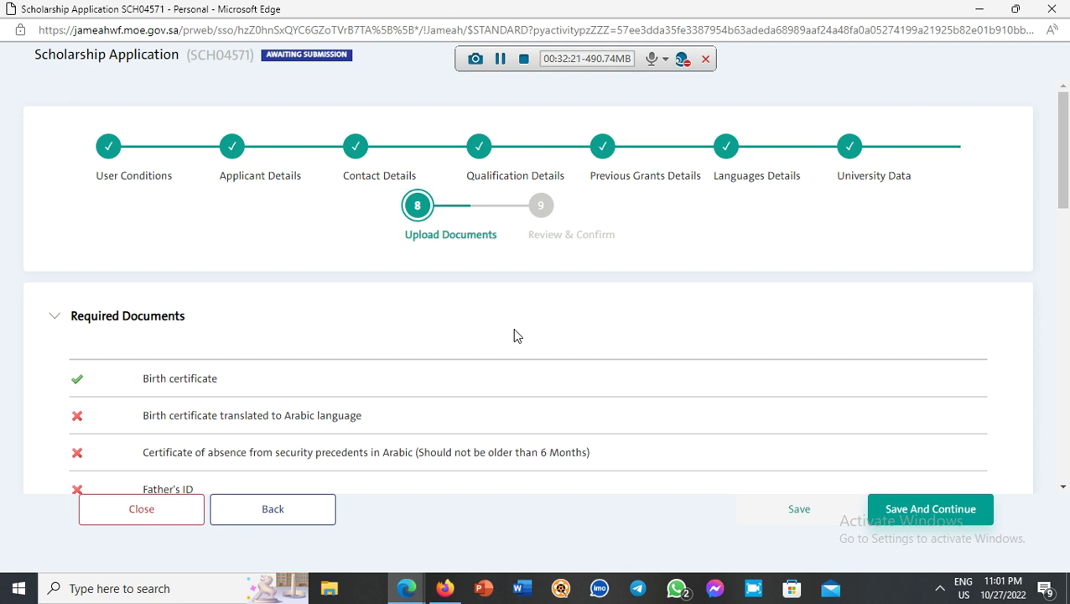
{"action": "scroll", "coordinate": [453, 332], "scroll_direction": "down", "scroll_amount": 2}
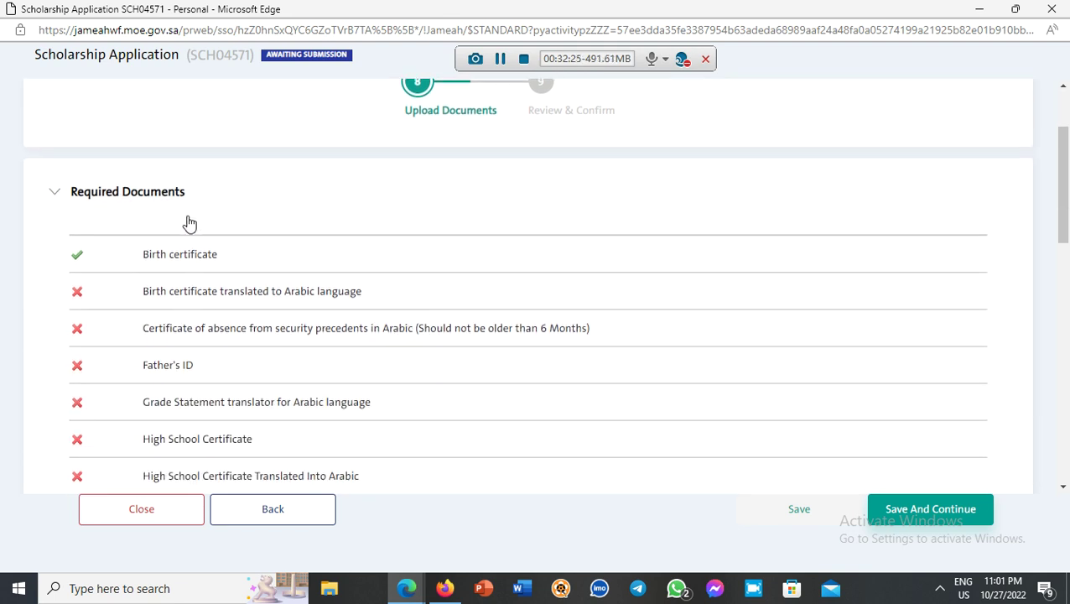
{"action": "scroll", "coordinate": [202, 208], "scroll_direction": "down", "scroll_amount": 1}
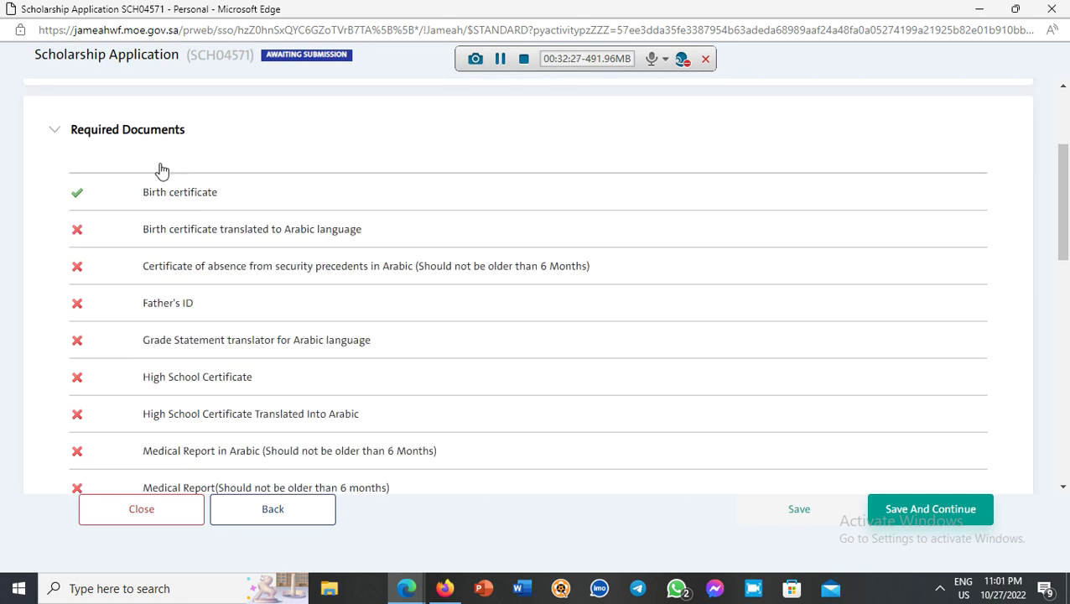
{"action": "left_click_drag", "start_coordinate": [42, 163], "coordinate": [287, 359]}
{"action": "scroll", "coordinate": [287, 363], "scroll_direction": "up", "scroll_amount": 3}
{"action": "scroll", "coordinate": [287, 362], "scroll_direction": "up", "scroll_amount": 1}
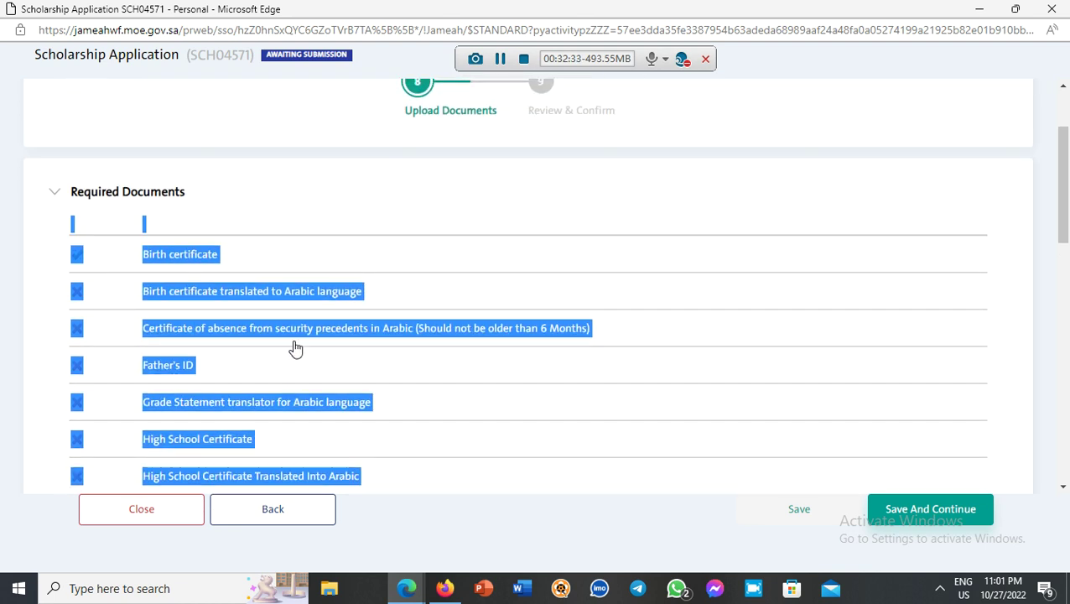
{"action": "left_click", "coordinate": [378, 191]}
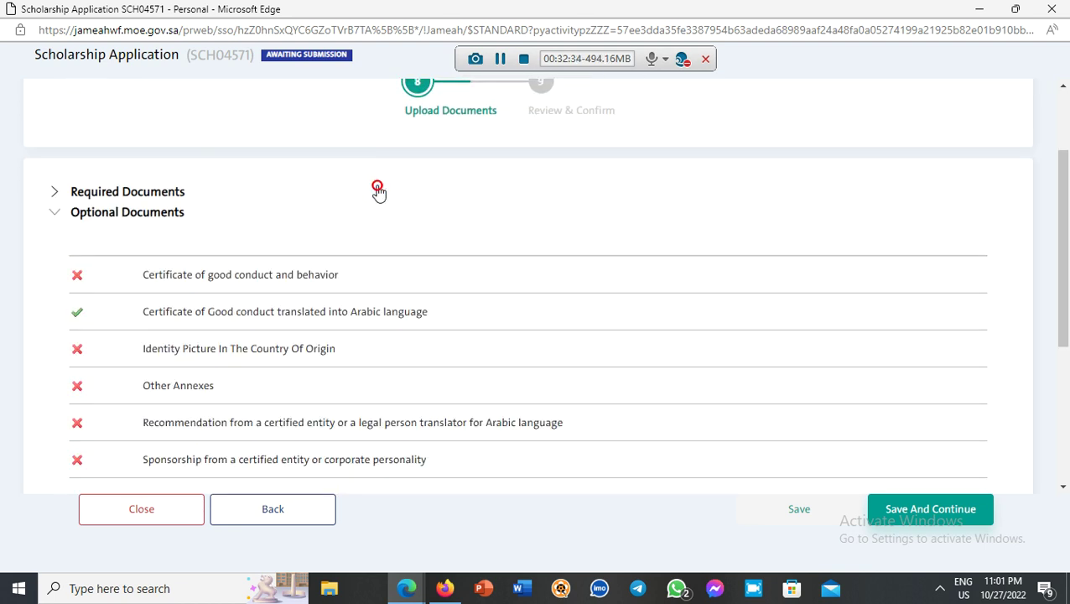
{"action": "left_click", "coordinate": [378, 191]}
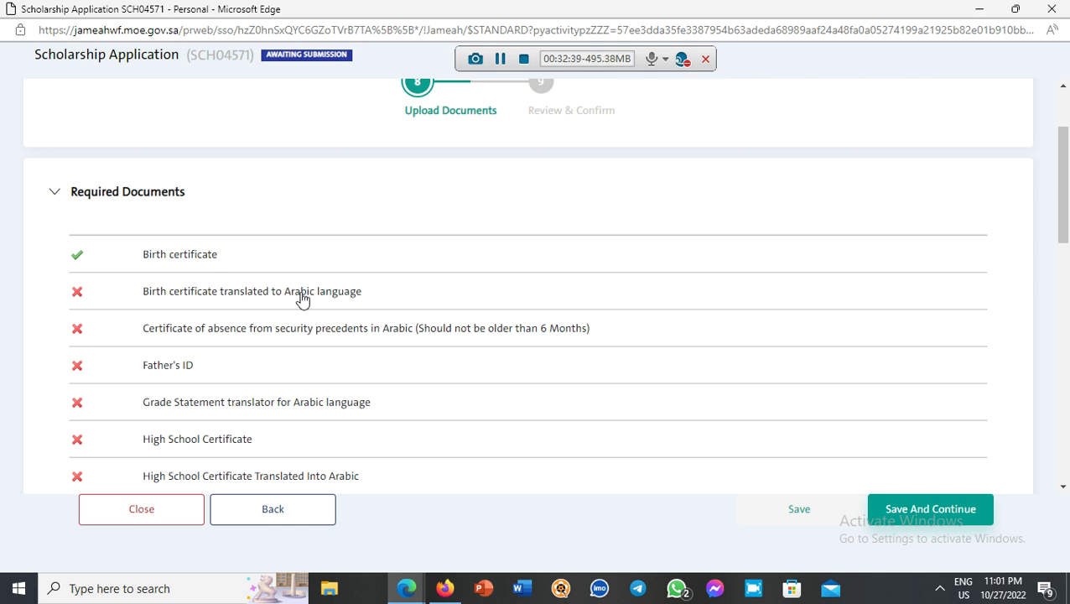
Review the required documents from the birth certificate through the High School Certificate translated into Arabic, highlighting each entry.
{"action": "left_click_drag", "start_coordinate": [279, 252], "coordinate": [139, 256]}
{"action": "left_click_drag", "start_coordinate": [375, 304], "coordinate": [139, 304]}
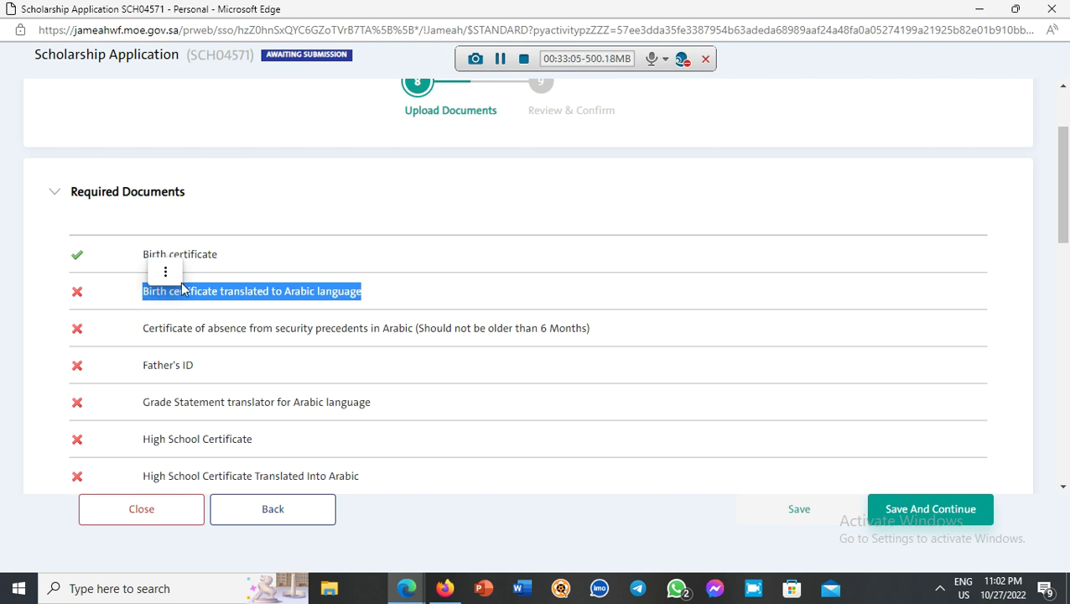
{"action": "left_click", "coordinate": [166, 273]}
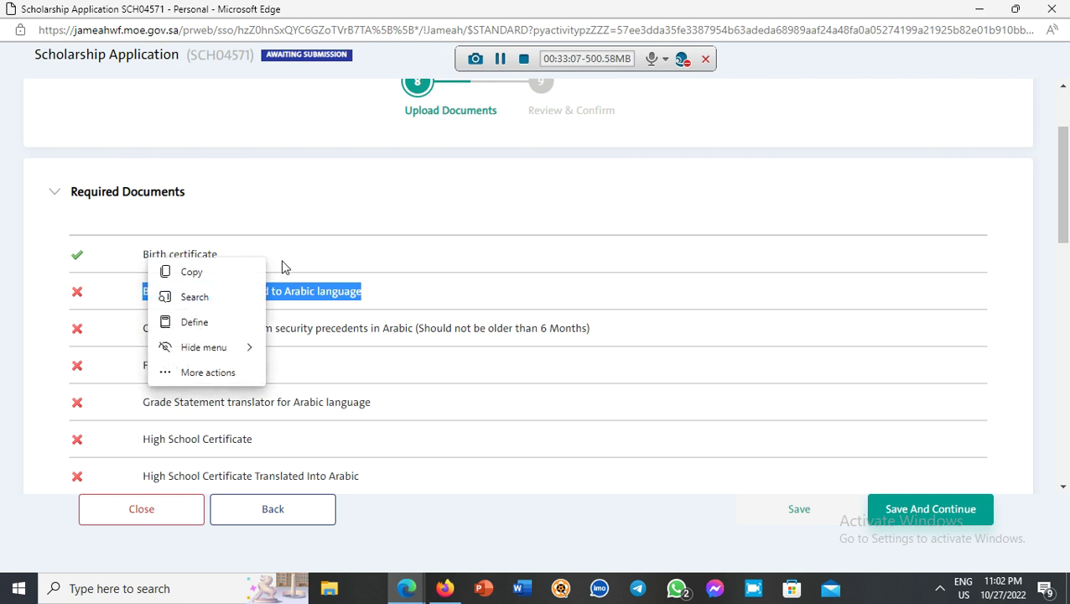
{"action": "left_click_drag", "start_coordinate": [609, 337], "coordinate": [142, 332]}
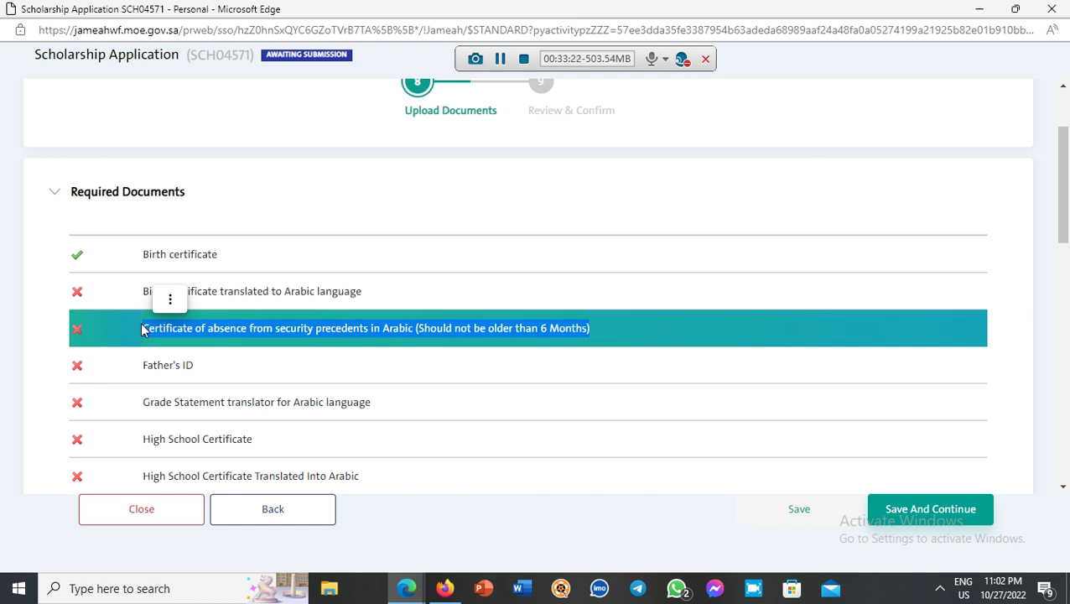
{"action": "left_click_drag", "start_coordinate": [231, 367], "coordinate": [133, 384]}
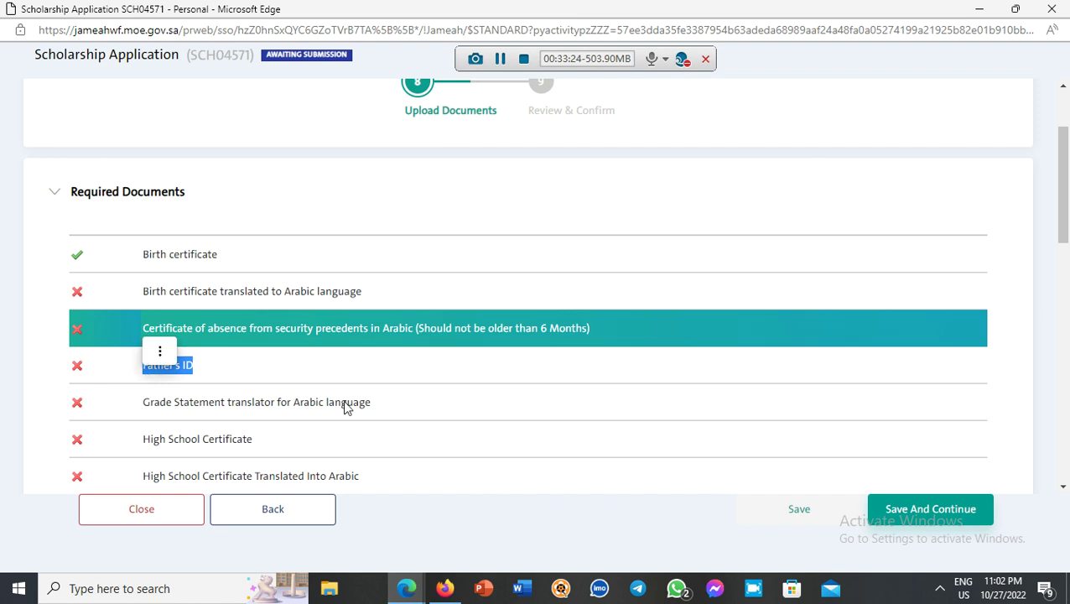
{"action": "left_click_drag", "start_coordinate": [391, 407], "coordinate": [137, 412]}
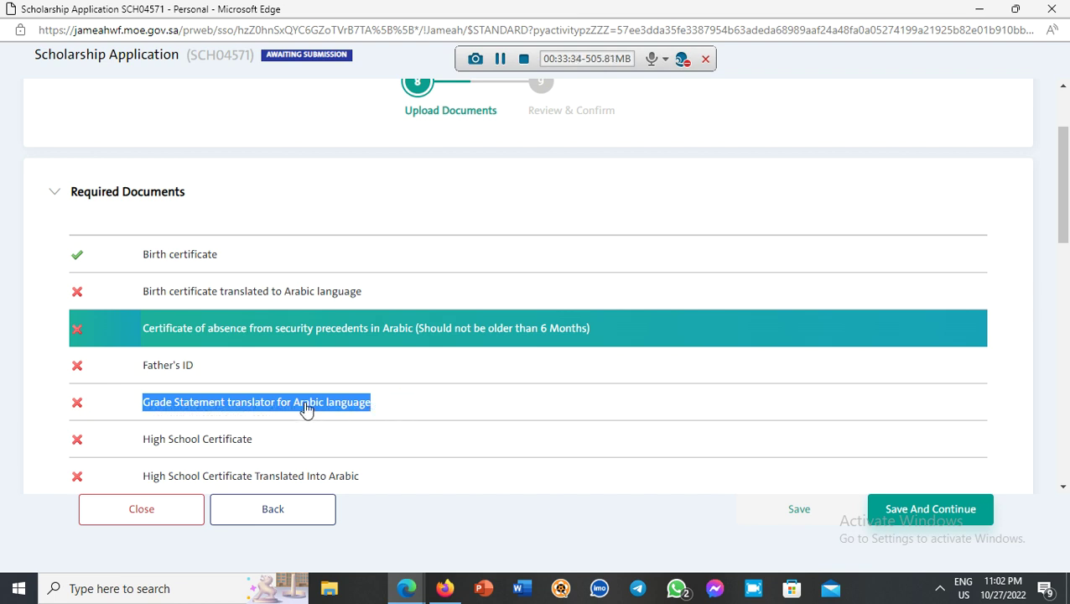
{"action": "scroll", "coordinate": [335, 409], "scroll_direction": "down", "scroll_amount": 1}
{"action": "left_click_drag", "start_coordinate": [289, 386], "coordinate": [141, 388]}
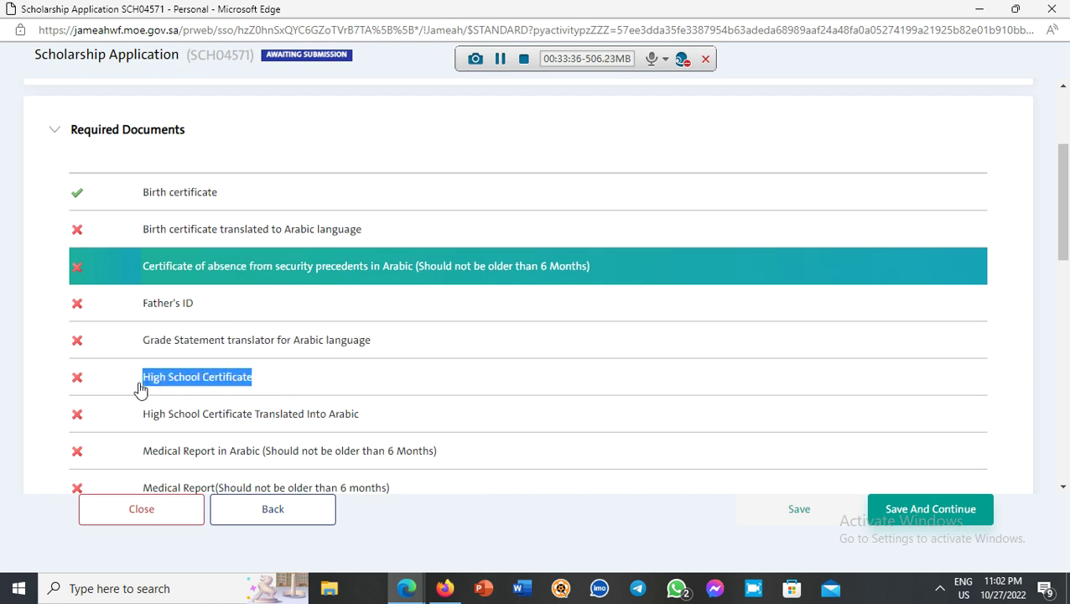
{"action": "left_click_drag", "start_coordinate": [376, 419], "coordinate": [138, 429]}
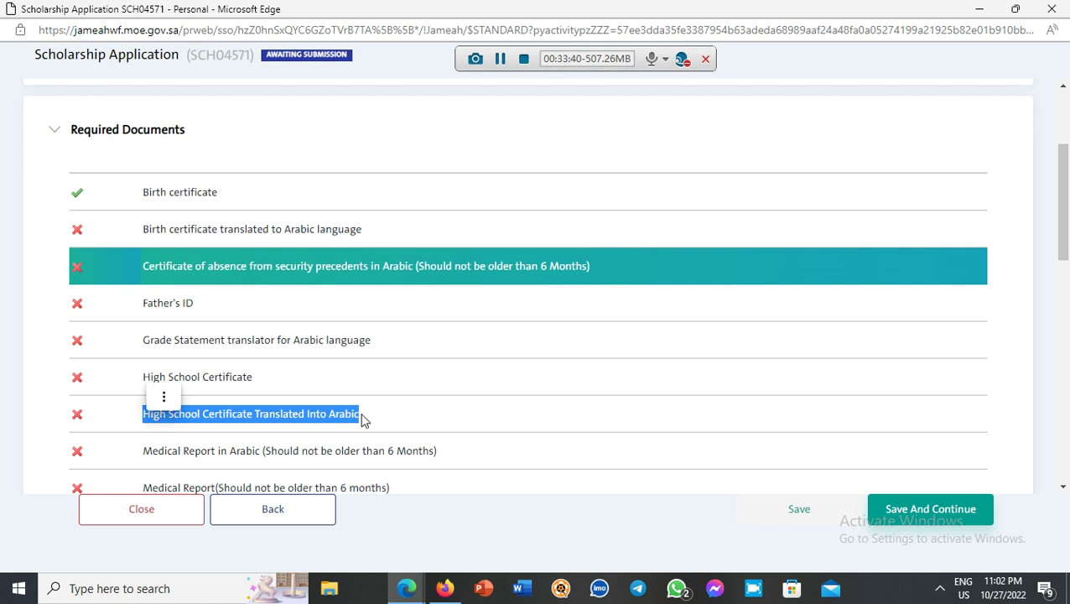
Review the required medical reports, Mother's ID, Passport and 4 x 6 Personal Picture entries, highlighting each one.
{"action": "scroll", "coordinate": [339, 420], "scroll_direction": "down", "scroll_amount": 2}
{"action": "left_click_drag", "start_coordinate": [442, 331], "coordinate": [138, 342]}
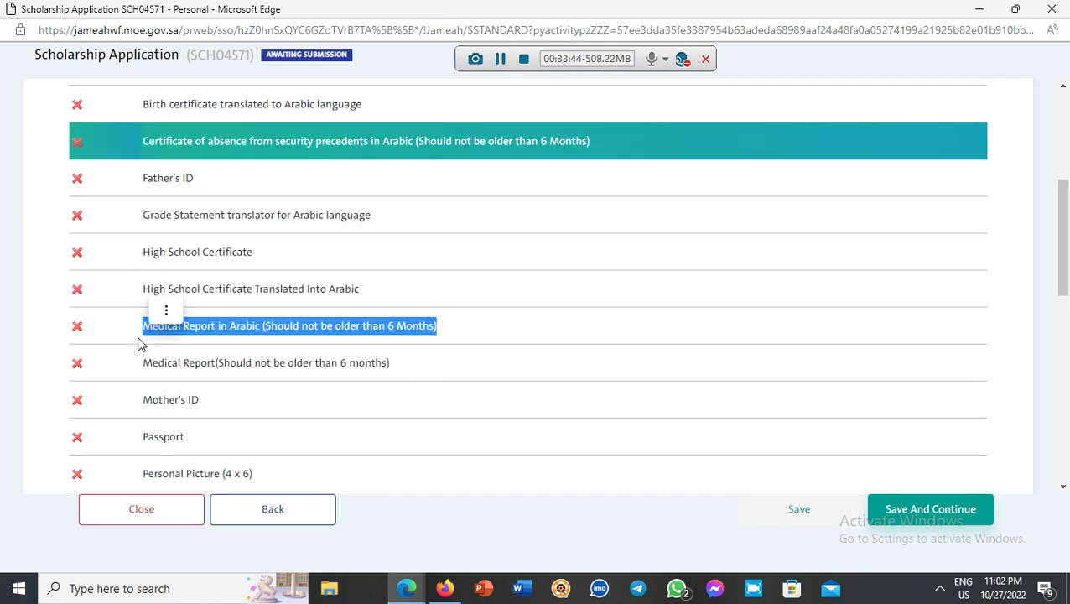
{"action": "left_click_drag", "start_coordinate": [389, 371], "coordinate": [141, 376]}
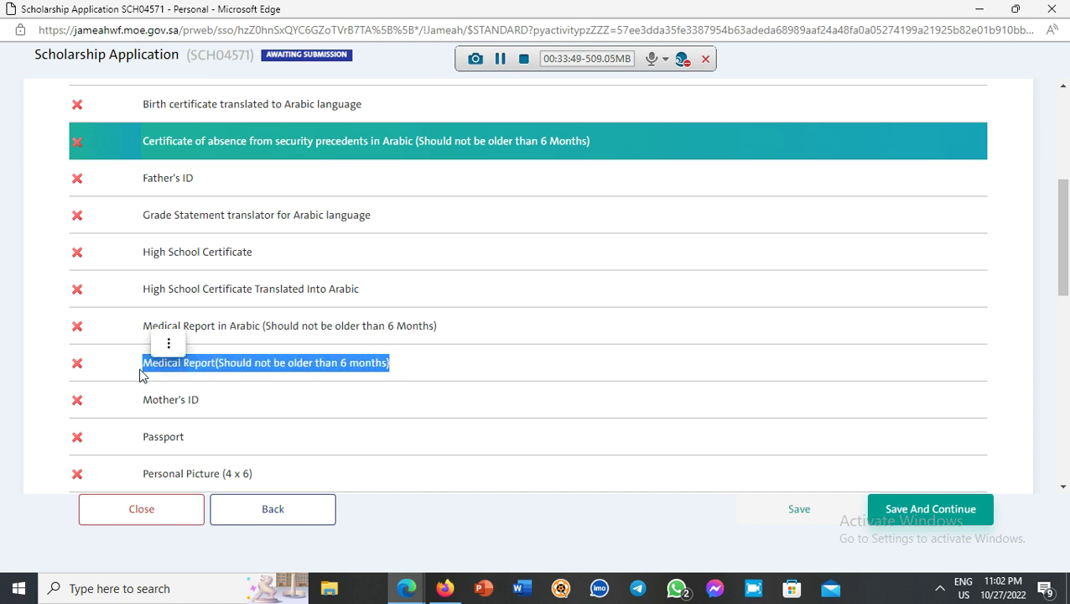
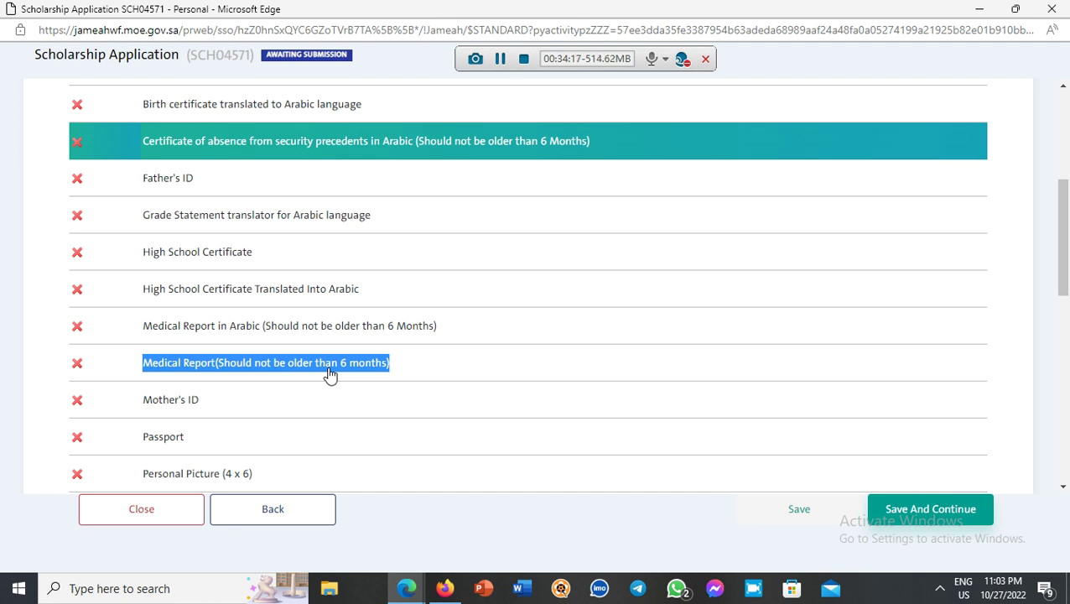
{"action": "left_click_drag", "start_coordinate": [239, 404], "coordinate": [146, 411]}
{"action": "scroll", "coordinate": [194, 401], "scroll_direction": "down", "scroll_amount": 2}
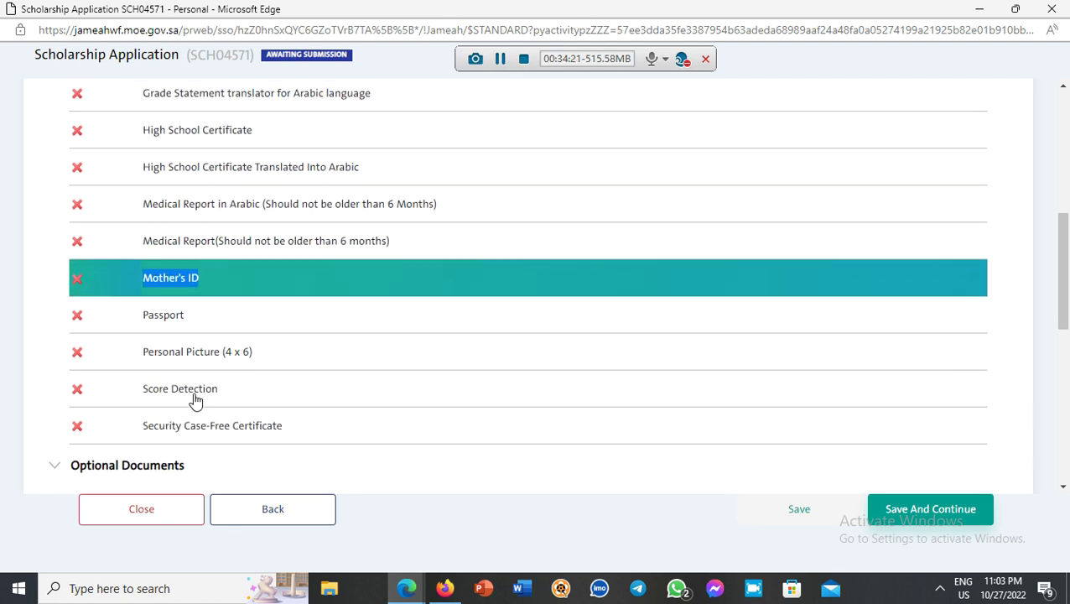
{"action": "left_click_drag", "start_coordinate": [199, 321], "coordinate": [144, 318]}
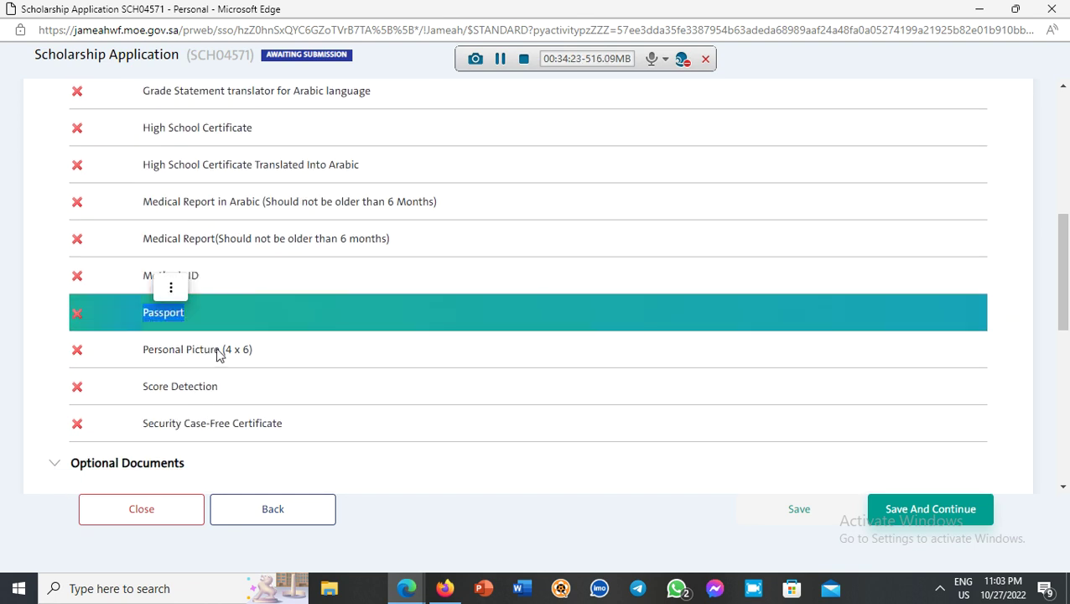
{"action": "left_click_drag", "start_coordinate": [270, 358], "coordinate": [156, 356]}
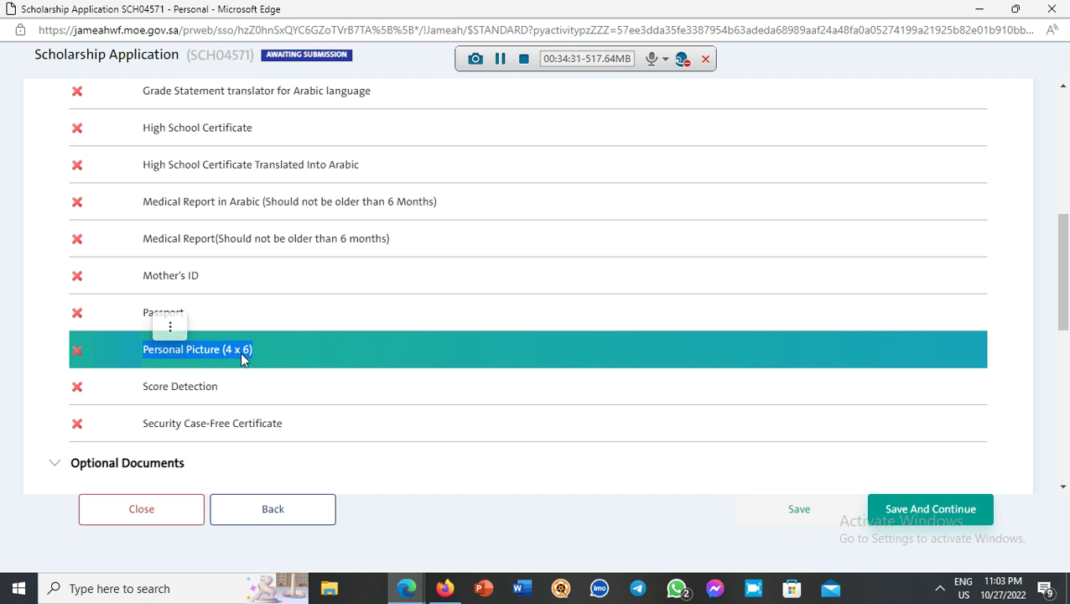
Examine the Score Detection requirement and compare it with the Grade Statement translator for Arabic language entry.
{"action": "left_click_drag", "start_coordinate": [239, 391], "coordinate": [136, 398]}
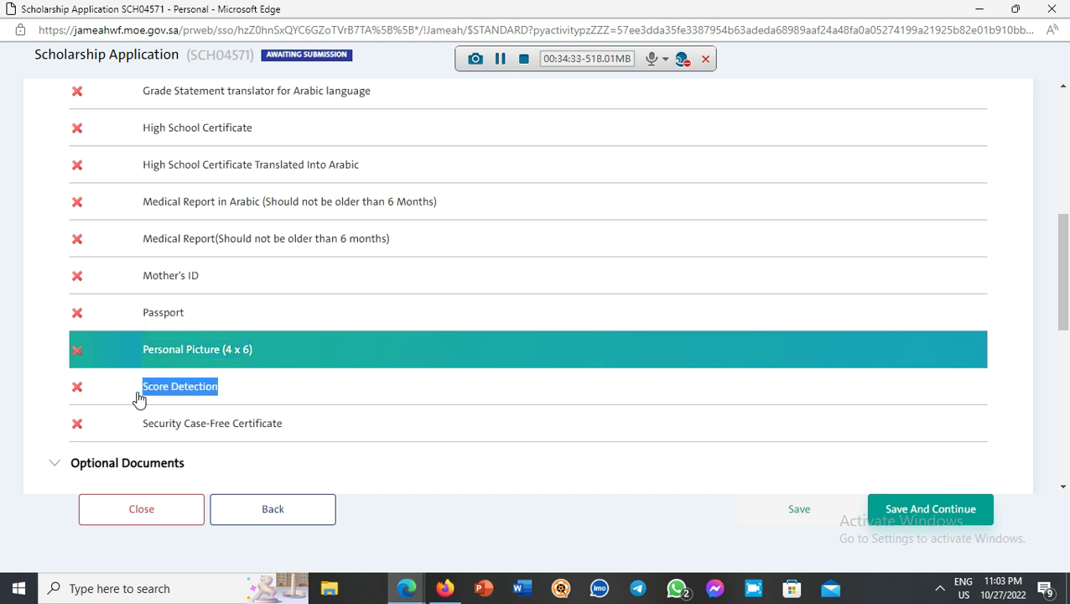
{"action": "left_click", "coordinate": [286, 314]}
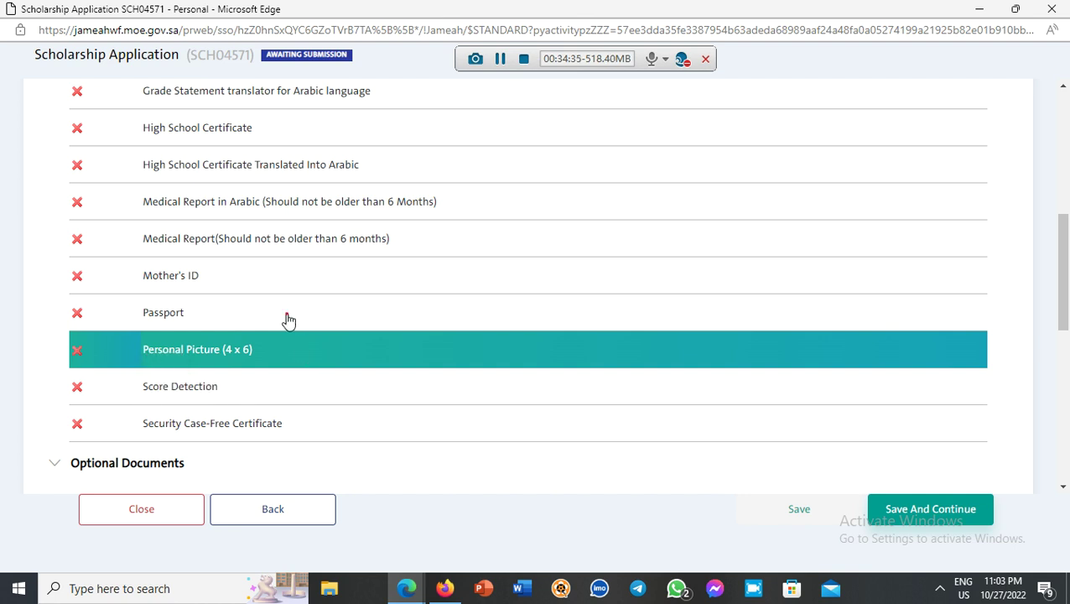
{"action": "left_click", "coordinate": [265, 390]}
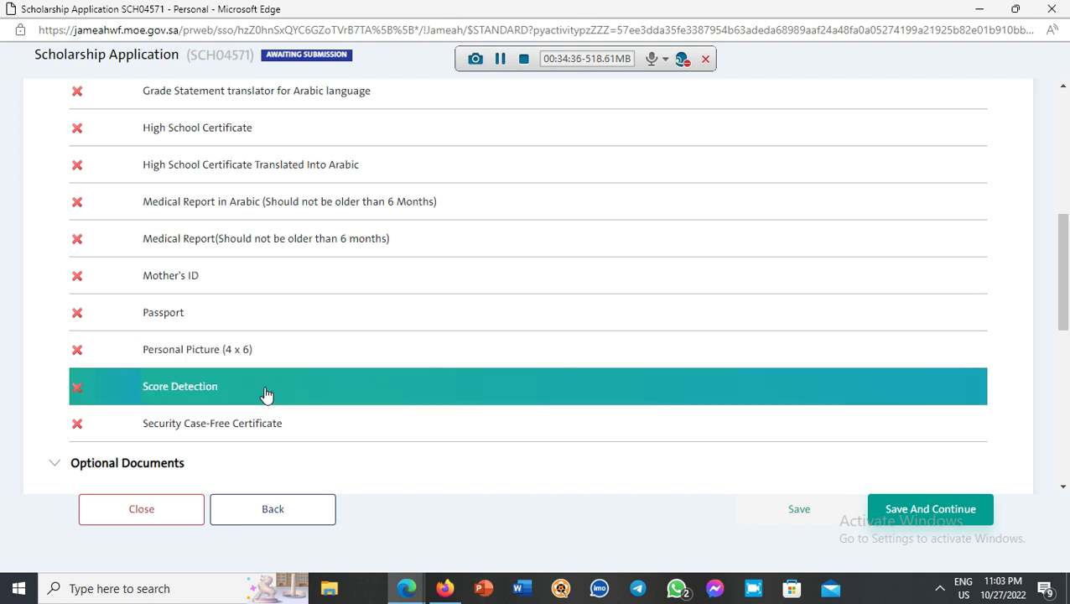
{"action": "left_click_drag", "start_coordinate": [263, 397], "coordinate": [136, 401]}
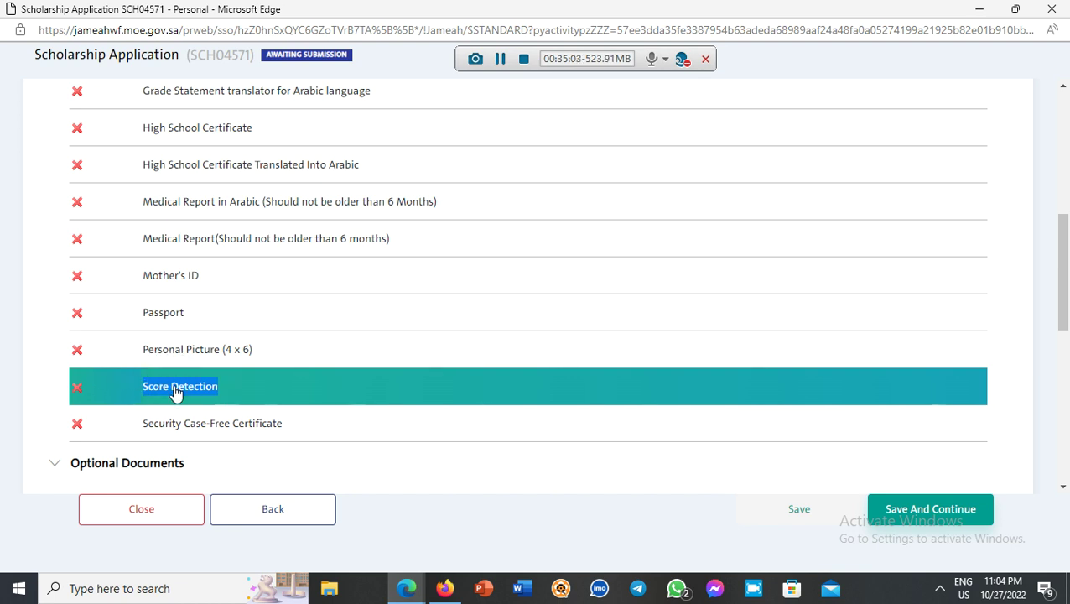
{"action": "scroll", "coordinate": [175, 392], "scroll_direction": "up", "scroll_amount": 3}
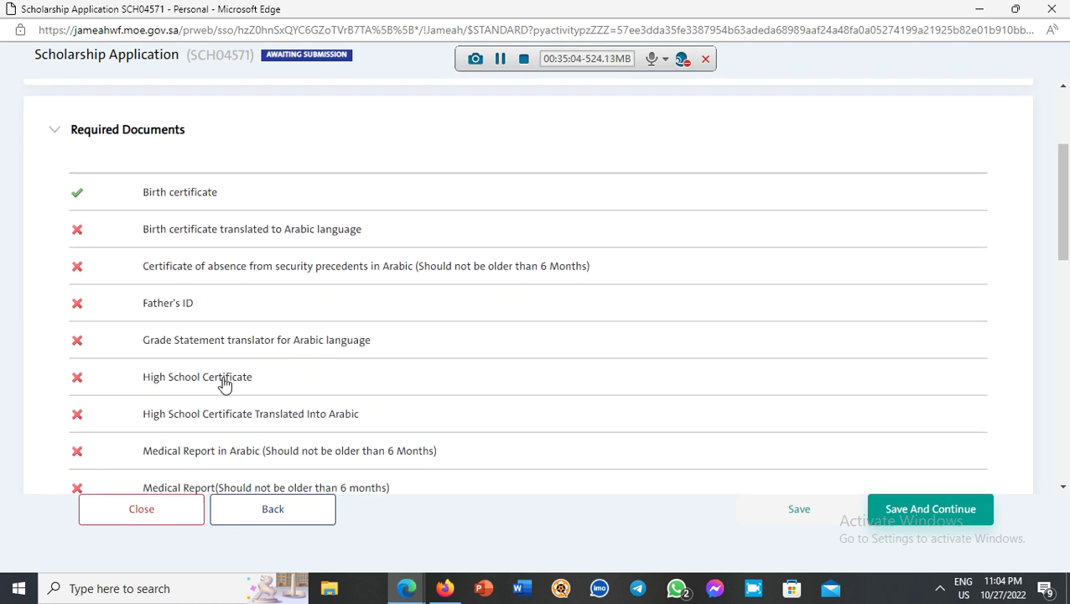
{"action": "left_click_drag", "start_coordinate": [386, 344], "coordinate": [136, 351]}
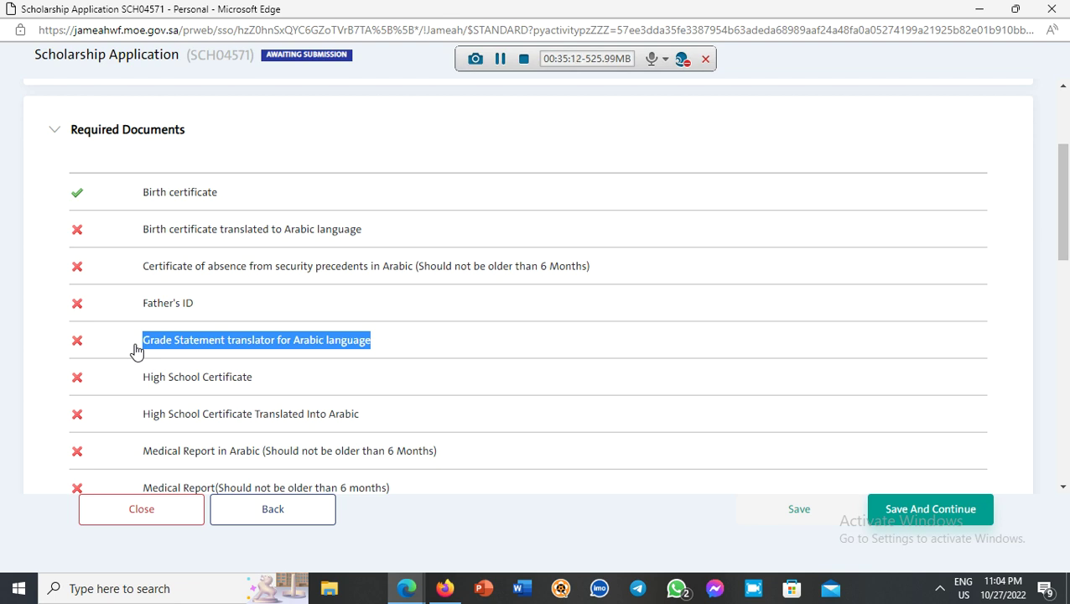
{"action": "scroll", "coordinate": [136, 351], "scroll_direction": "down", "scroll_amount": 4}
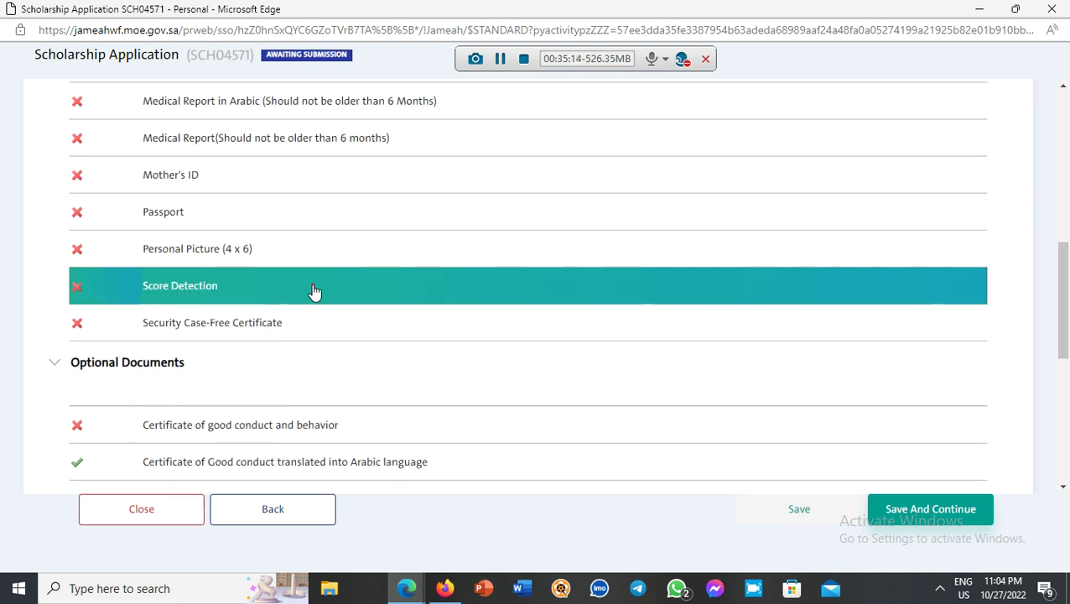
{"action": "scroll", "coordinate": [310, 291], "scroll_direction": "up", "scroll_amount": 1}
{"action": "scroll", "coordinate": [311, 291], "scroll_direction": "up", "scroll_amount": 3}
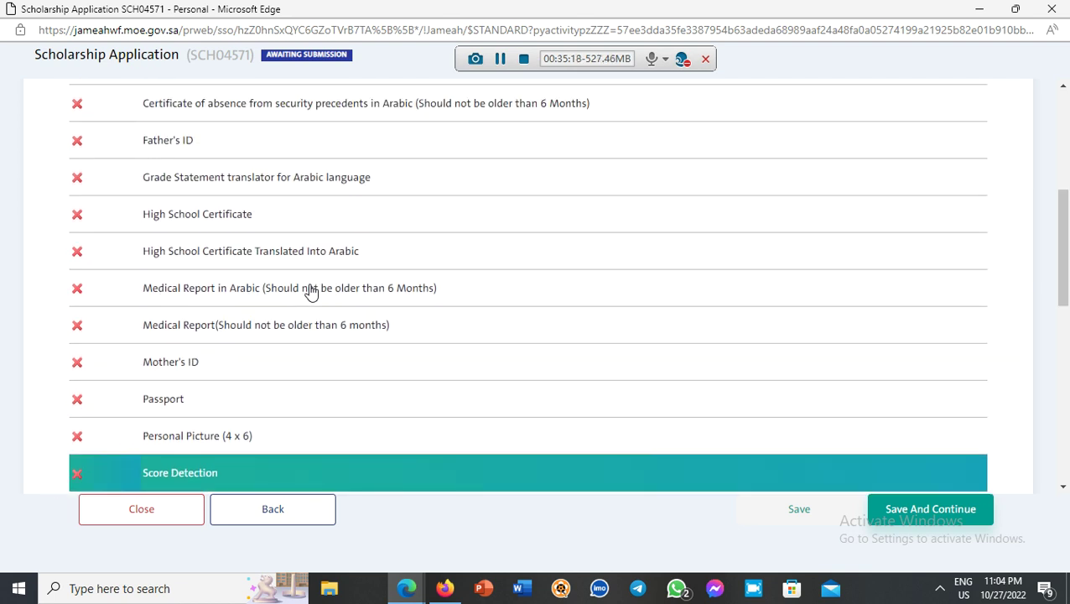
{"action": "scroll", "coordinate": [310, 291], "scroll_direction": "down", "scroll_amount": 2}
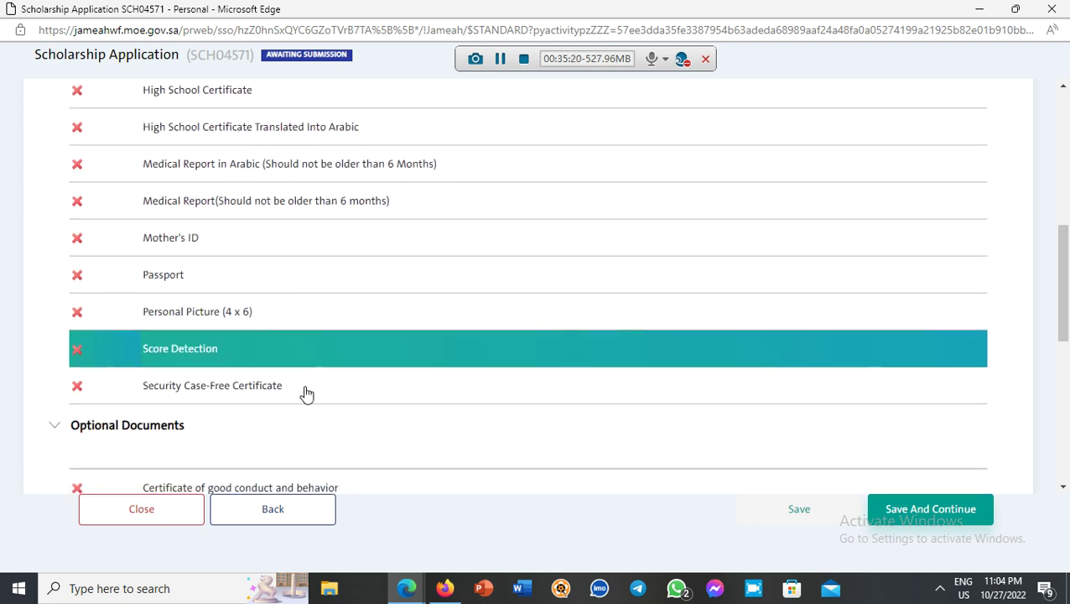
Compare the Security Case-Free Certificate requirement with the Arabic certificate of absence from security precedents.
{"action": "left_click_drag", "start_coordinate": [307, 392], "coordinate": [139, 391]}
{"action": "left_click", "coordinate": [244, 361]}
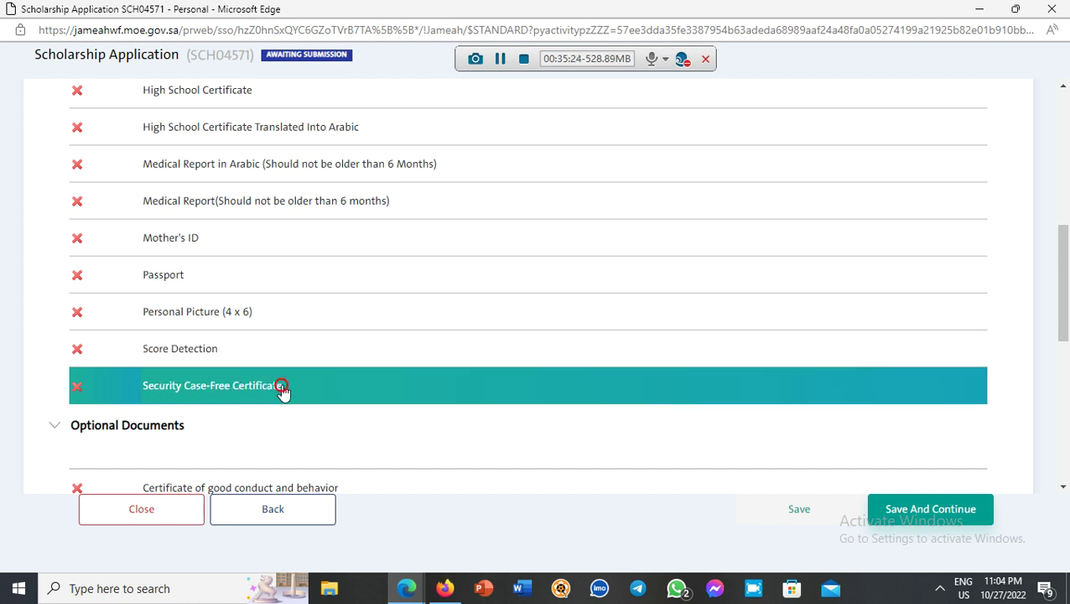
{"action": "left_click_drag", "start_coordinate": [294, 397], "coordinate": [141, 399]}
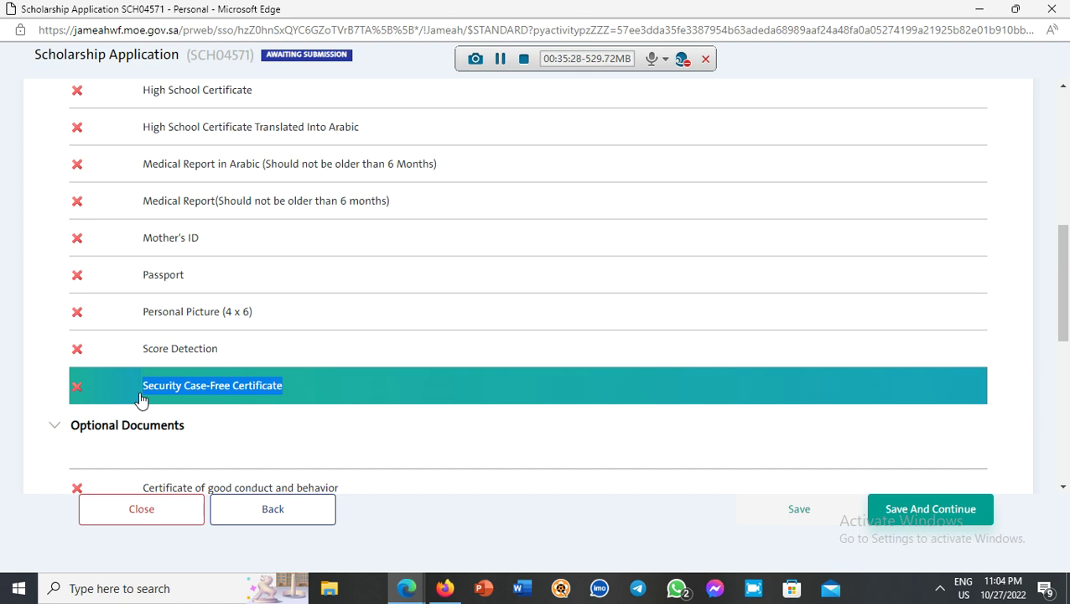
{"action": "scroll", "coordinate": [231, 389], "scroll_direction": "up", "scroll_amount": 5}
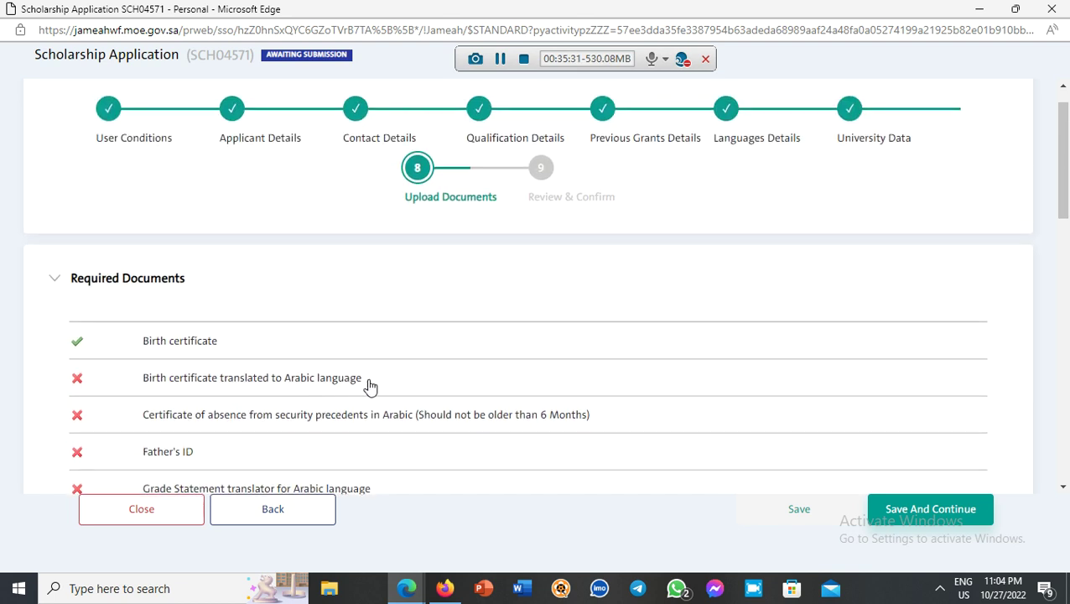
{"action": "left_click_drag", "start_coordinate": [609, 421], "coordinate": [143, 430]}
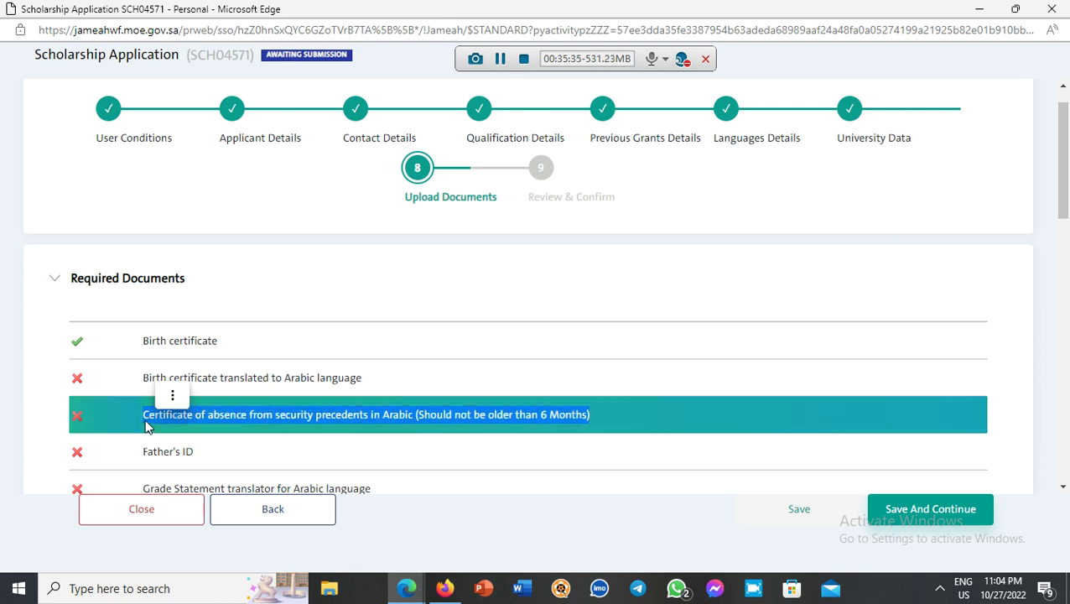
{"action": "left_click", "coordinate": [171, 395]}
Review the Optional Documents from the certificate of good conduct through the sponsorship entry, down to the attached files table.
{"action": "scroll", "coordinate": [234, 363], "scroll_direction": "down", "scroll_amount": 2}
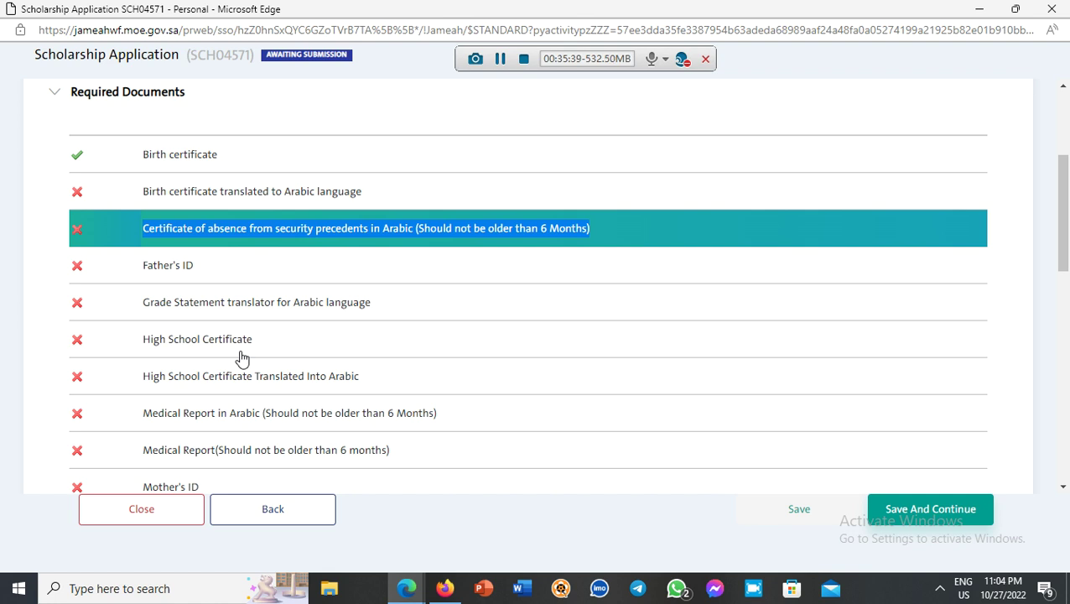
{"action": "scroll", "coordinate": [240, 359], "scroll_direction": "down", "scroll_amount": 3}
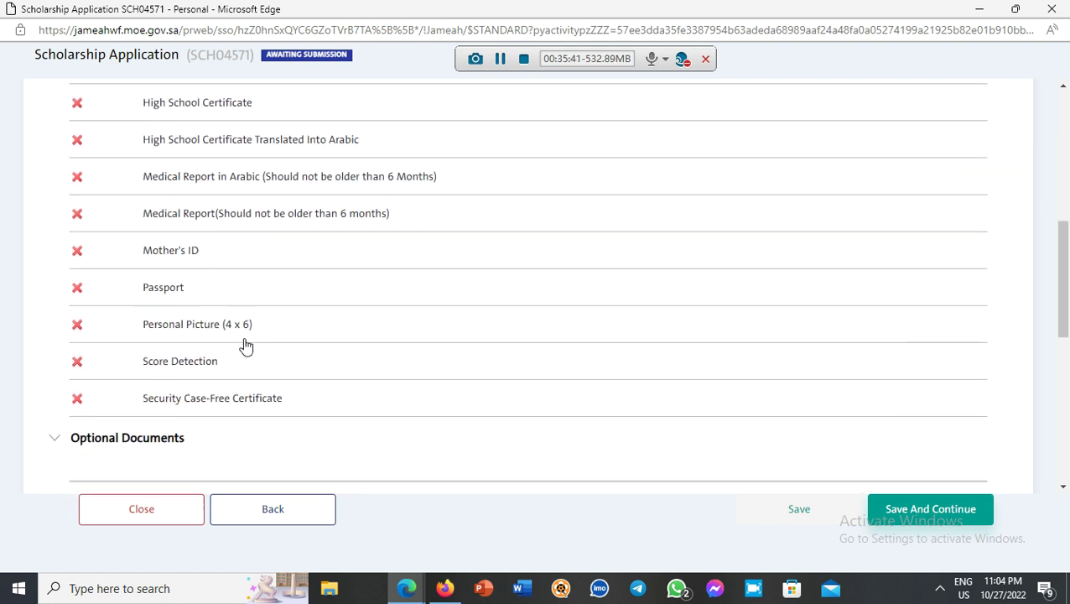
{"action": "scroll", "coordinate": [243, 344], "scroll_direction": "down", "scroll_amount": 1}
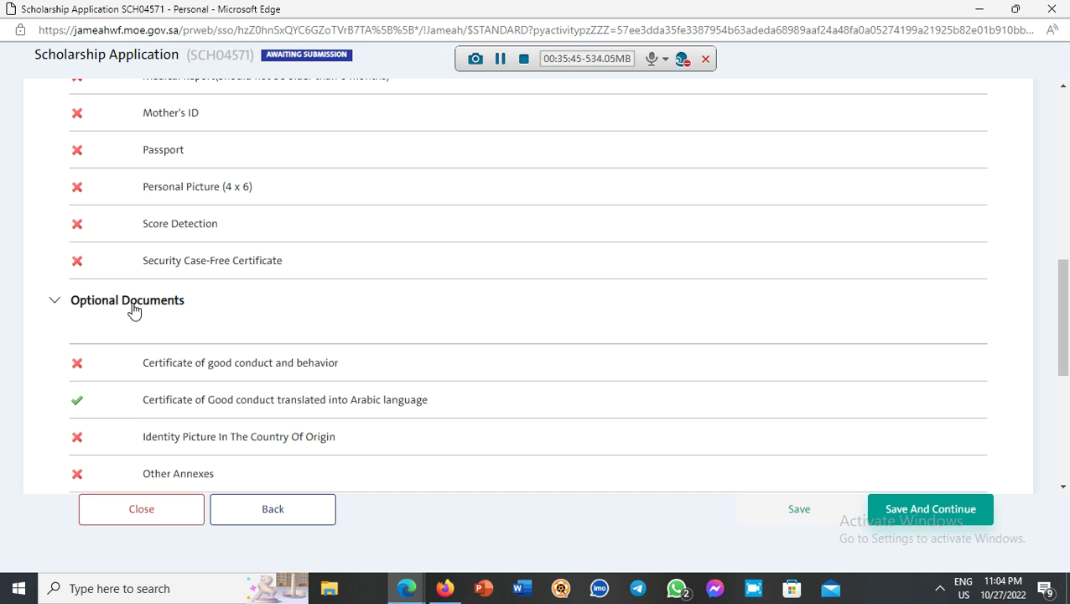
{"action": "scroll", "coordinate": [327, 350], "scroll_direction": "down", "scroll_amount": 1}
{"action": "left_click_drag", "start_coordinate": [363, 304], "coordinate": [139, 319]}
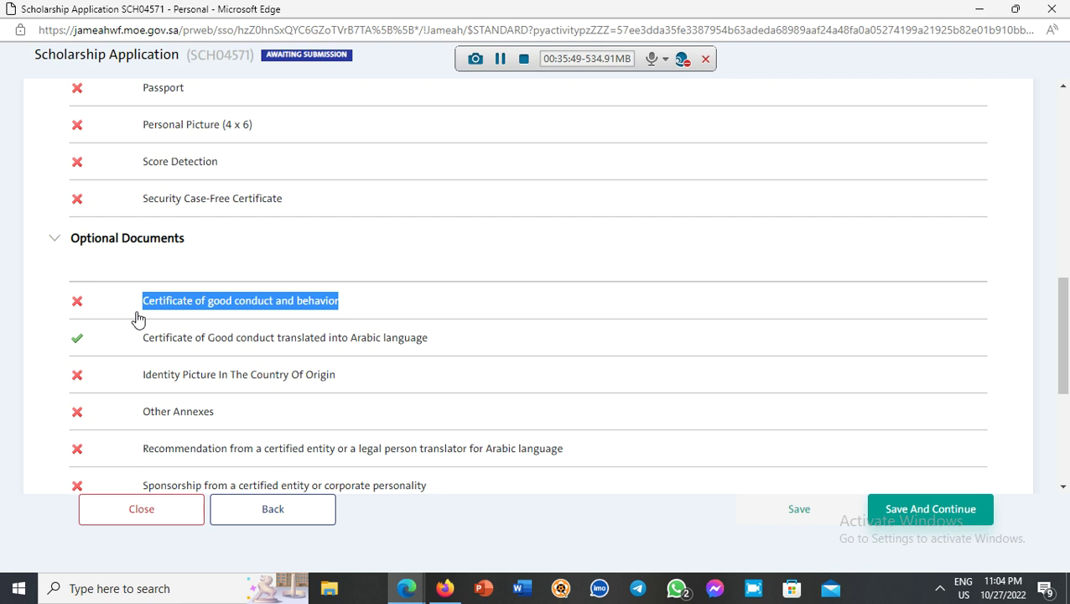
{"action": "left_click_drag", "start_coordinate": [449, 341], "coordinate": [124, 349]}
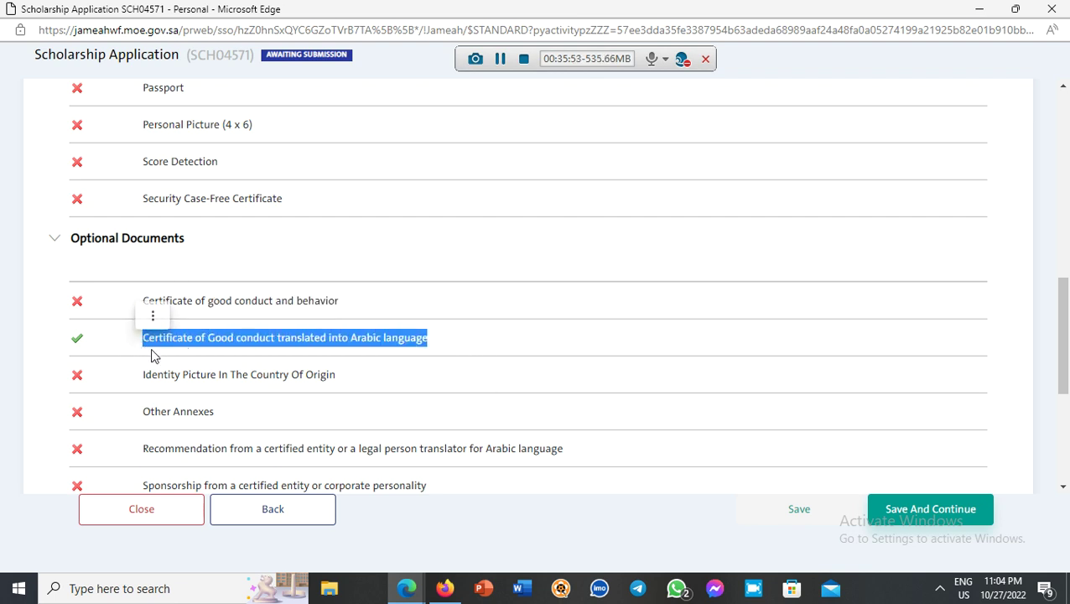
{"action": "left_click_drag", "start_coordinate": [353, 380], "coordinate": [142, 386]}
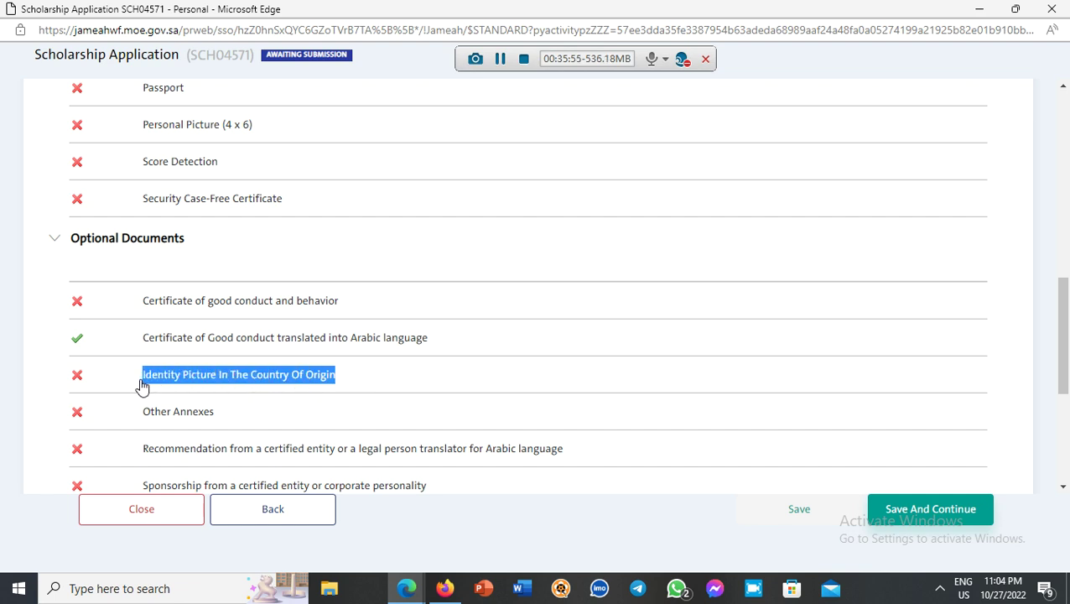
{"action": "left_click_drag", "start_coordinate": [246, 420], "coordinate": [137, 419]}
{"action": "scroll", "coordinate": [332, 373], "scroll_direction": "down", "scroll_amount": 2}
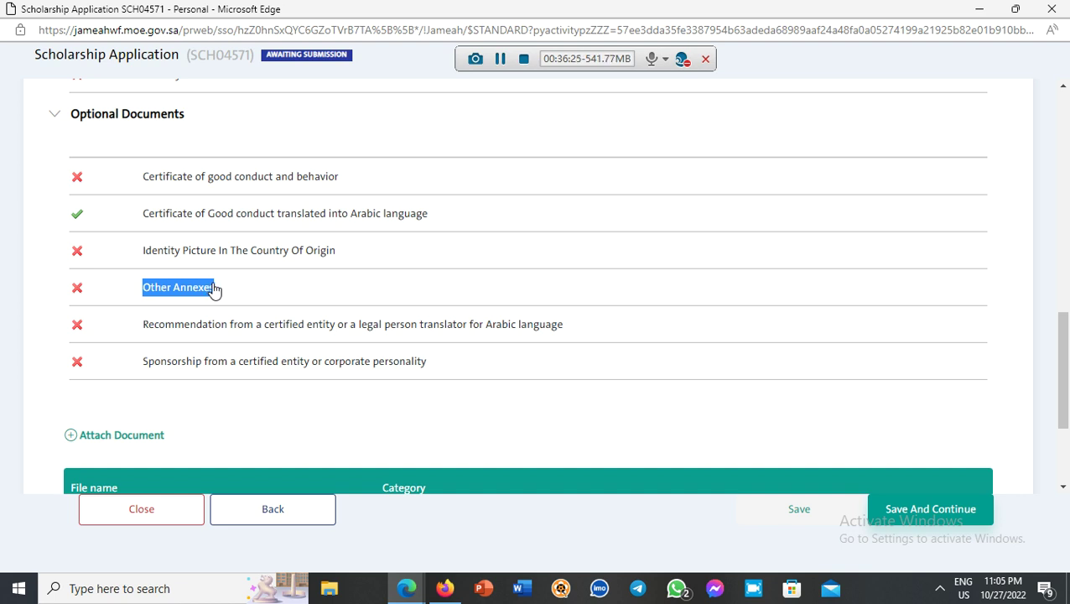
{"action": "left_click_drag", "start_coordinate": [640, 327], "coordinate": [134, 330]}
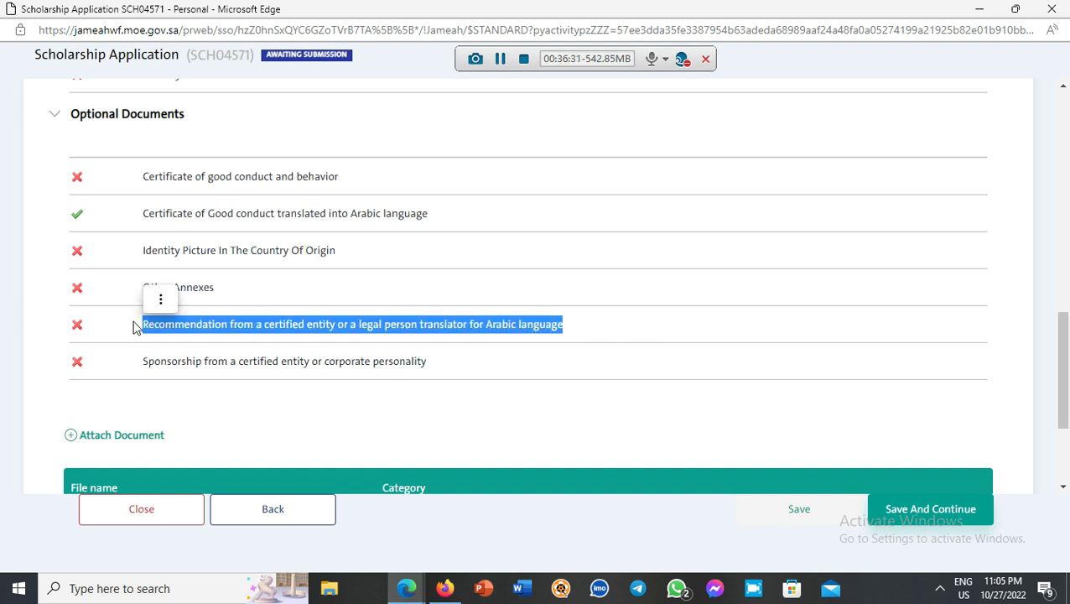
{"action": "left_click_drag", "start_coordinate": [454, 366], "coordinate": [129, 374]}
{"action": "scroll", "coordinate": [129, 373], "scroll_direction": "down", "scroll_amount": 3}
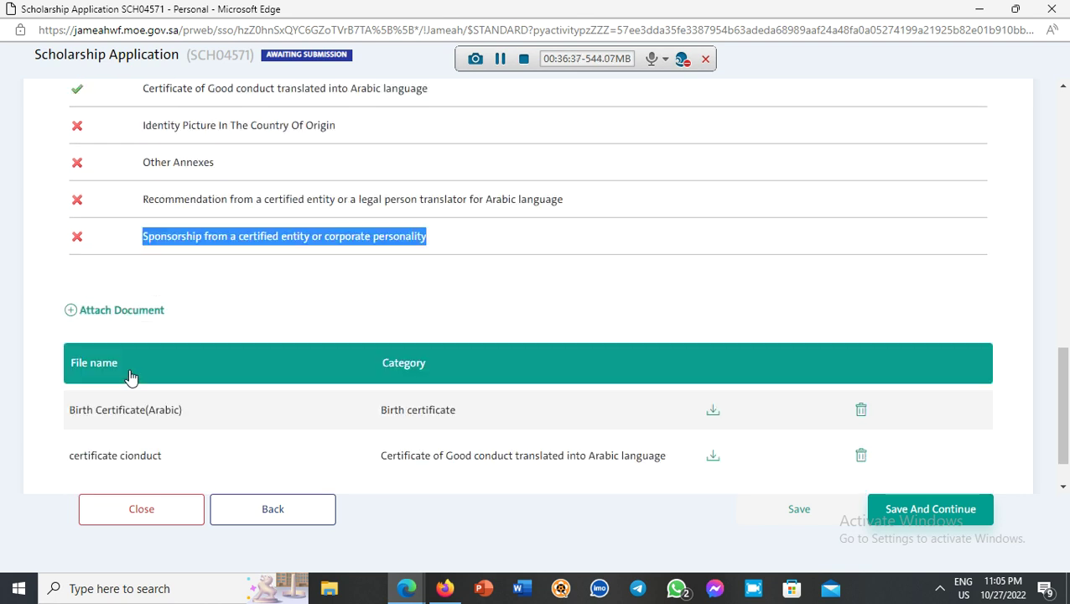
Try to add the PNG file 3-1470181x14 from the Downloads folder as a new document attachment.
{"action": "scroll", "coordinate": [156, 331], "scroll_direction": "down", "scroll_amount": 1}
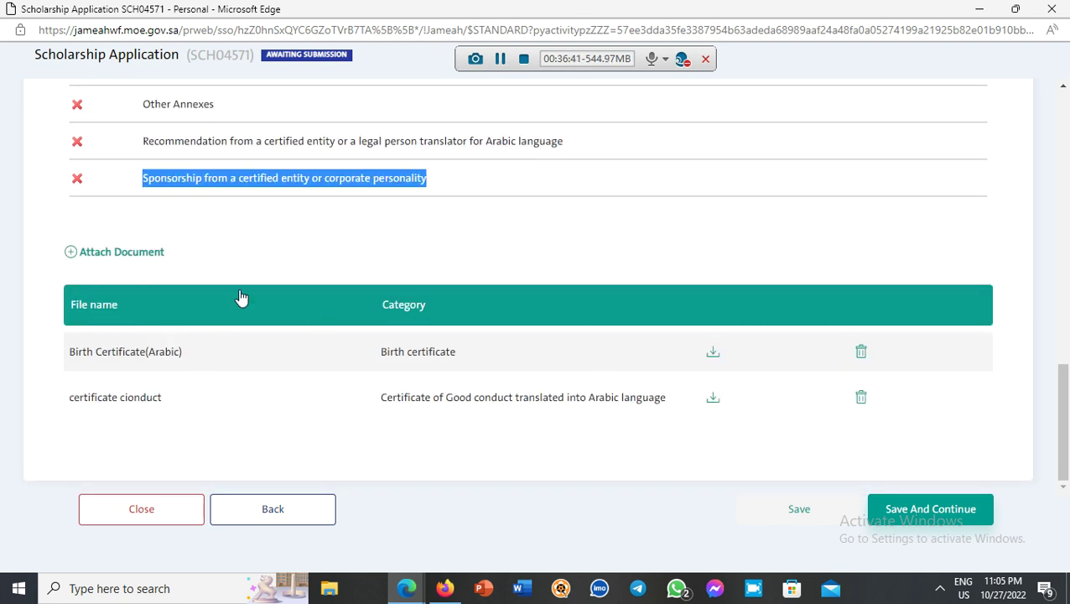
{"action": "left_click", "coordinate": [130, 252]}
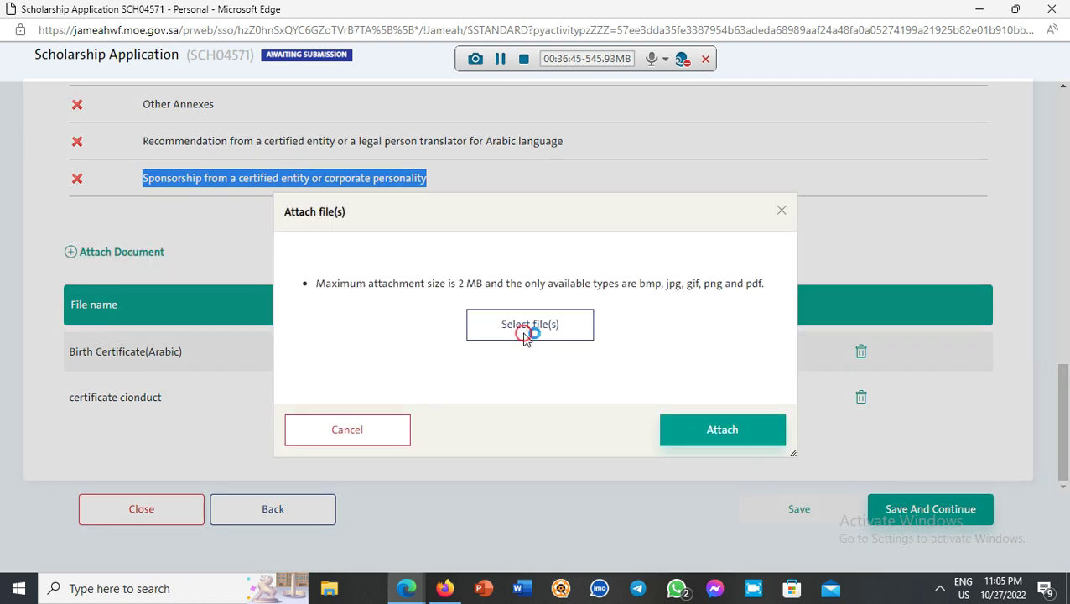
{"action": "left_click", "coordinate": [526, 336]}
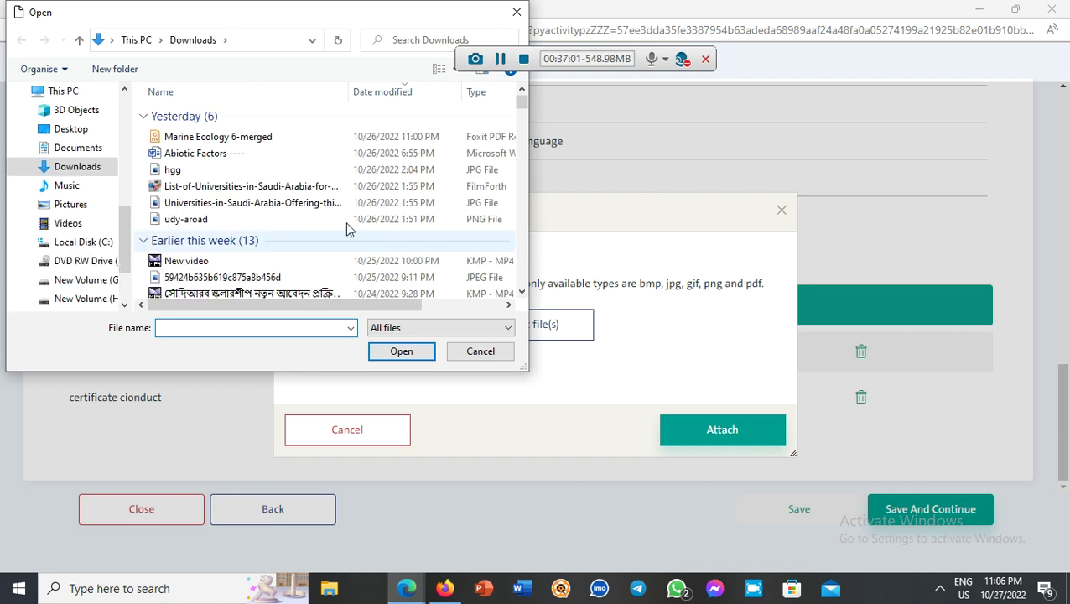
{"action": "scroll", "coordinate": [179, 174], "scroll_direction": "down", "scroll_amount": 3}
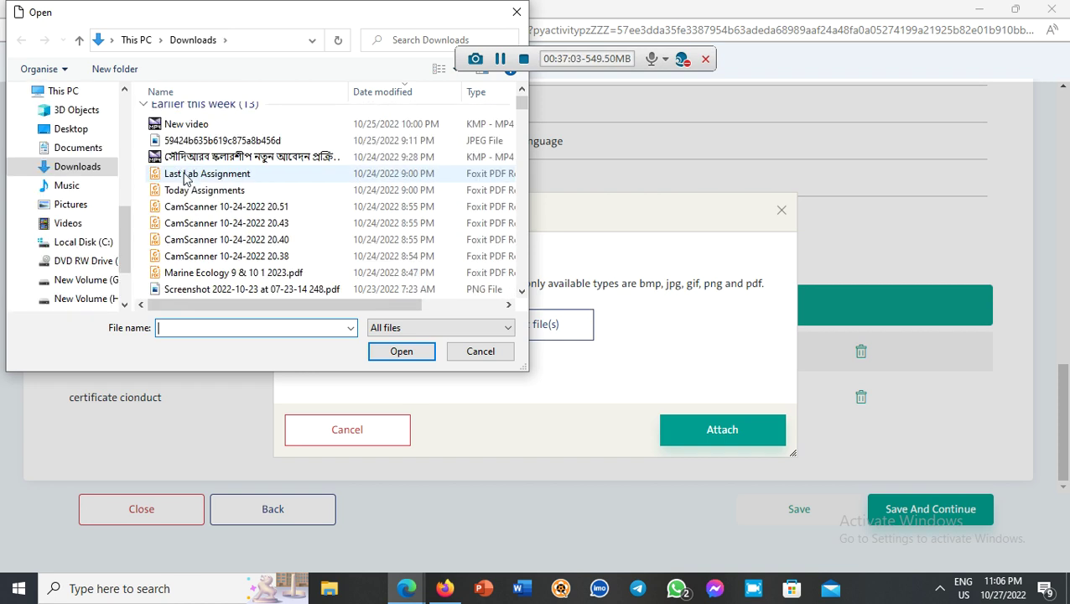
{"action": "scroll", "coordinate": [179, 174], "scroll_direction": "down", "scroll_amount": 3}
{"action": "left_click", "coordinate": [188, 207]}
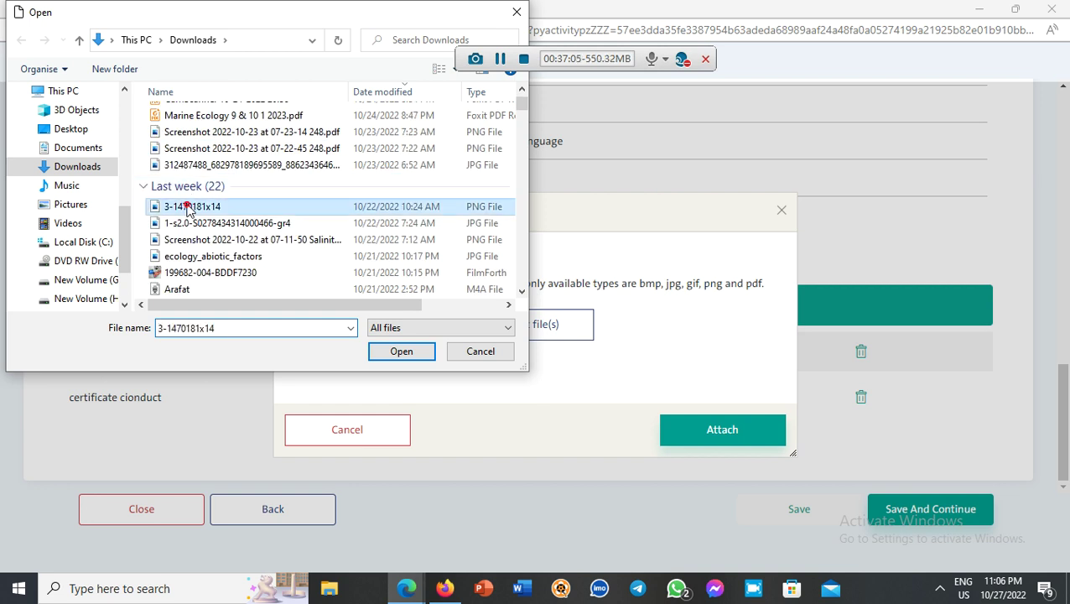
{"action": "left_click", "coordinate": [398, 352]}
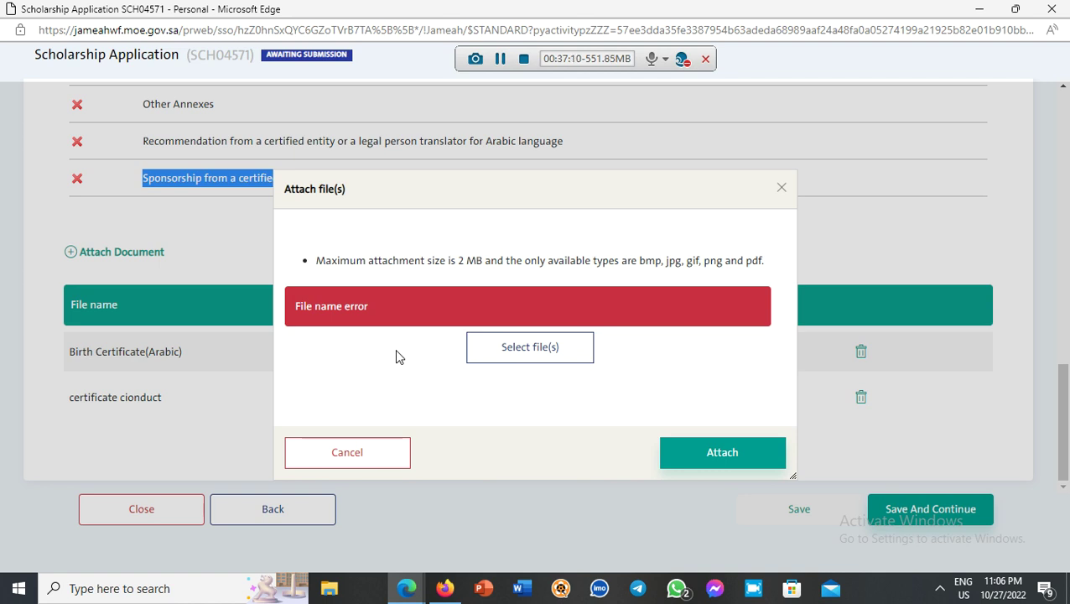
Choose the Baby image from the Pictures folder as the file to attach.
{"action": "left_click", "coordinate": [506, 349]}
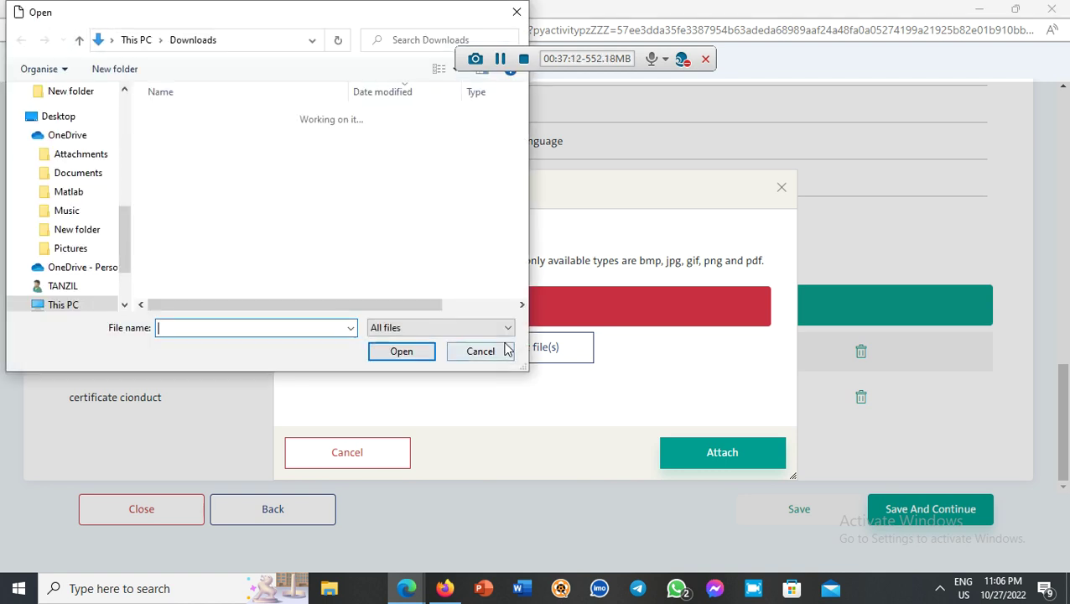
{"action": "scroll", "coordinate": [251, 210], "scroll_direction": "down", "scroll_amount": 3}
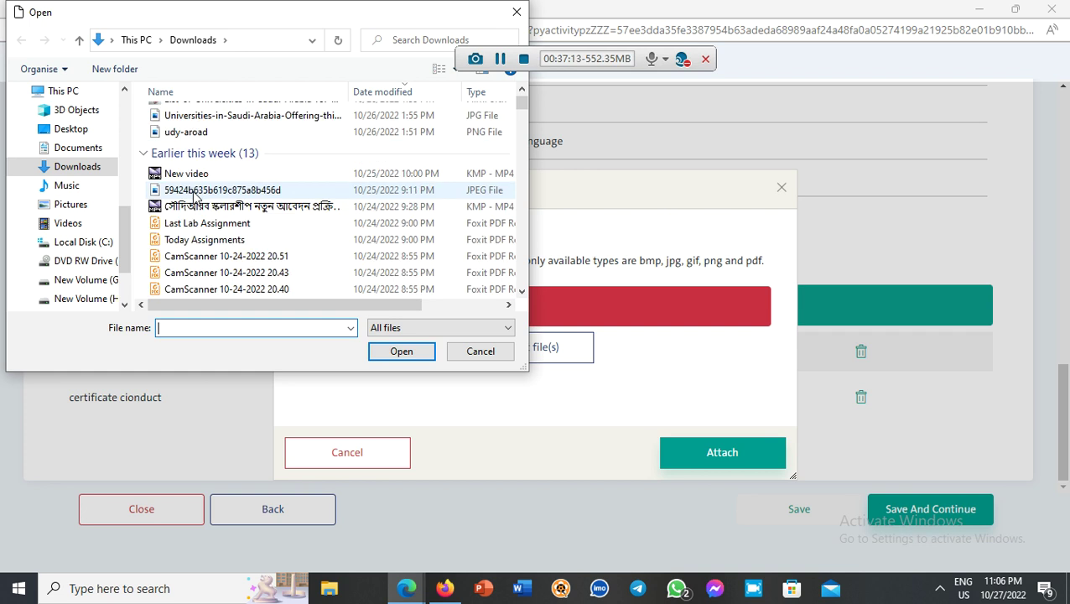
{"action": "left_click", "coordinate": [74, 205]}
{"action": "scroll", "coordinate": [386, 208], "scroll_direction": "down", "scroll_amount": 2}
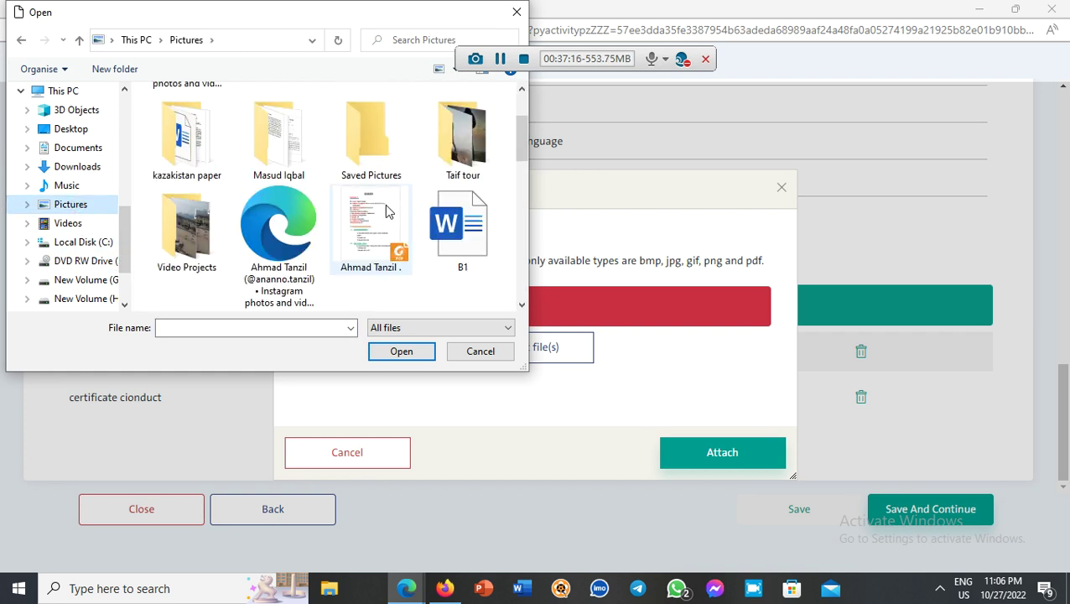
{"action": "scroll", "coordinate": [385, 204], "scroll_direction": "down", "scroll_amount": 4}
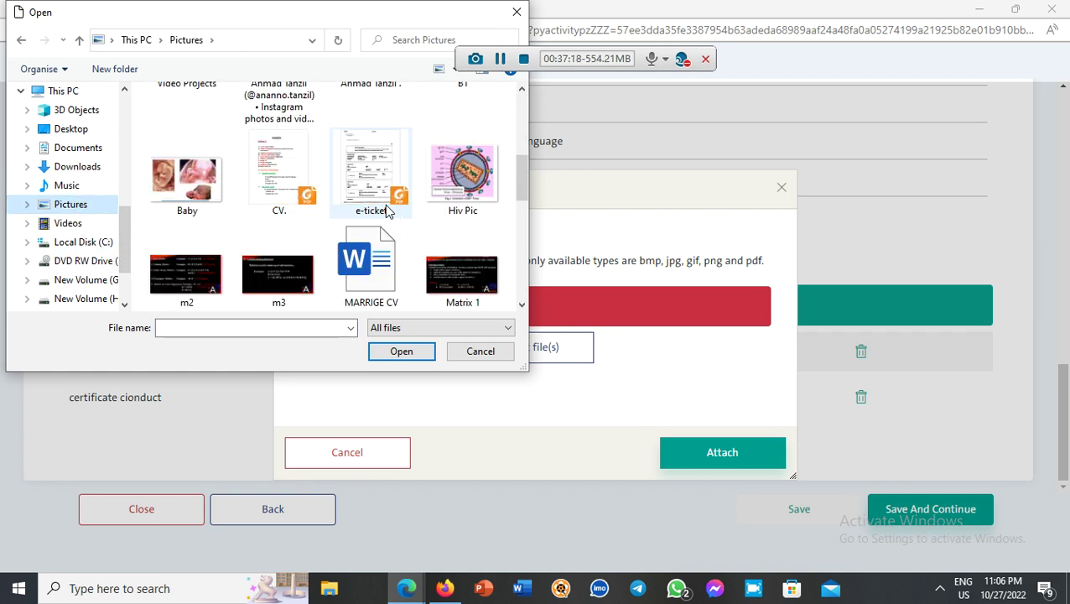
{"action": "scroll", "coordinate": [386, 208], "scroll_direction": "down", "scroll_amount": 2}
{"action": "scroll", "coordinate": [268, 185], "scroll_direction": "up", "scroll_amount": 1}
{"action": "left_click", "coordinate": [189, 159]}
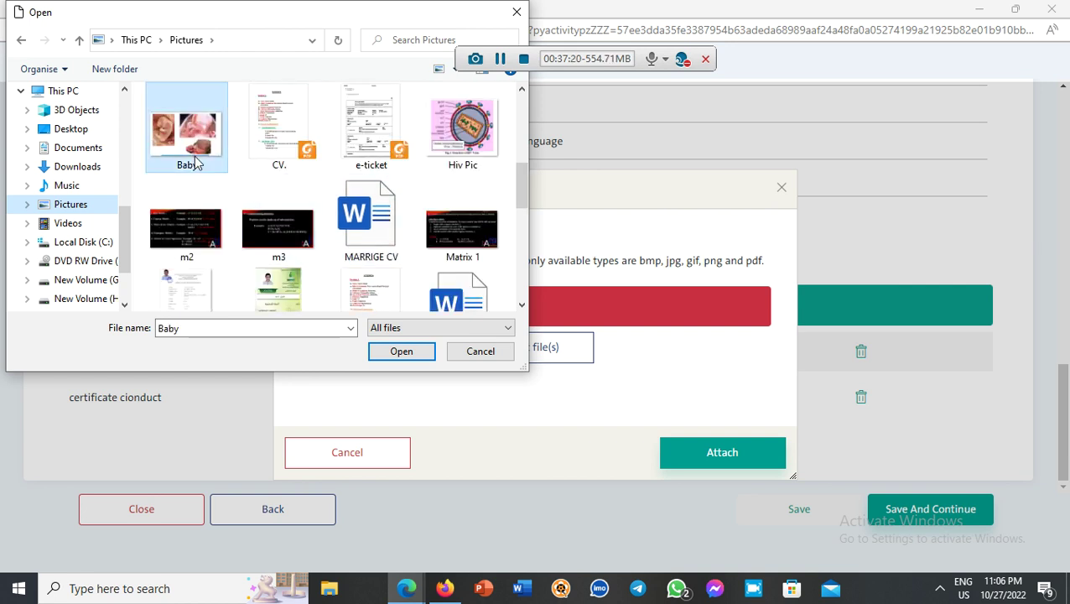
{"action": "left_click", "coordinate": [401, 351]}
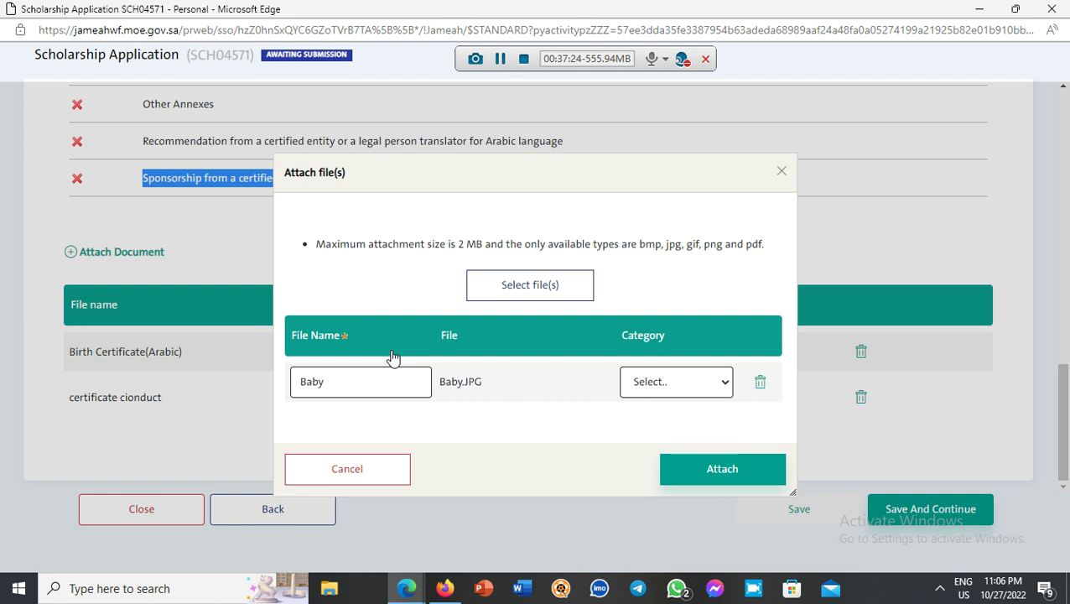
Replace the Baby.JPG attachment's file name with "Marrige certificate".
{"action": "left_click", "coordinate": [403, 376]}
{"action": "key", "text": "BackSpace"}
{"action": "key", "text": "BackSpace"}
{"action": "key", "text": "BackSpace"}
{"action": "key", "text": "BackSpace"}
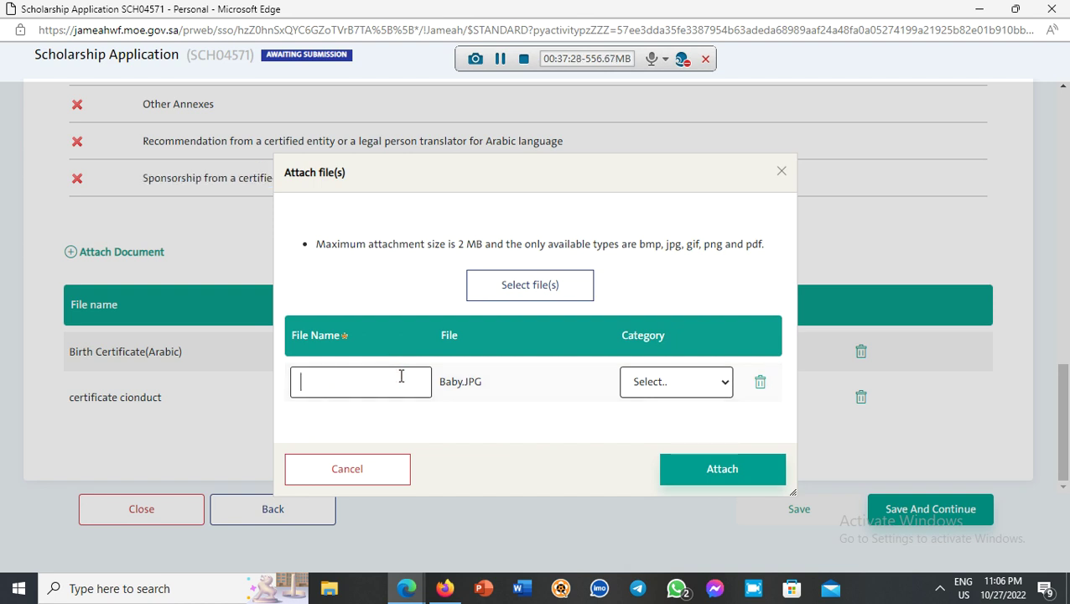
{"action": "type", "text": "Marrige"}
{"action": "type", "text": "certifi"}
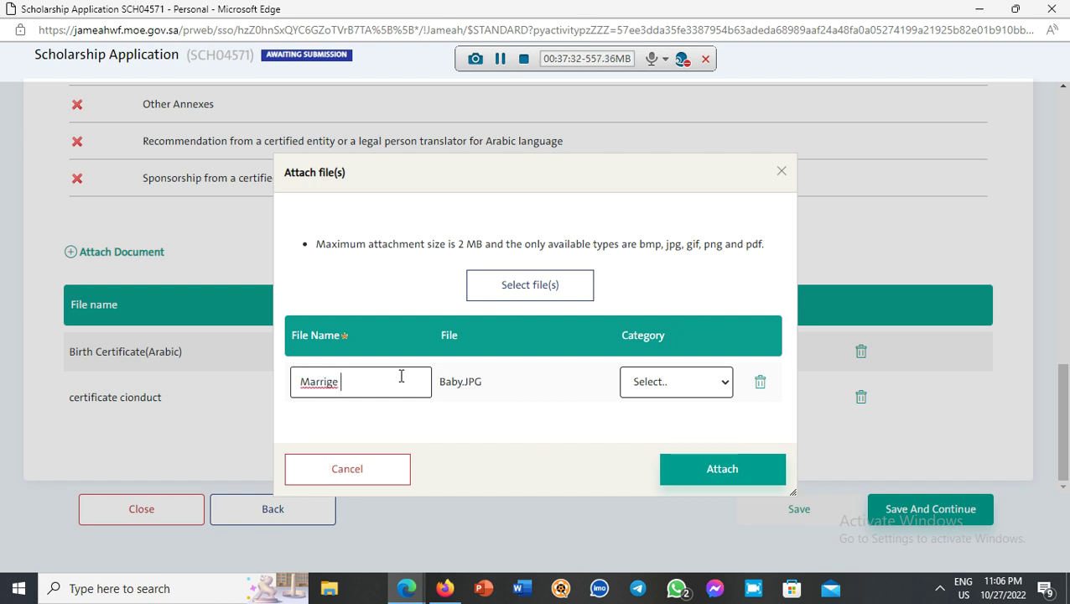
{"action": "type", "text": "cate"}
Assign the Marrige certificate file to the Other annexes category and attach it to the application.
{"action": "left_click", "coordinate": [721, 380]}
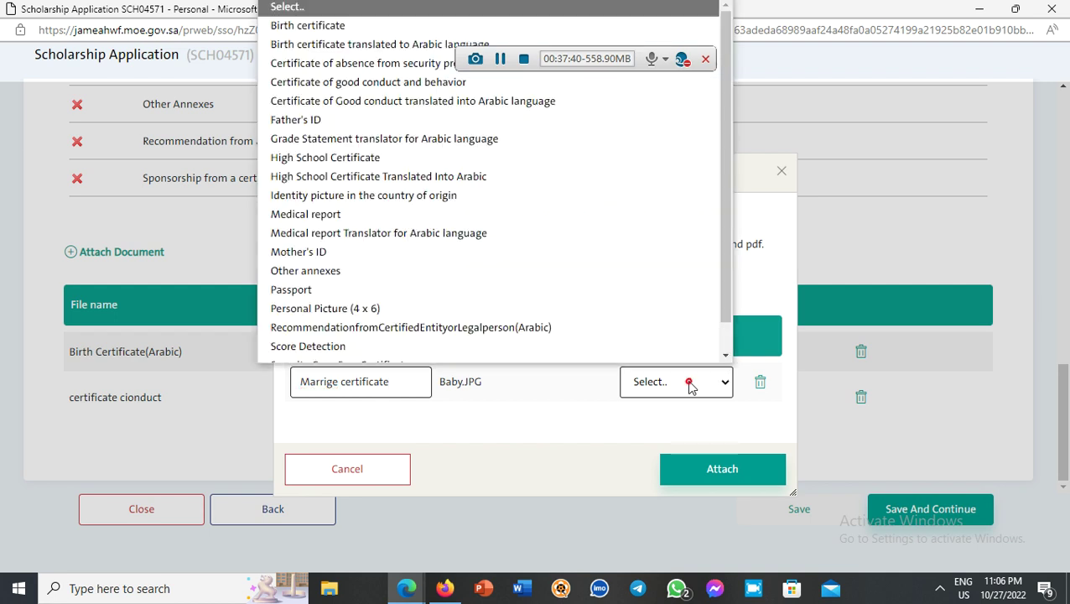
{"action": "scroll", "coordinate": [490, 289], "scroll_direction": "down", "scroll_amount": 1}
{"action": "scroll", "coordinate": [477, 280], "scroll_direction": "up", "scroll_amount": 1}
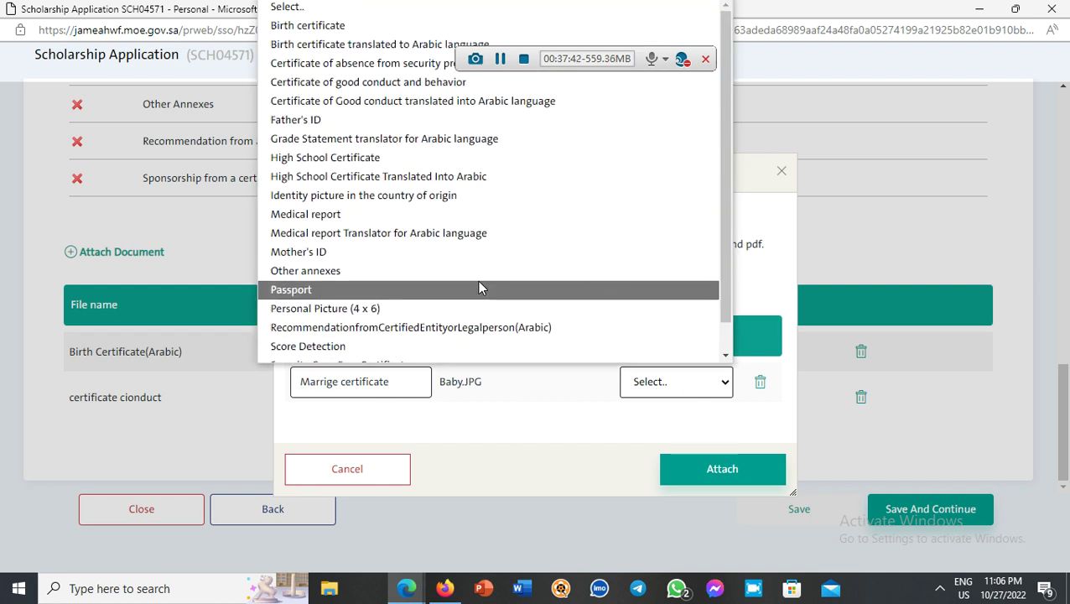
{"action": "scroll", "coordinate": [477, 280], "scroll_direction": "down", "scroll_amount": 2}
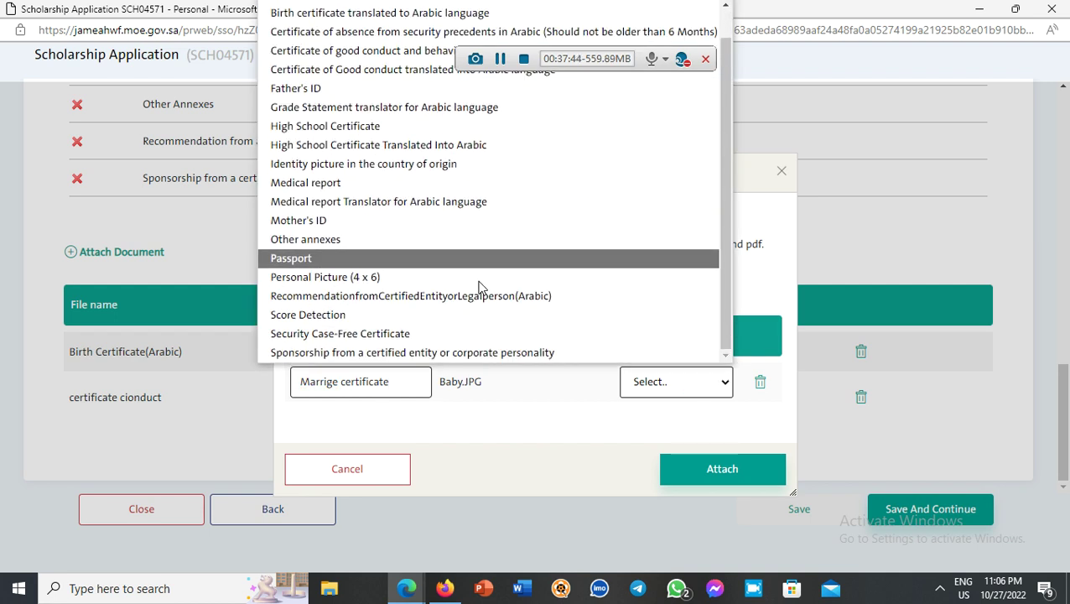
{"action": "scroll", "coordinate": [479, 282], "scroll_direction": "up", "scroll_amount": 1}
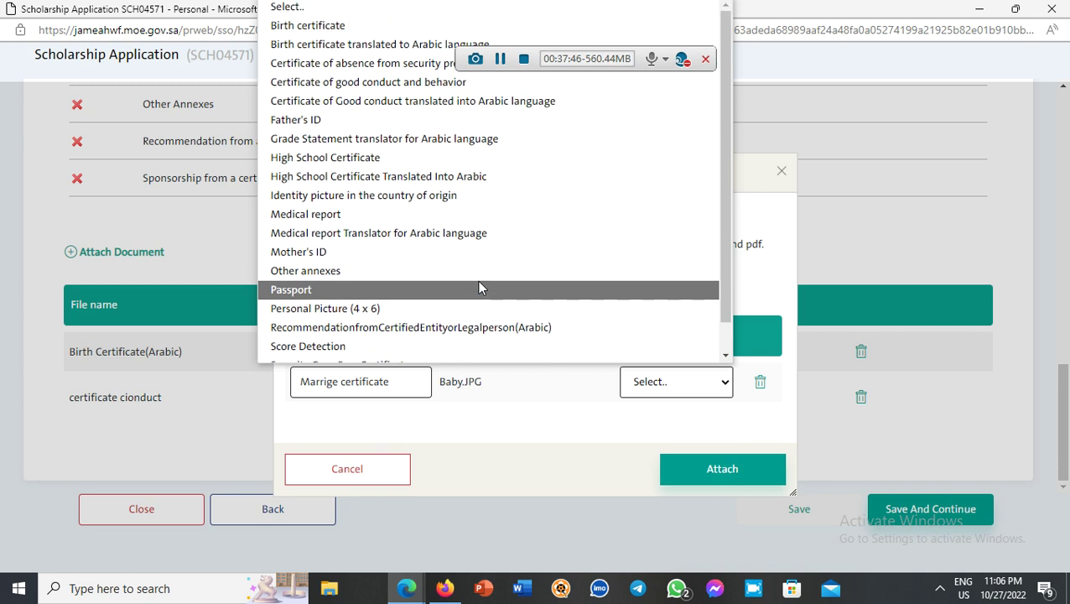
{"action": "left_click", "coordinate": [388, 271]}
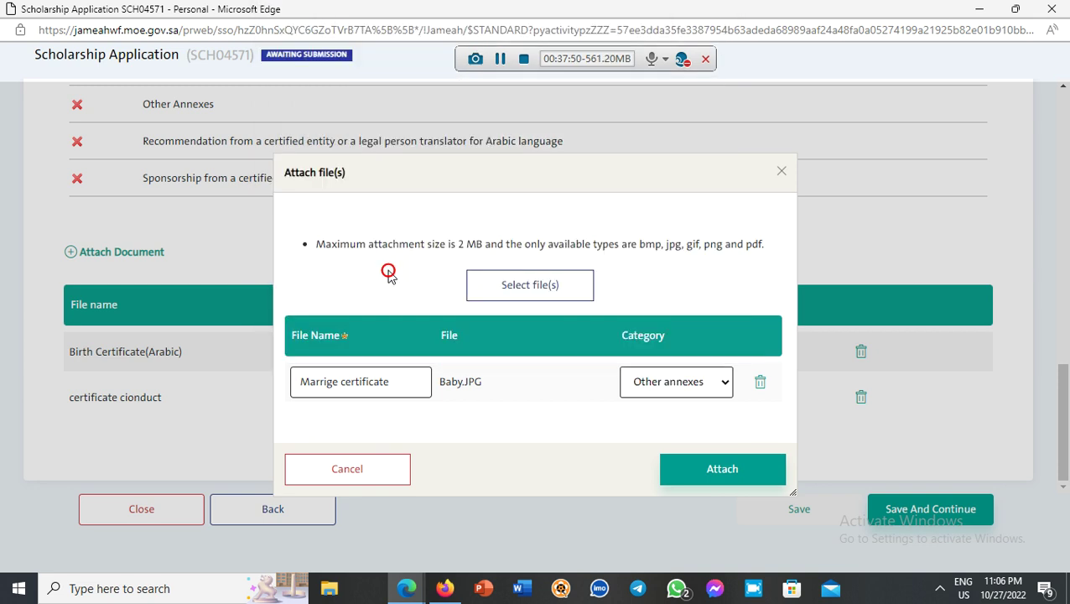
{"action": "left_click", "coordinate": [681, 474]}
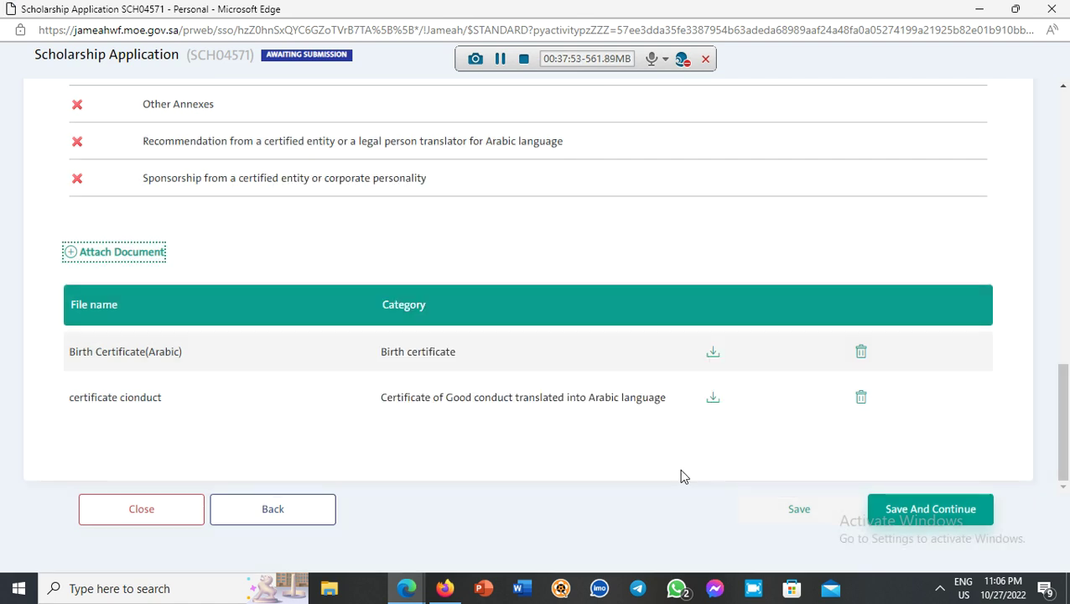
{"action": "scroll", "coordinate": [678, 446], "scroll_direction": "down", "scroll_amount": 1}
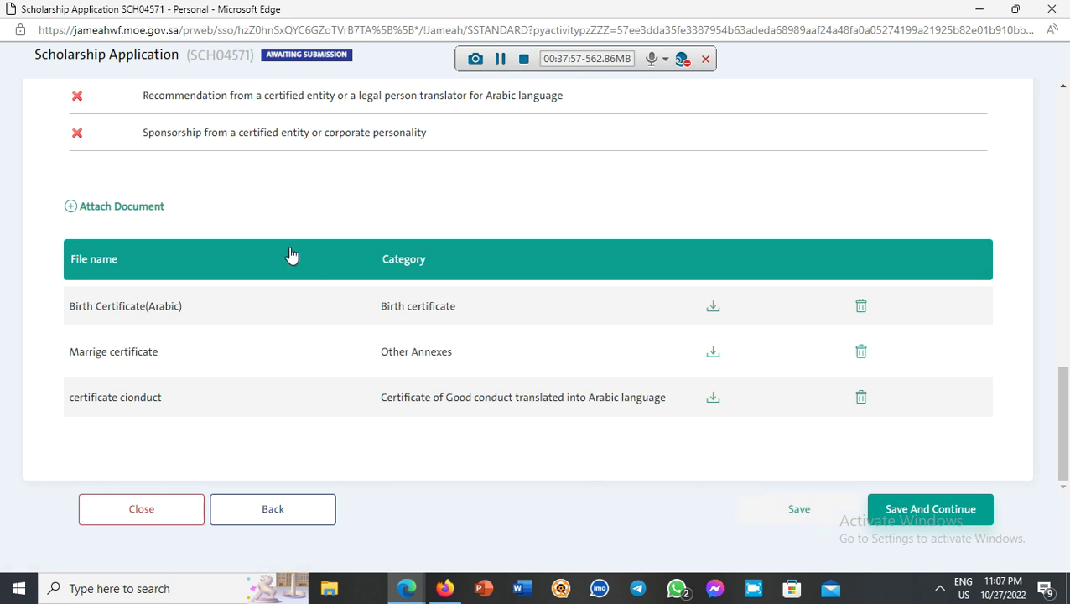
{"action": "left_click", "coordinate": [145, 207]}
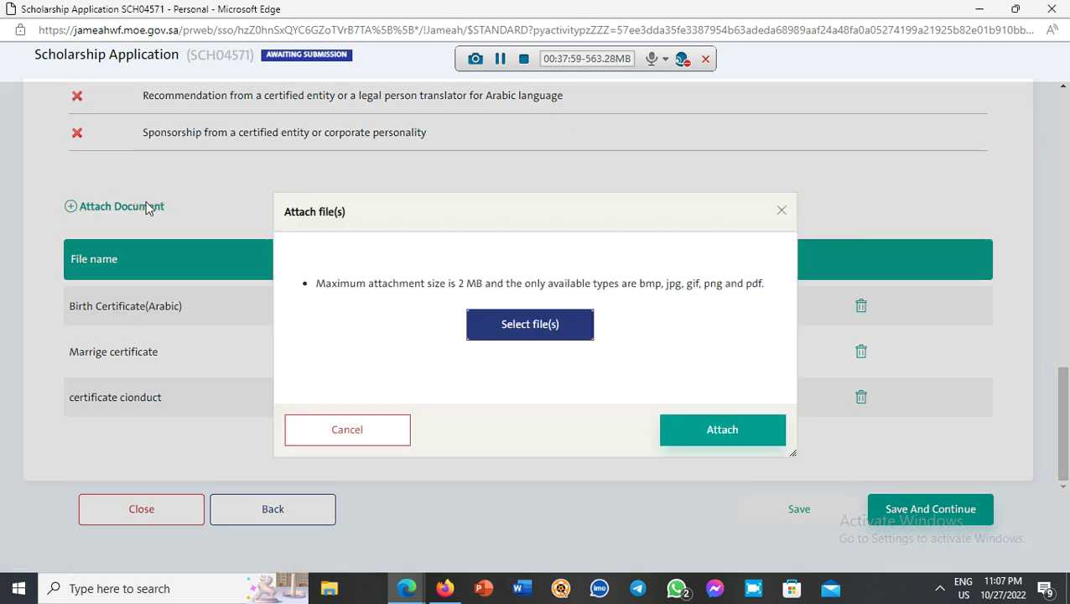
{"action": "left_click", "coordinate": [565, 334]}
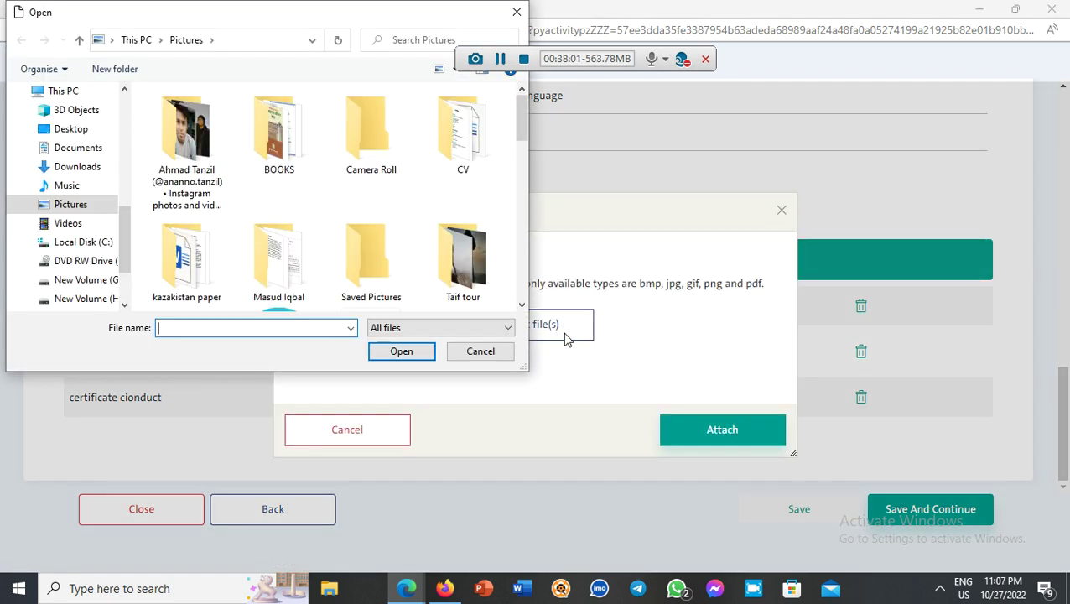
{"action": "left_click", "coordinate": [498, 353]}
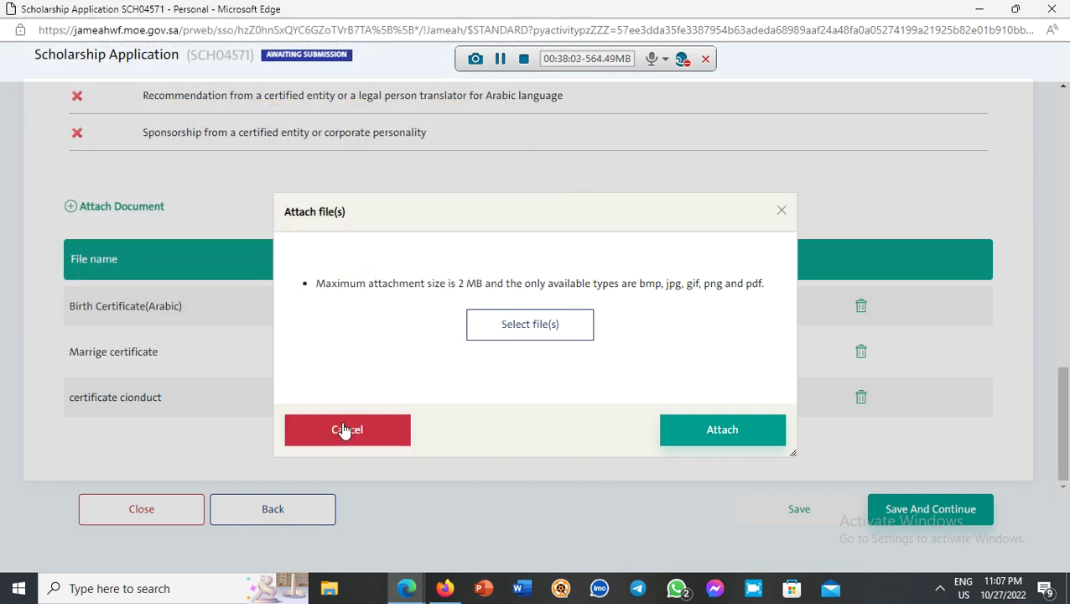
{"action": "left_click", "coordinate": [346, 429]}
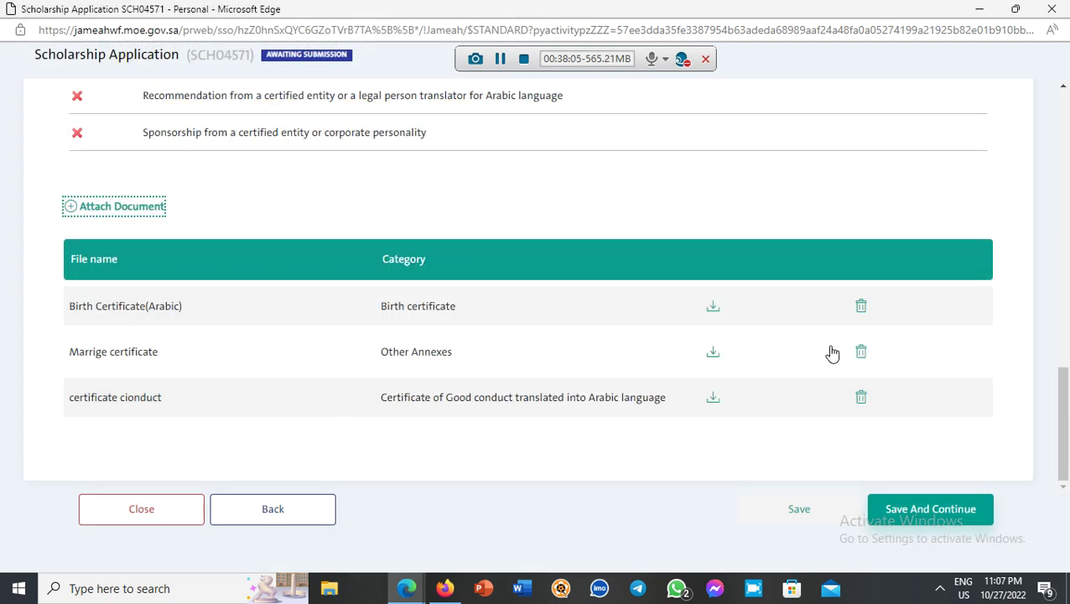
{"action": "left_click", "coordinate": [128, 307]}
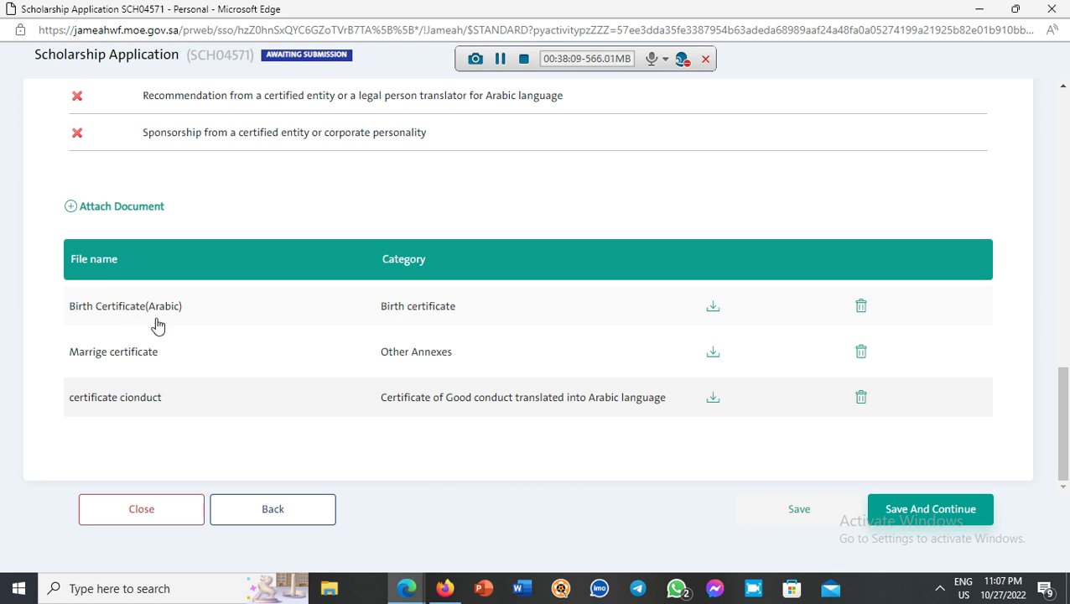
{"action": "left_click", "coordinate": [131, 214]}
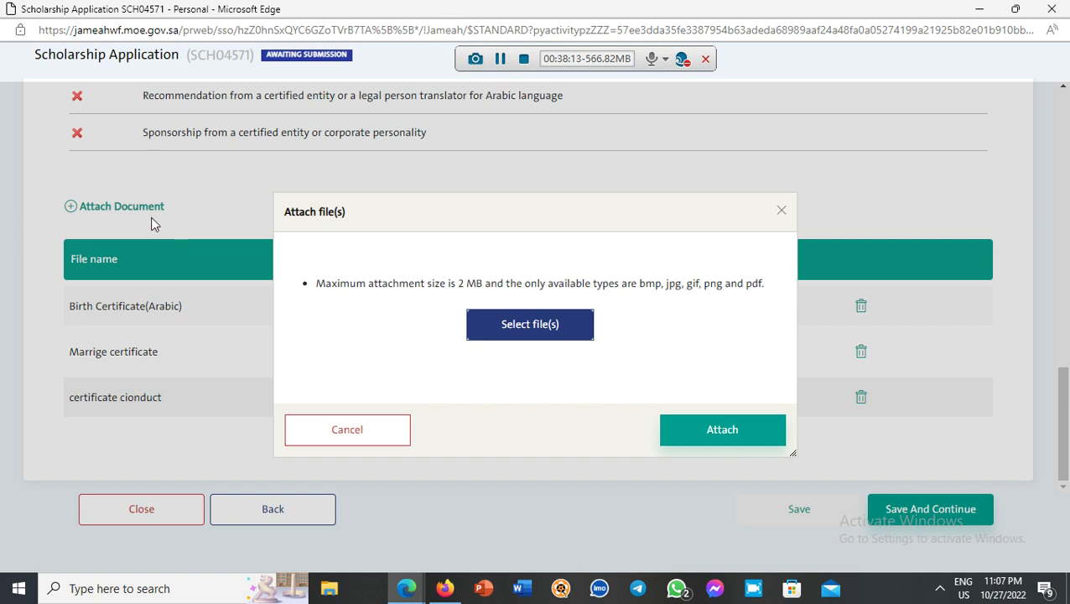
{"action": "left_click", "coordinate": [349, 426]}
Start another document attachment and choose the Hiv Pic image from the Pictures folder.
{"action": "left_click_drag", "start_coordinate": [166, 216], "coordinate": [67, 208]}
{"action": "left_click", "coordinate": [119, 216]}
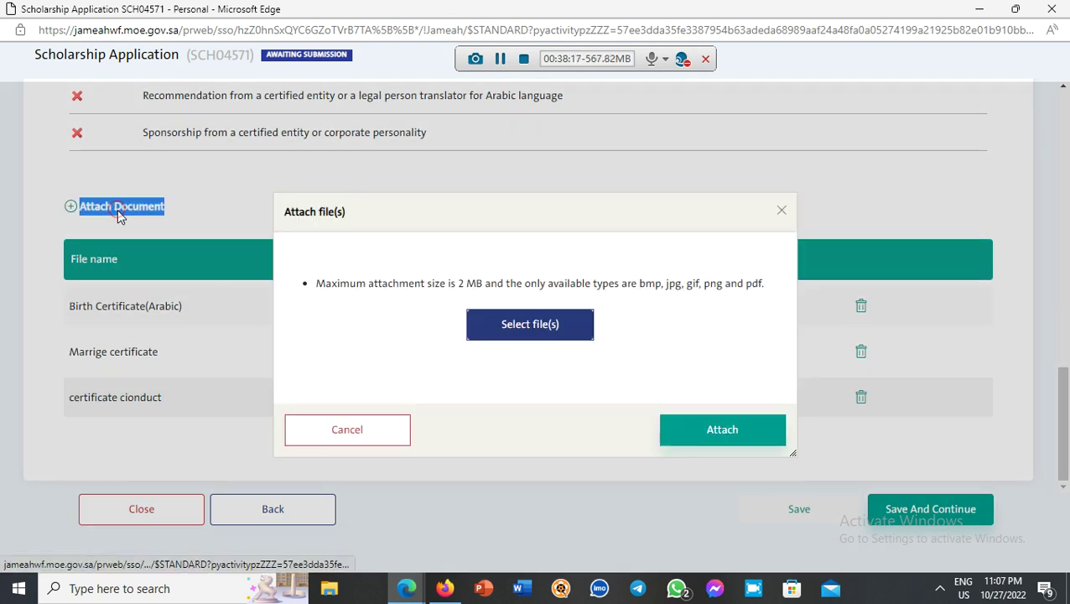
{"action": "left_click", "coordinate": [491, 330]}
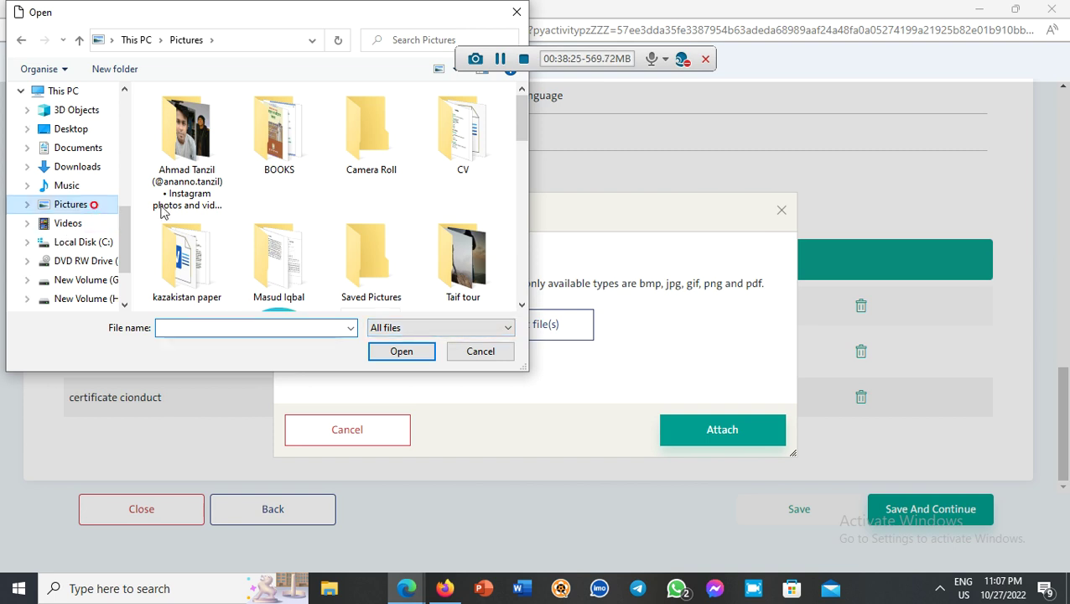
{"action": "left_click", "coordinate": [95, 205]}
{"action": "scroll", "coordinate": [304, 228], "scroll_direction": "down", "scroll_amount": 2}
{"action": "scroll", "coordinate": [304, 229], "scroll_direction": "down", "scroll_amount": 1}
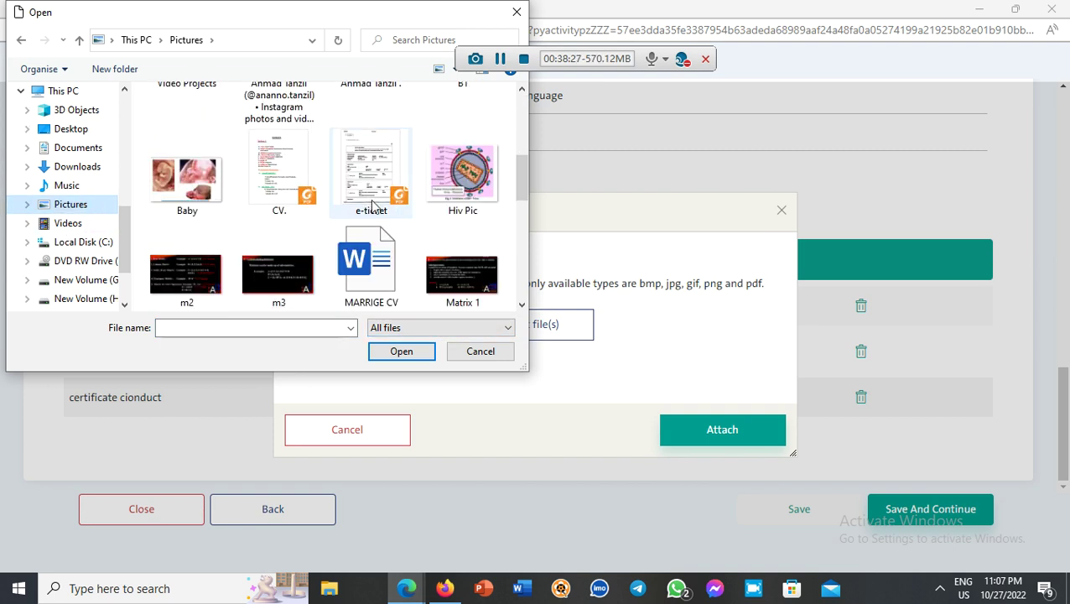
{"action": "left_click", "coordinate": [447, 195]}
{"action": "left_click", "coordinate": [407, 353]}
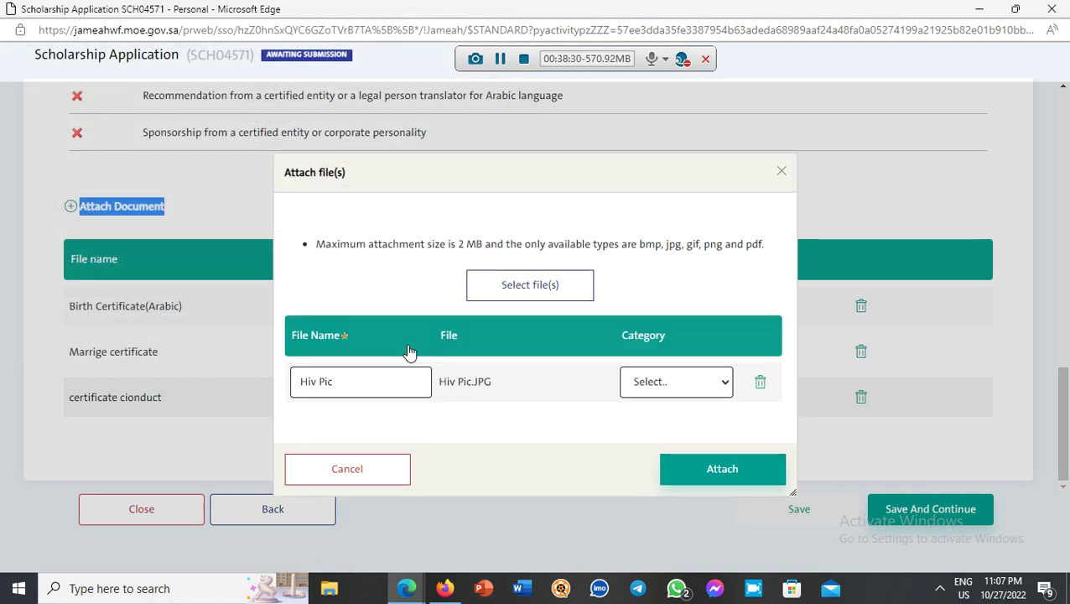
Set the Hiv Pic.JPG attachment's file name to "Iqama" and open its category choices.
{"action": "triple_click", "coordinate": [373, 386]}
{"action": "key", "text": "BackSpace"}
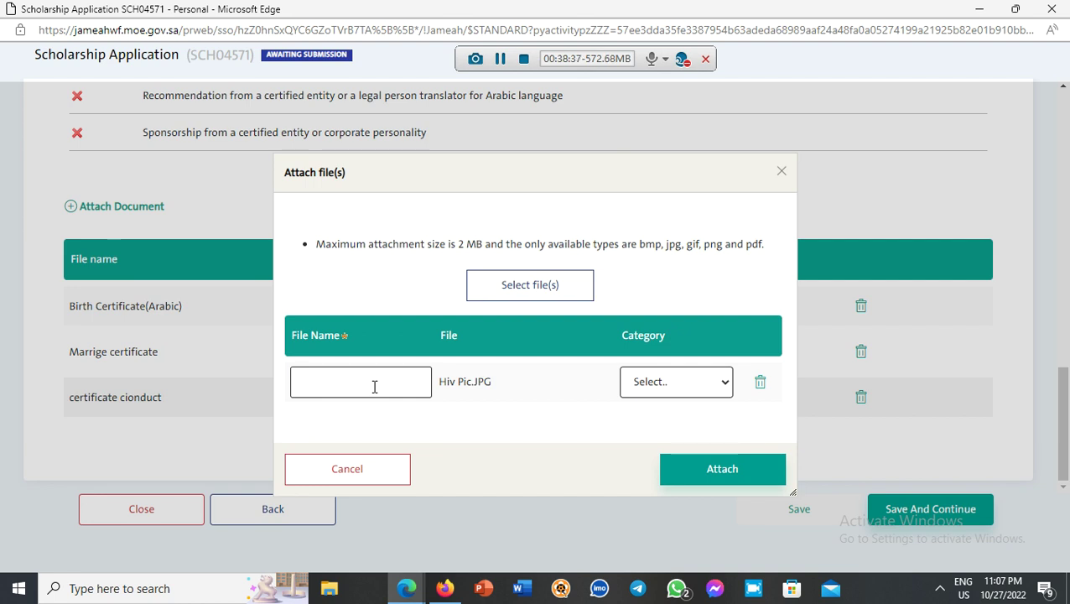
{"action": "type", "text": "Iqama"}
{"action": "left_click", "coordinate": [660, 392]}
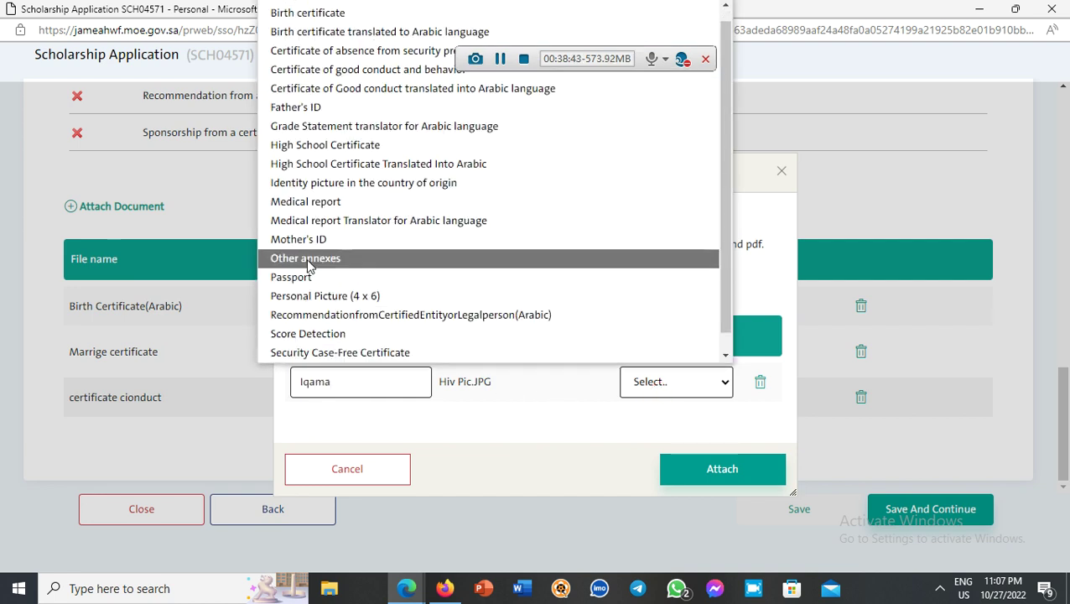
Replace the Hiv Pic.JPG attachment's file name with "transcript Arabic translate".
{"action": "double_click", "coordinate": [352, 379]}
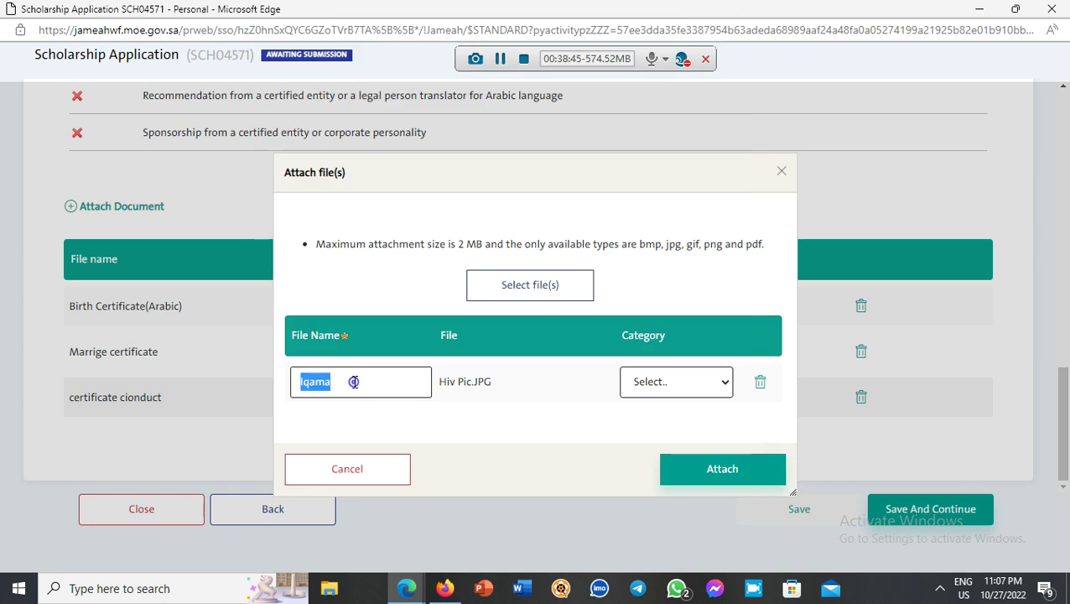
{"action": "key", "text": "BackSpace"}
{"action": "type", "text": "tra"}
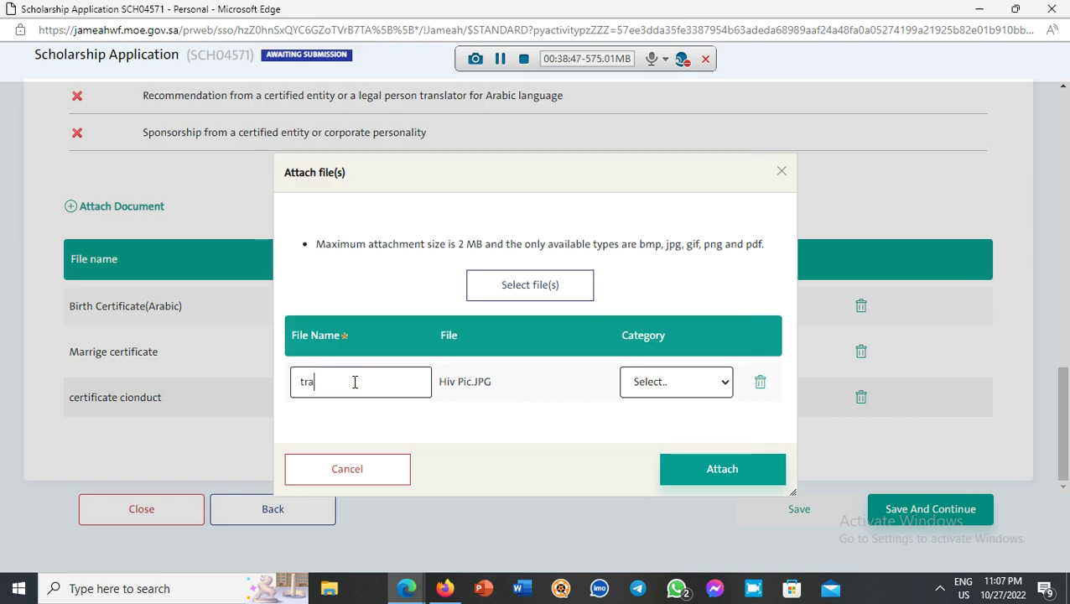
{"action": "type", "text": "nscript"}
{"action": "left_click", "coordinate": [675, 392]}
{"action": "scroll", "coordinate": [674, 388], "scroll_direction": "down", "scroll_amount": 2}
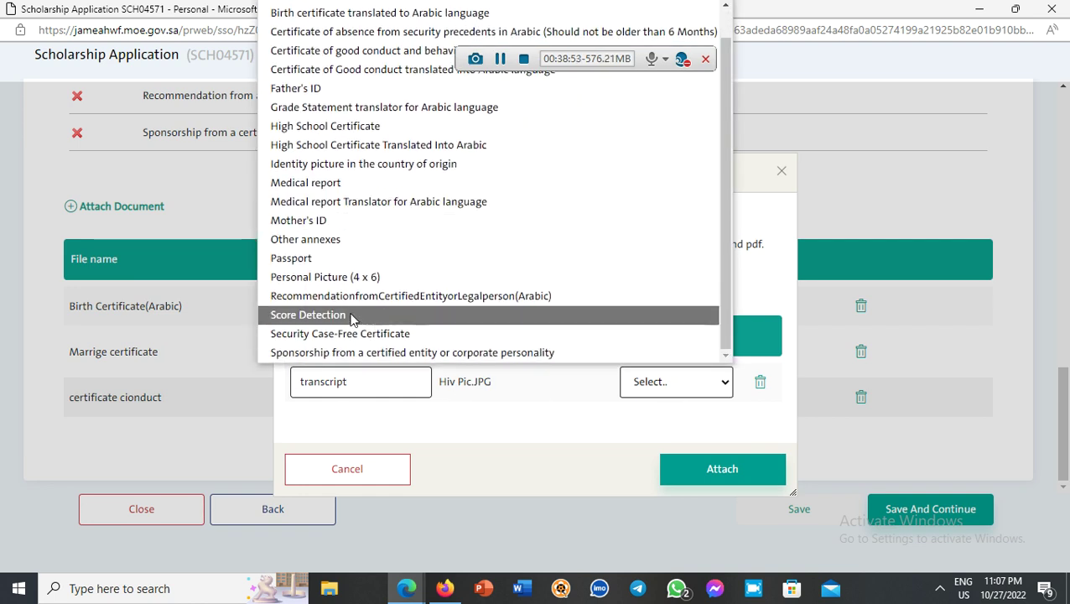
{"action": "left_click", "coordinate": [358, 383]}
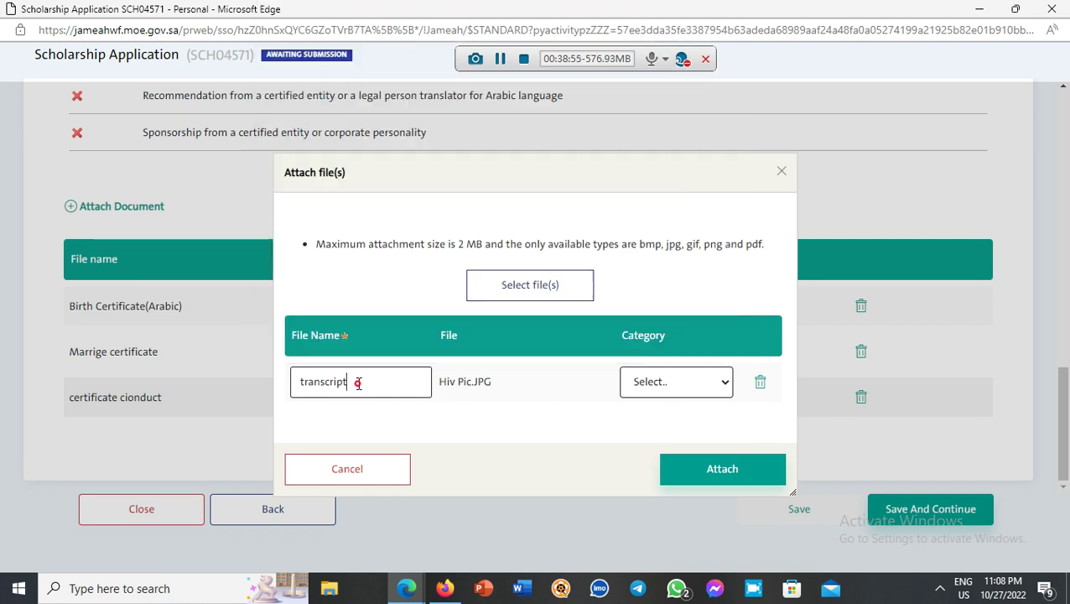
{"action": "type", "text": "Alan"}
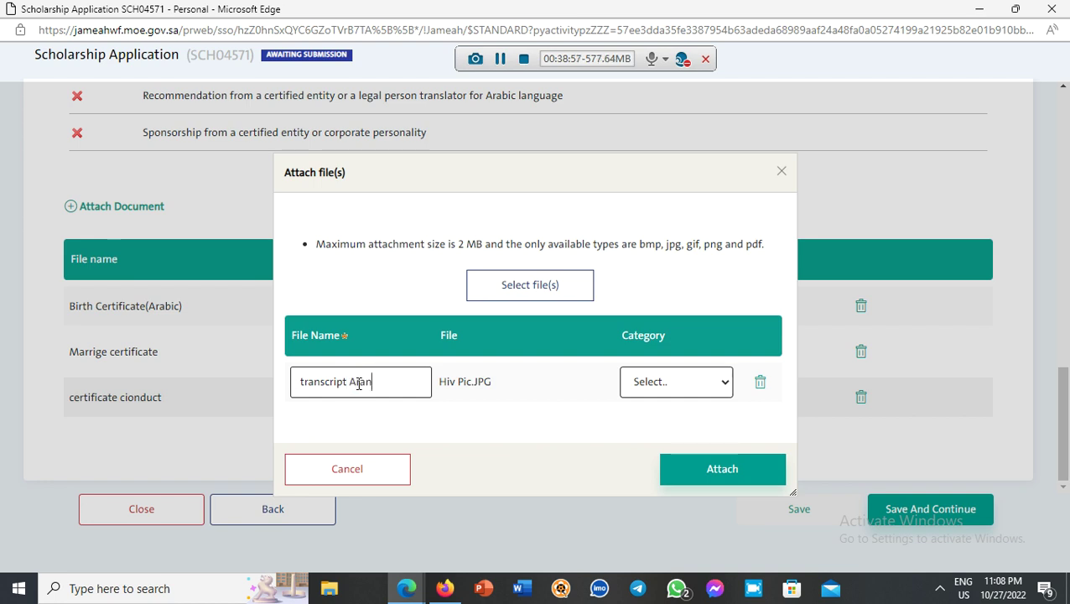
{"action": "key", "text": "BackSpace"}
{"action": "type", "text": "ipt Arabic translate"}
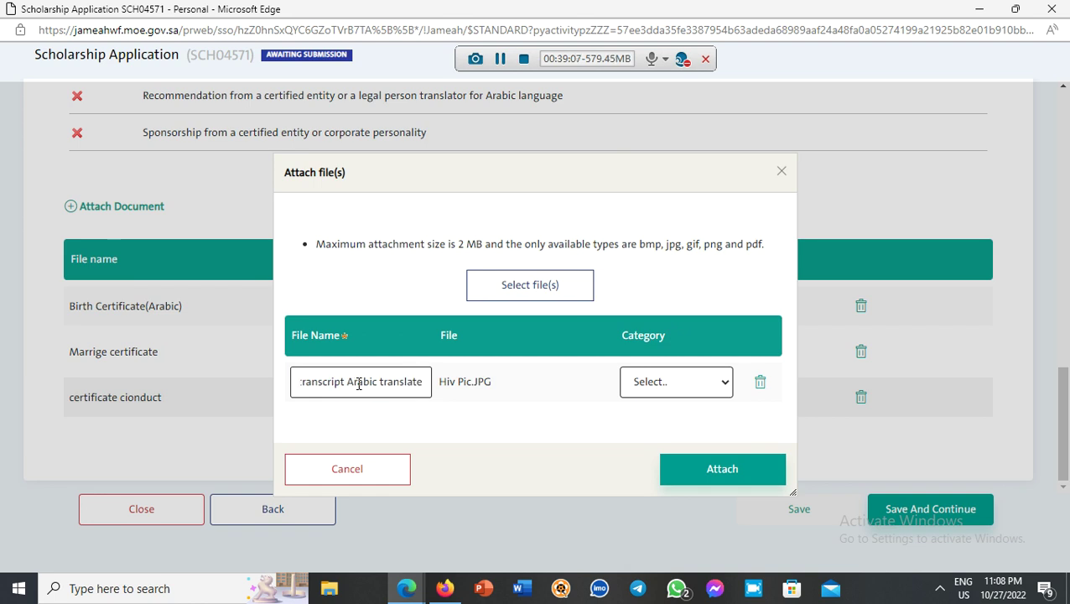
Assign the transcript file to the Grade Statement translator for Arabic language category and attach it to the application.
{"action": "left_click", "coordinate": [637, 382]}
{"action": "scroll", "coordinate": [406, 179], "scroll_direction": "down", "scroll_amount": 1}
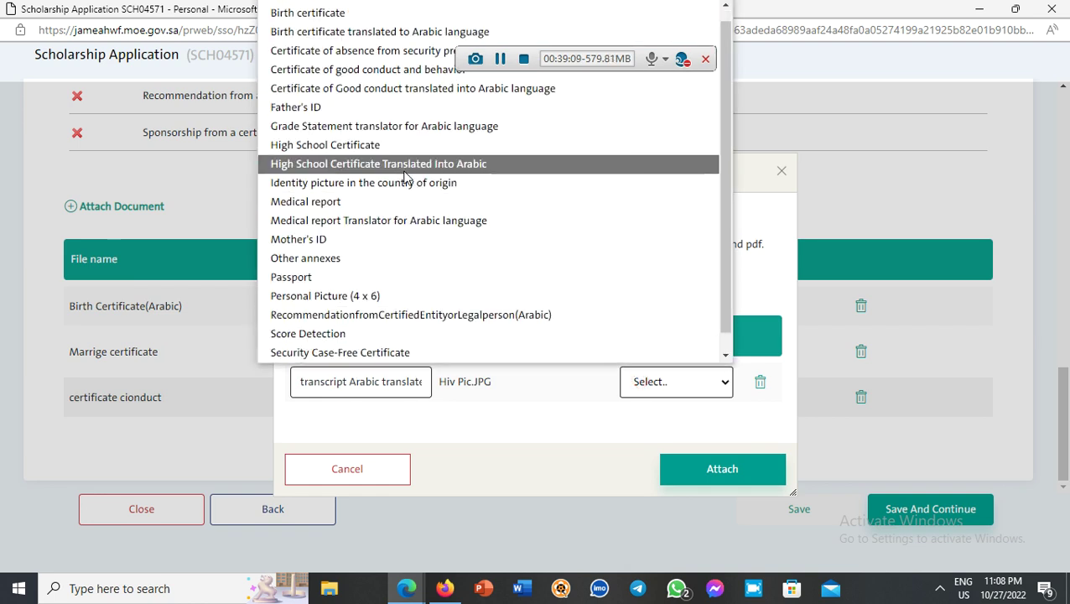
{"action": "scroll", "coordinate": [401, 172], "scroll_direction": "up", "scroll_amount": 1}
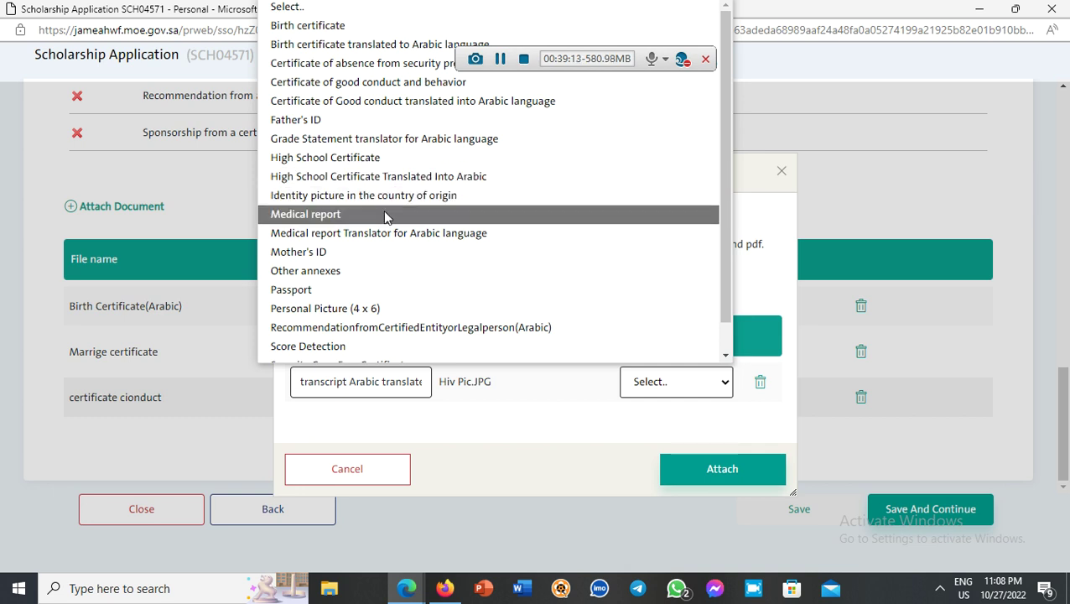
{"action": "scroll", "coordinate": [384, 210], "scroll_direction": "down", "scroll_amount": 1}
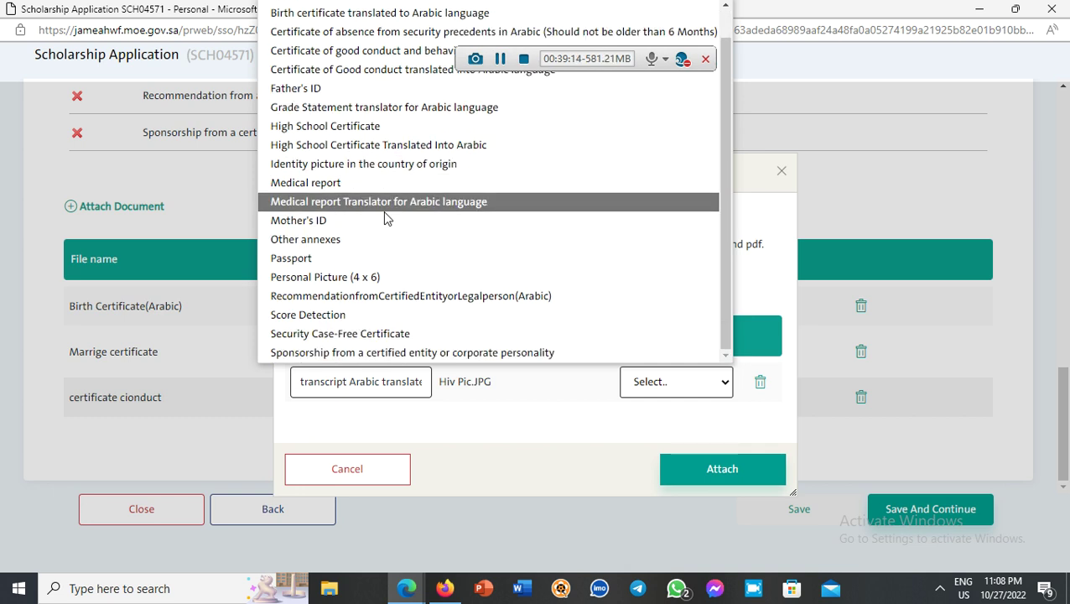
{"action": "scroll", "coordinate": [384, 216], "scroll_direction": "up", "scroll_amount": 1}
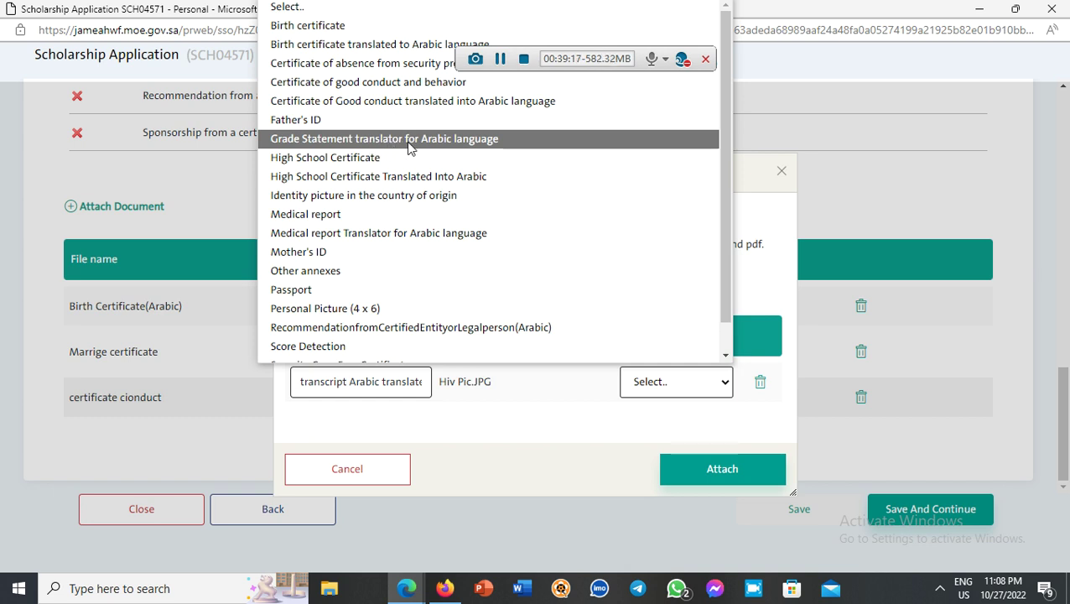
{"action": "left_click", "coordinate": [409, 147]}
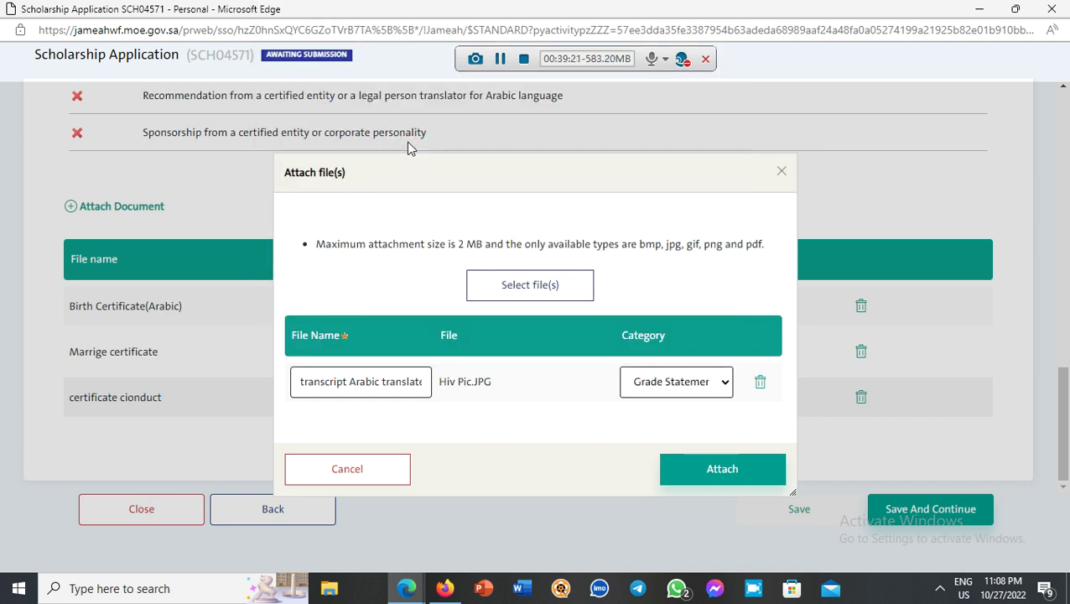
{"action": "left_click", "coordinate": [707, 470]}
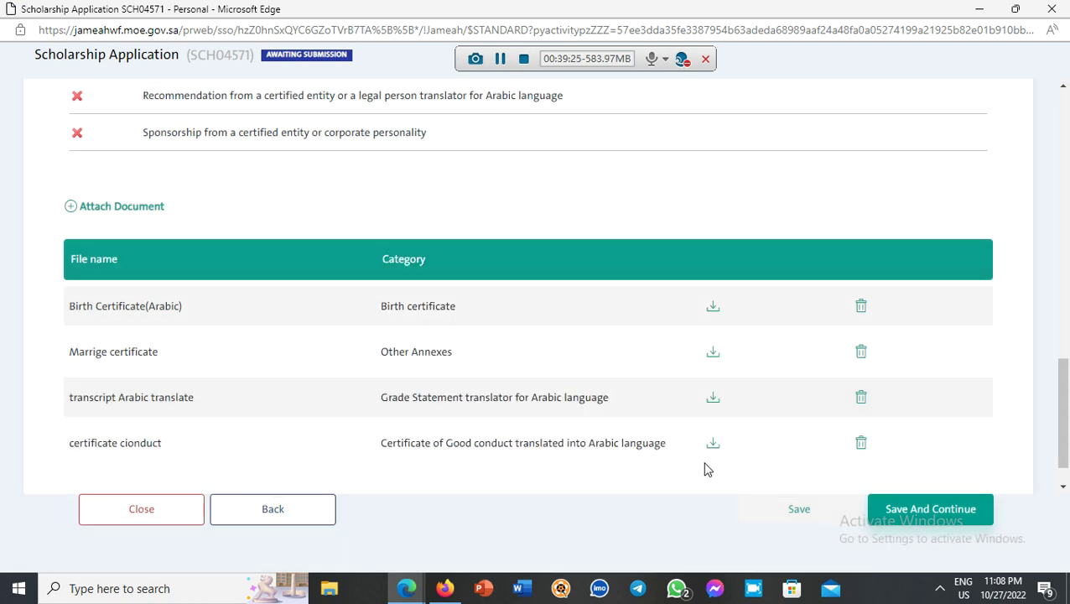
Review the check marks in the required documents list, collapse that list, and review the optional documents list.
{"action": "scroll", "coordinate": [692, 433], "scroll_direction": "up", "scroll_amount": 10}
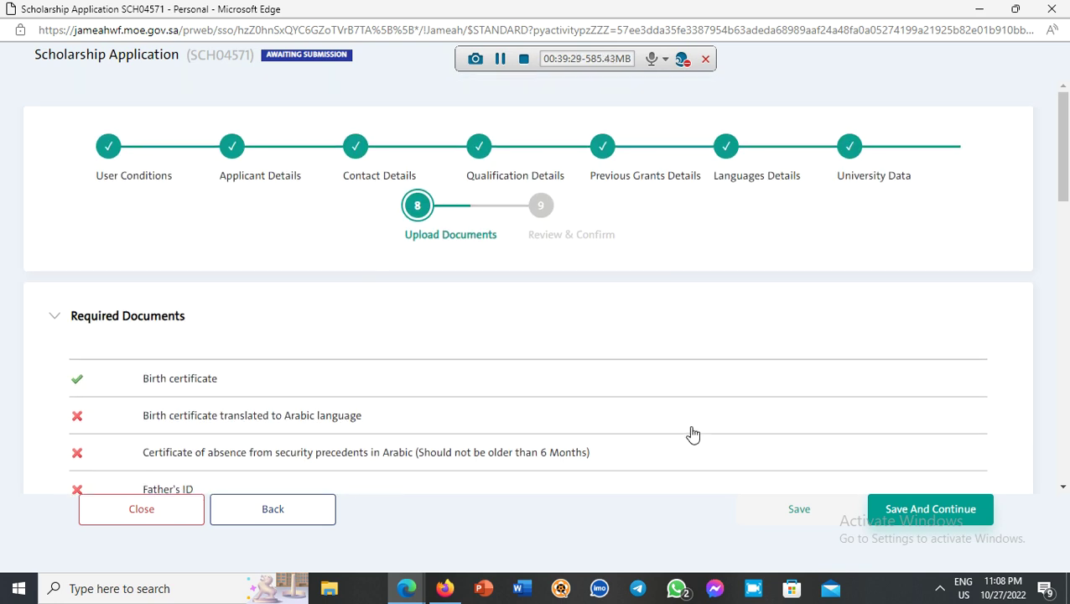
{"action": "scroll", "coordinate": [690, 432], "scroll_direction": "down", "scroll_amount": 2}
{"action": "left_click_drag", "start_coordinate": [193, 168], "coordinate": [306, 327]}
{"action": "scroll", "coordinate": [310, 324], "scroll_direction": "up", "scroll_amount": 5}
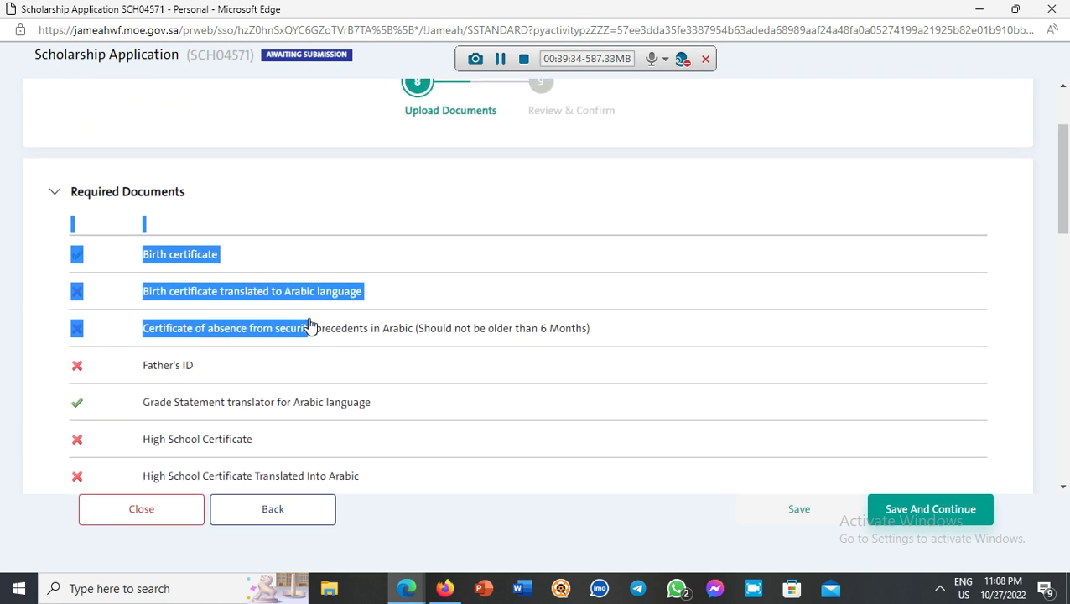
{"action": "left_click", "coordinate": [306, 303]}
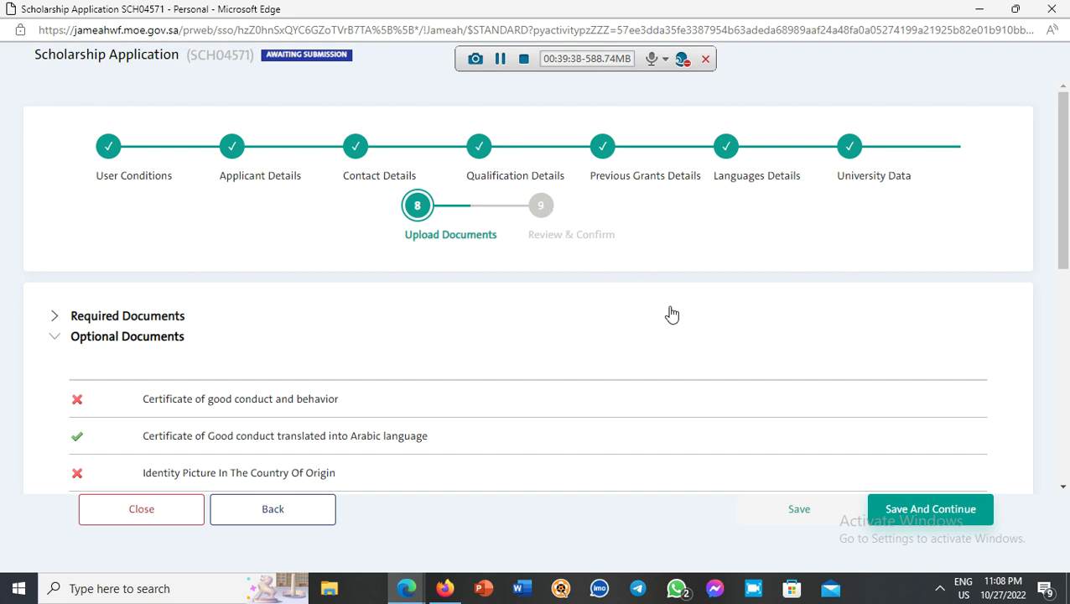
{"action": "scroll", "coordinate": [305, 292], "scroll_direction": "down", "scroll_amount": 1}
{"action": "scroll", "coordinate": [279, 423], "scroll_direction": "down", "scroll_amount": 3}
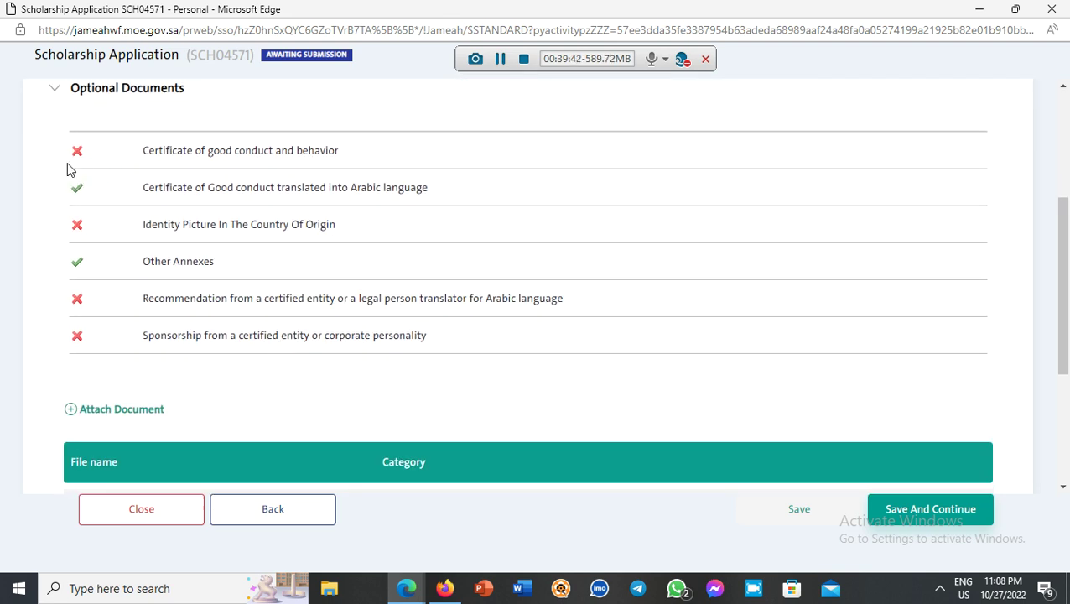
{"action": "scroll", "coordinate": [467, 344], "scroll_direction": "up", "scroll_amount": 1}
{"action": "scroll", "coordinate": [467, 344], "scroll_direction": "up", "scroll_amount": 3}
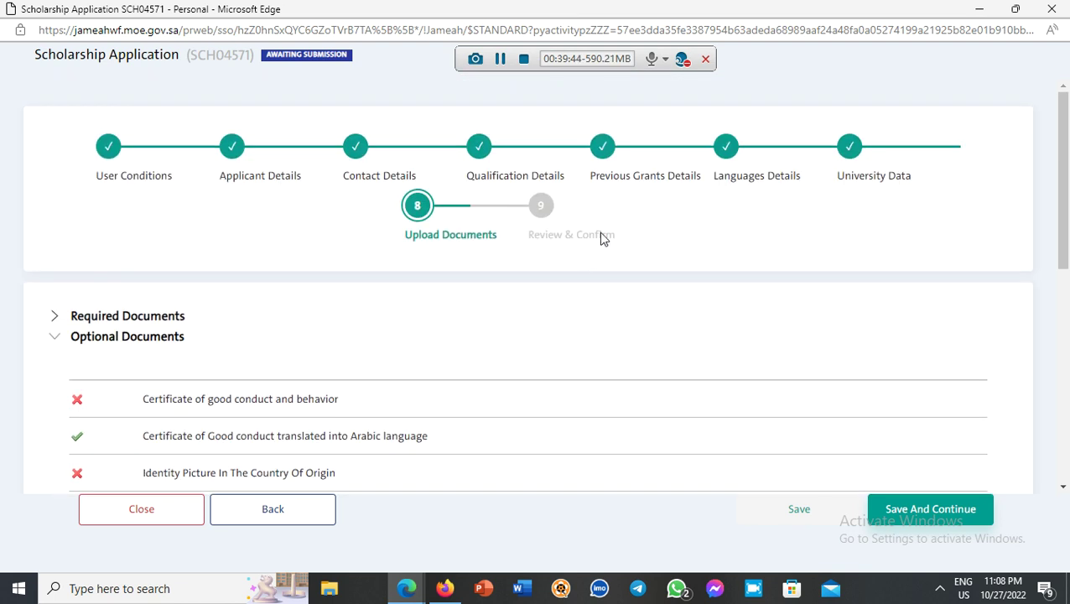